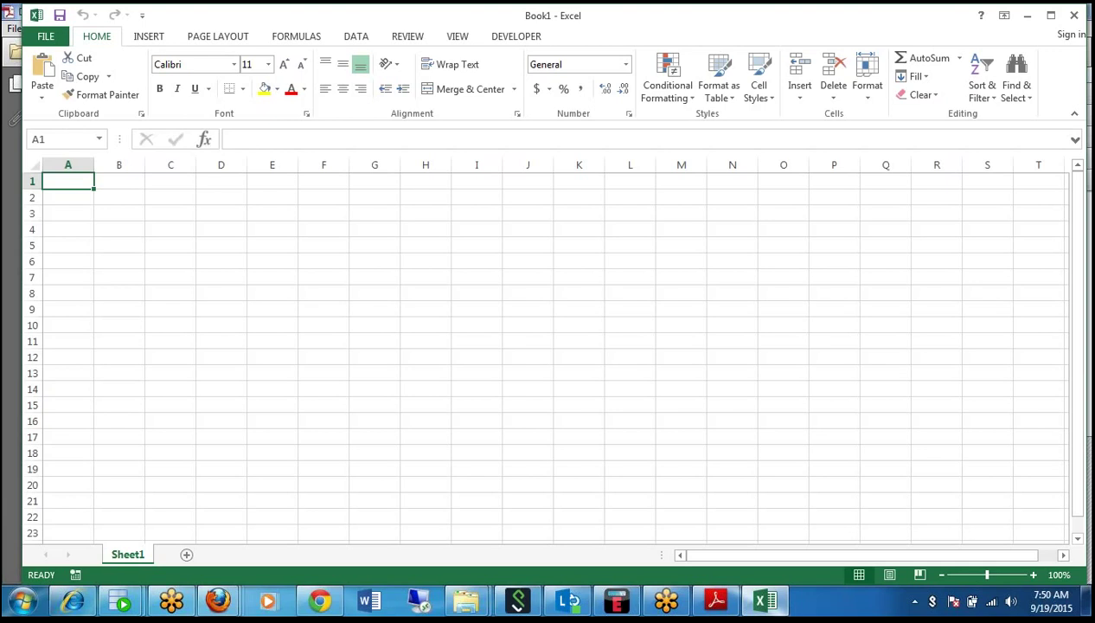
Enter a person's name in A1, 'Hyperion' in B1 and '5 yrs' in B2.
type("firox")
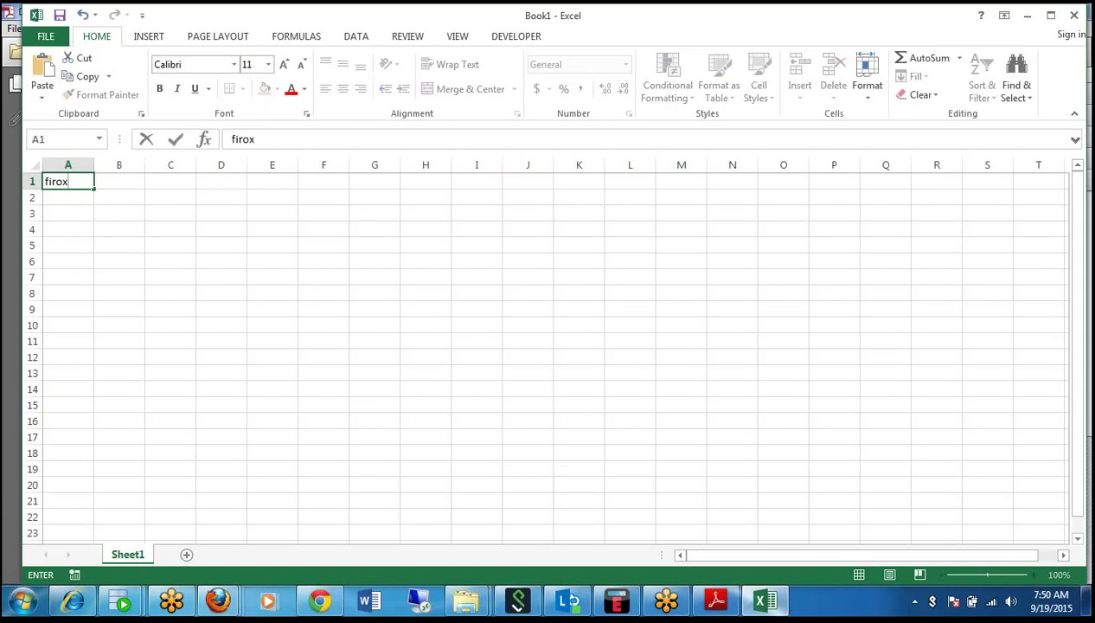
key("BackSpace")
type("z")
key("Tab")
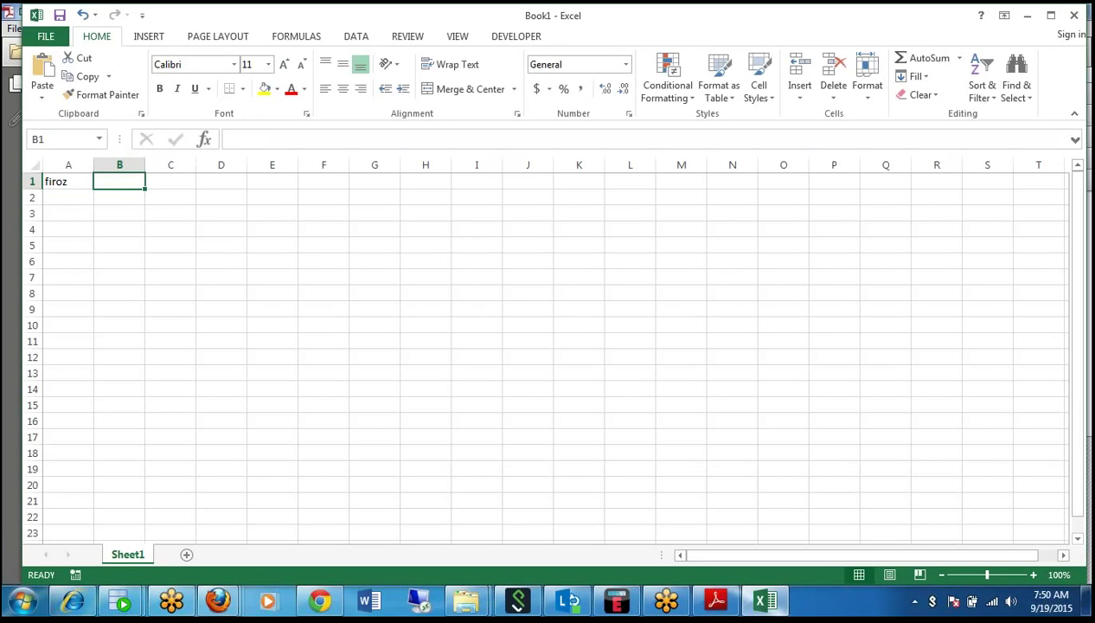
type("Hype")
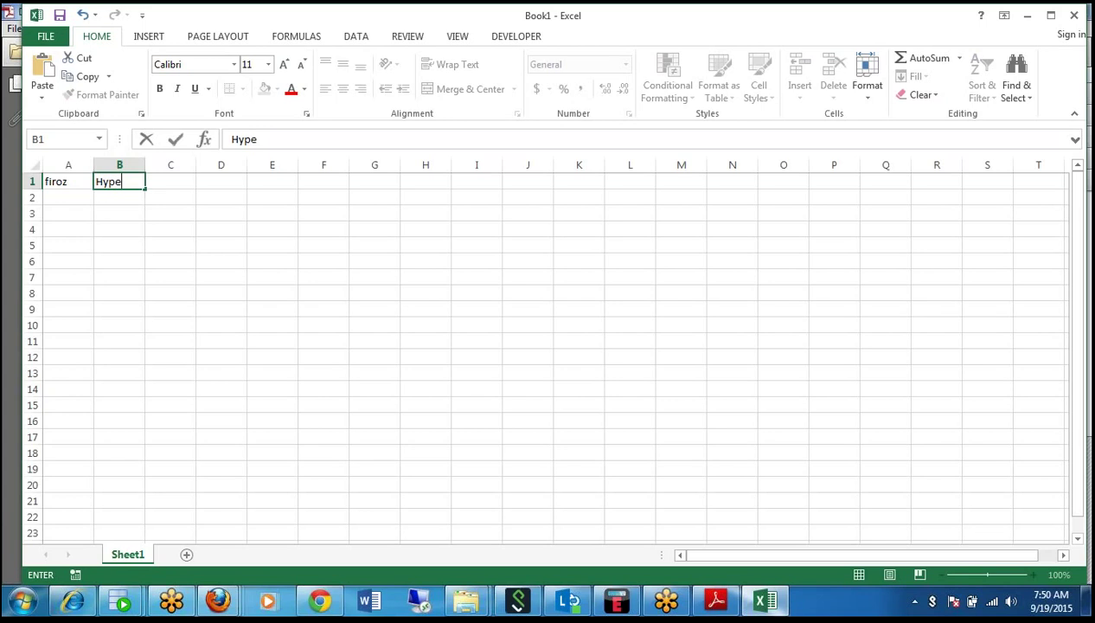
type("rion")
key("Return")
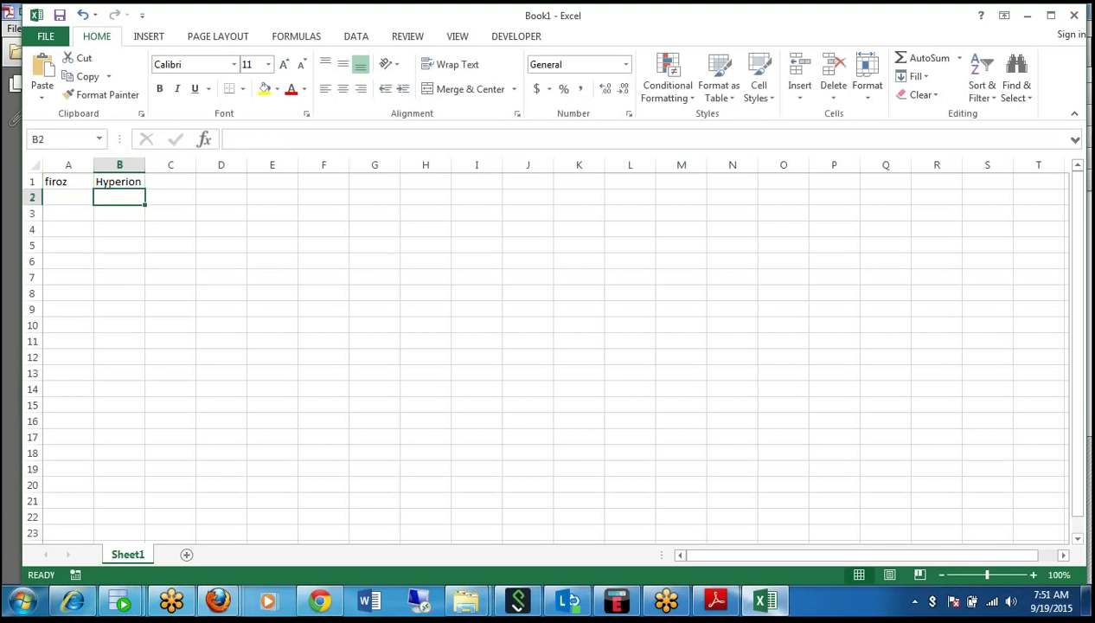
type("5 yers")
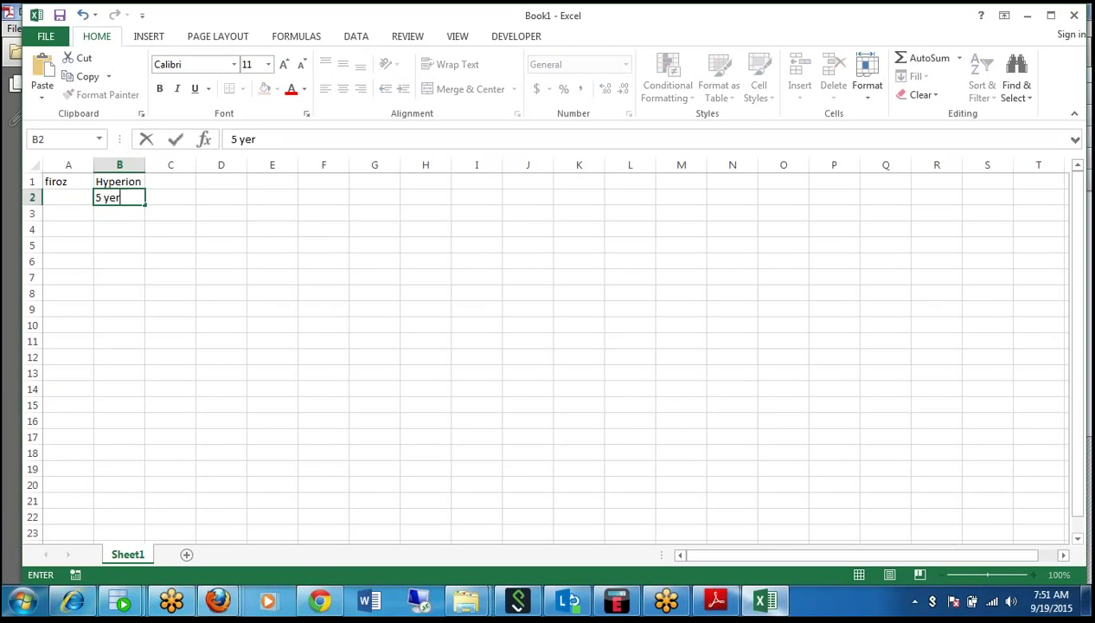
key("BackSpace")
key("BackSpace")
key("BackSpace")
key("BackSpace")
type("rs")
key("Return")
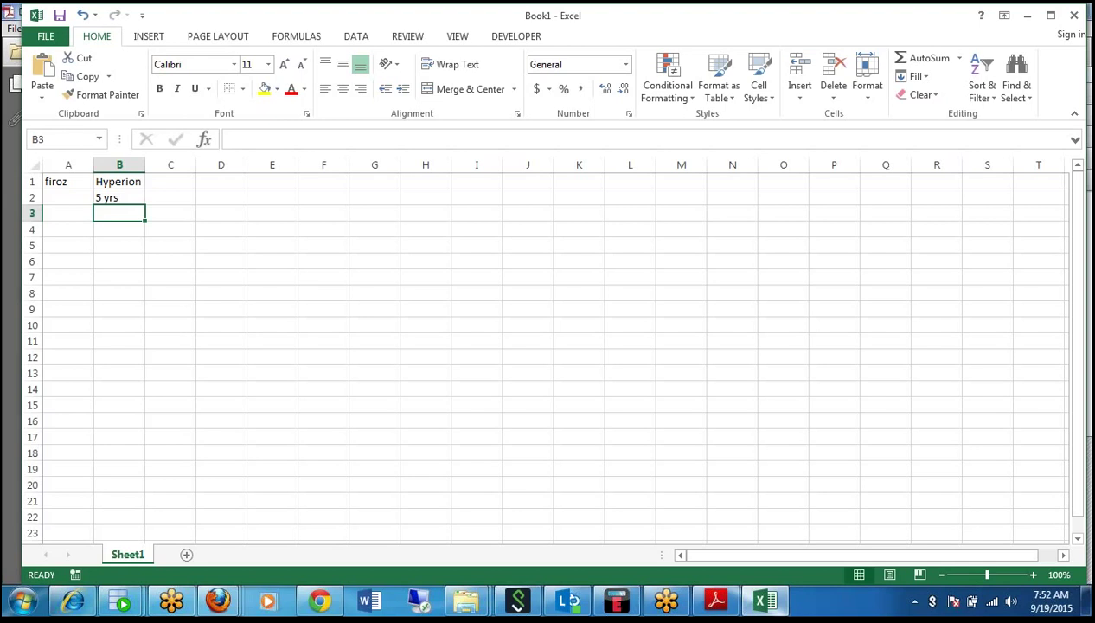
key("Down")
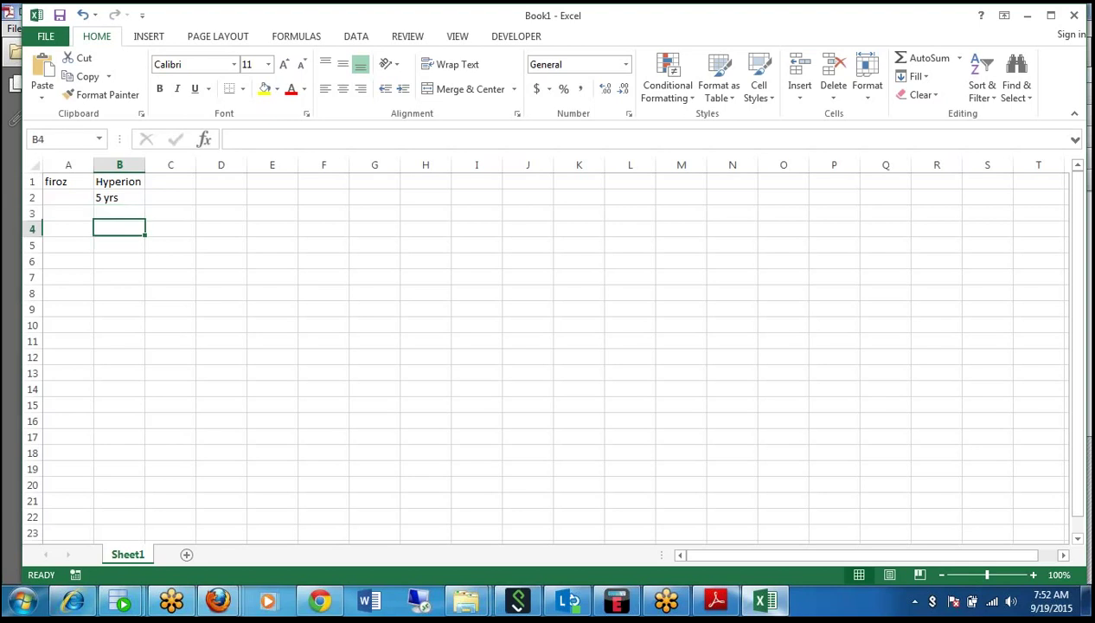
key("Left")
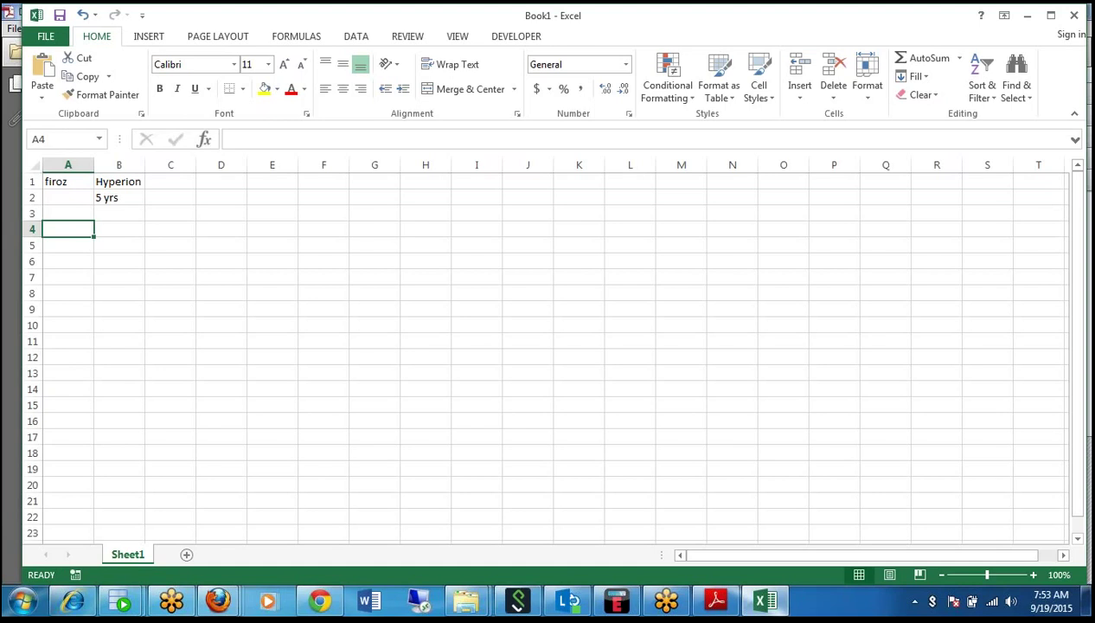
Enter the second person's name in A4, 'Oracle' in B4 and '10 years' in B5.
type("Bhaska")
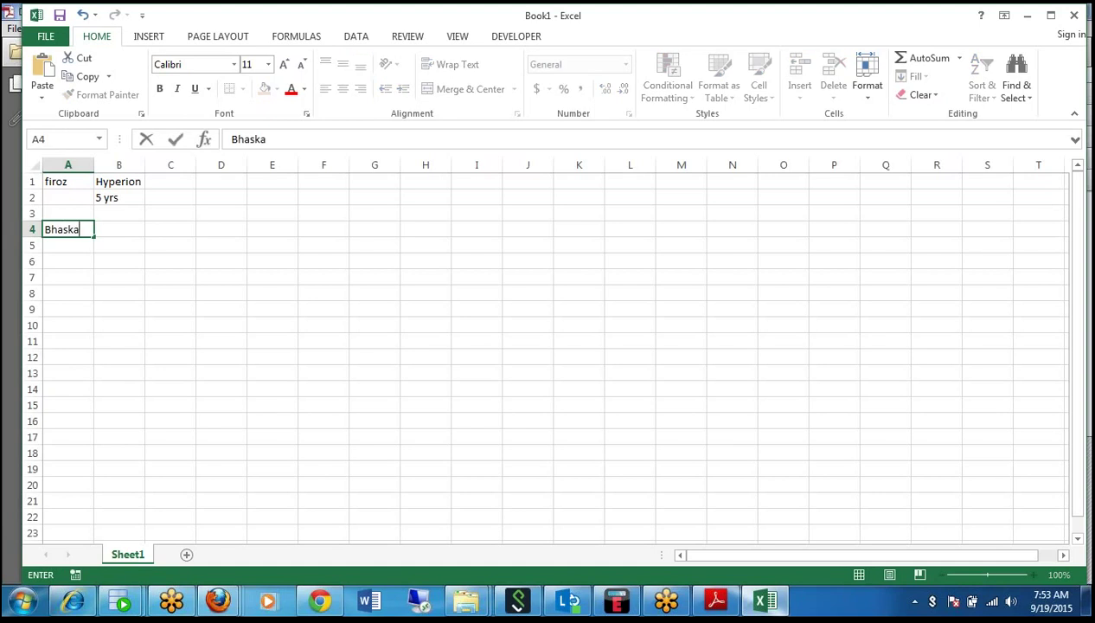
type("ran")
key("Tab")
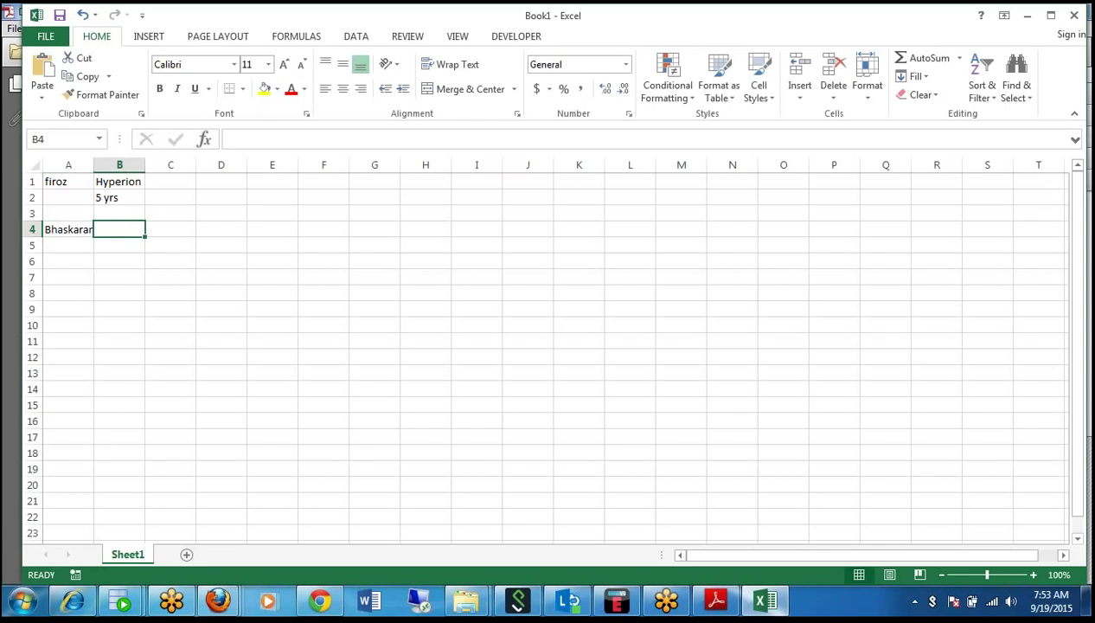
type("Oracle")
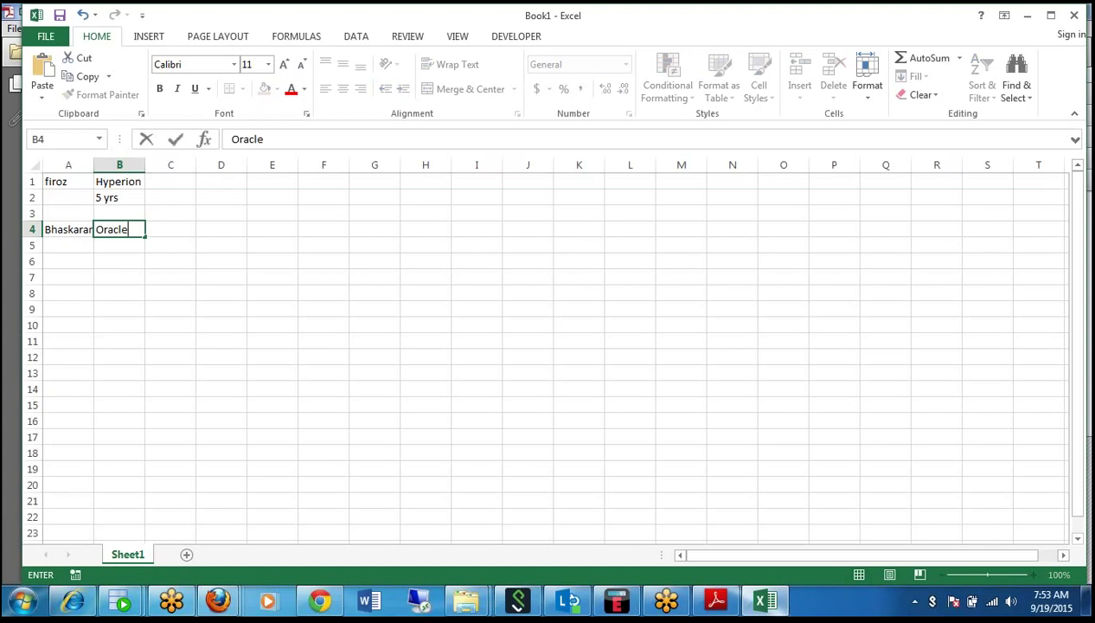
key("Return")
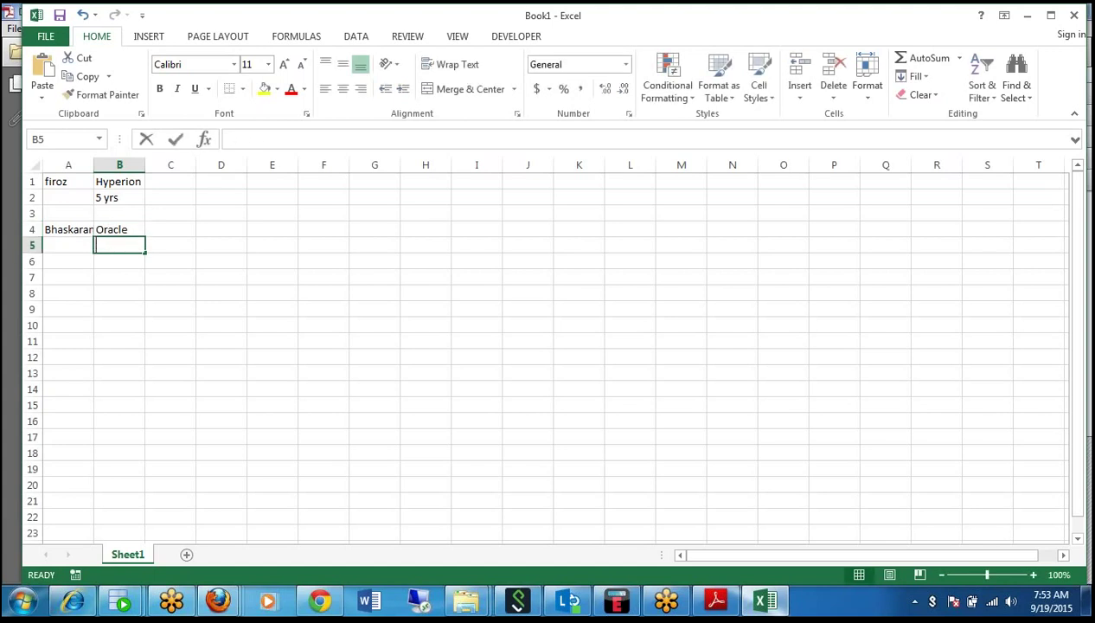
type("10 years")
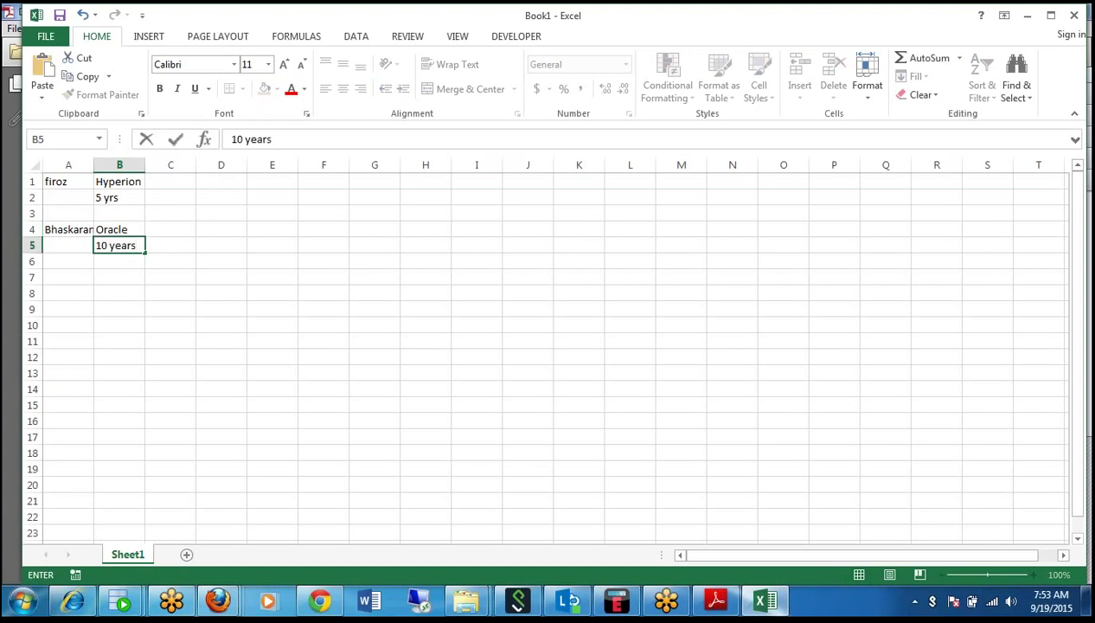
key("Return")
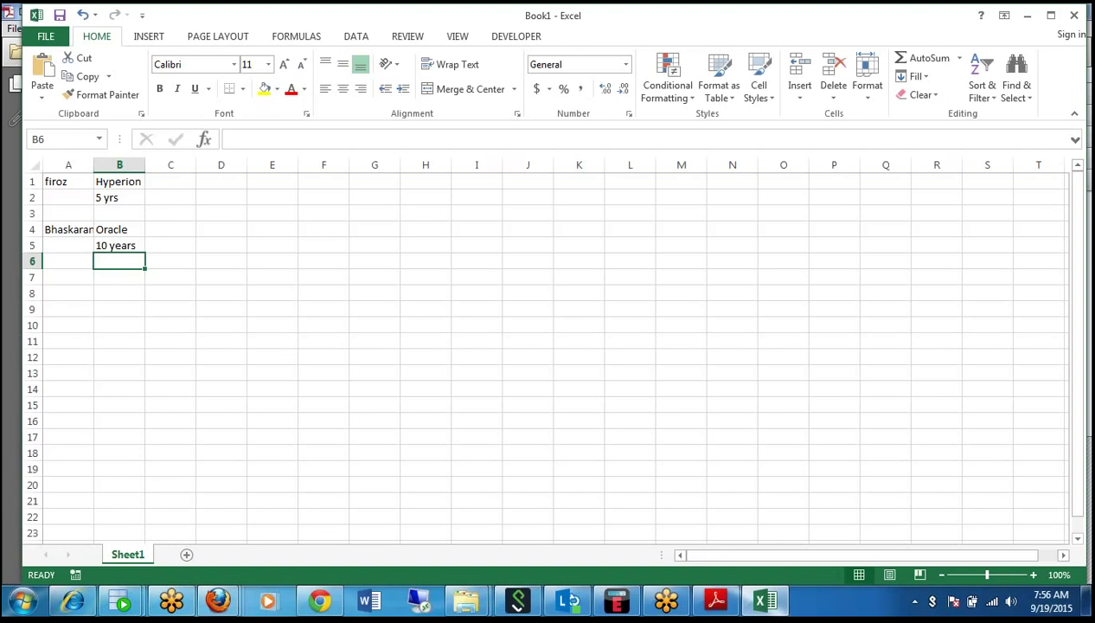
Enter a third person's name in A7, with '7 years' in B7 and 'mba scm' in B8.
key("Down")
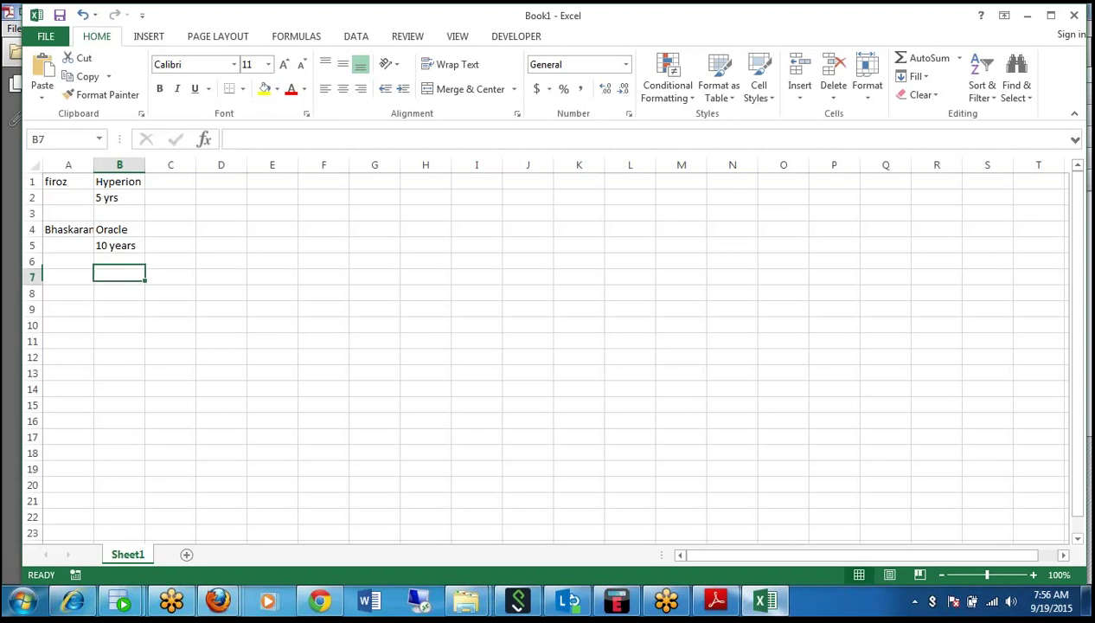
key("Left")
type("Avina")
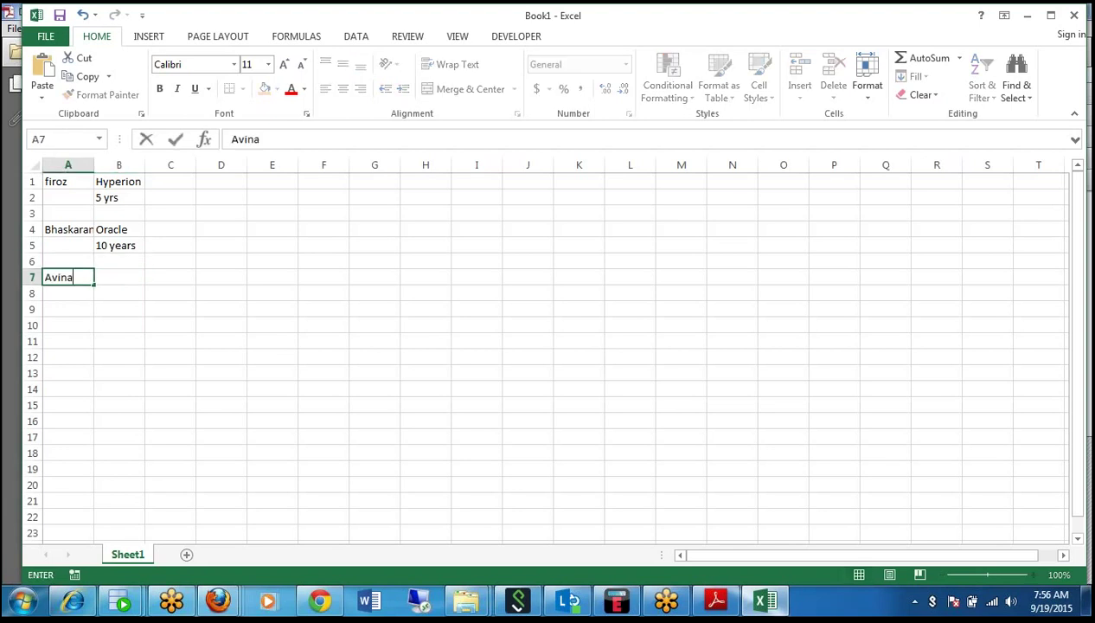
type("sh")
key("Tab")
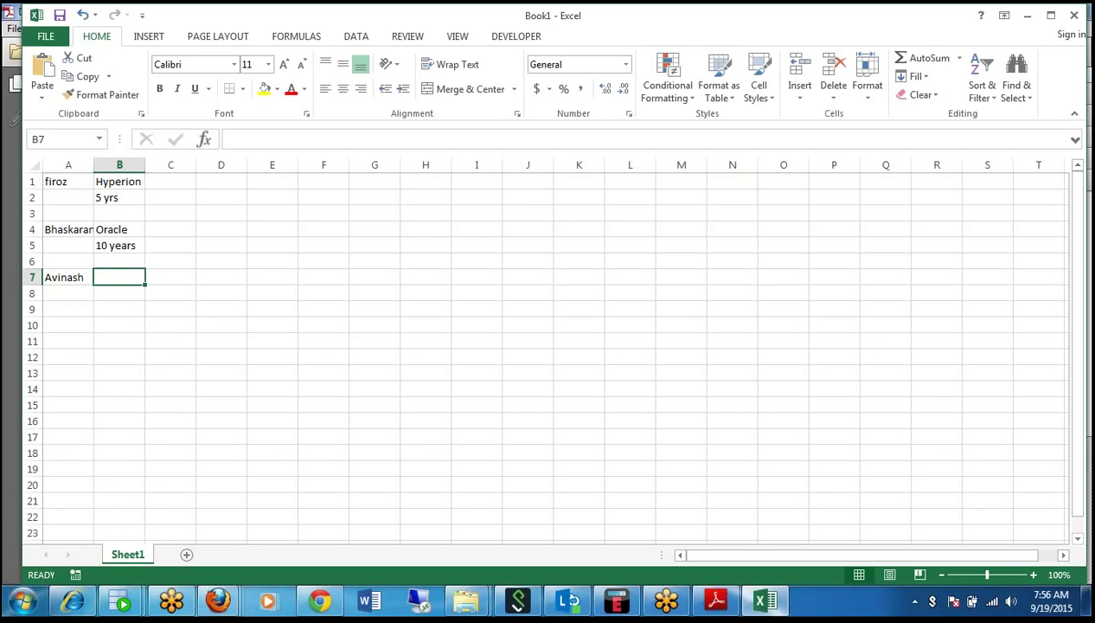
type("7 yea")
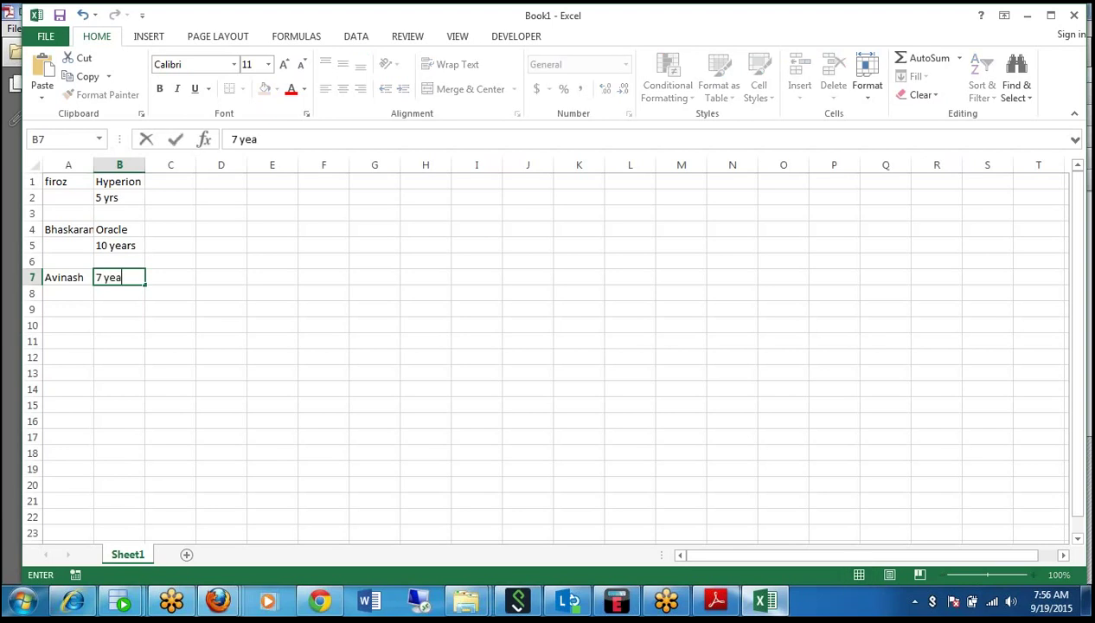
type("rs")
key("Return")
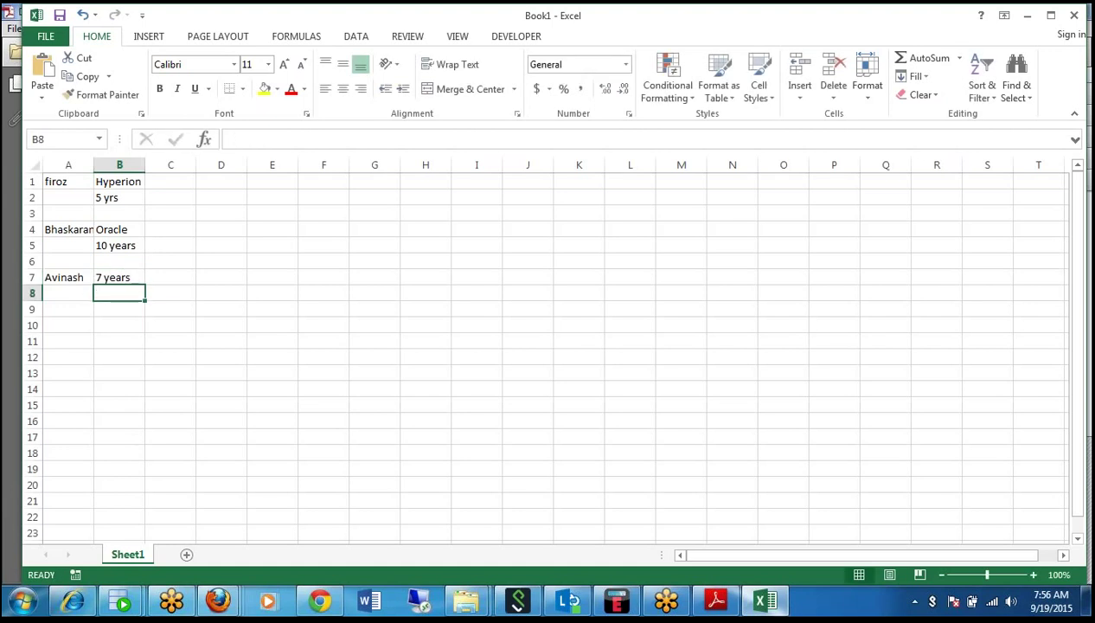
type("mba sc")
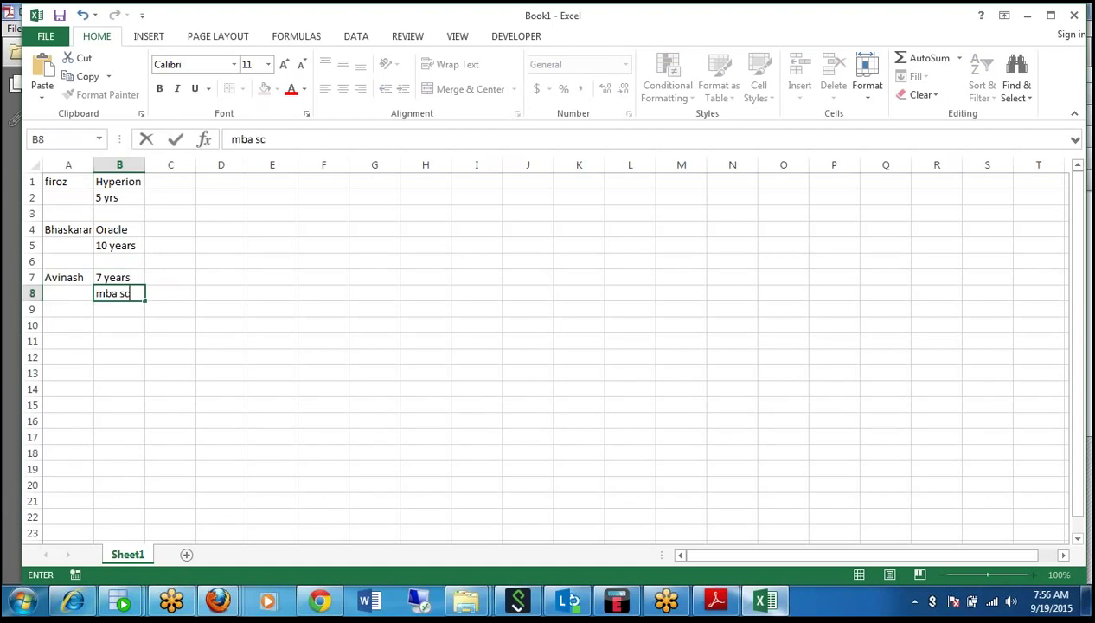
type("m")
key("Return")
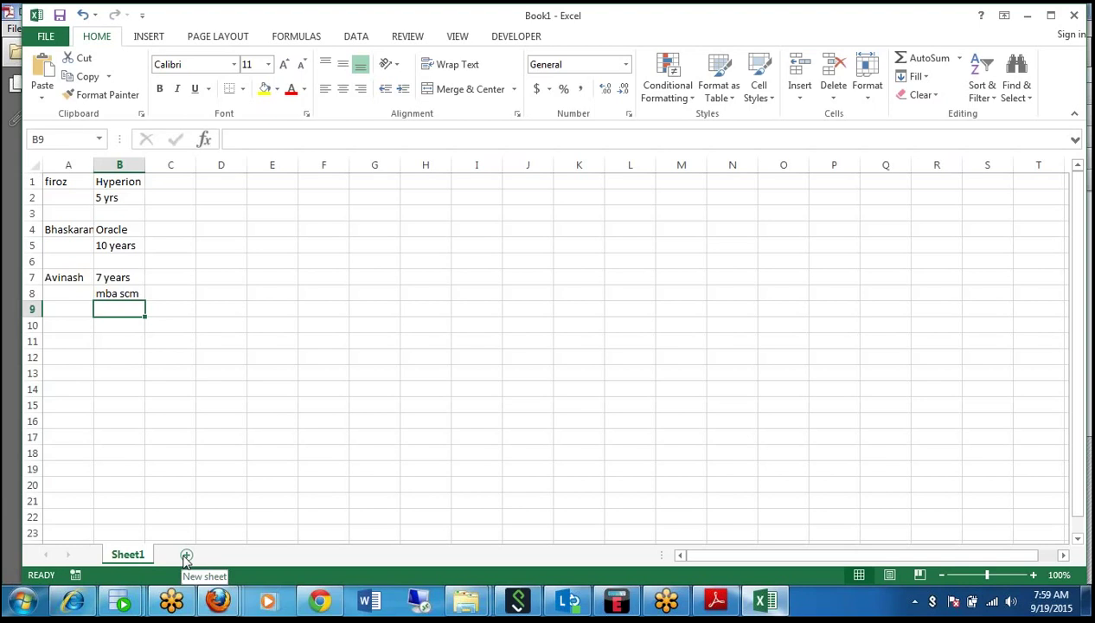
Add a new worksheet and put the heading 'Contents of the training' in A1.
left_click(186, 555)
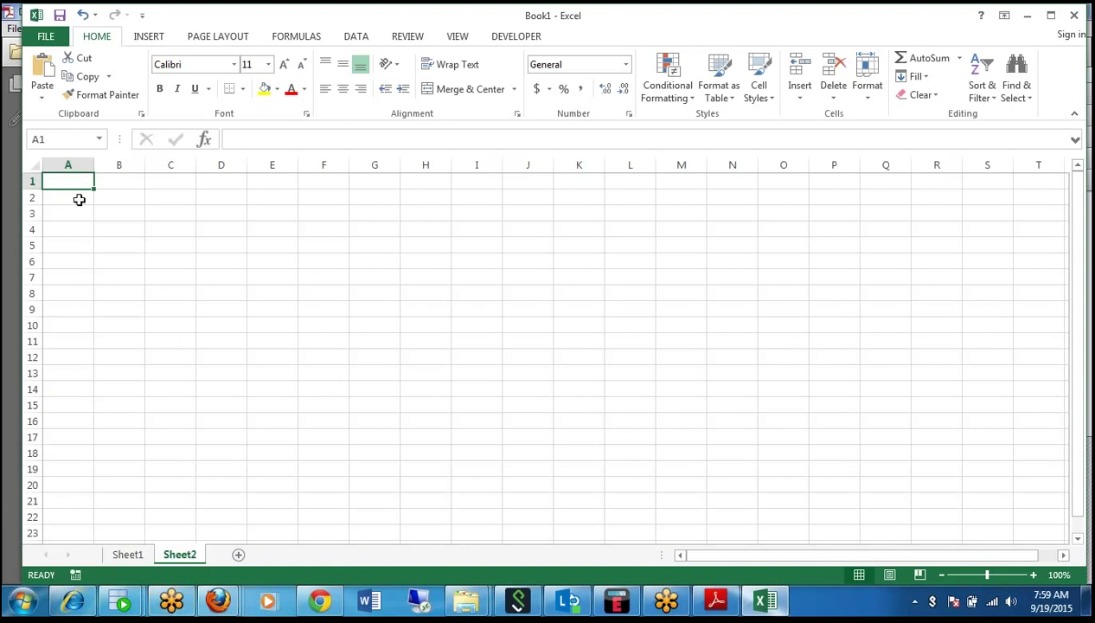
type("Contents of the t")
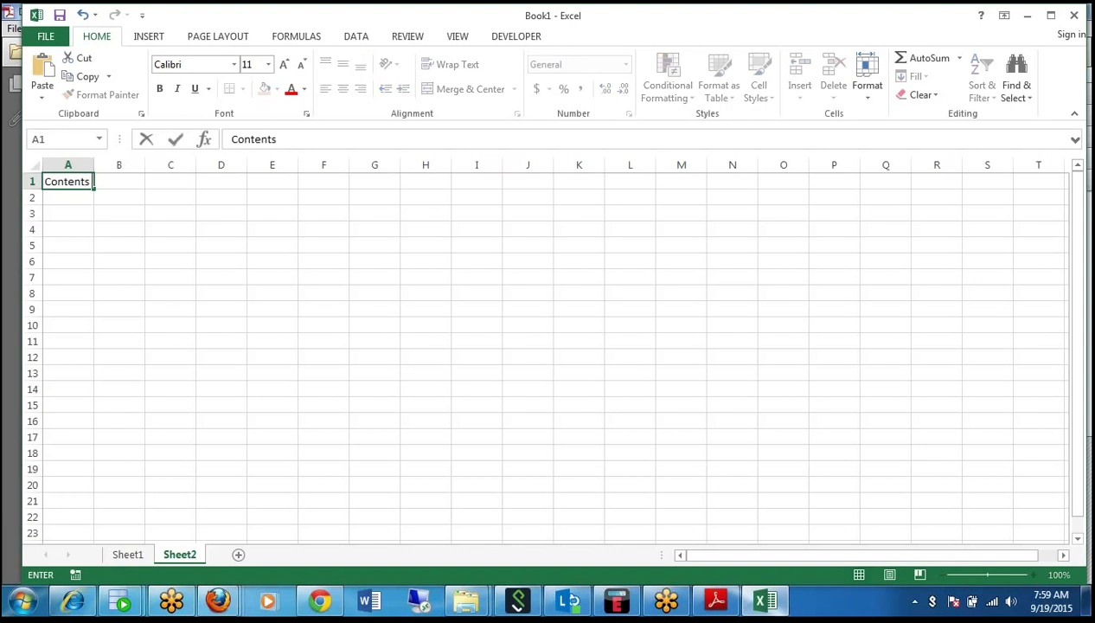
type("raining")
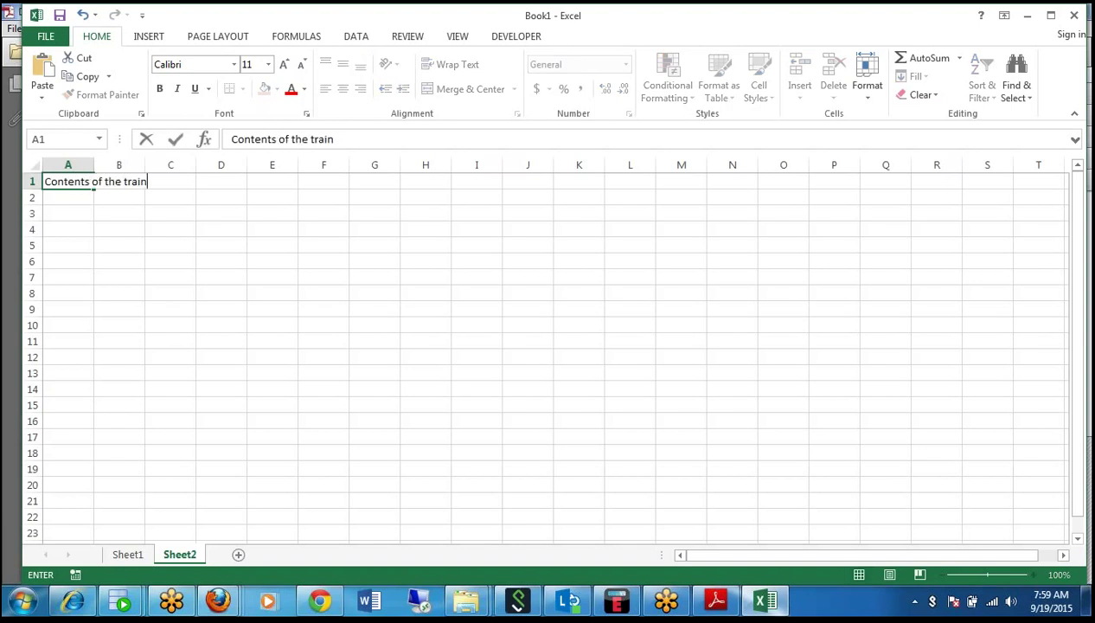
key("Return")
key("Down")
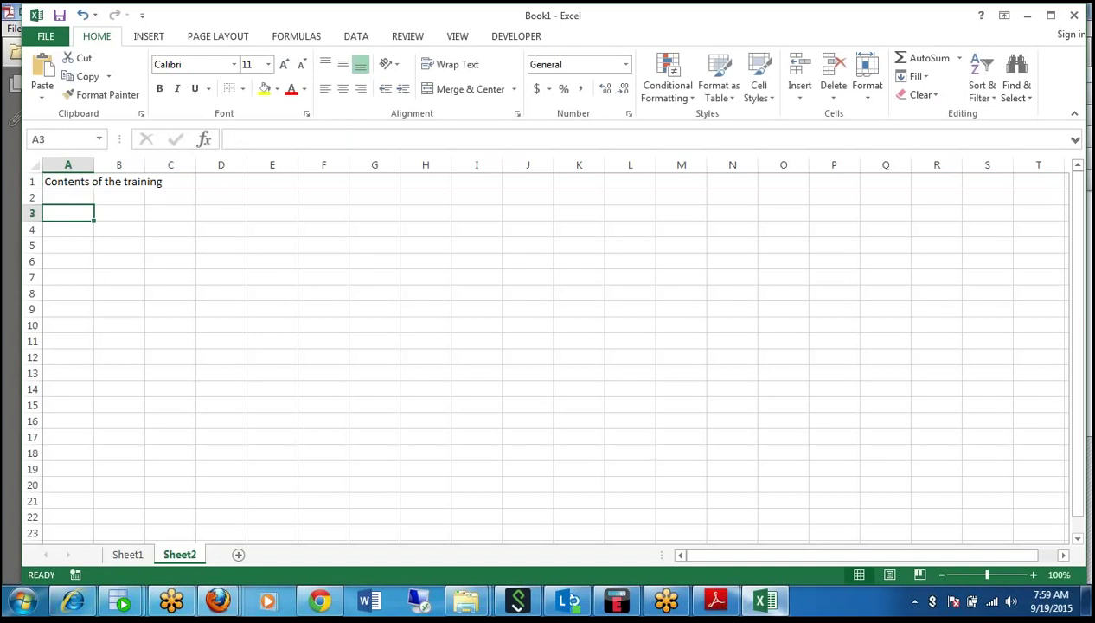
key("Right")
Enter 'Demo Environment' in B3 as the first training topic.
type("1.")
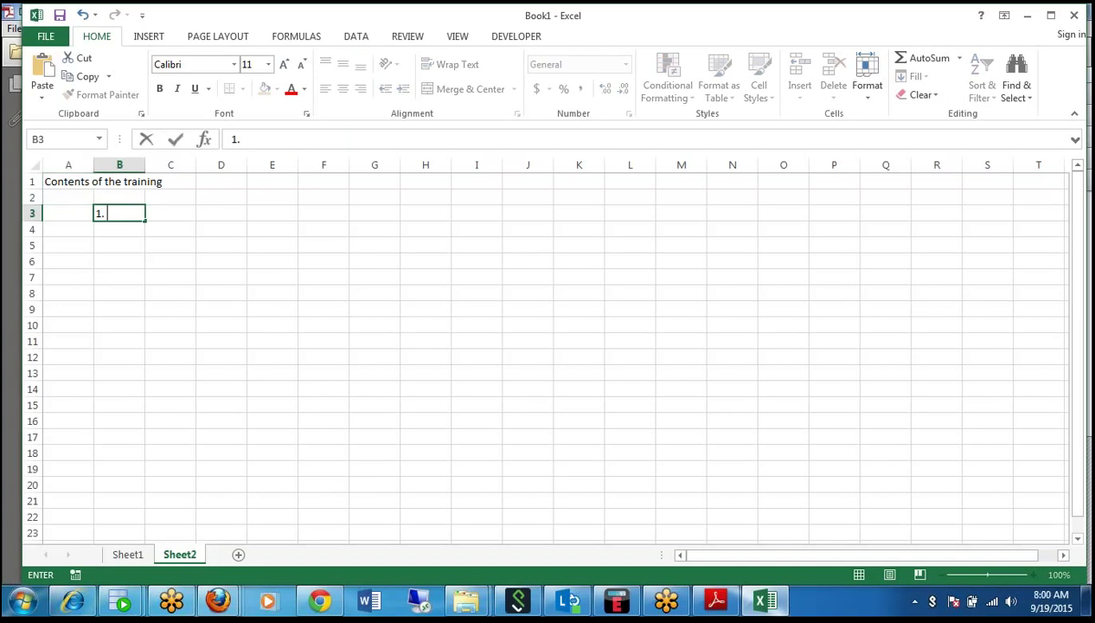
key("BackSpace")
key("BackSpace")
type("Demo Environment")
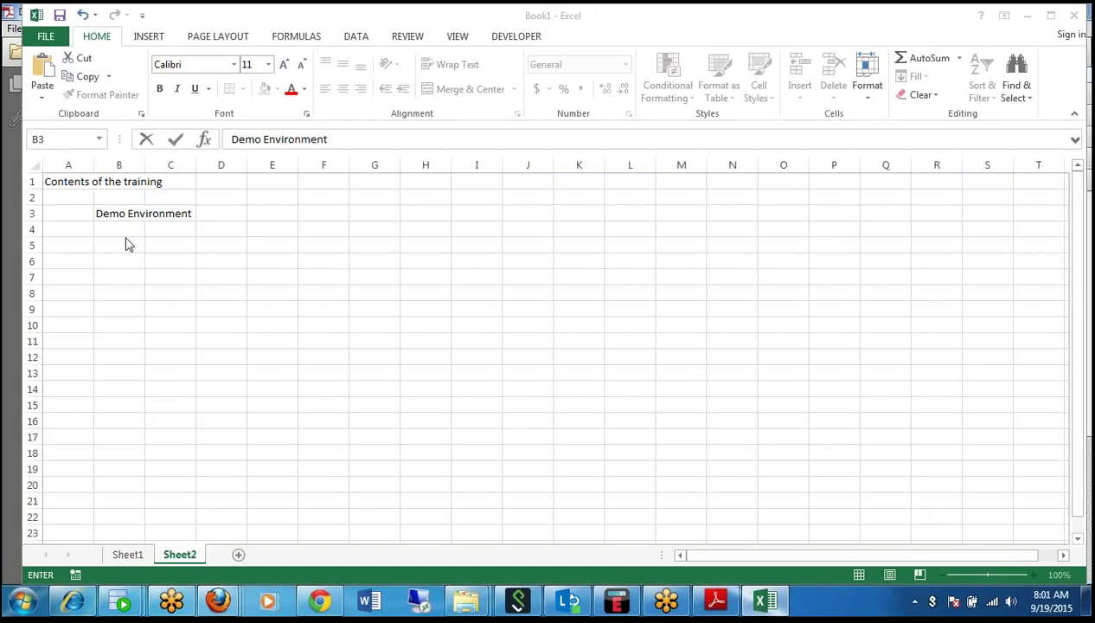
key("Return")
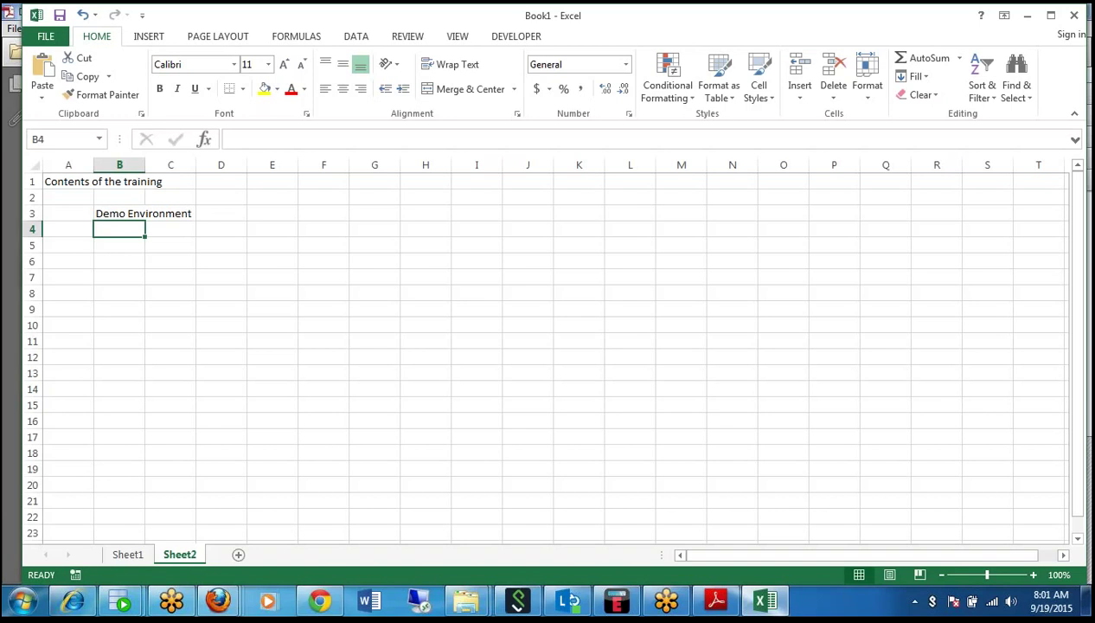
Fill row 4 with '30 hours' in B4, '1.5 hours' in C4 and '3 weeks' in D4.
type("30")
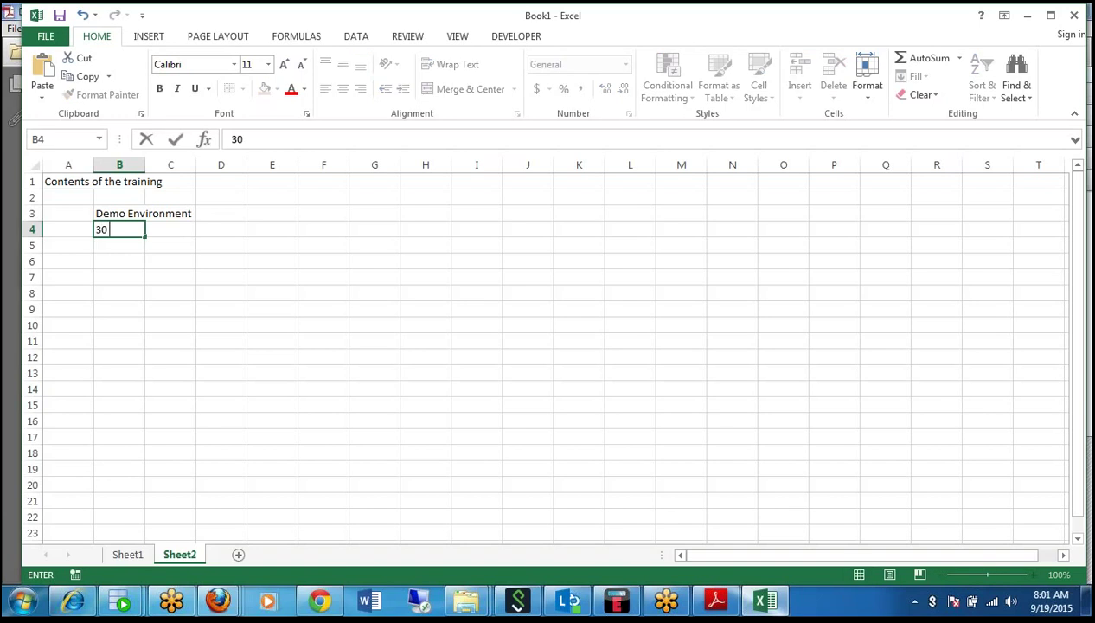
type(" hours")
left_click(126, 245)
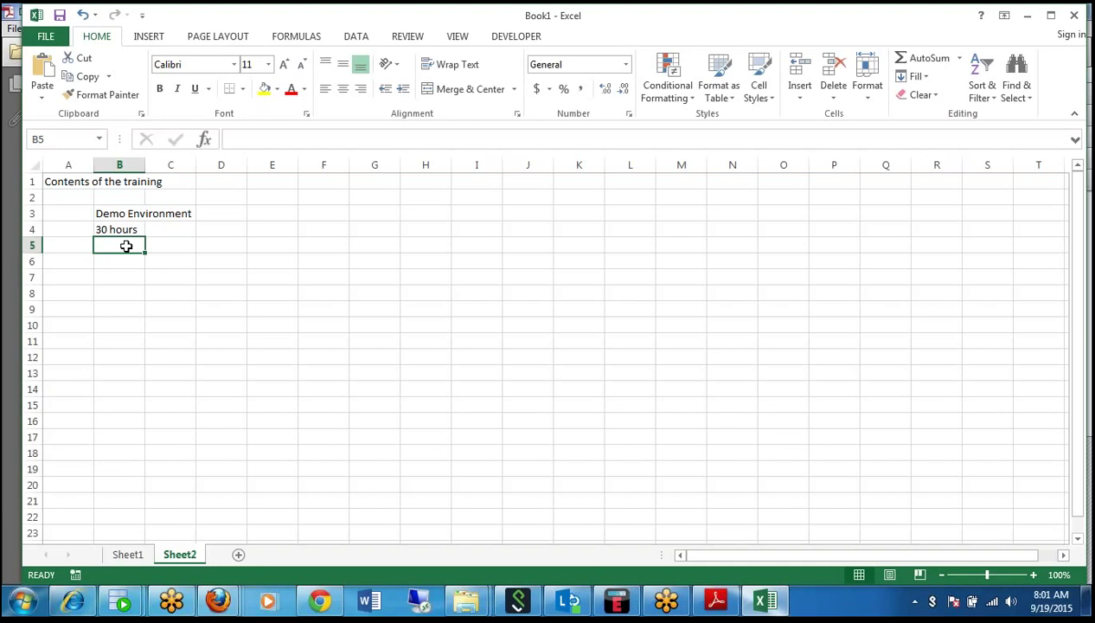
key("Up")
key("Right")
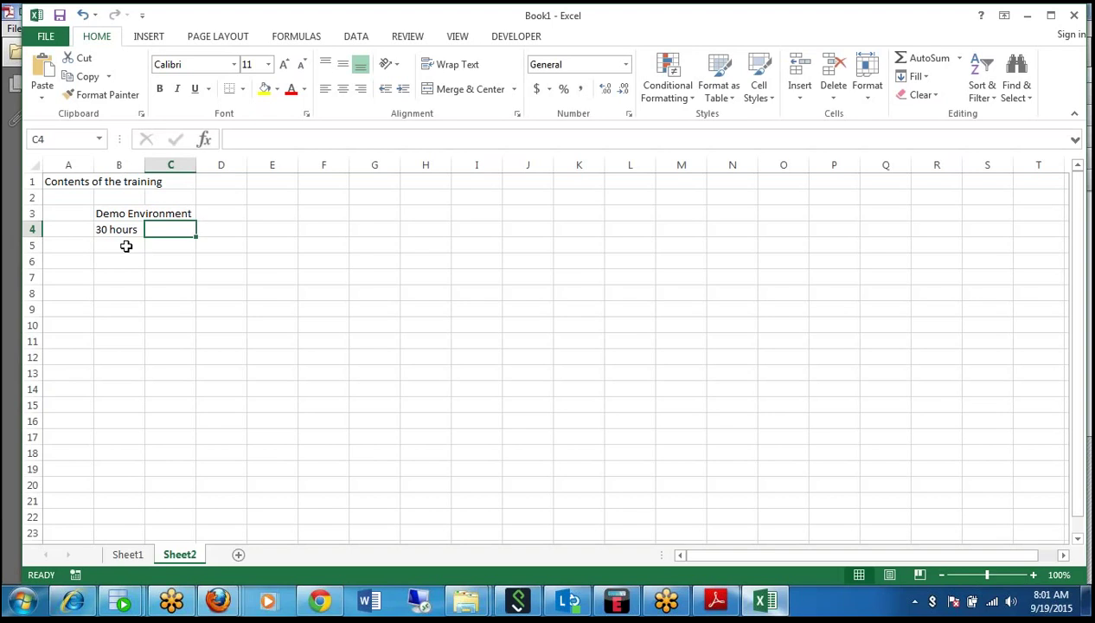
type("1.")
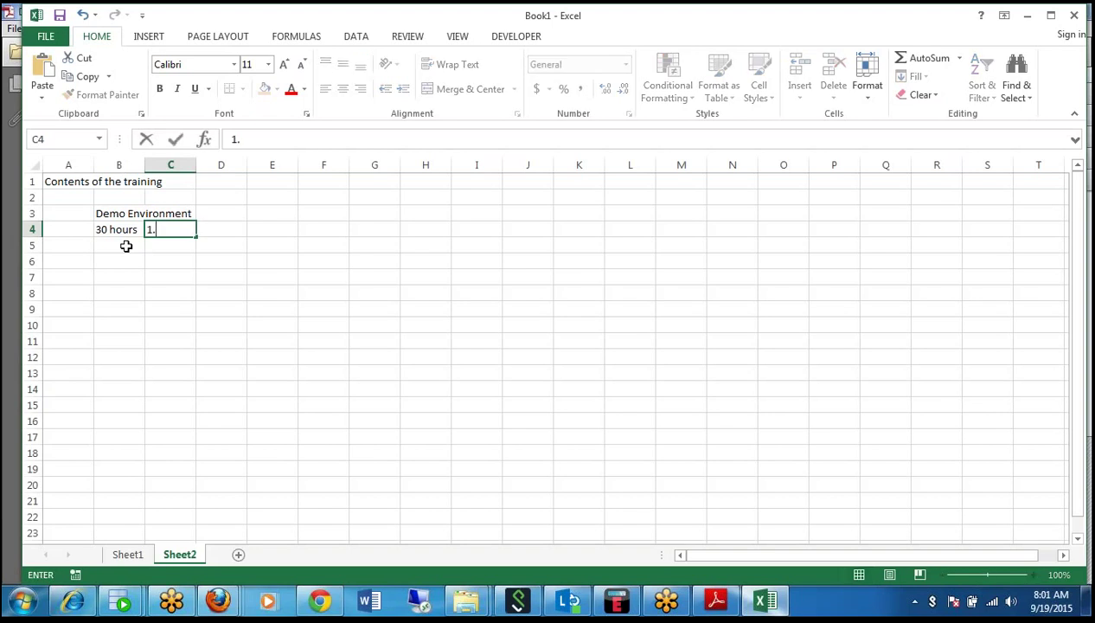
type("5 hours")
key("Tab")
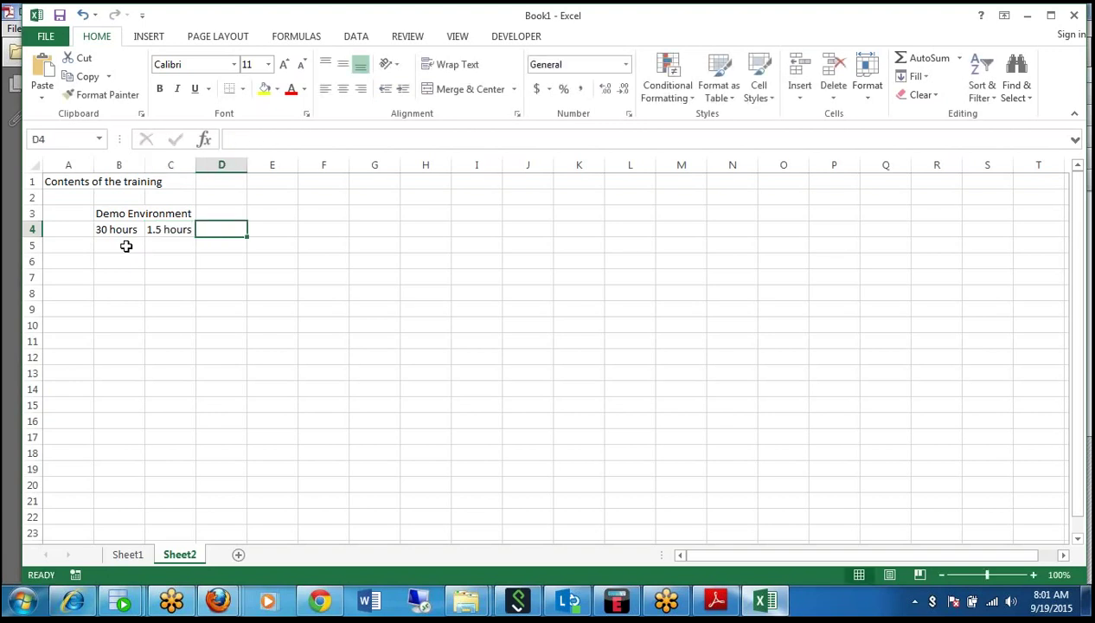
type("3 wee")
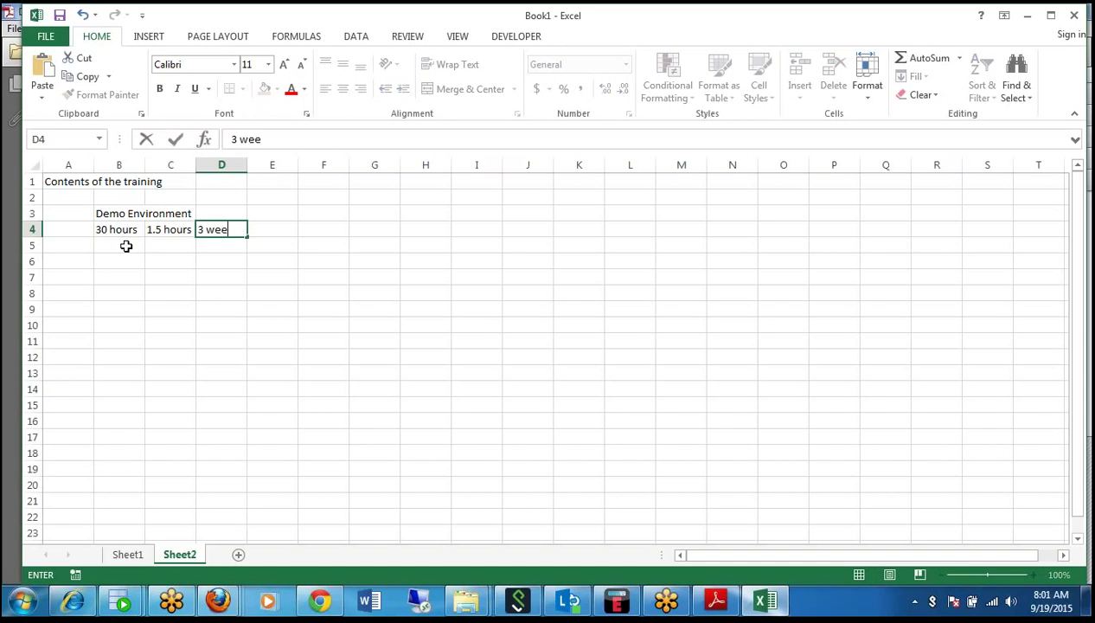
type("ks")
key("Tab")
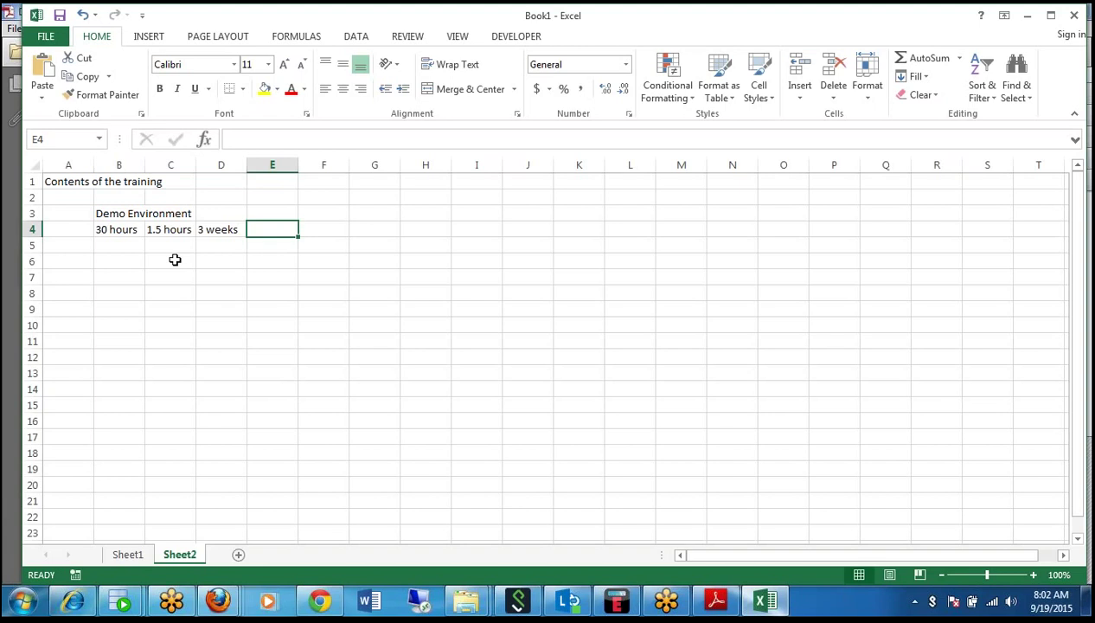
key("Down")
key("Left")
key("Left")
key("Left")
key("Left")
key("Down")
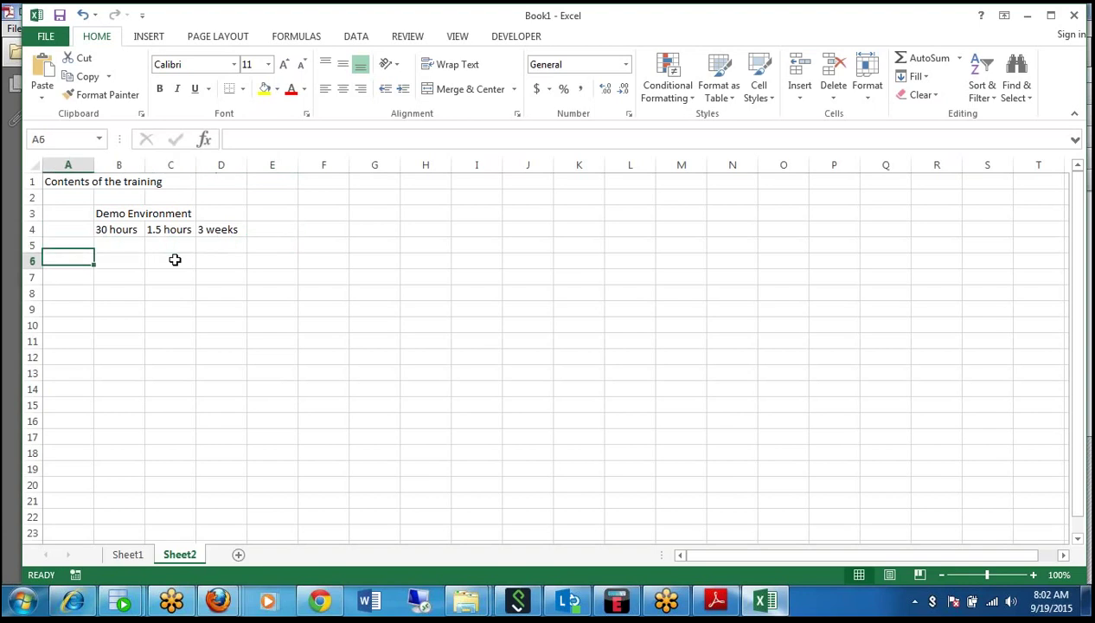
key("Right")
Put 1 in B6 and a 'modules:' label in G3 listing DM and RTSNOP in H3:H4.
type("1")
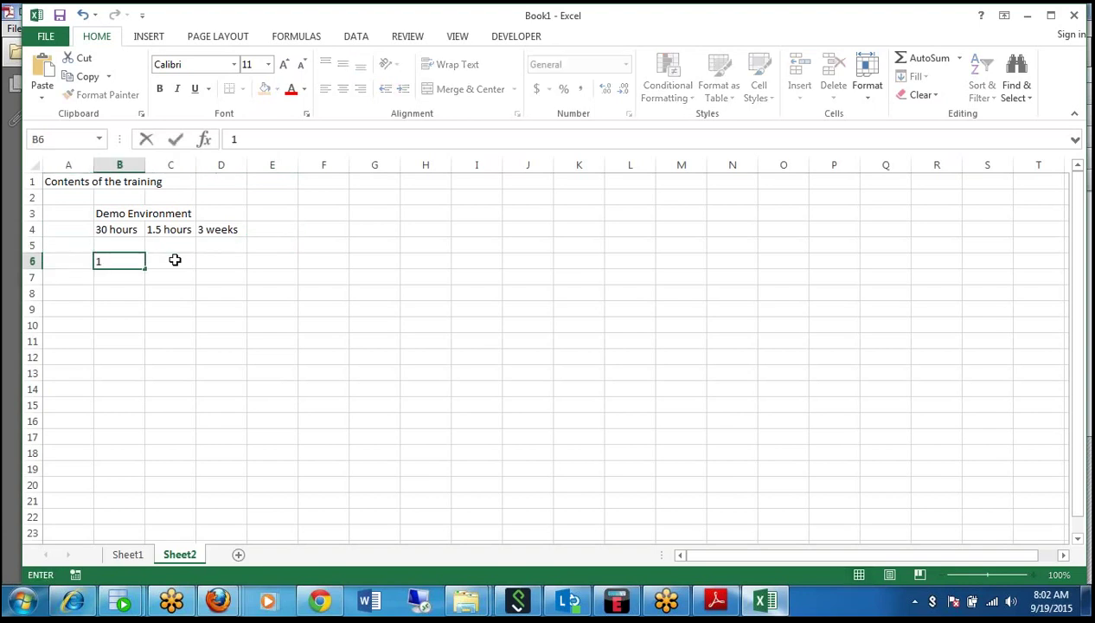
left_click(359, 209)
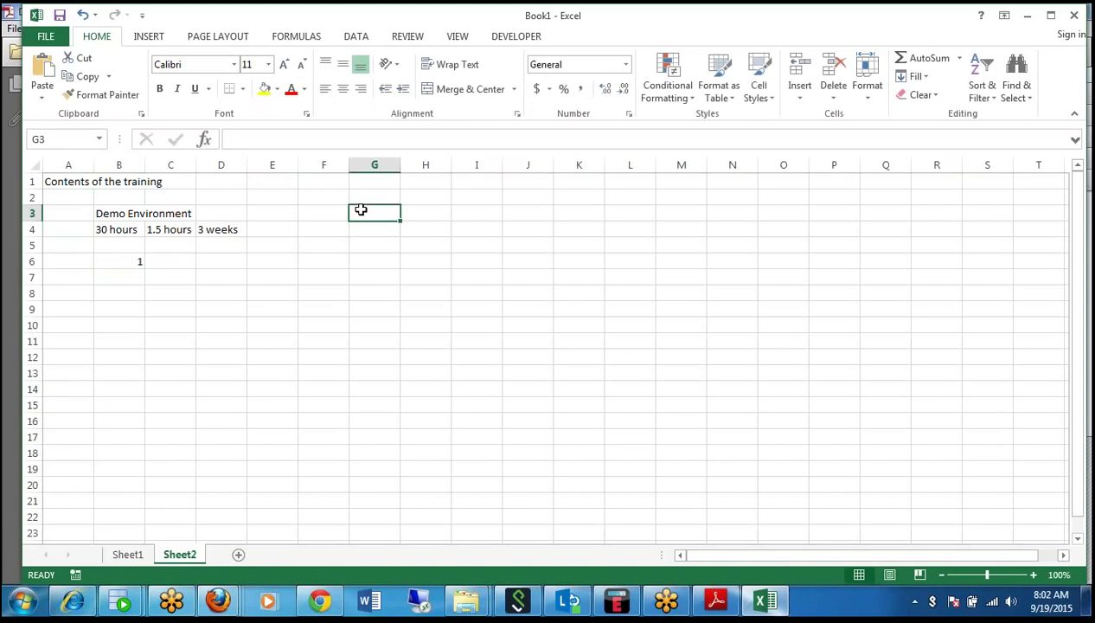
type("modules")
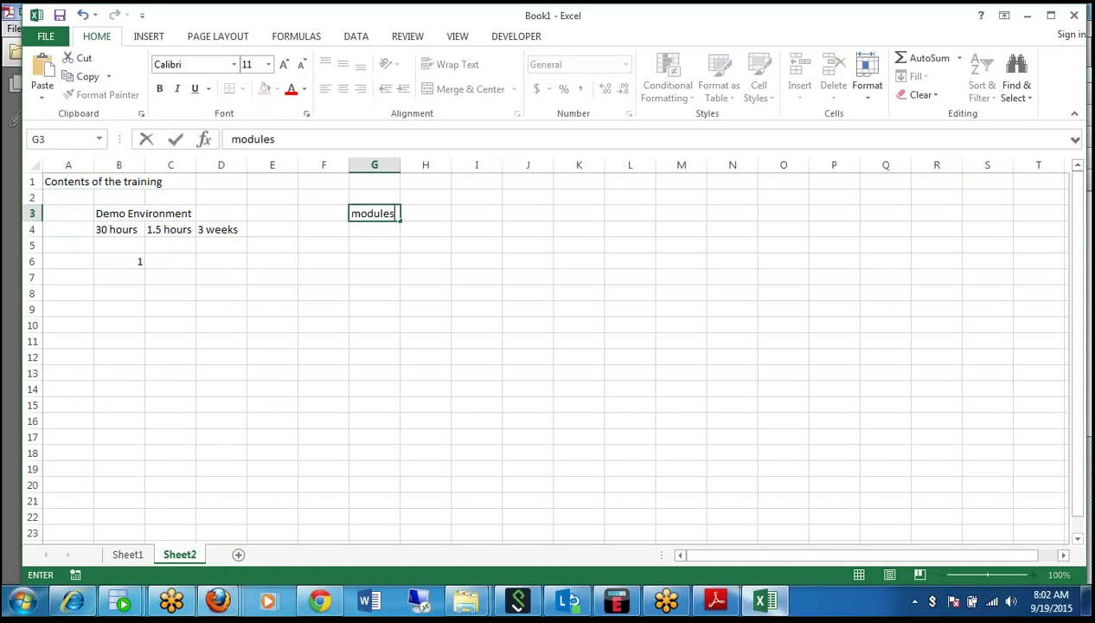
type(":")
key("Tab")
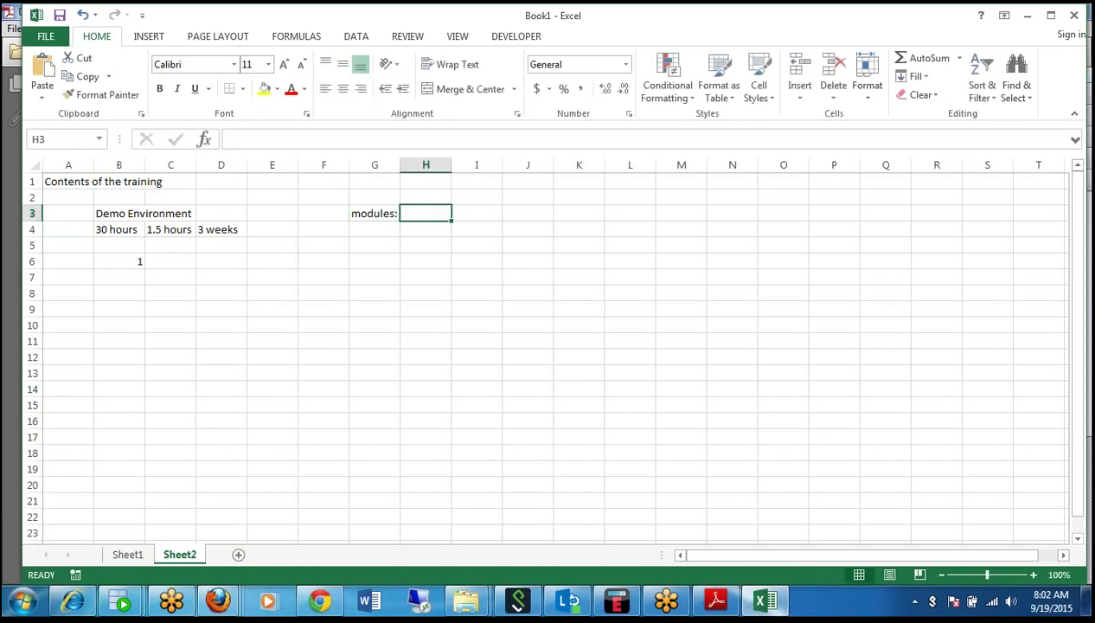
type("DM")
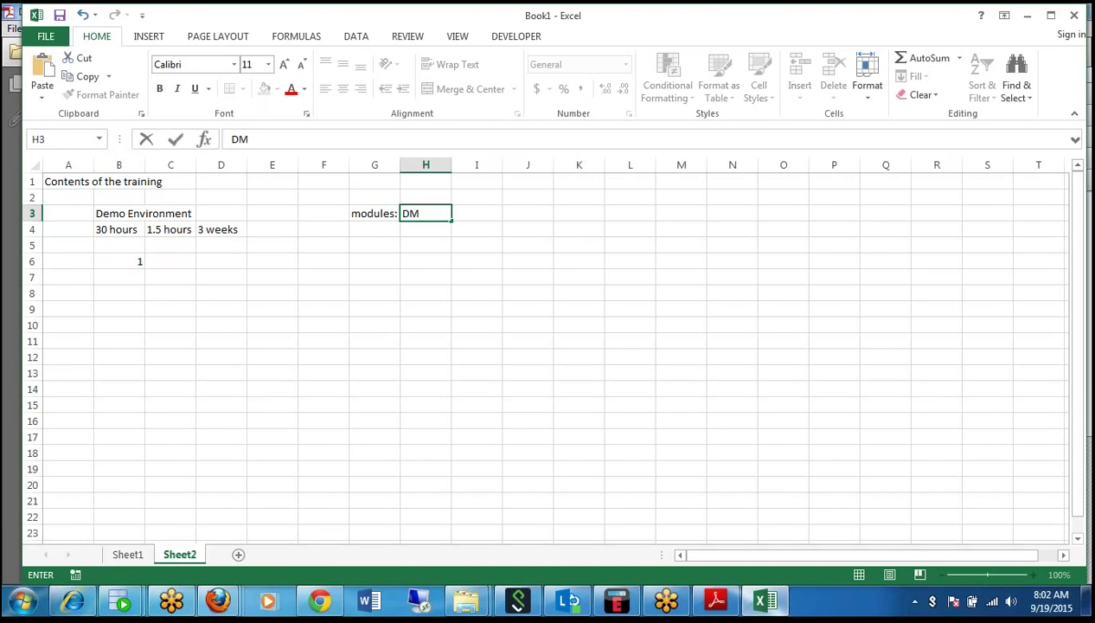
key("Return")
type("RTSN")
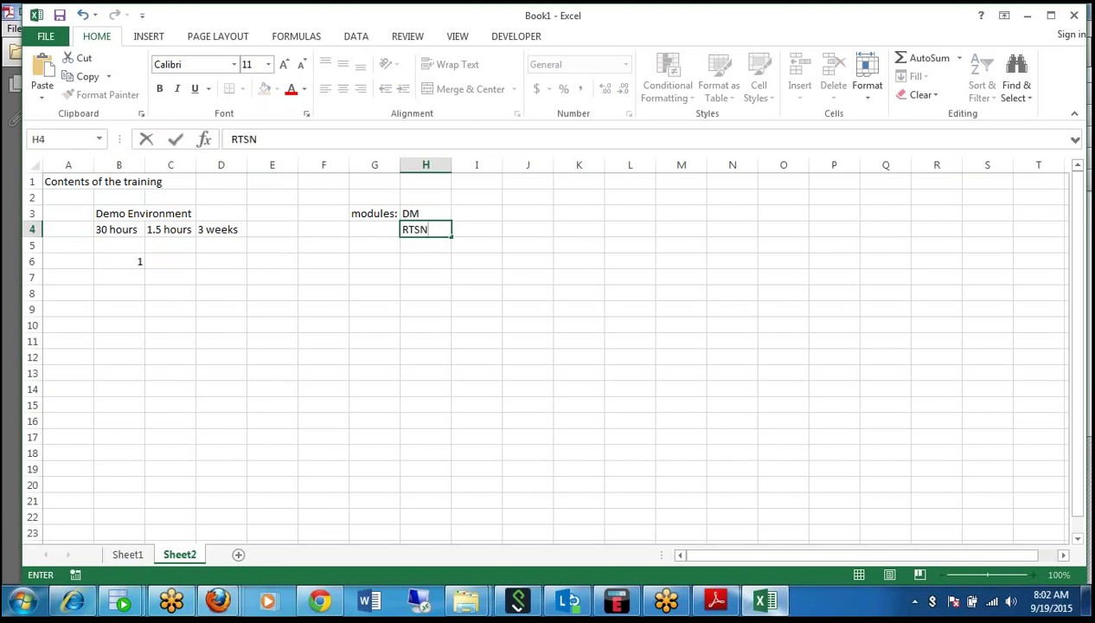
type("OP")
left_click(279, 336)
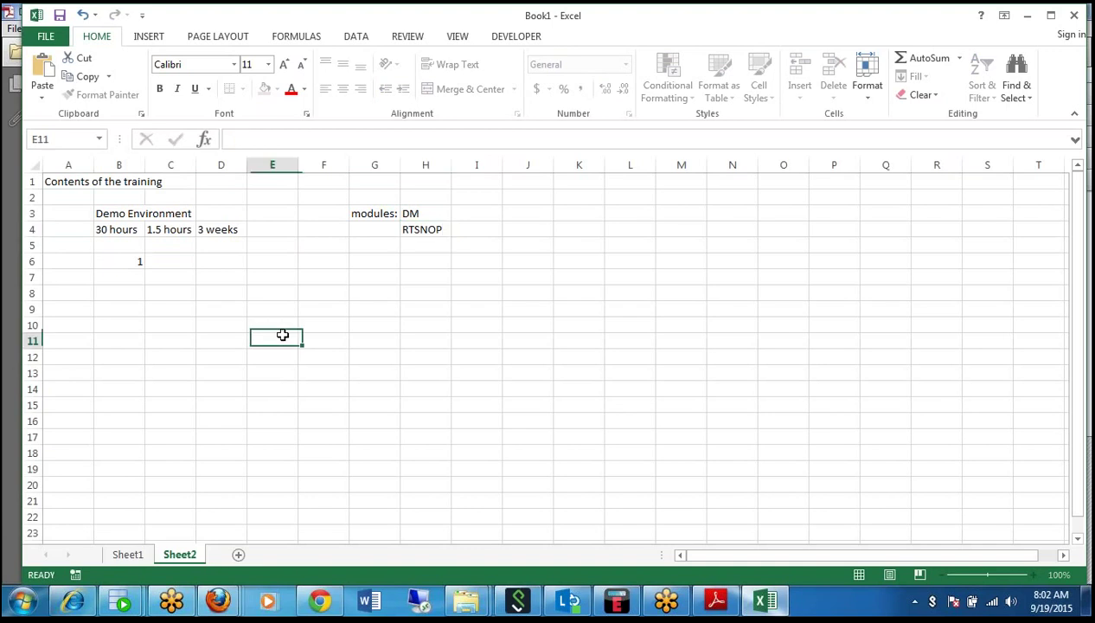
left_click(178, 262)
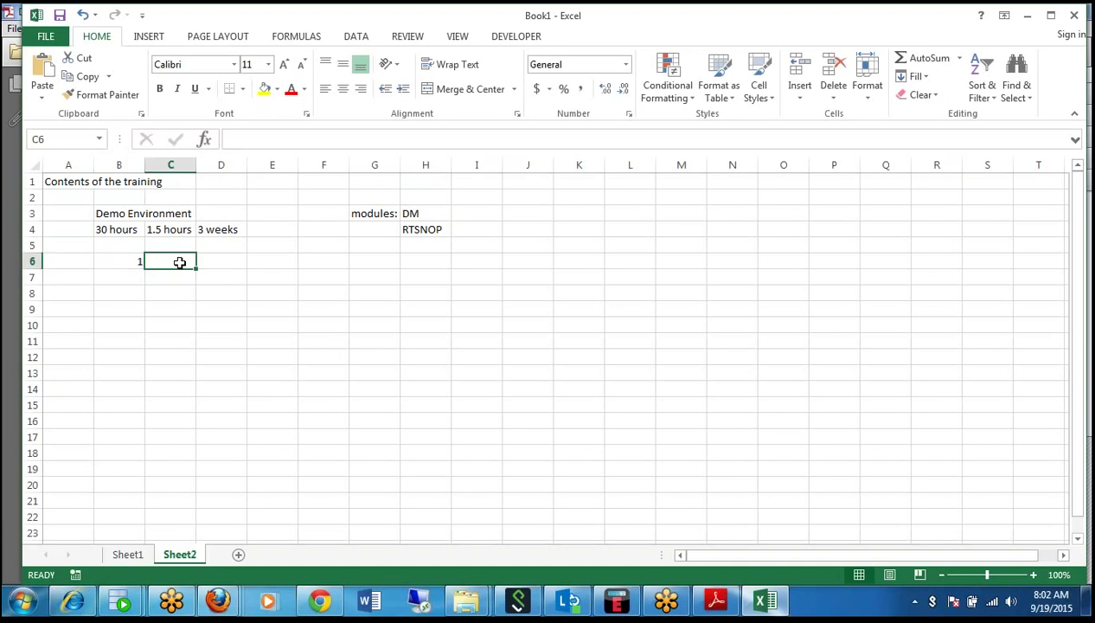
Enter 'Demand Plnning concepts' in C6 and 'why demnad planning' in F6.
type("Demand")
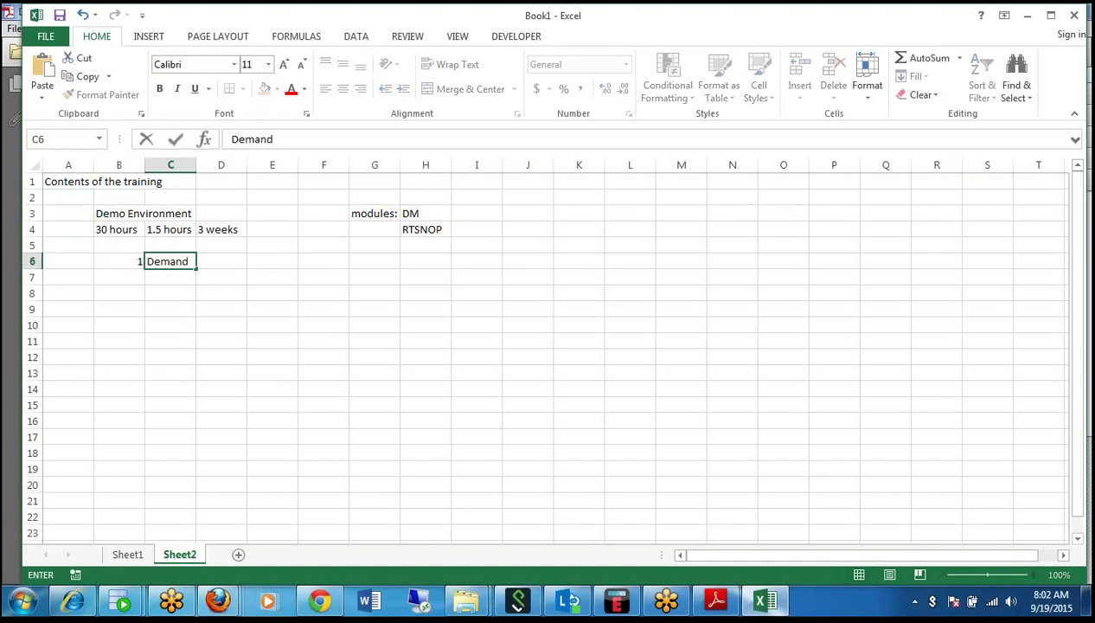
type(" Plnning ")
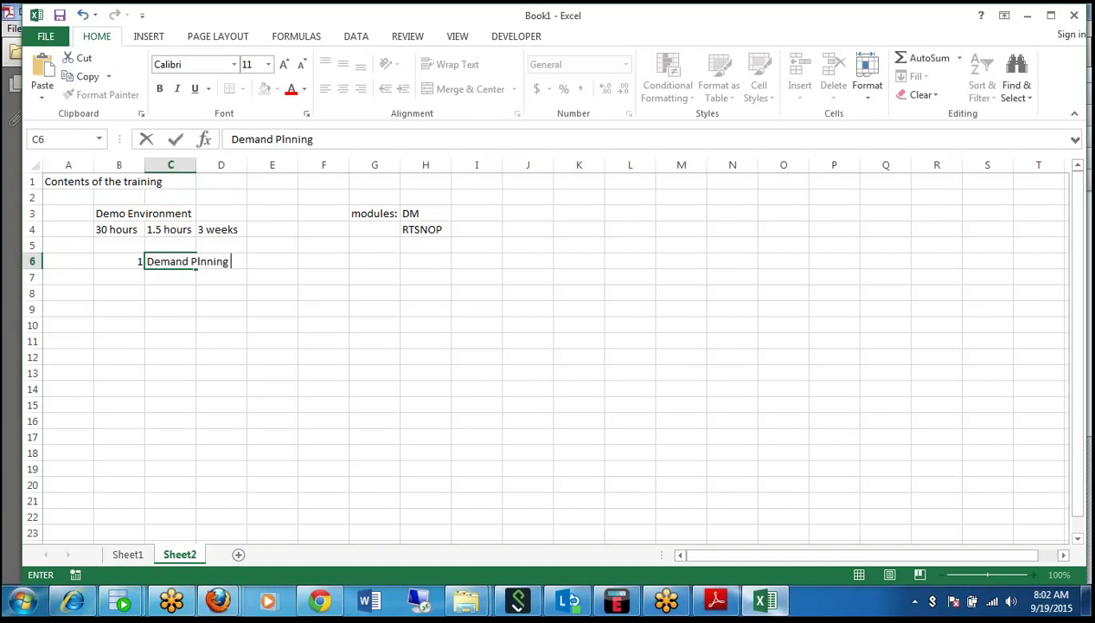
type("concepts")
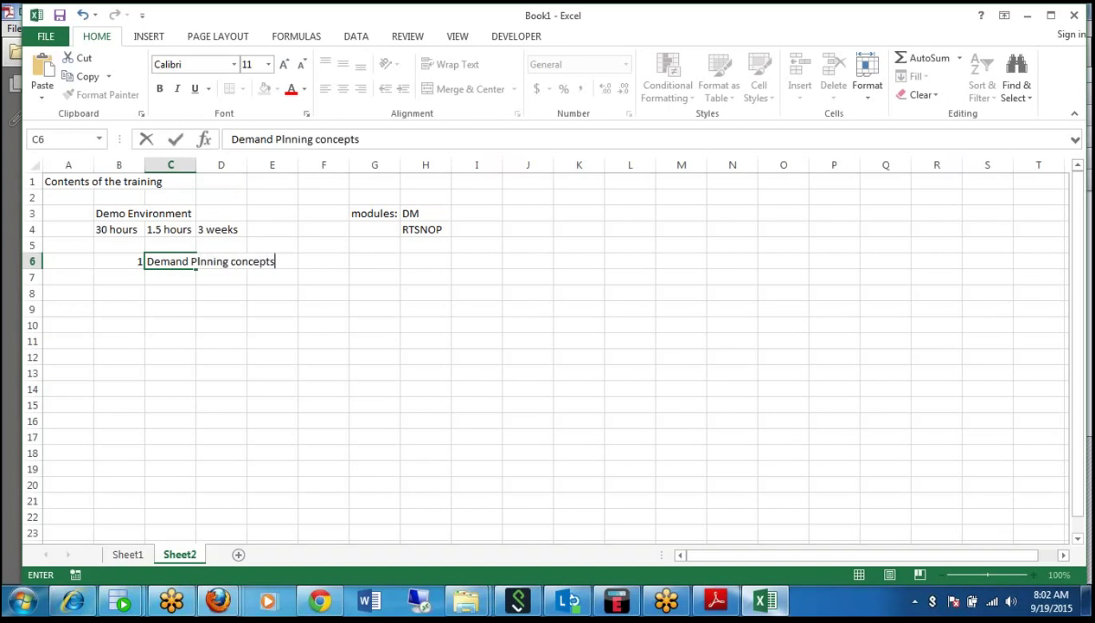
key("Tab")
type("why")
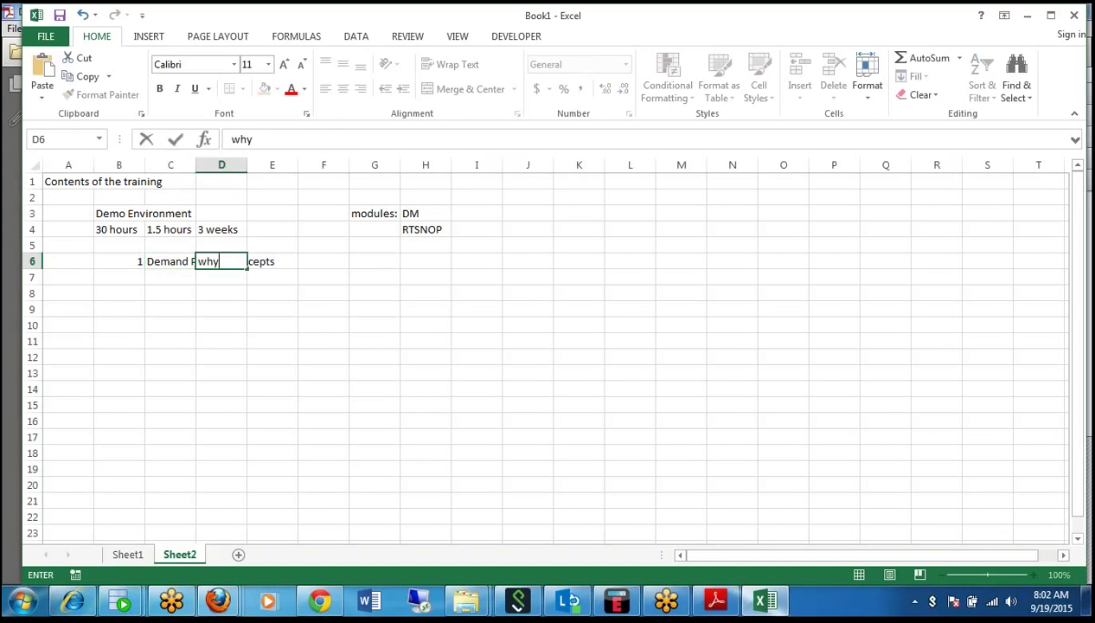
key("BackSpace")
key("BackSpace")
key("BackSpace")
key("Tab")
key("Tab")
type("why dem")
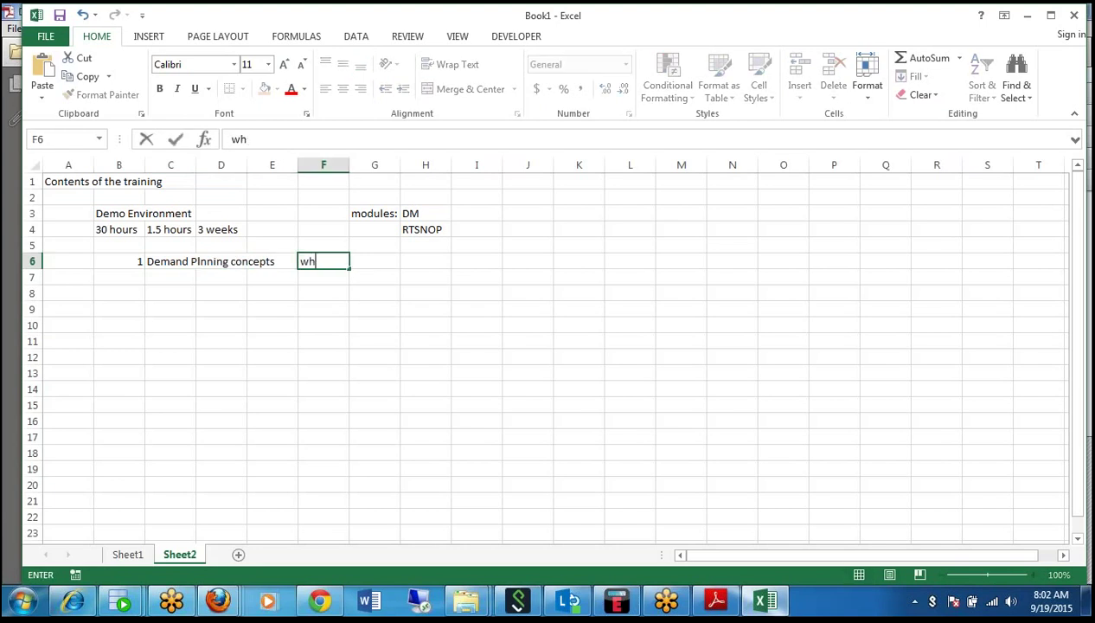
type("d planning")
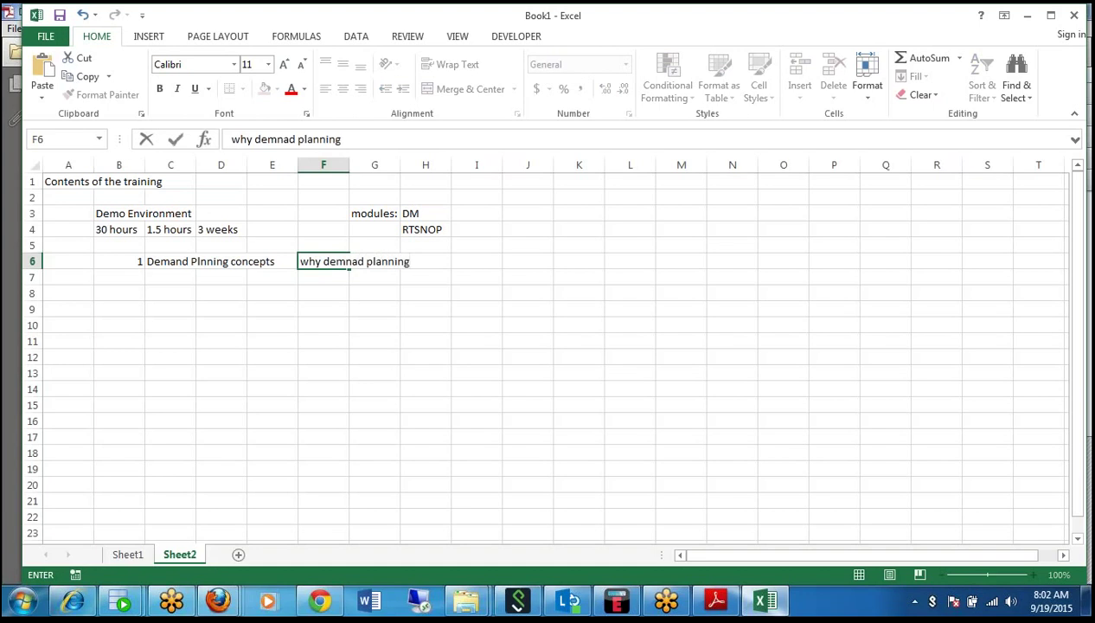
key("Tab")
key("Tab")
key("Tab")
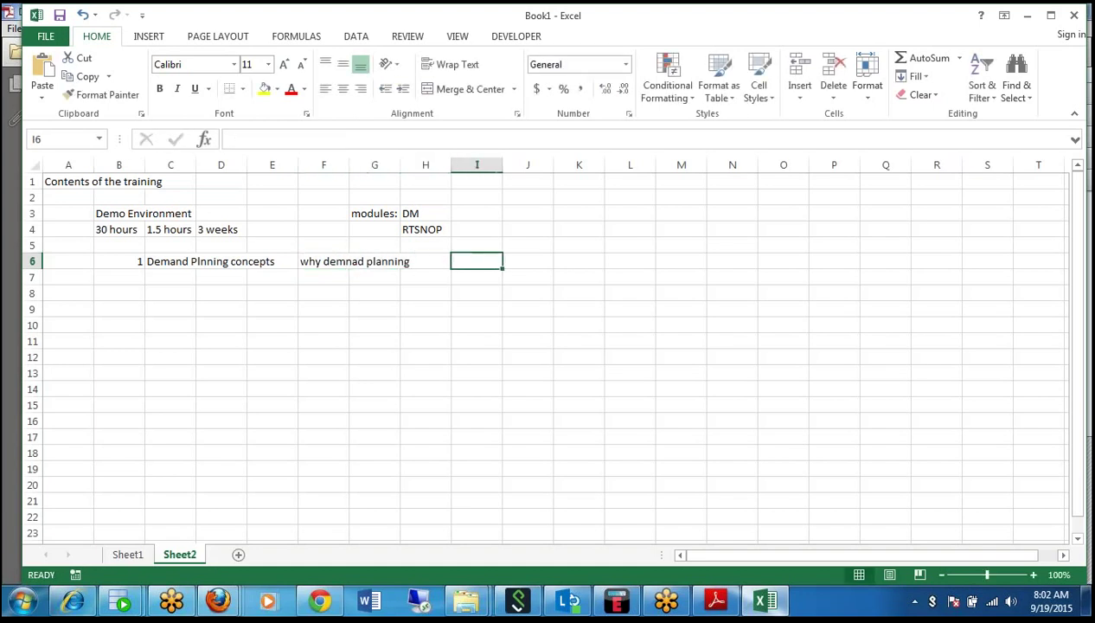
Add 'Challenges', 'How' and 'Demantra' in I6, J6 and K6.
type("Cha")
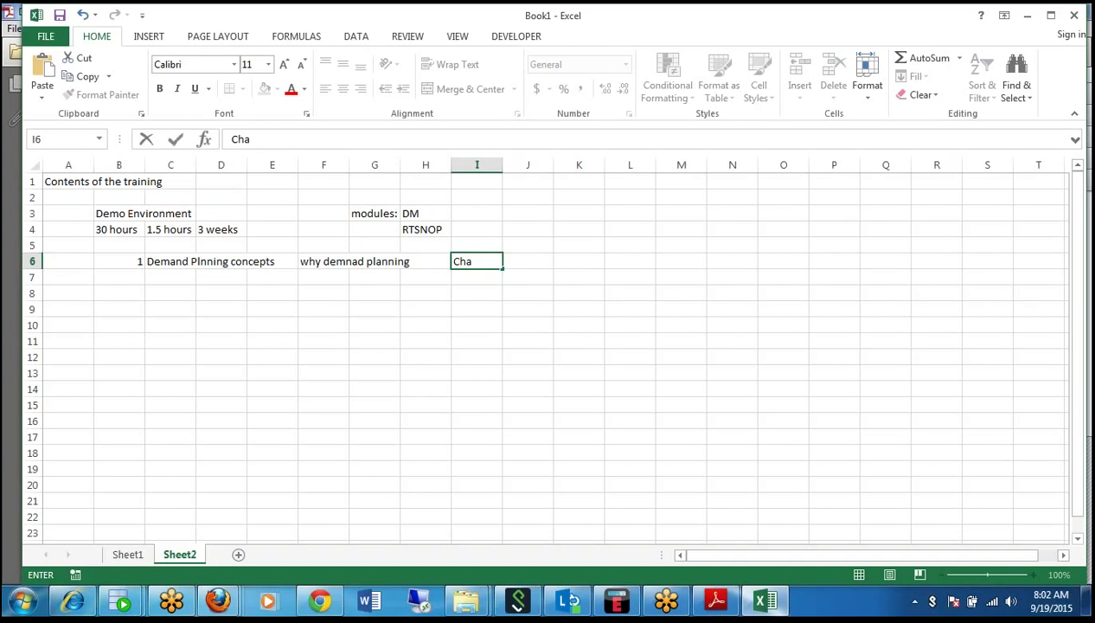
type("llenges")
key("Tab")
type("How")
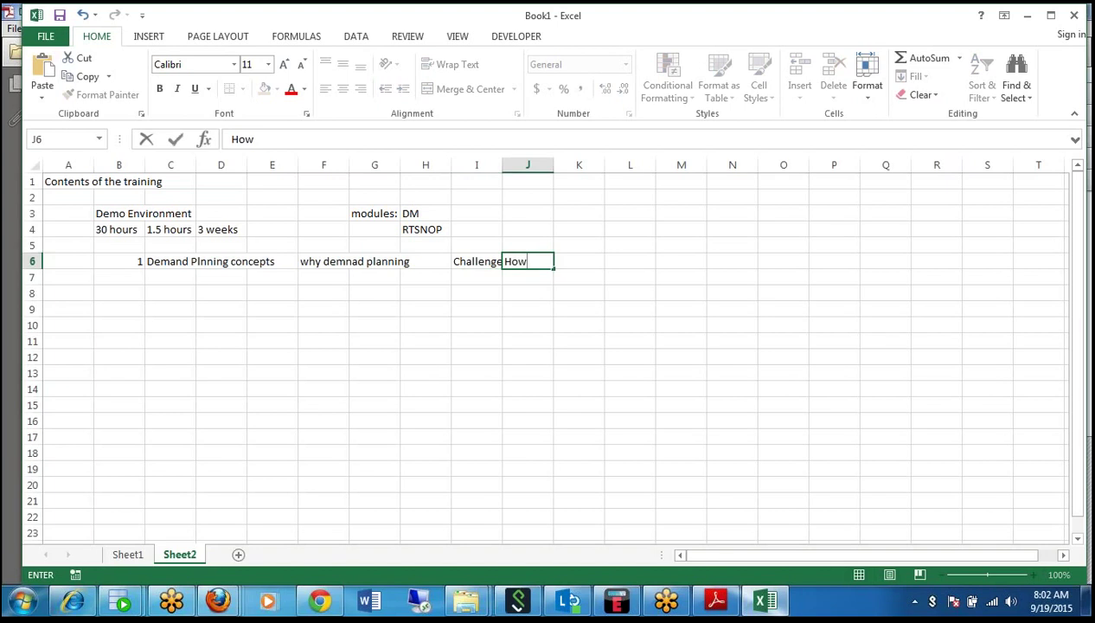
key("Tab")
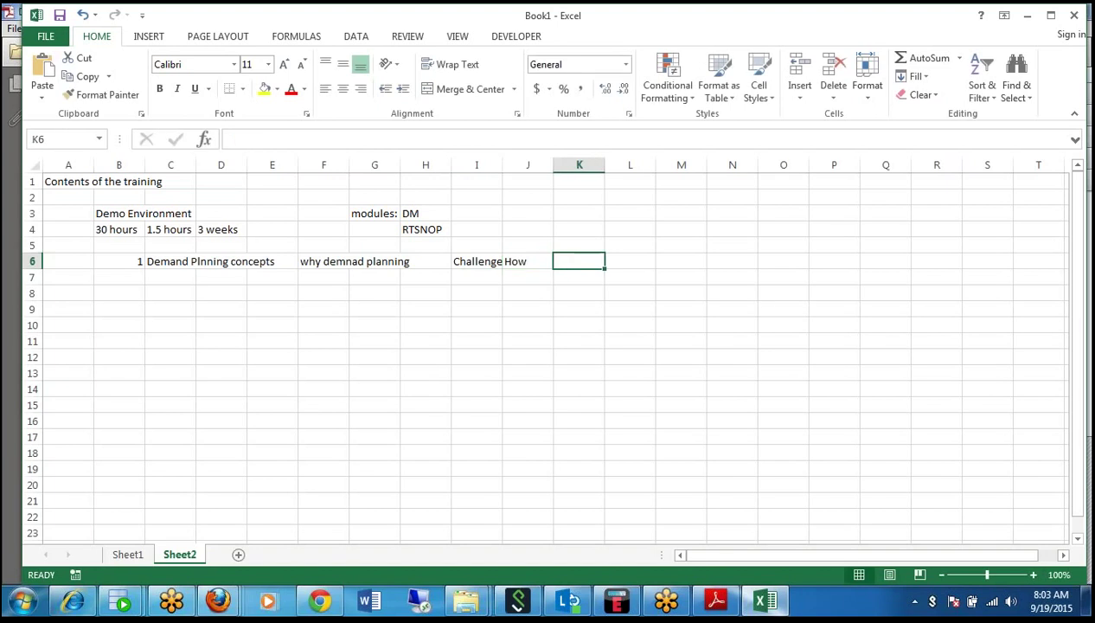
type("Demantra")
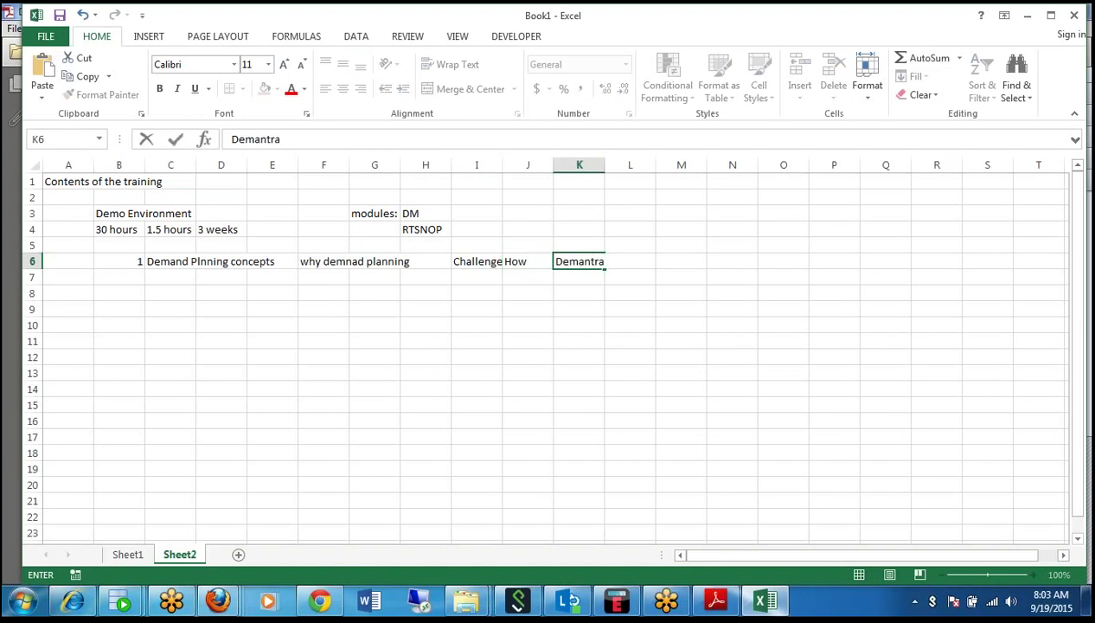
left_click(132, 272)
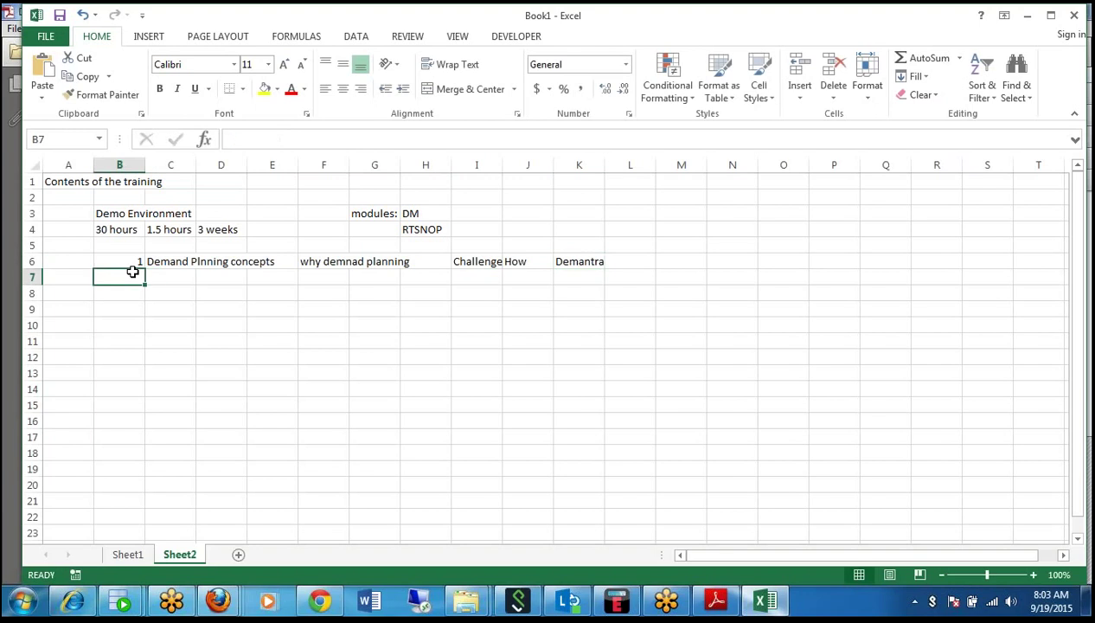
Enter topic 2 'Modules in Demantra' in row 7 with the note 'Difference' in F7.
type("2")
key("Tab")
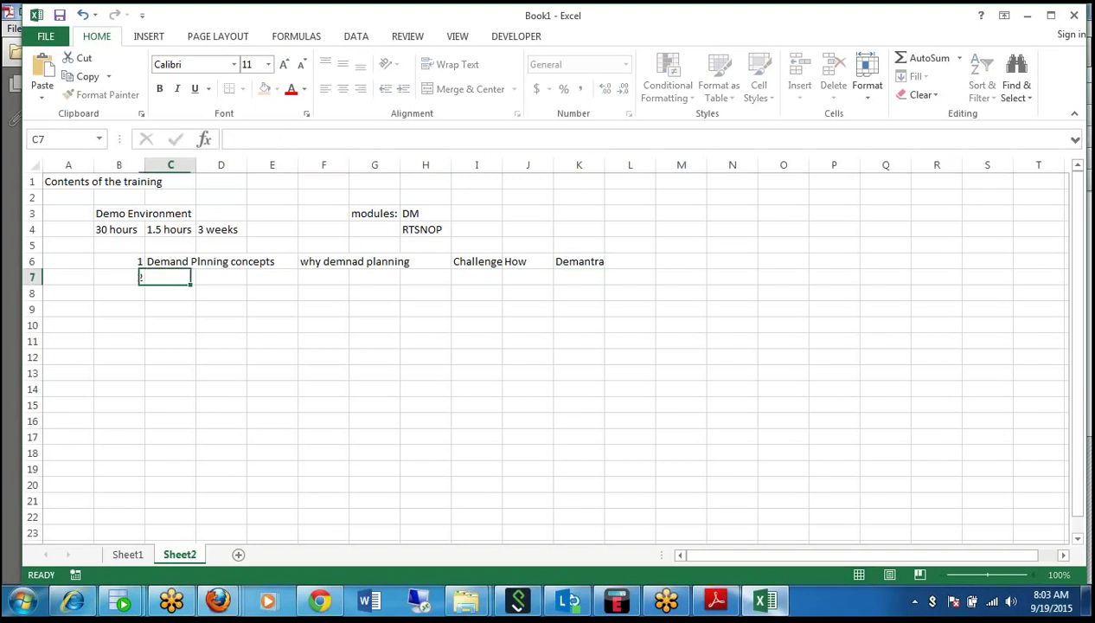
type("Mi")
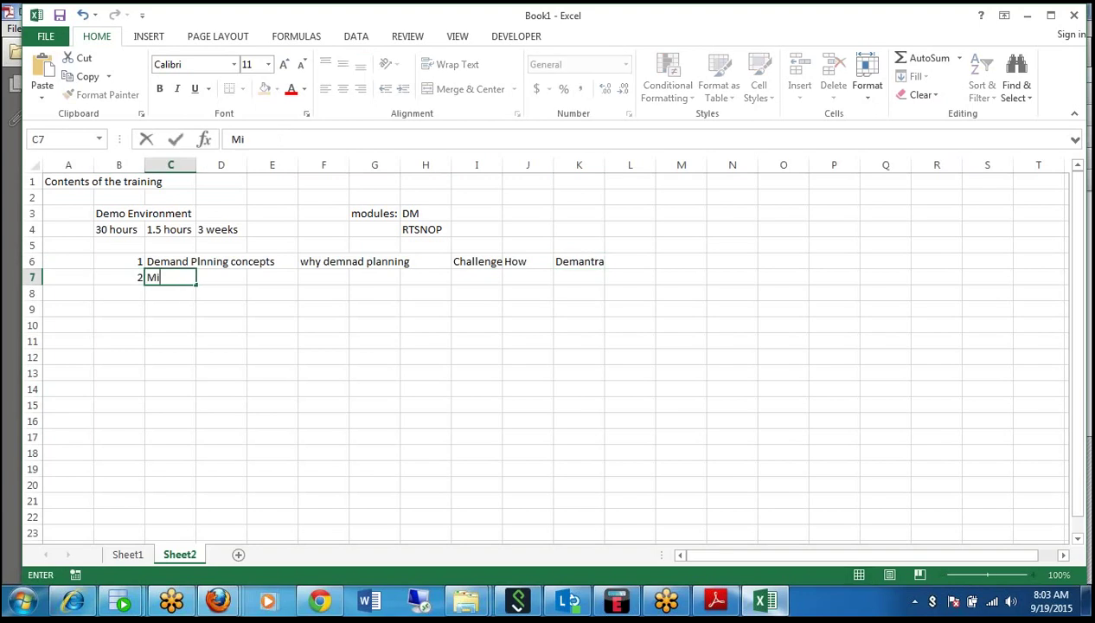
type("odules in Demantra")
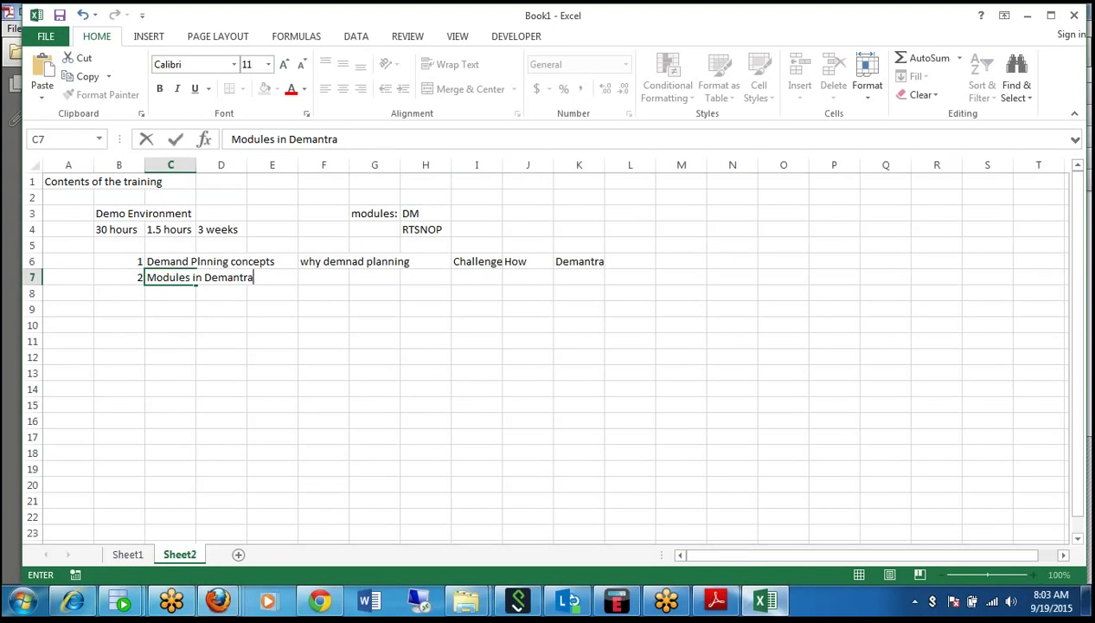
left_click(323, 277)
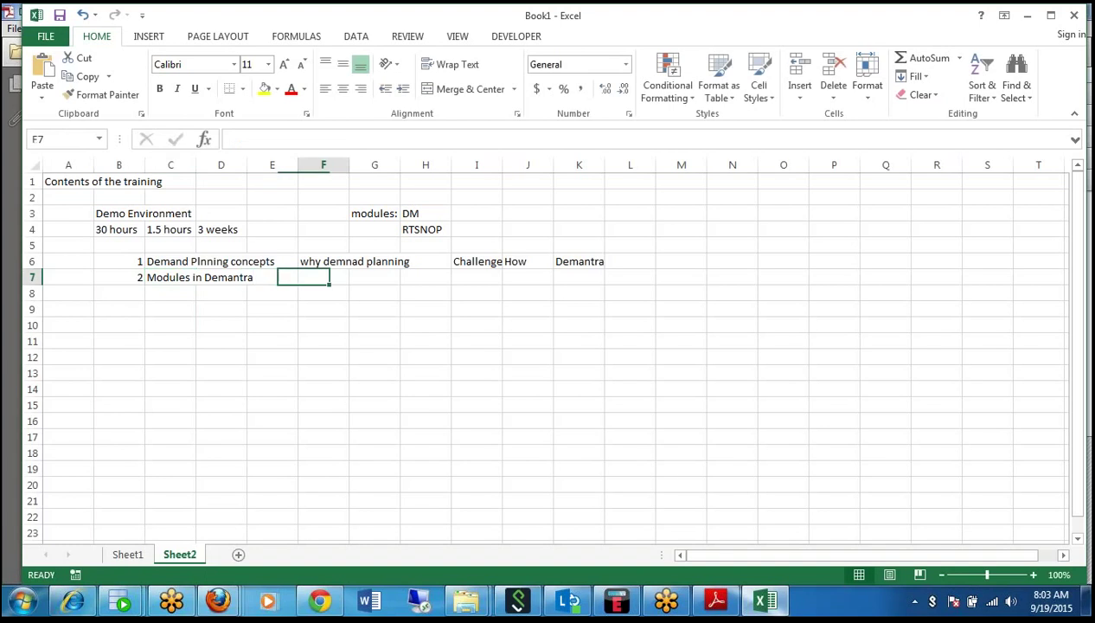
type("Difference")
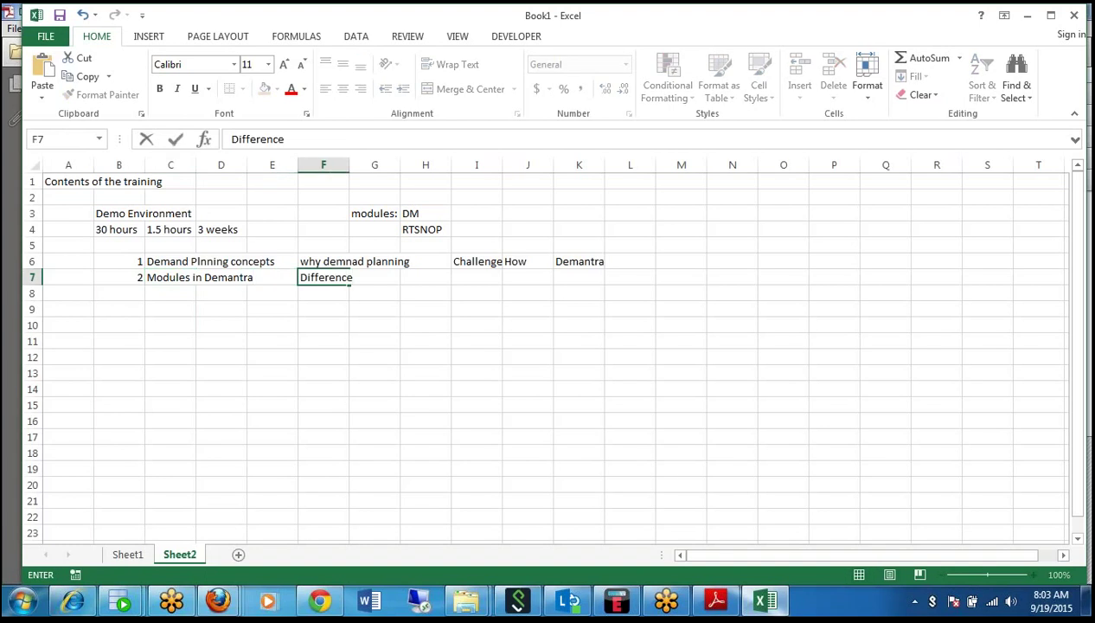
key("Return")
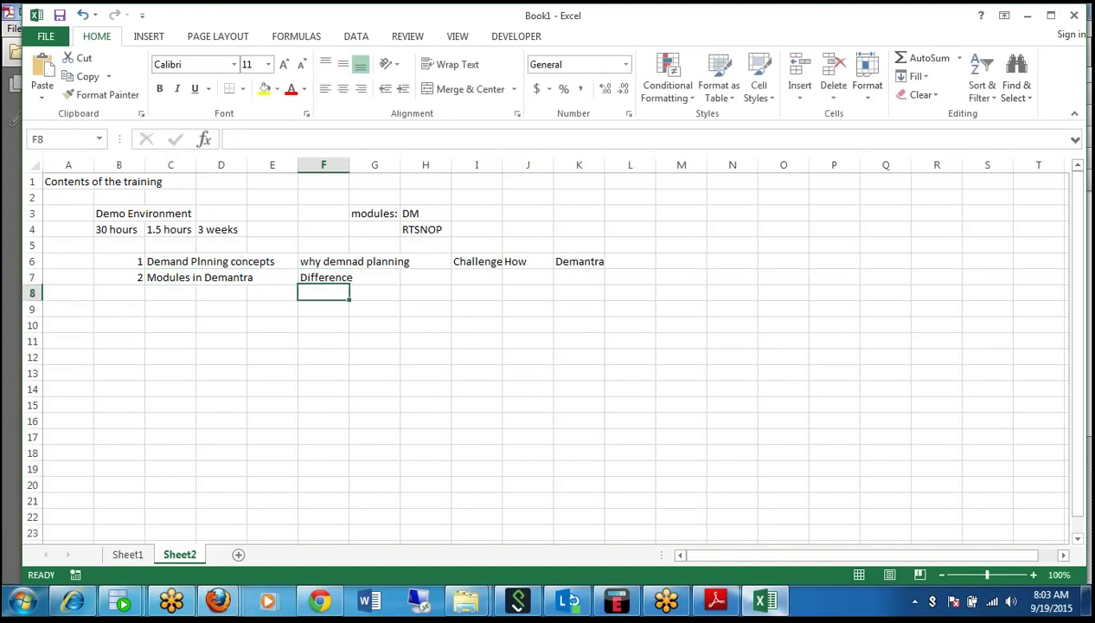
key("Left")
key("Left")
key("Left")
key("Left")
Number topic 3 in B8 and title it 'Demantra EBS integration overview' in C8.
type("3")
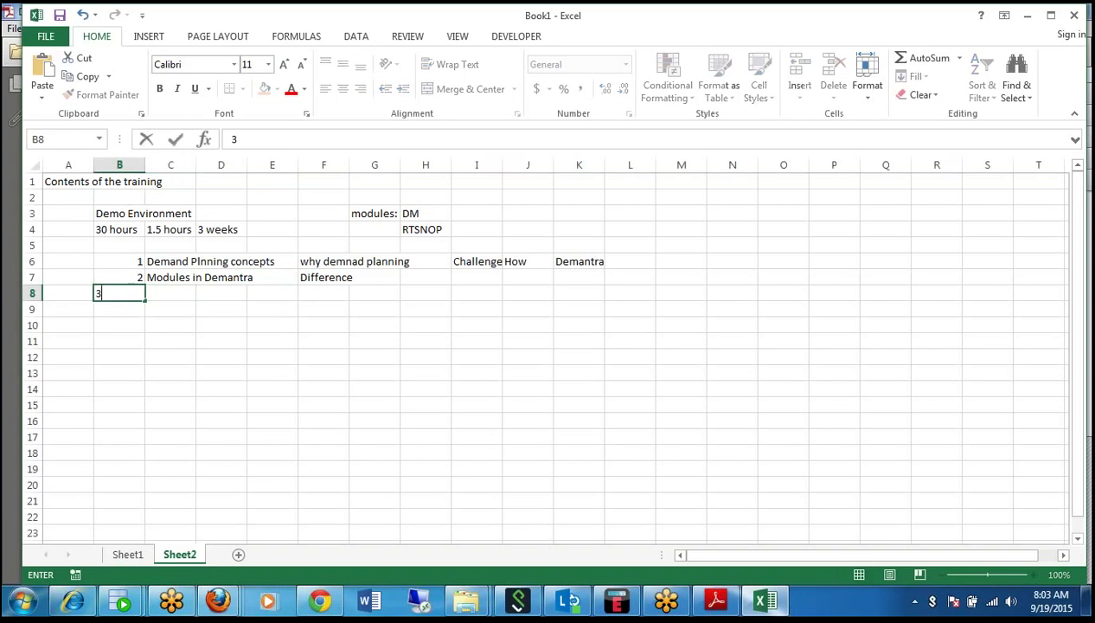
key("Tab")
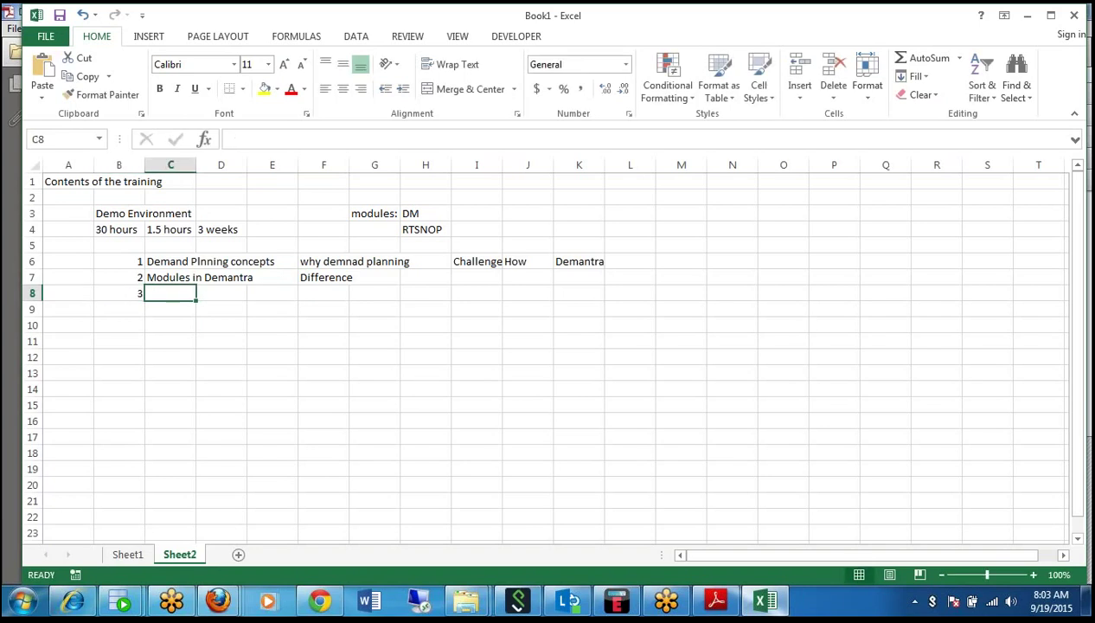
type("Deam")
key("BackSpace")
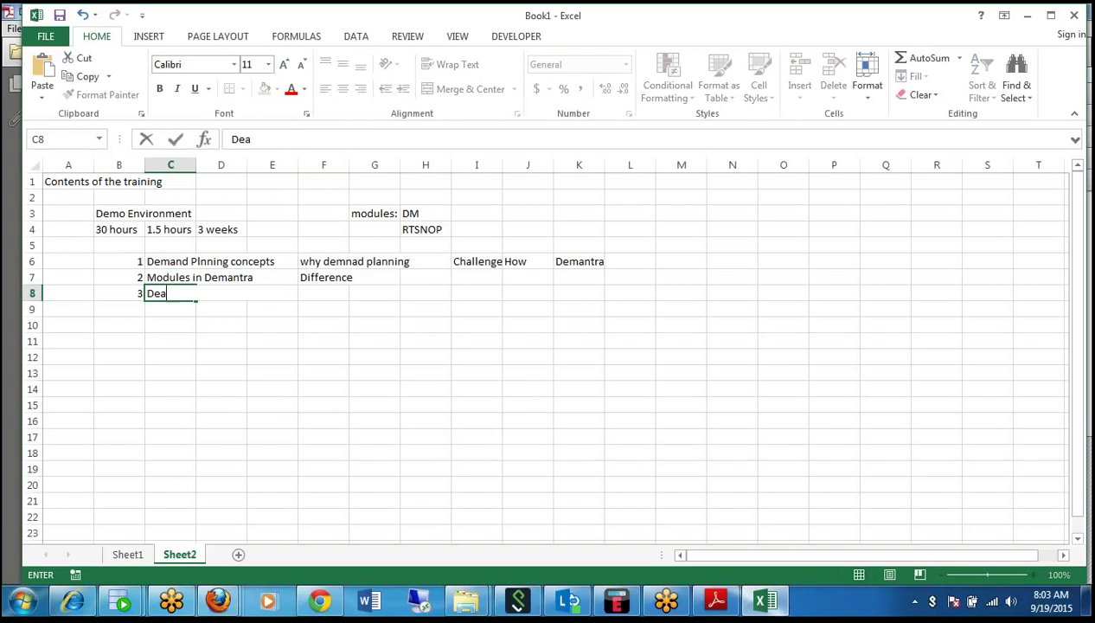
key("BackSpace")
type("mantra EBS inte")
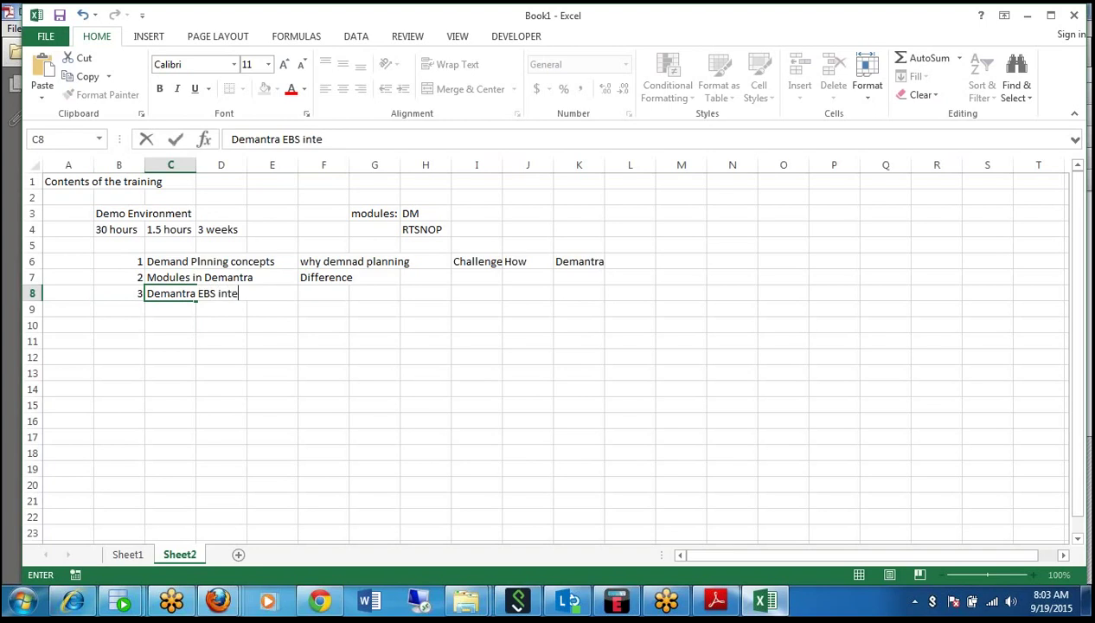
type("gration ove")
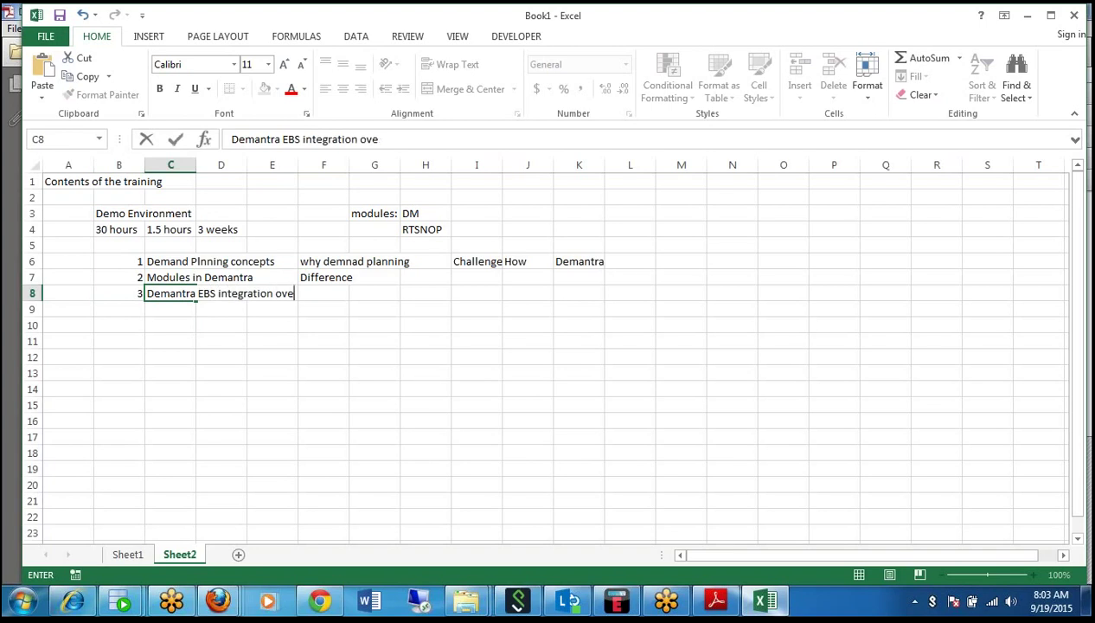
type("rview")
Commit topic 3 and enter topic 4, 'Glossary of Demantra', in row 9.
key("Return")
type("4")
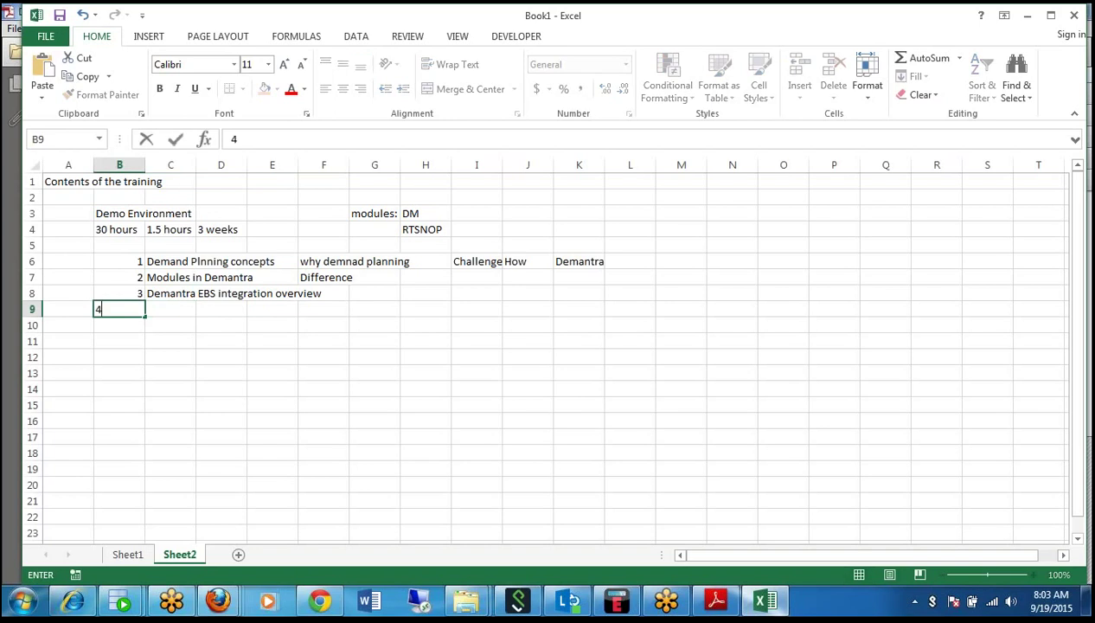
key("Tab")
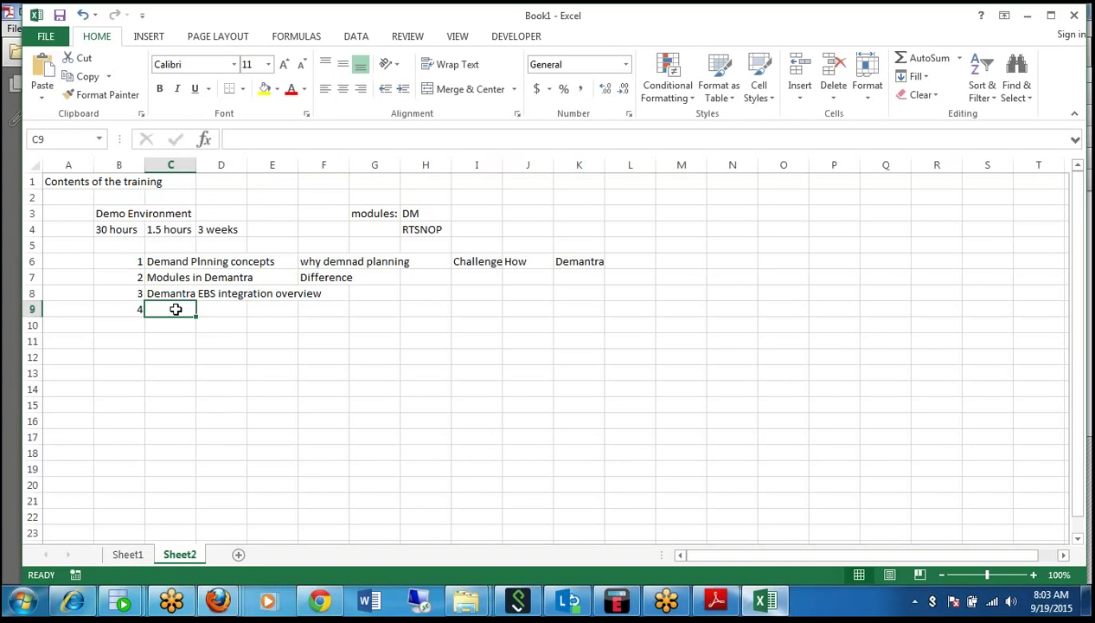
type("Glossar")
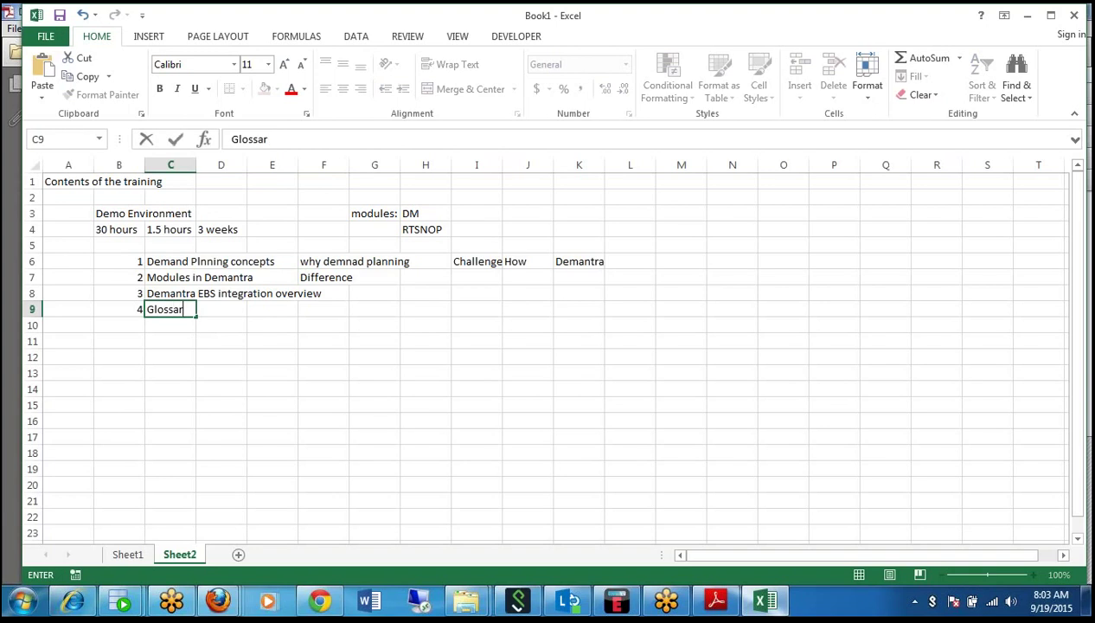
type("y of Demantra")
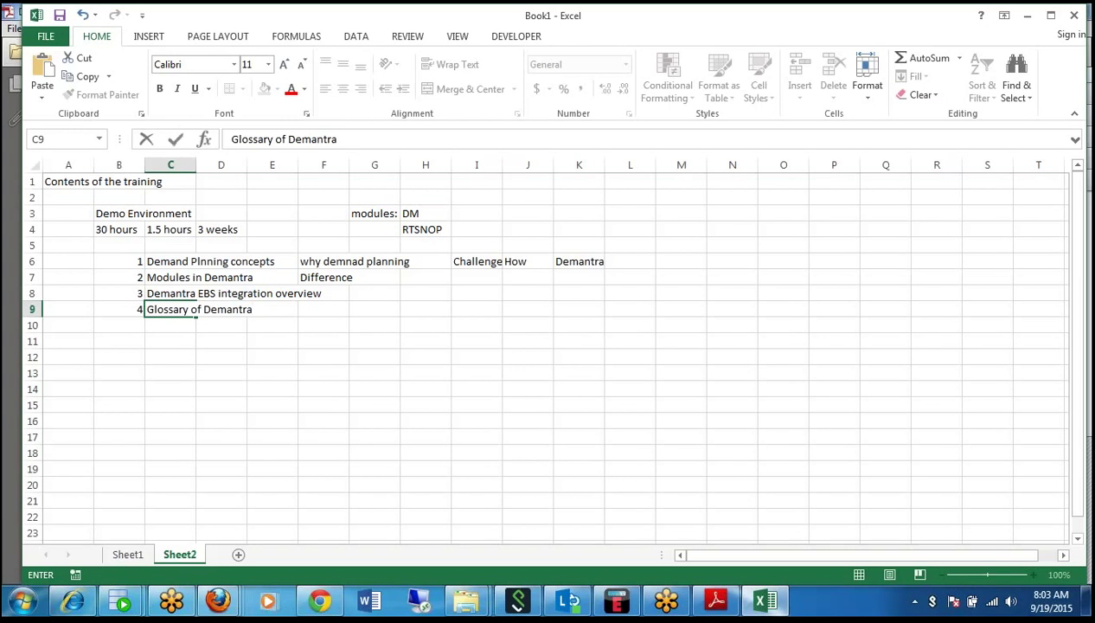
key("Return")
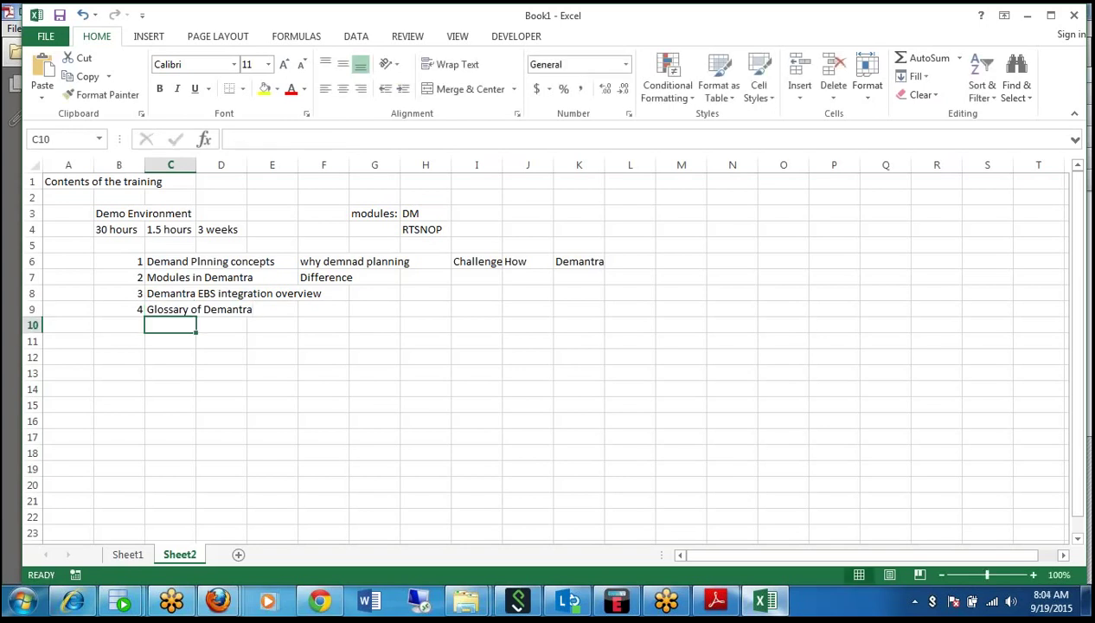
left_click(118, 324)
Enter topic 5 with the heading 'CBW and WS:' in B10 and C10.
type("5")
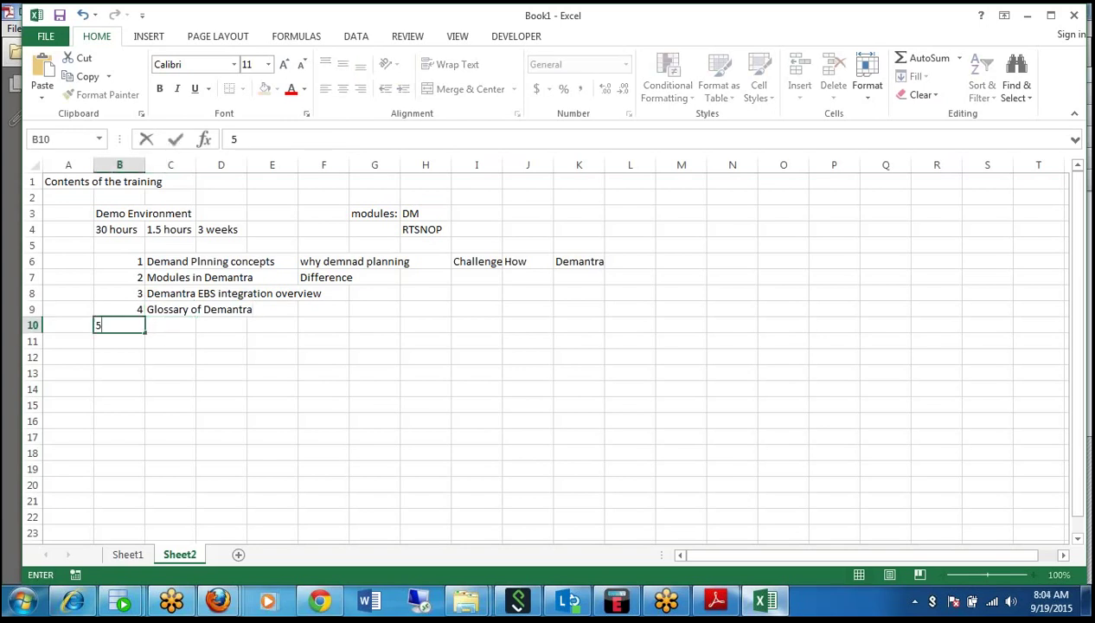
key("Tab")
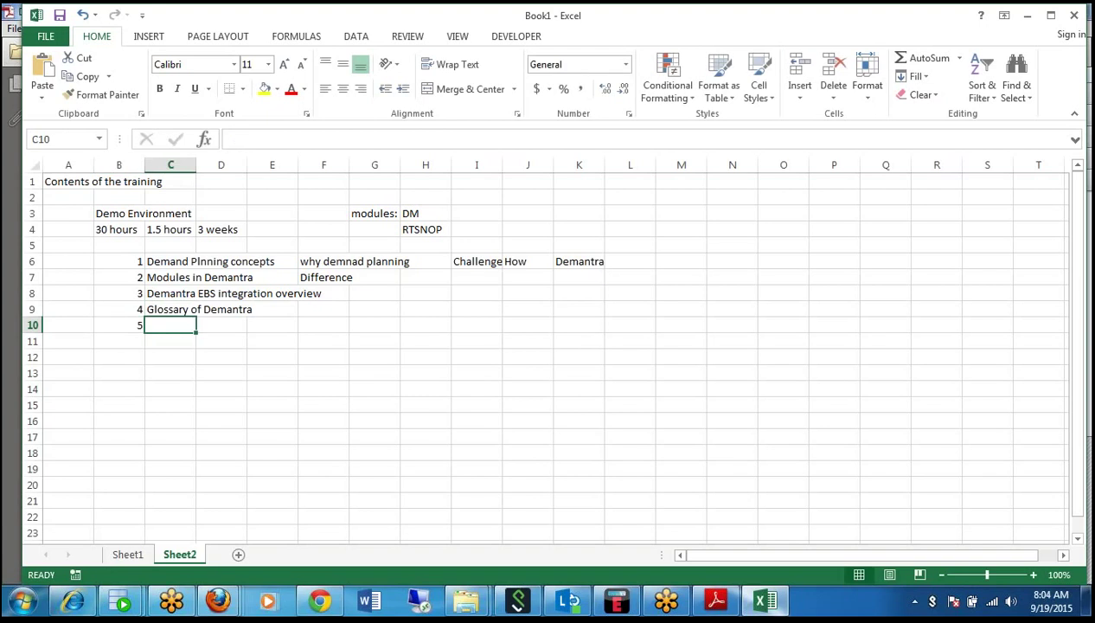
type("C")
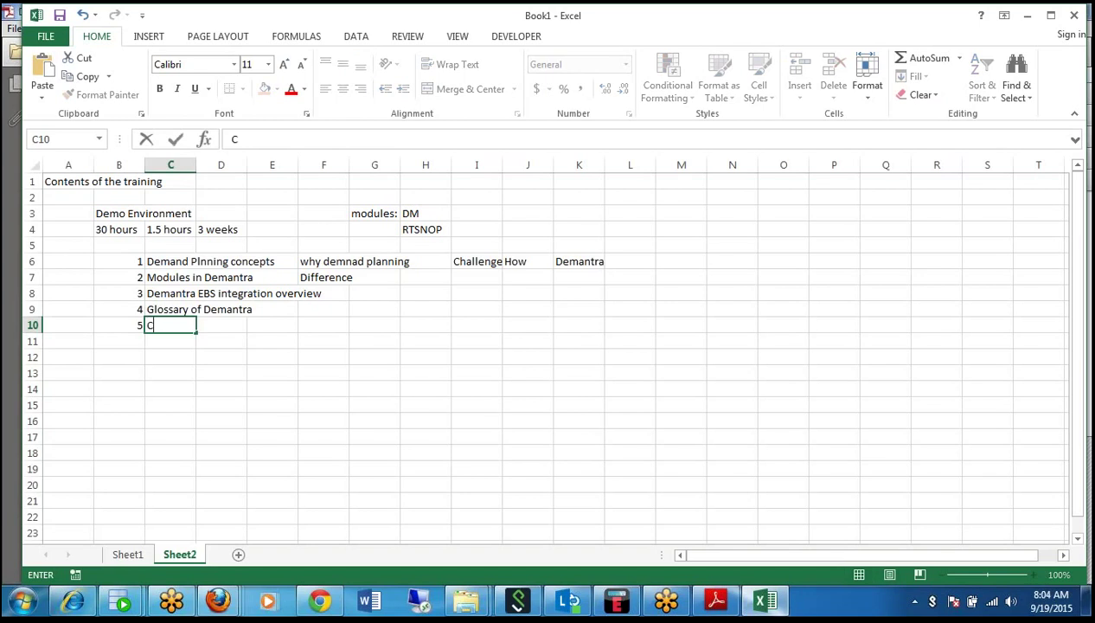
type("BW and WS:")
key("Tab")
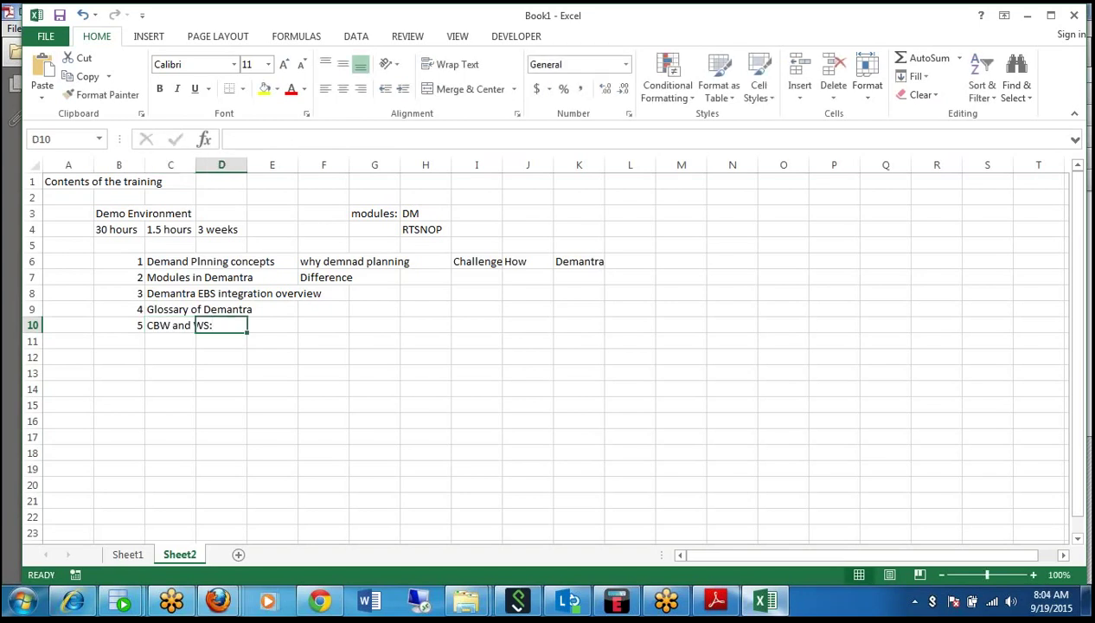
key("Tab")
key("Tab")
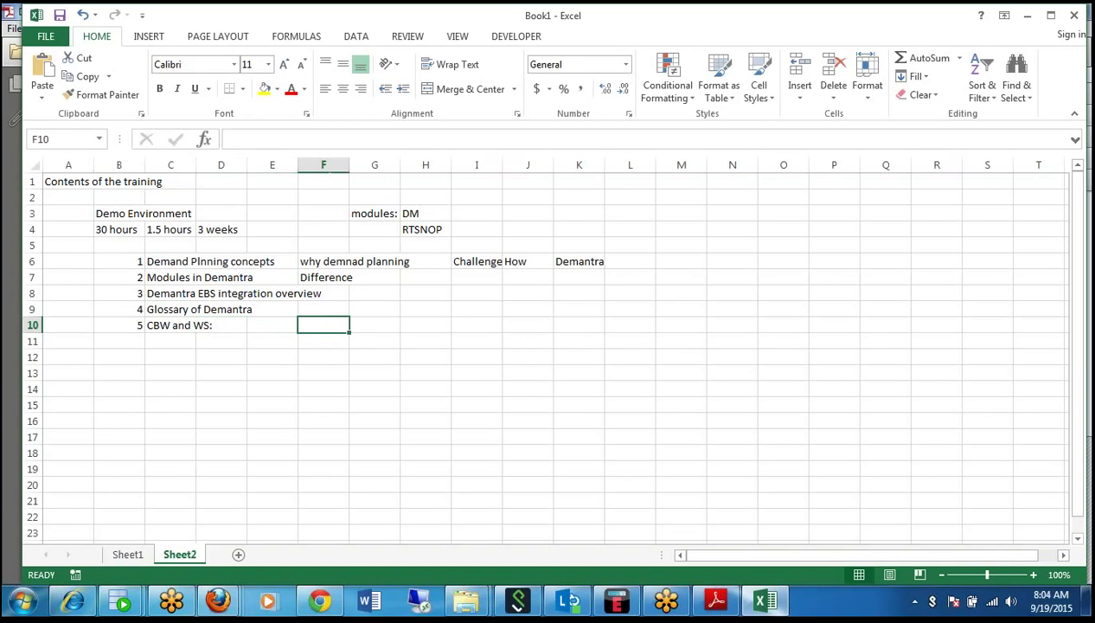
Add the notes 'what and Why' in E10 and 'How, configrations' in G10.
key("Left")
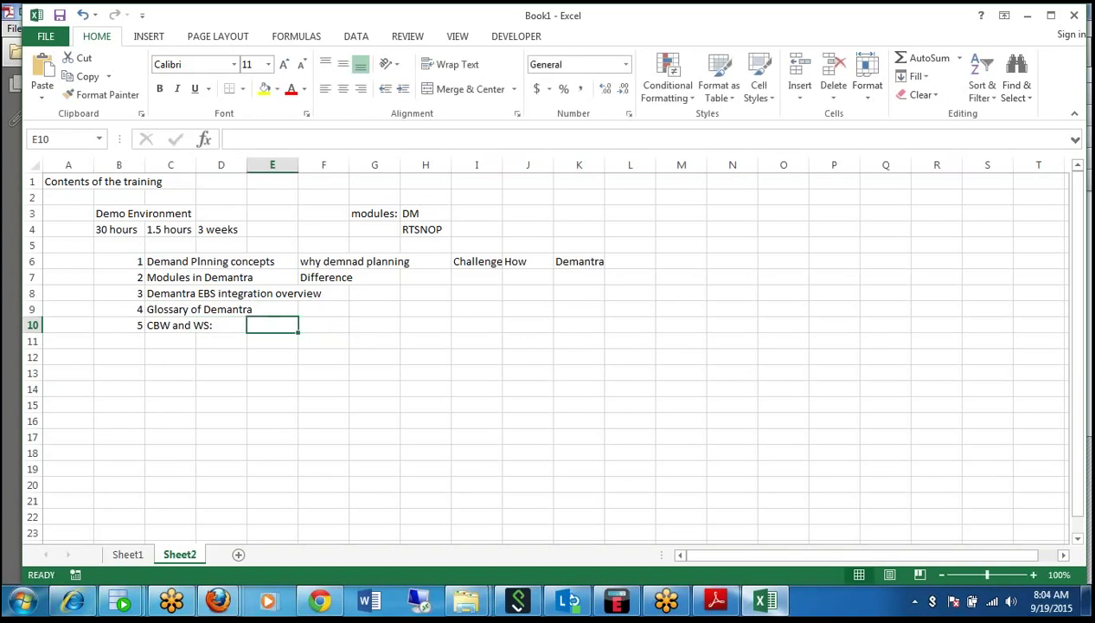
type("what and")
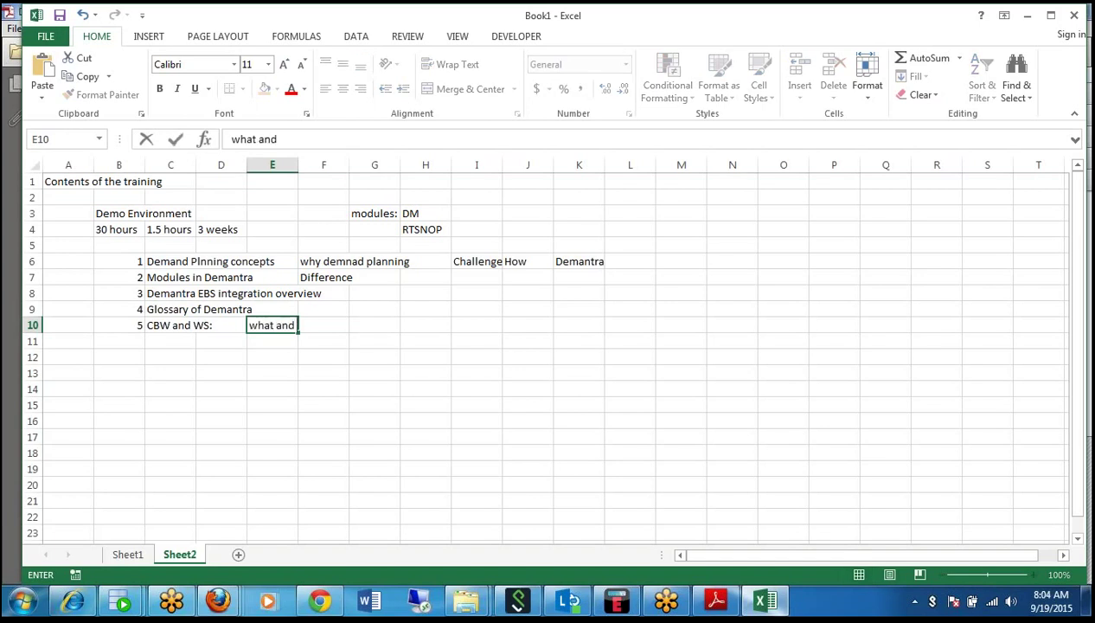
type(" Why")
key("Right")
left_click(374, 324)
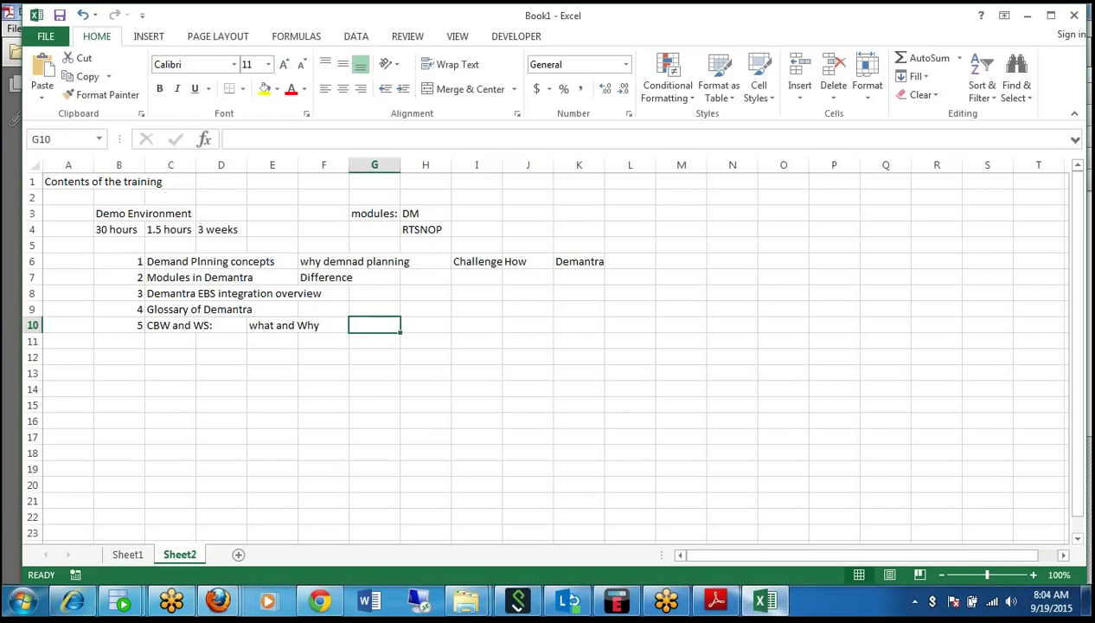
type("How, co")
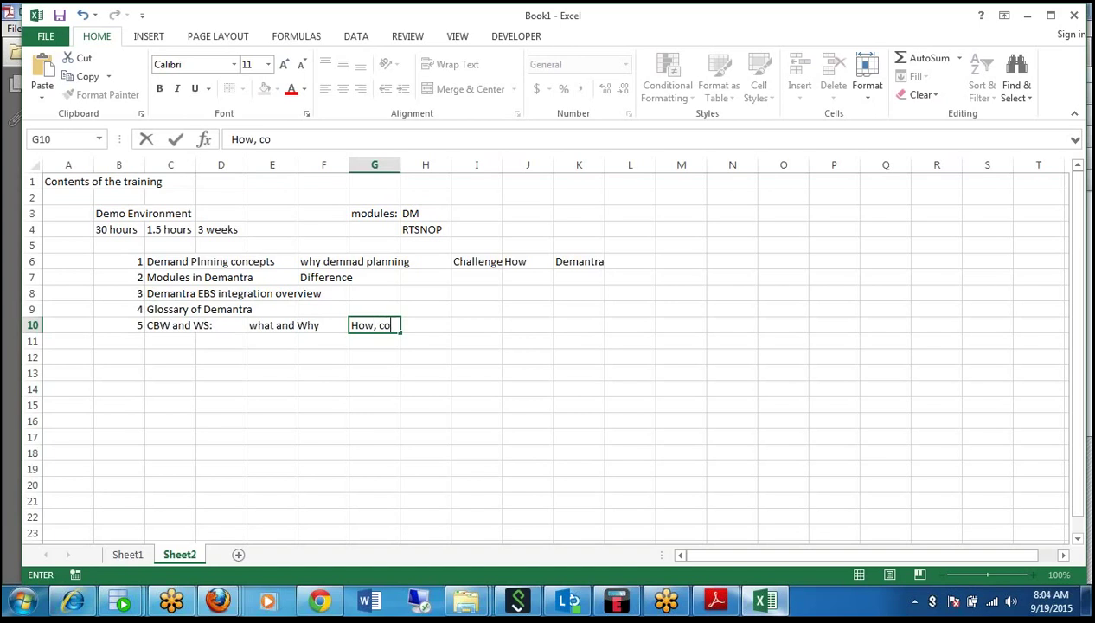
type("nfigrations")
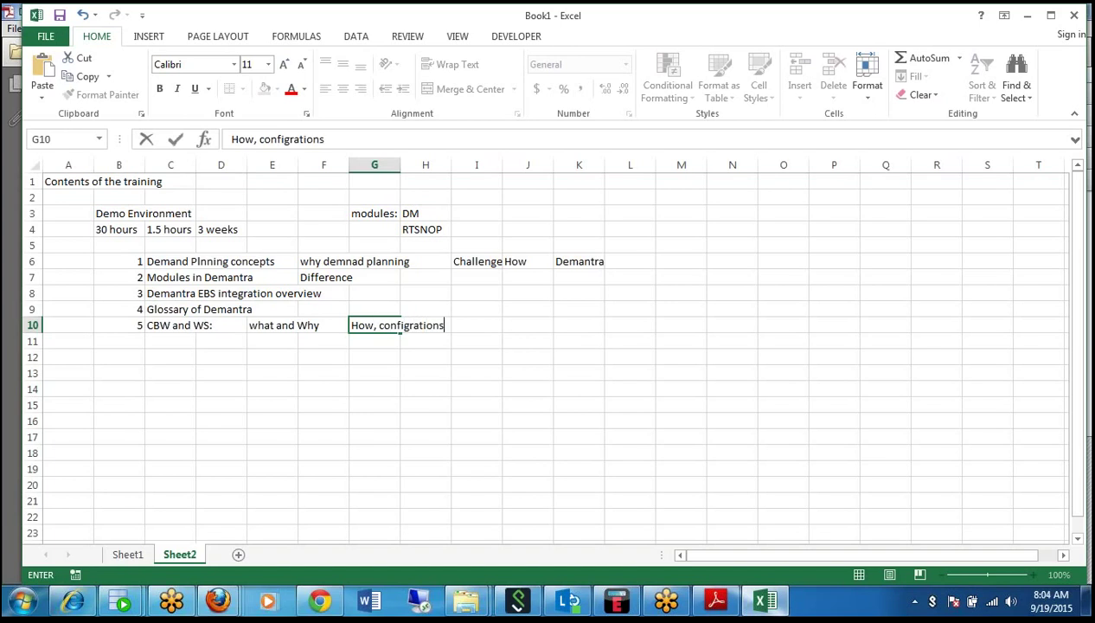
key("Tab")
Fill I10 with ': Series, levels, Embedded Ws, Views, Menu options WS, audit trail'.
left_click(477, 325)
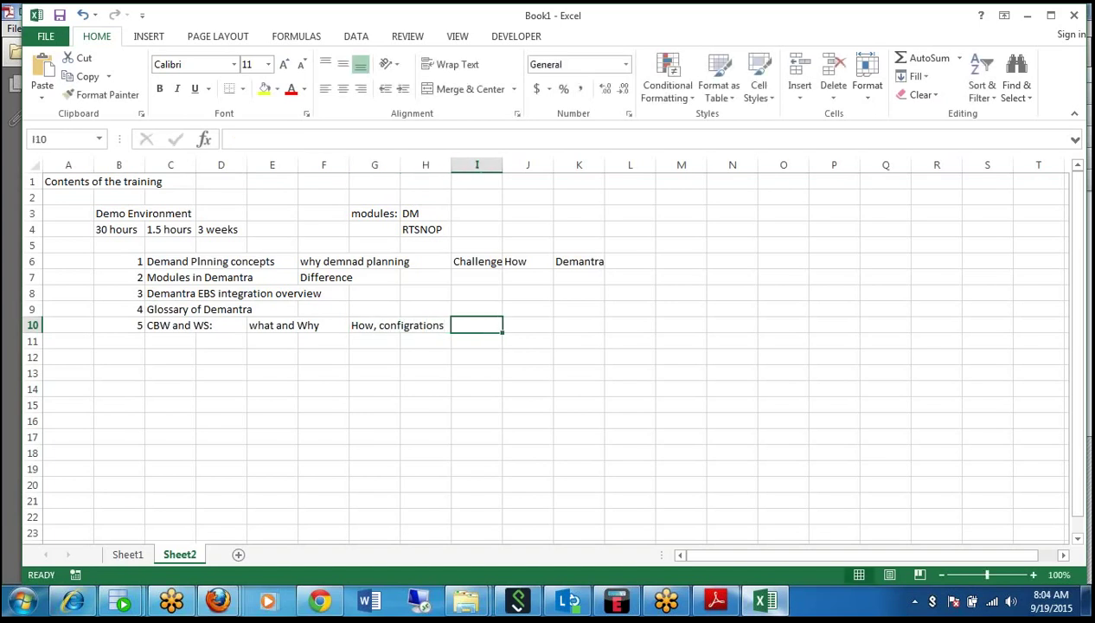
type(":")
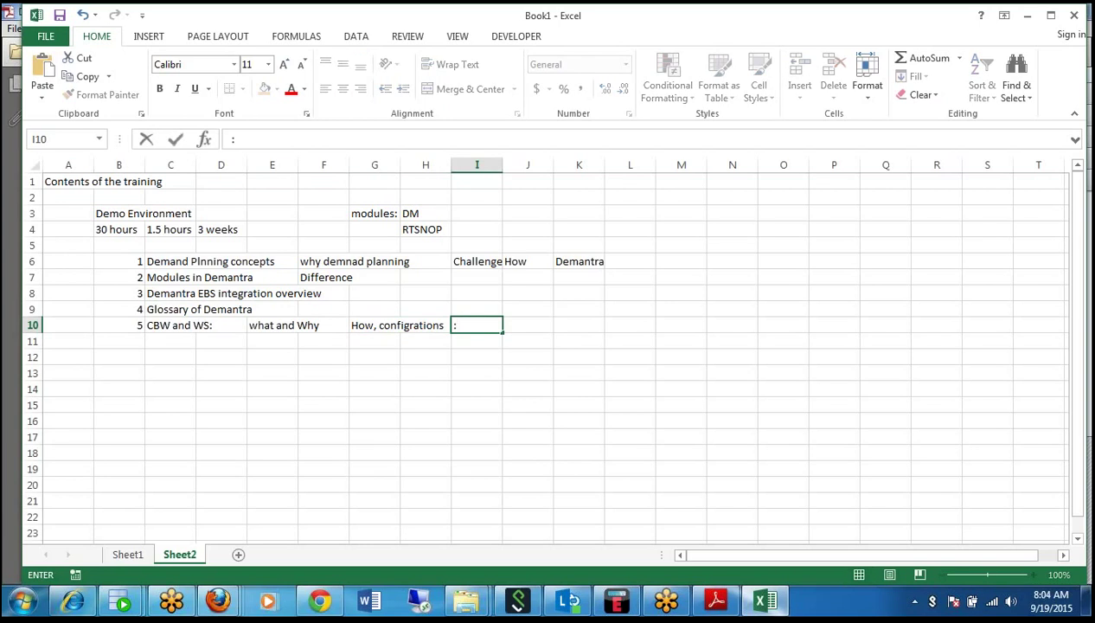
type(" Sere")
key("BackSpace")
type("ies, levels,")
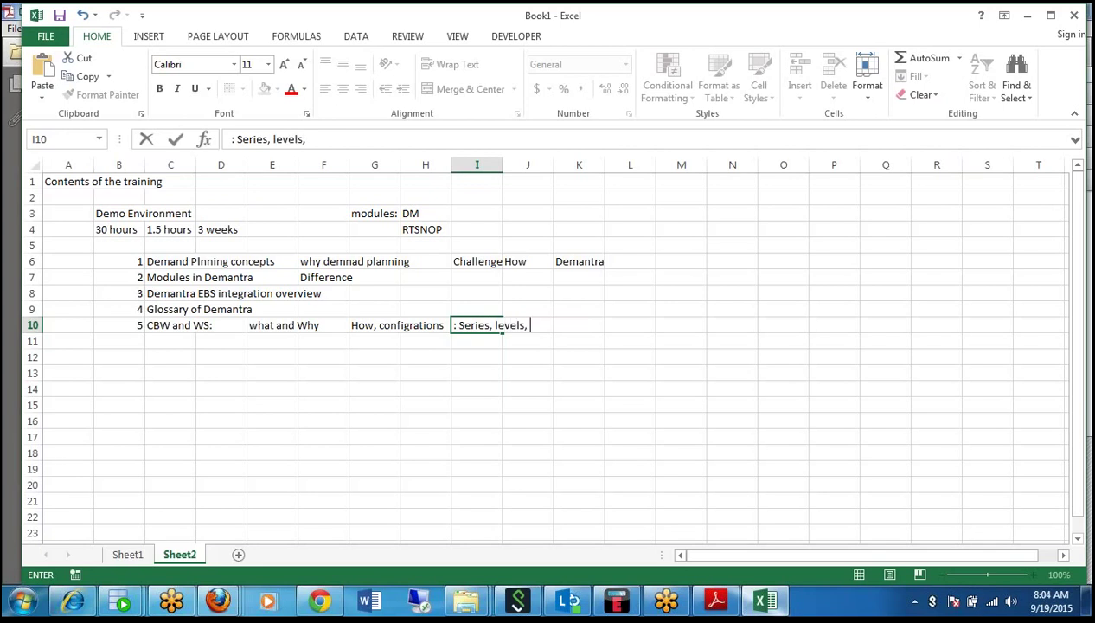
type(" Embedded Ws, ")
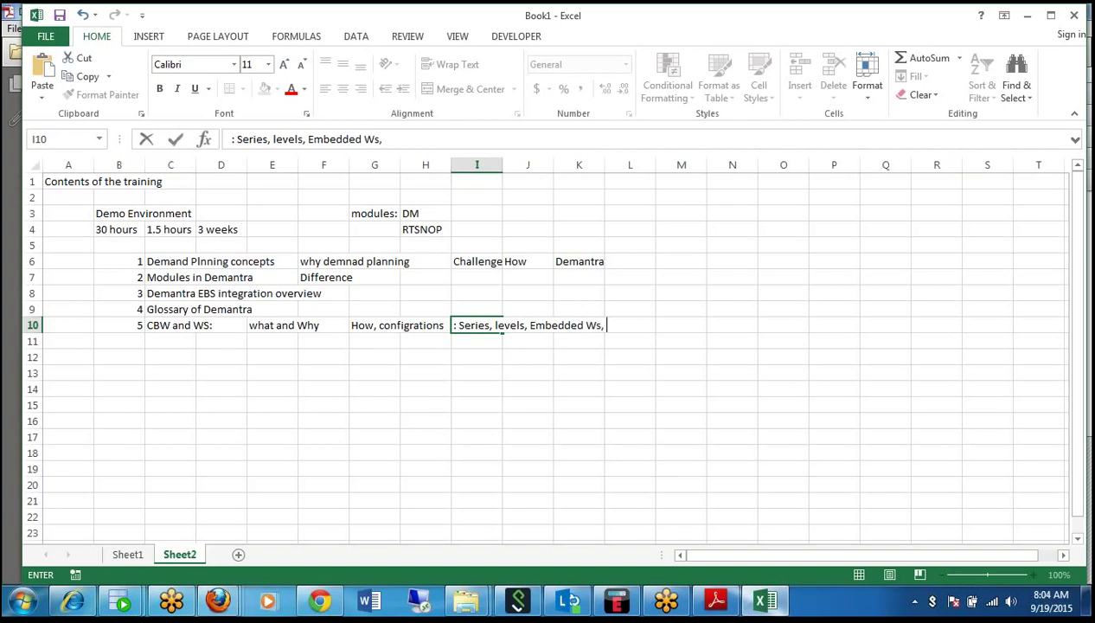
type("Views, Menu")
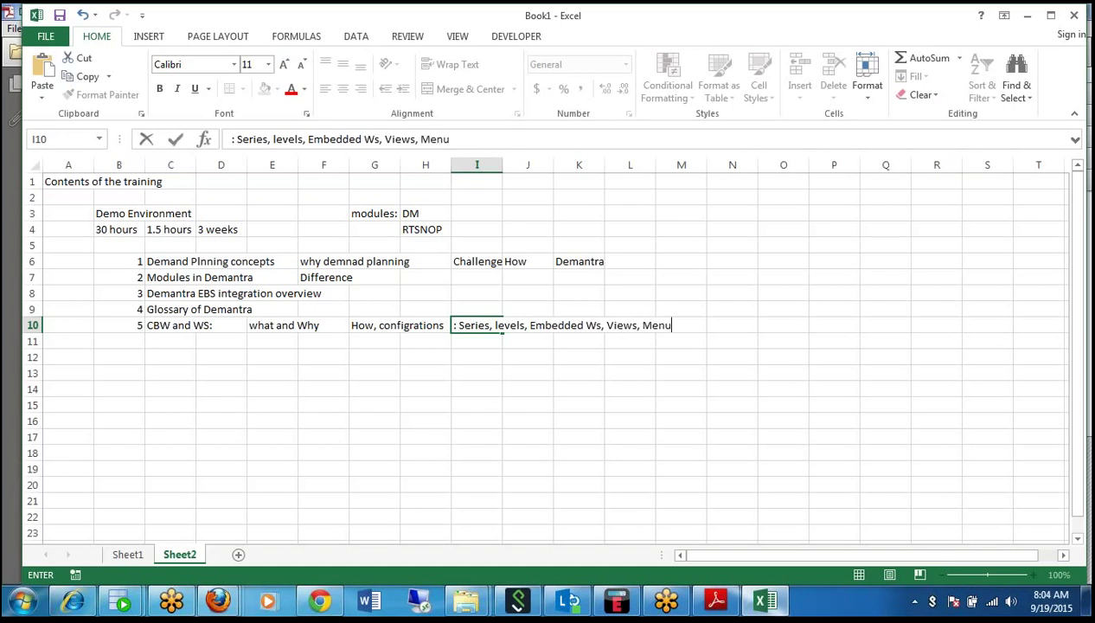
type(" options WS, ")
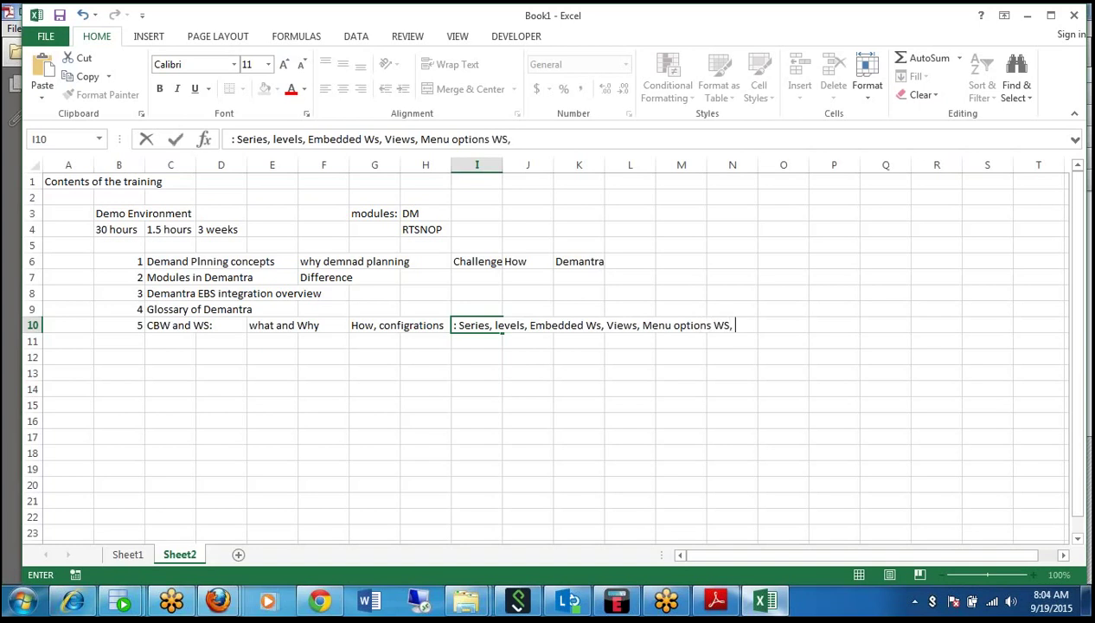
type("audit trai")
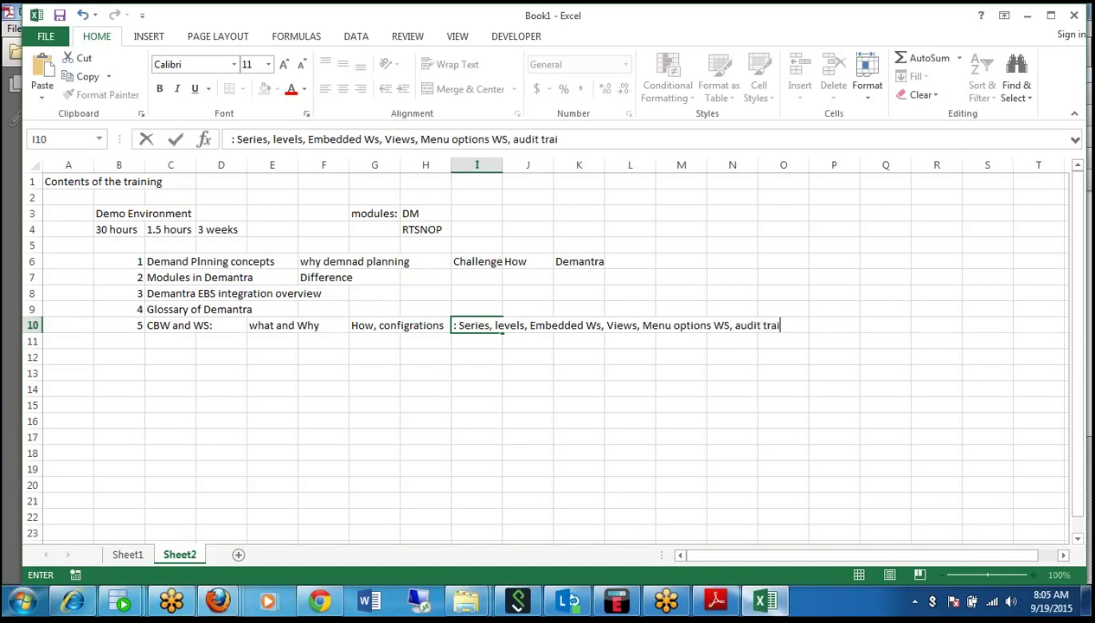
type("l")
left_click(234, 374)
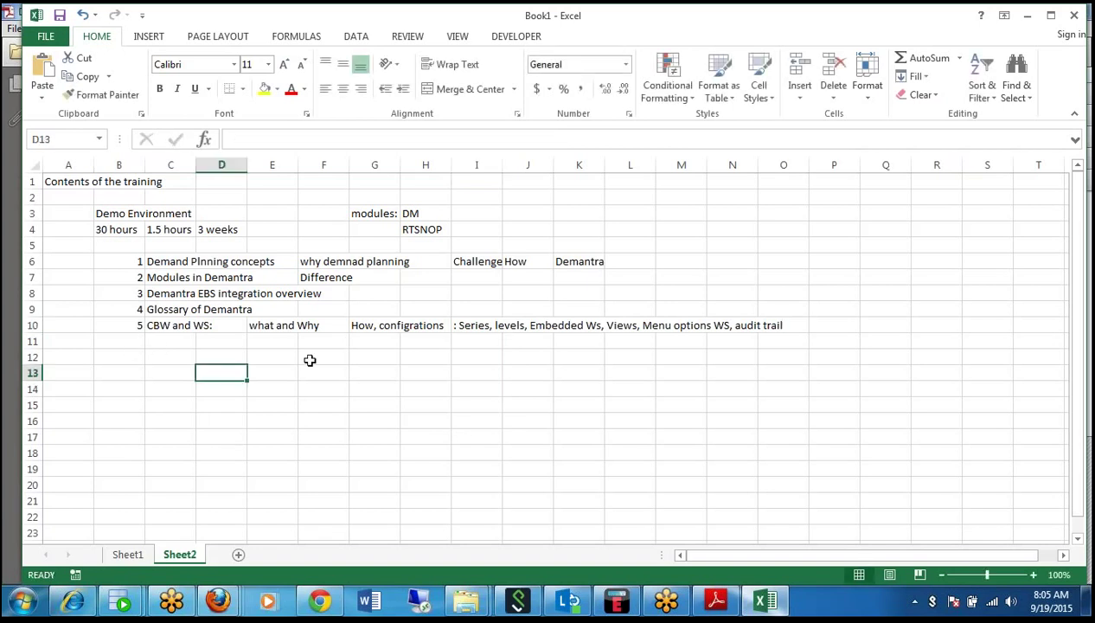
Add the note 'peronalize' in E11, beneath 'what and Why'.
left_click(283, 345)
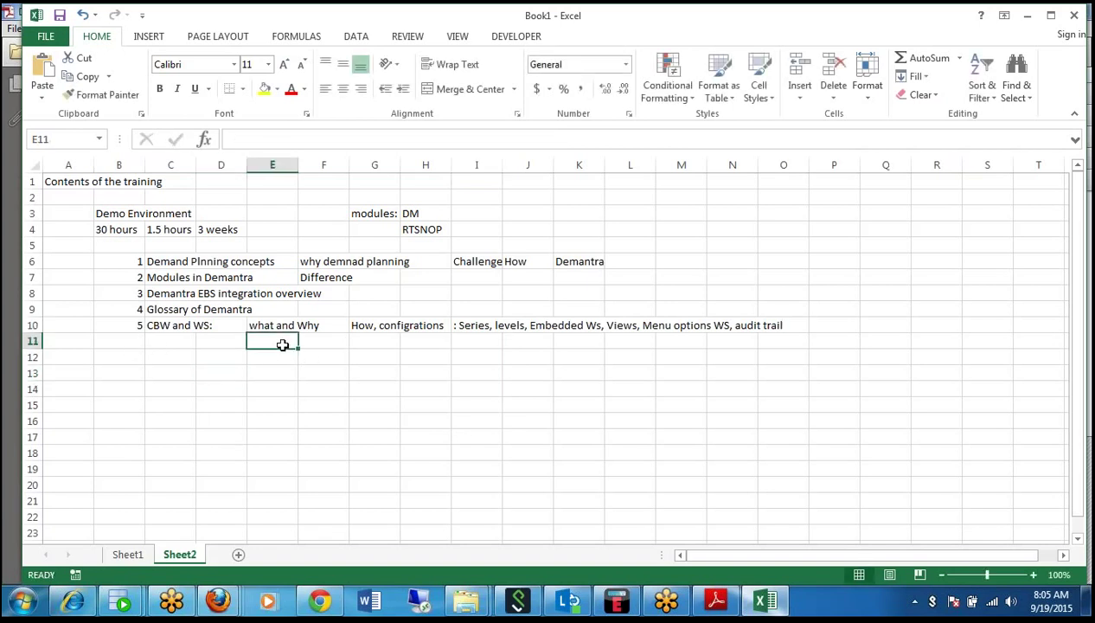
type("per")
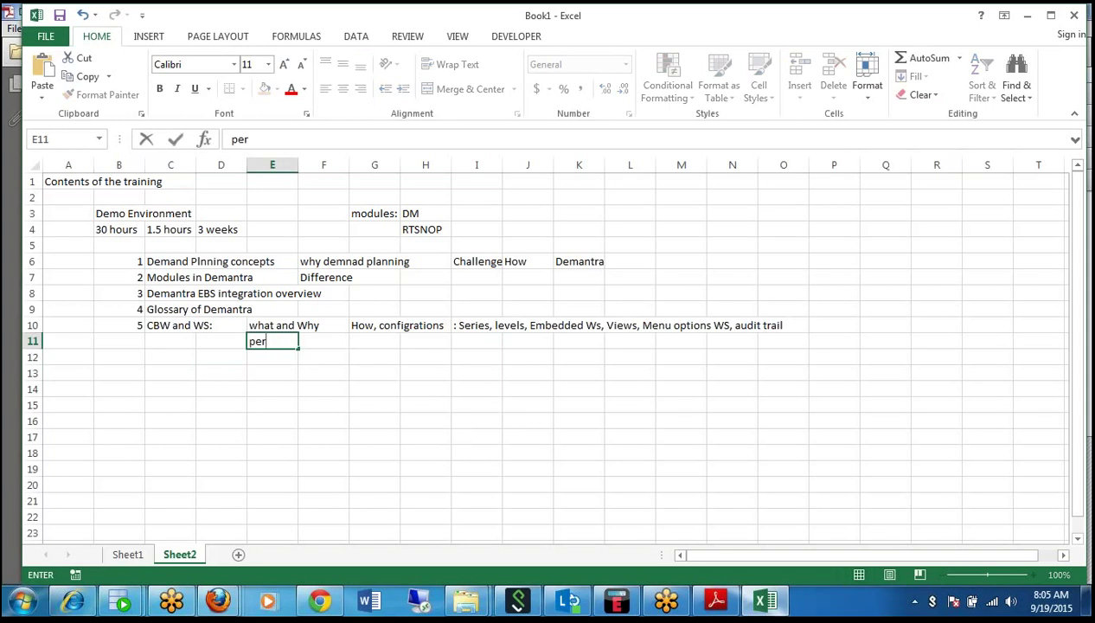
type("onalize")
key("Return")
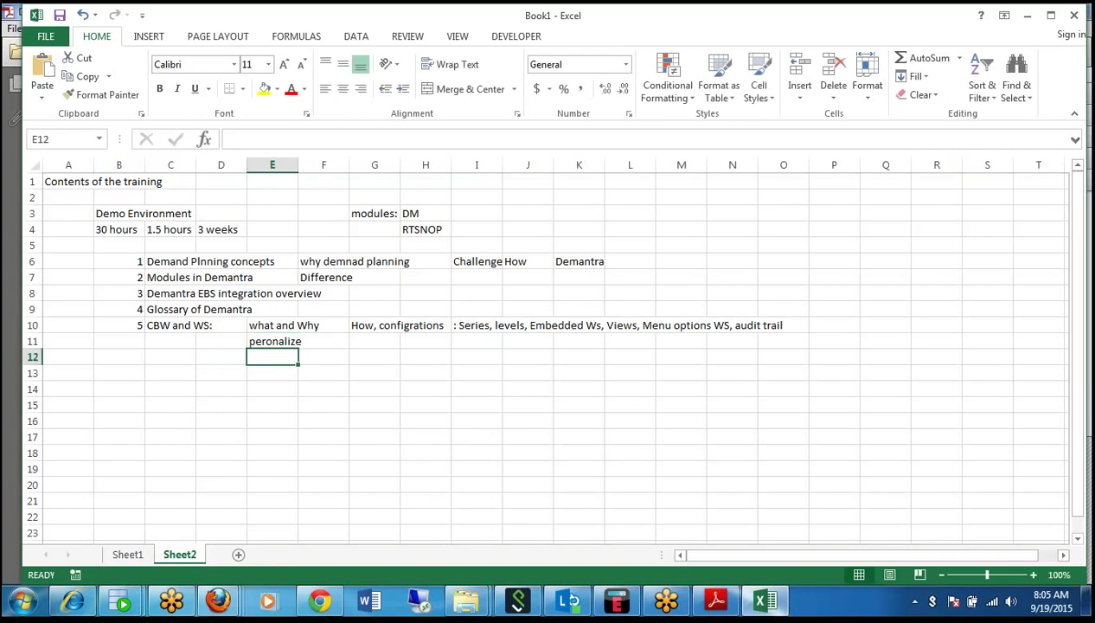
key("Left")
key("Left")
key("Left")
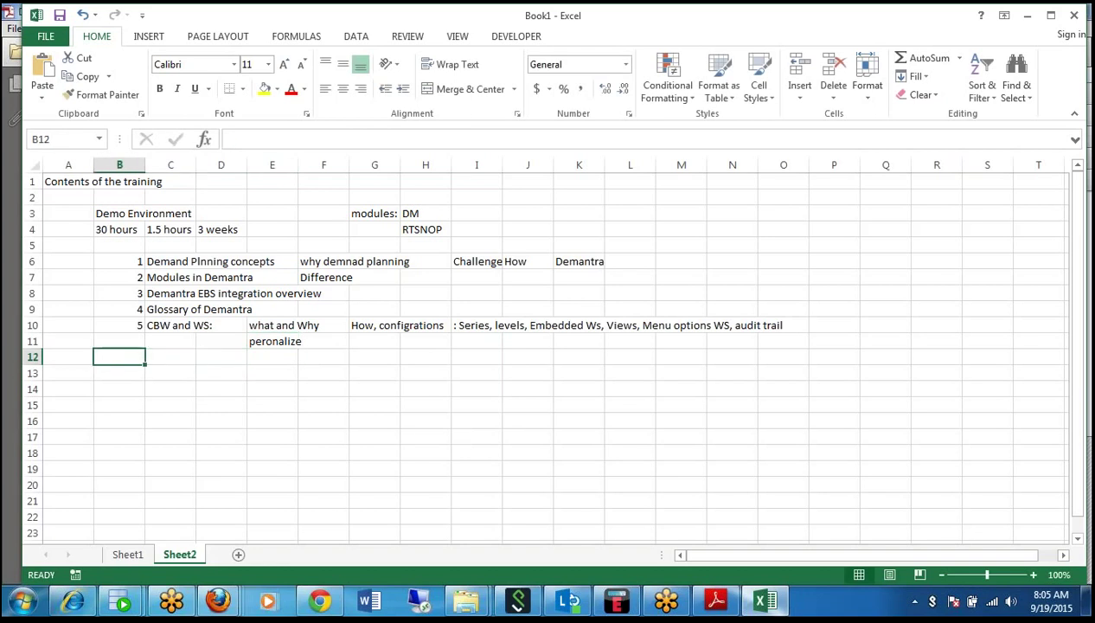
Enter topic '6.' 'Series: Business Modeller' with notes 'configure' and 'server expn client expn'.
type("6.")
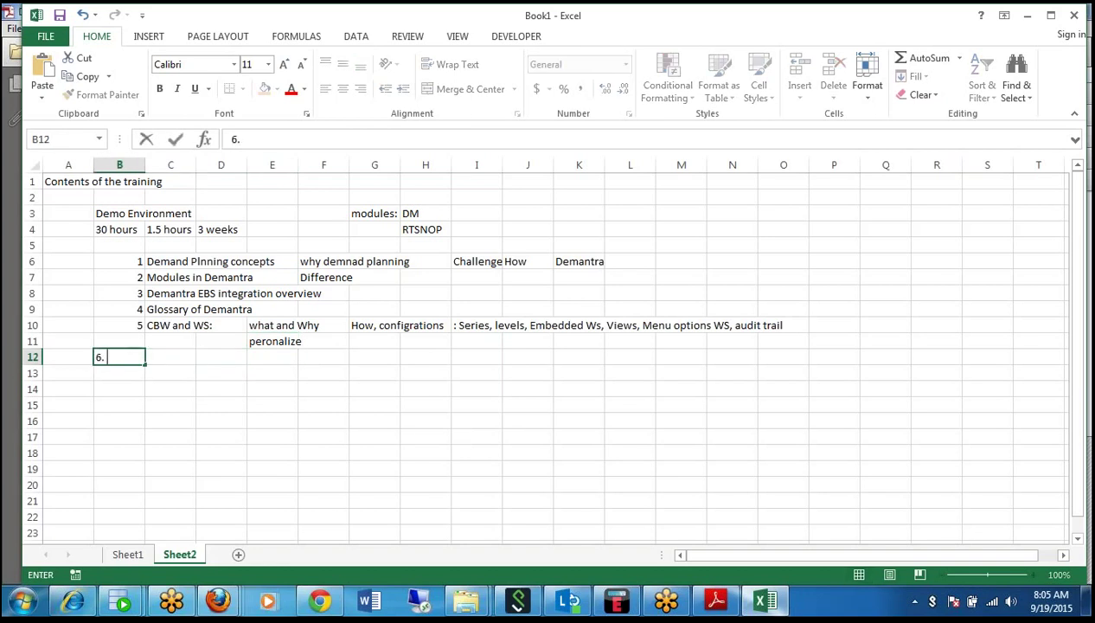
key("Tab")
type("Serie")
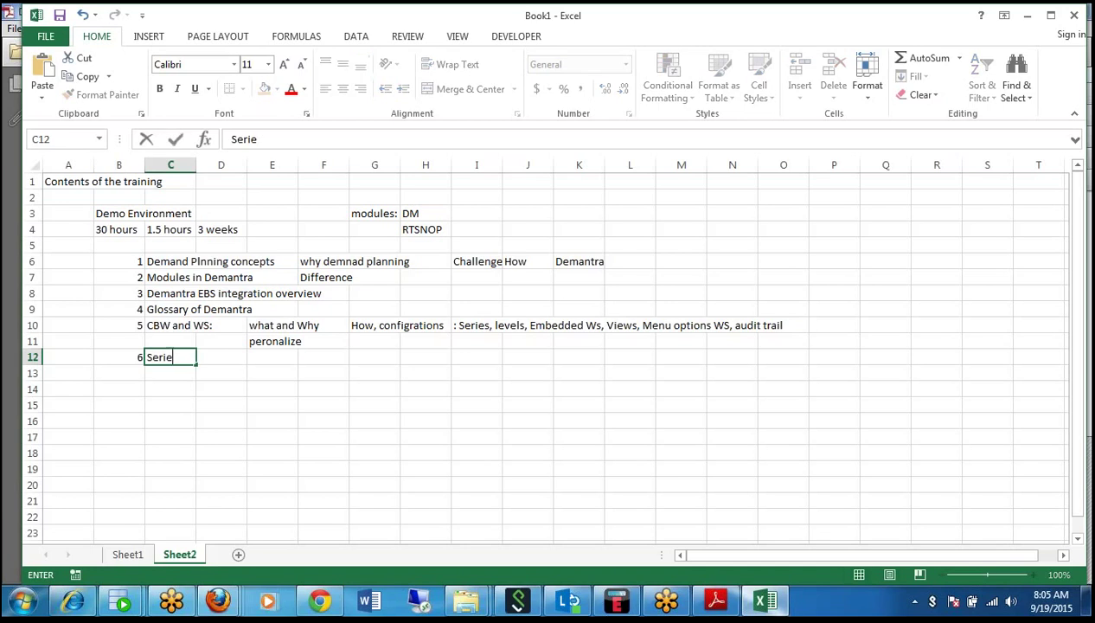
type("s: Busine")
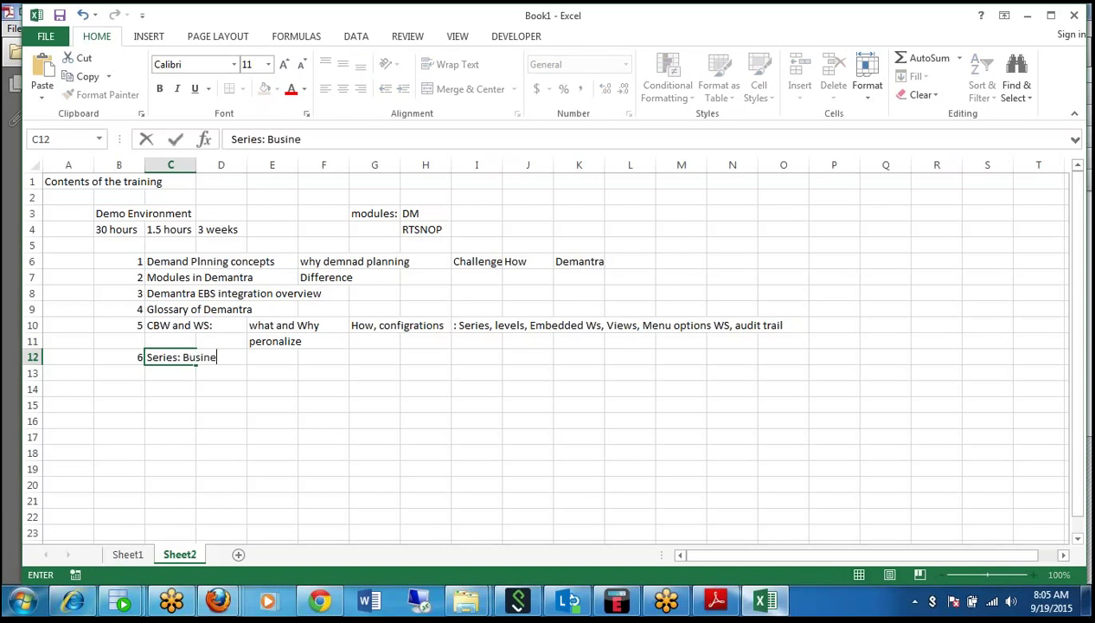
type("ss Modeller")
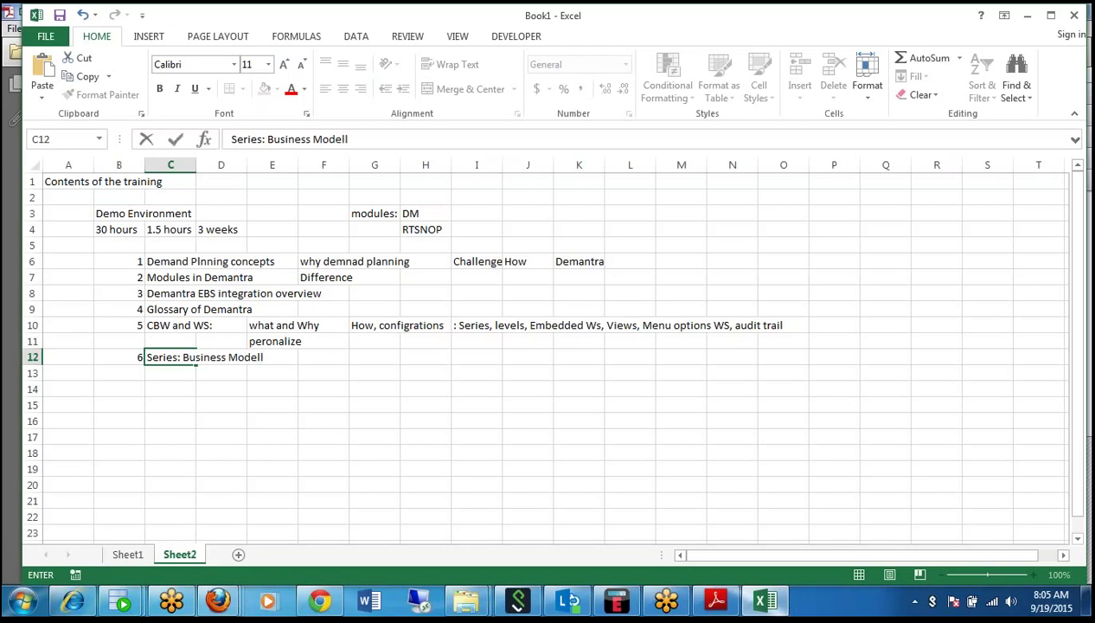
key("Right")
key("Right")
key("Right")
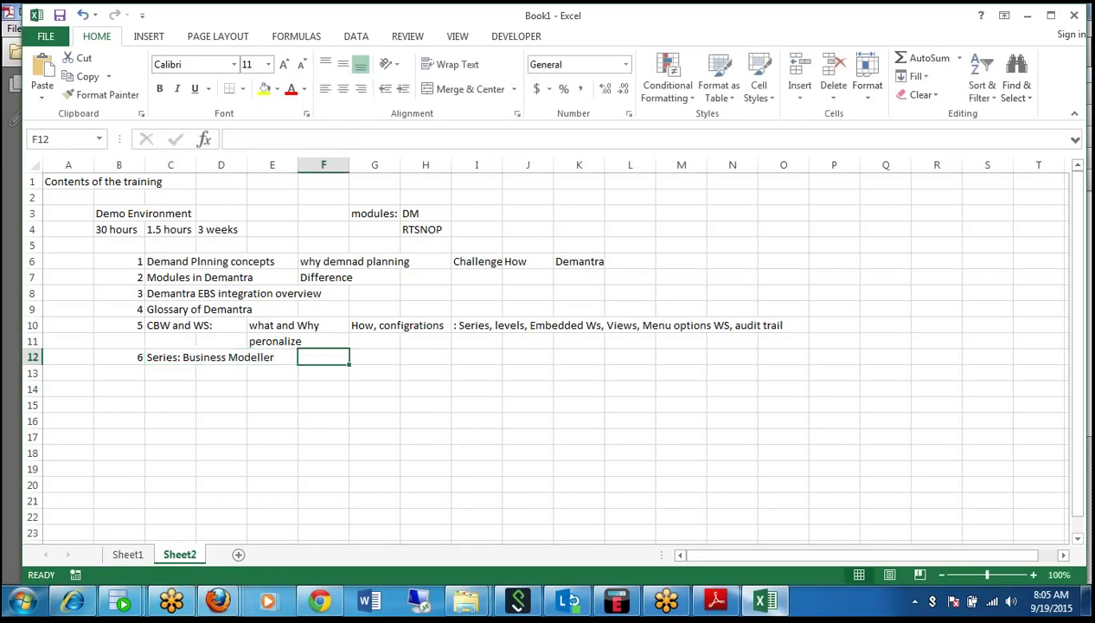
type("c")
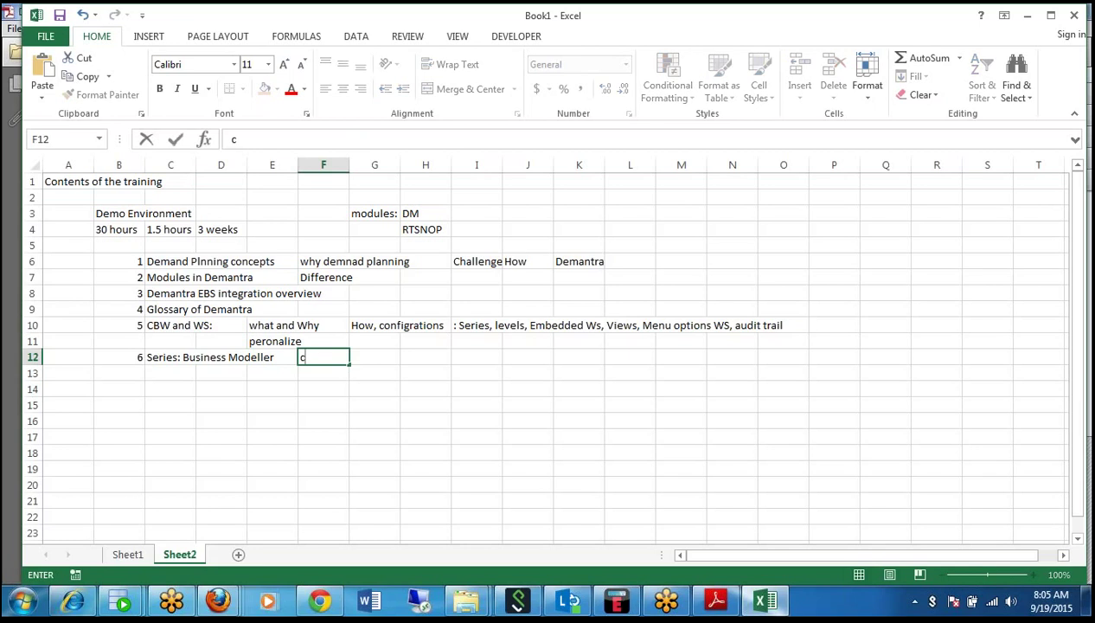
type("onfigure")
key("Right")
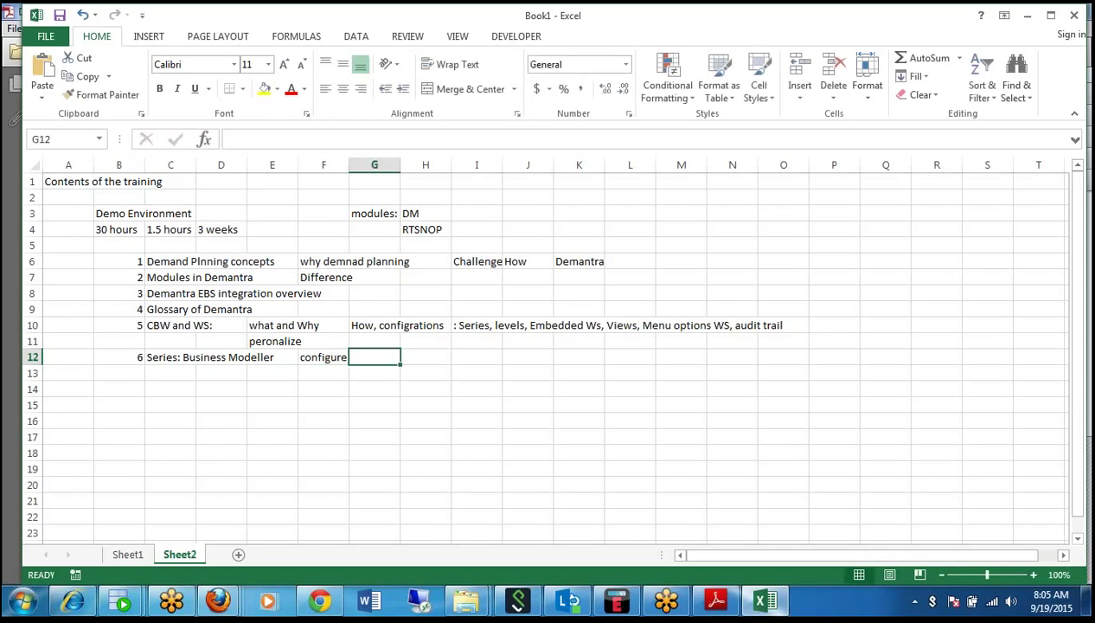
type("server exp")
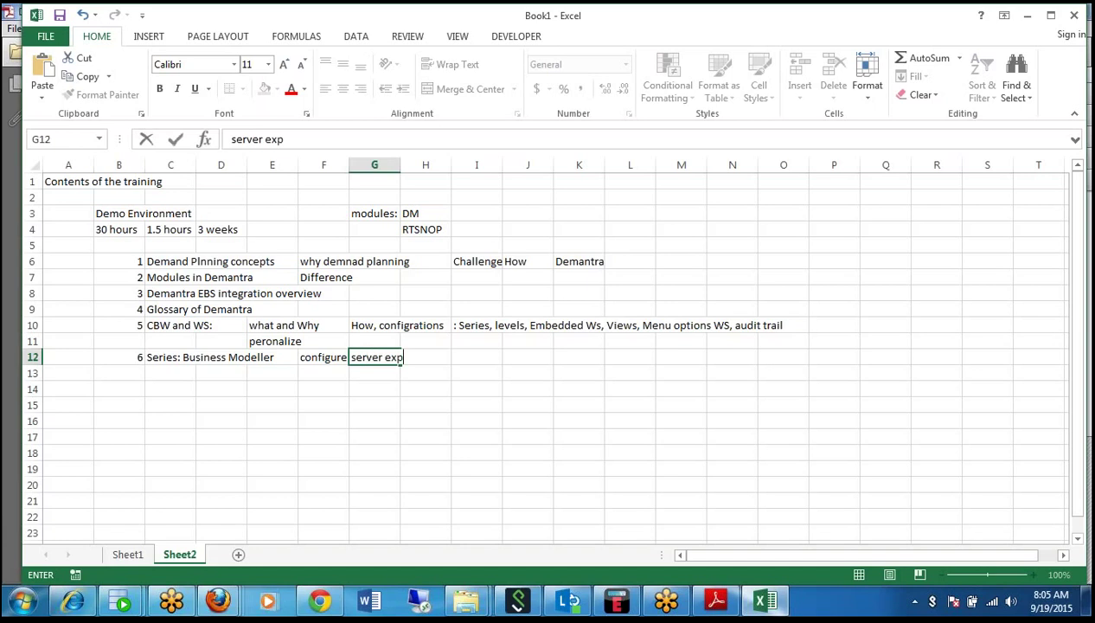
type("n client expn")
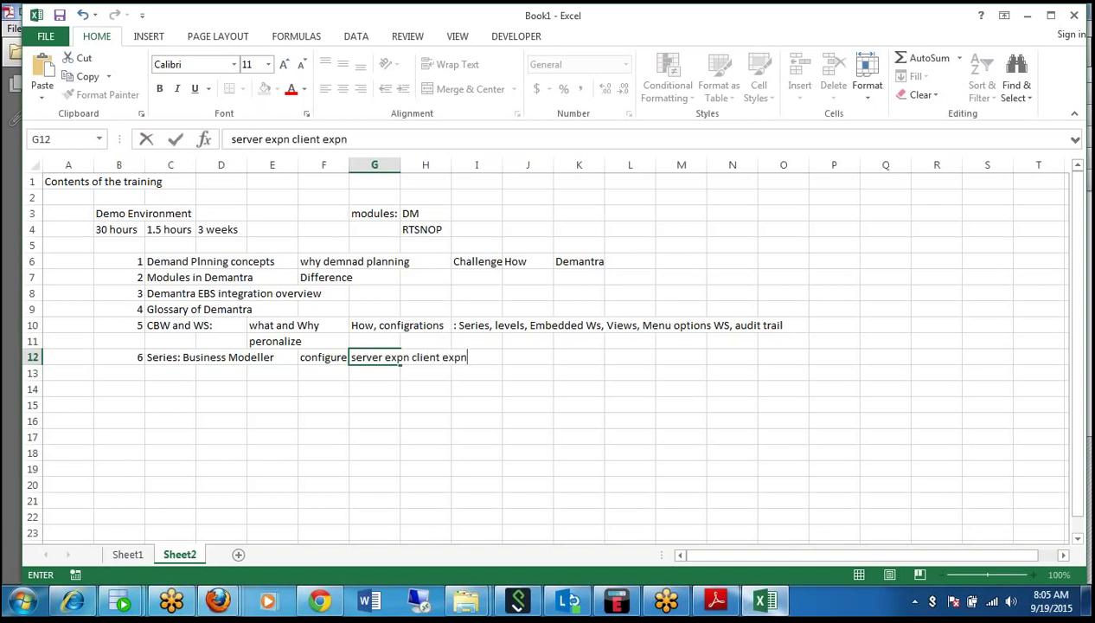
left_click(292, 371)
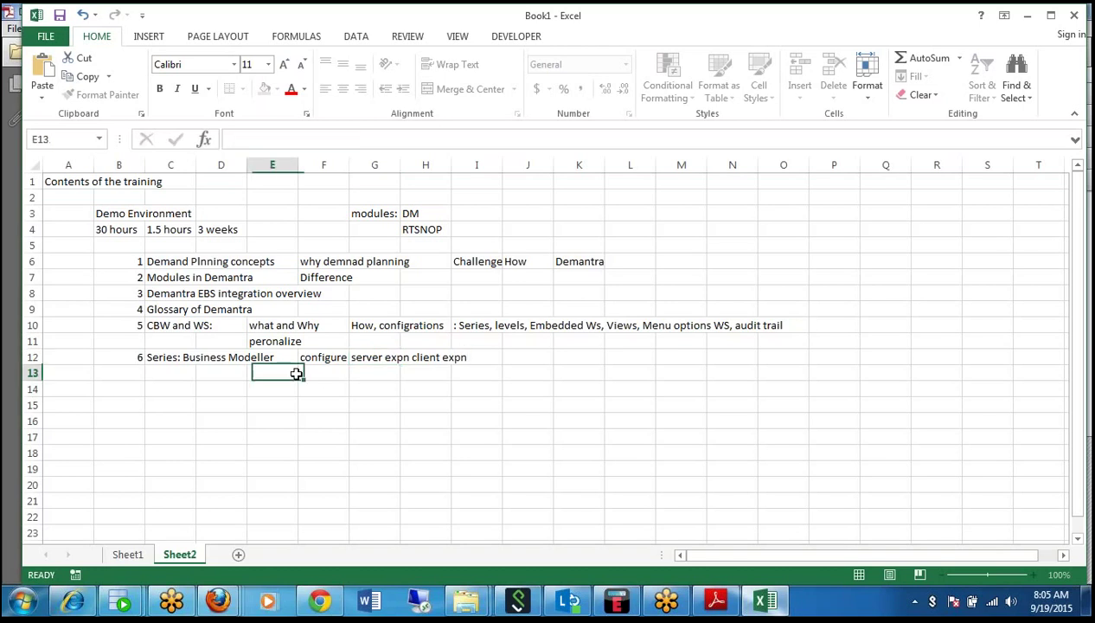
Enter topic 7 'Levels:' with the note 'BM' in row 13.
left_click(126, 370)
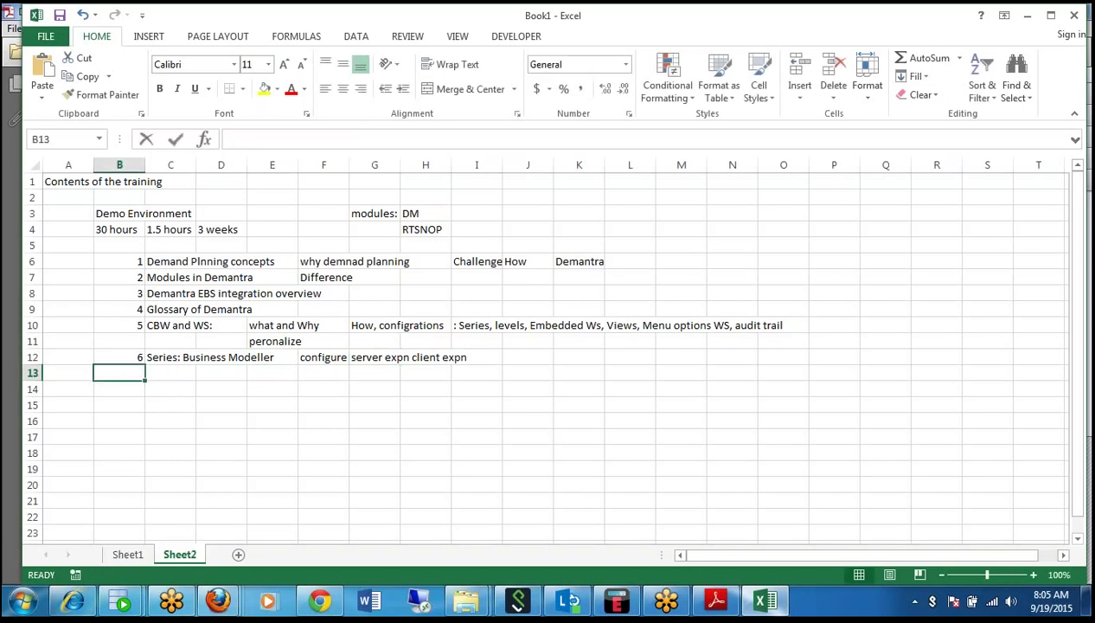
type("7")
key("Tab")
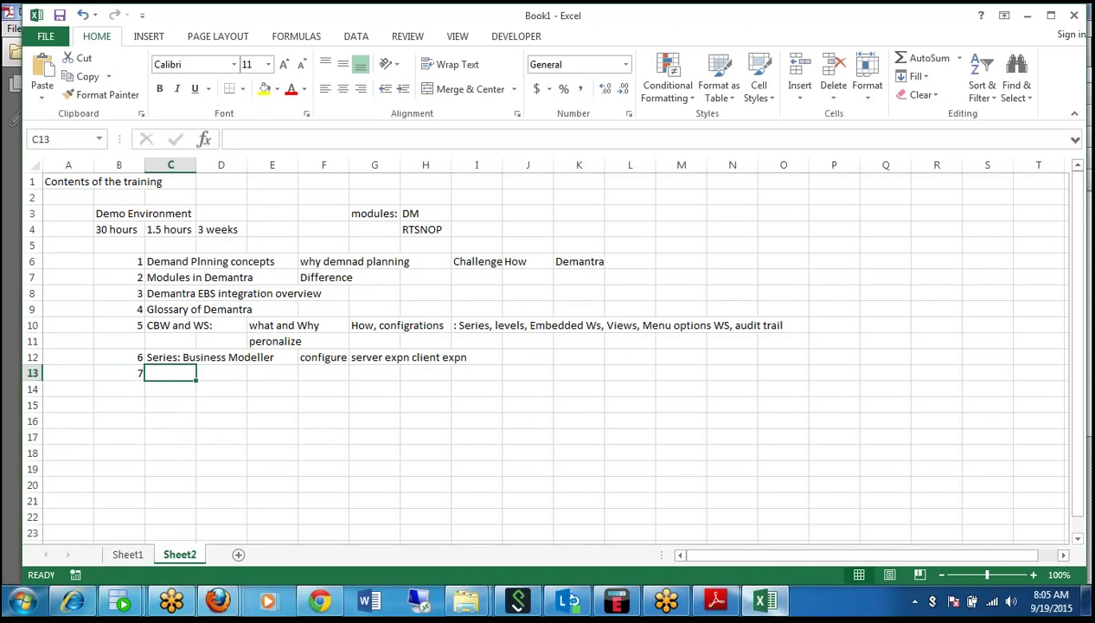
type("Level")
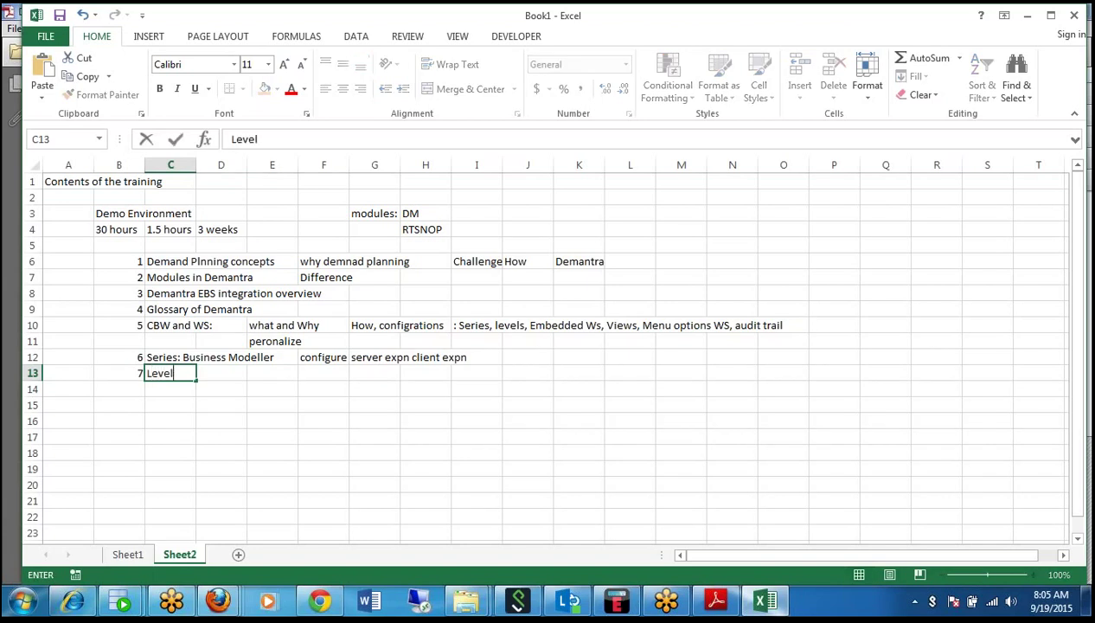
type("s:")
key("Tab")
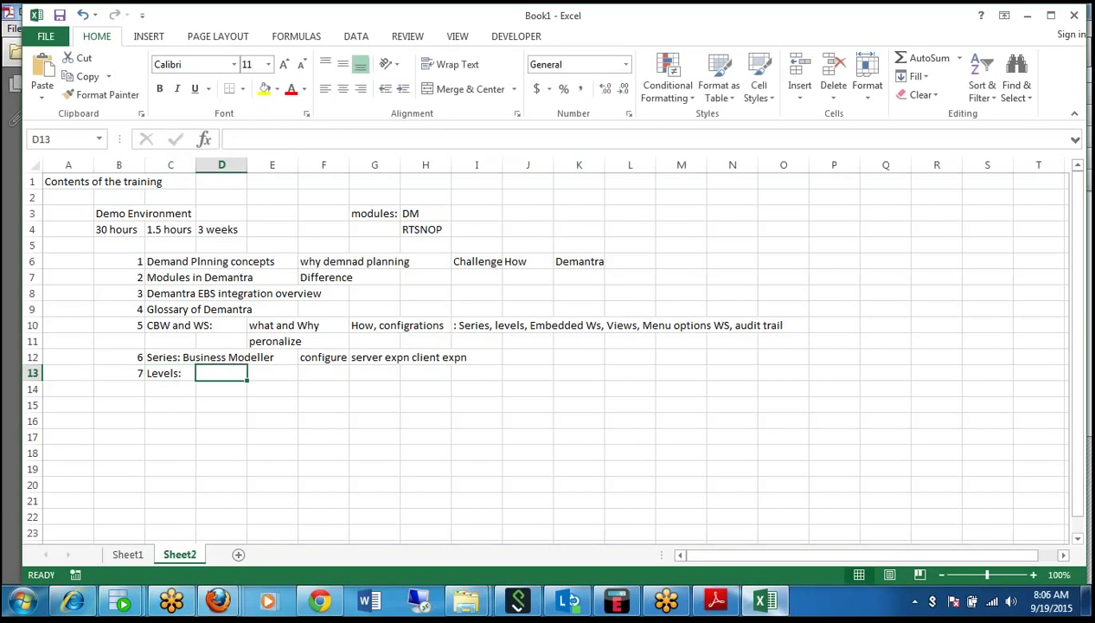
type("BM")
key("Tab")
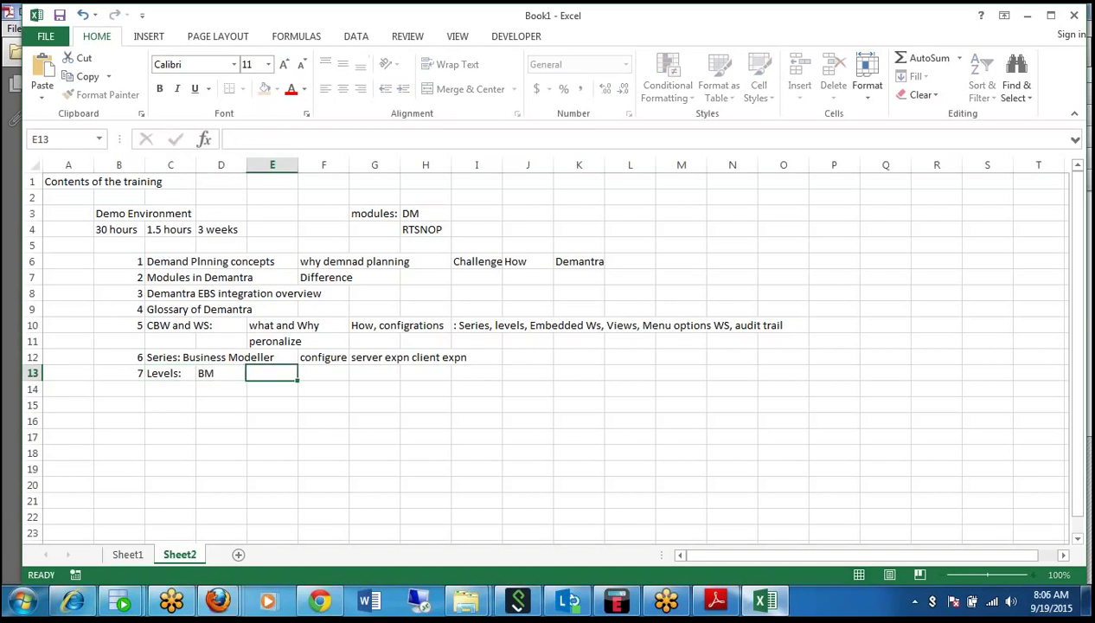
Add 'configure Levels', 'Heirarchies', 'aggregration and disaggregation' and 'proportionality concept' along row 13.
type("confi")
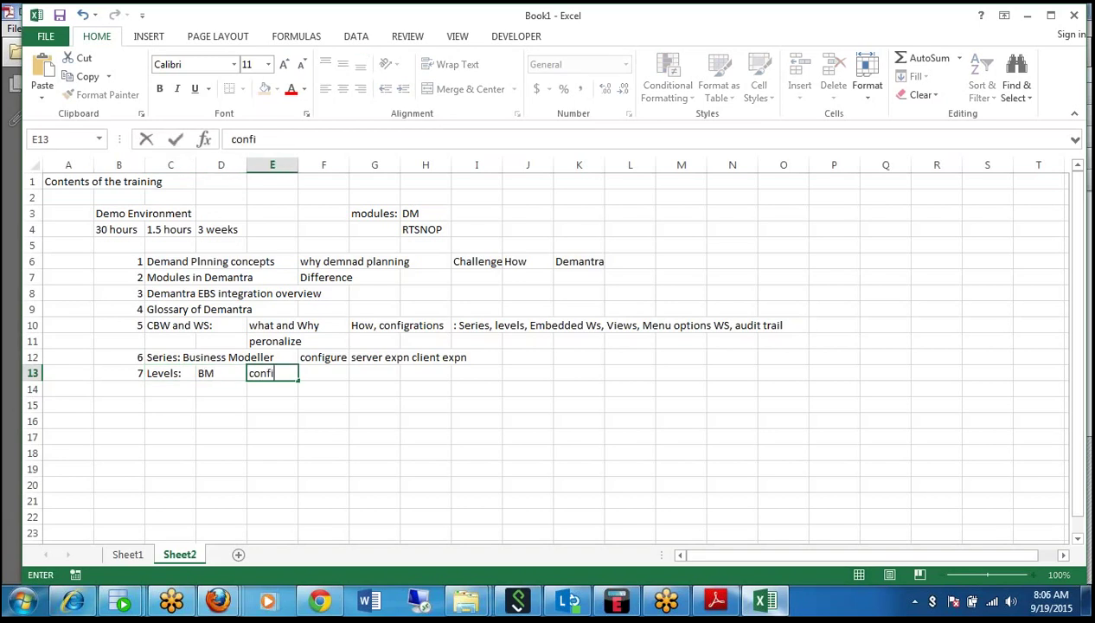
type("gure Levels")
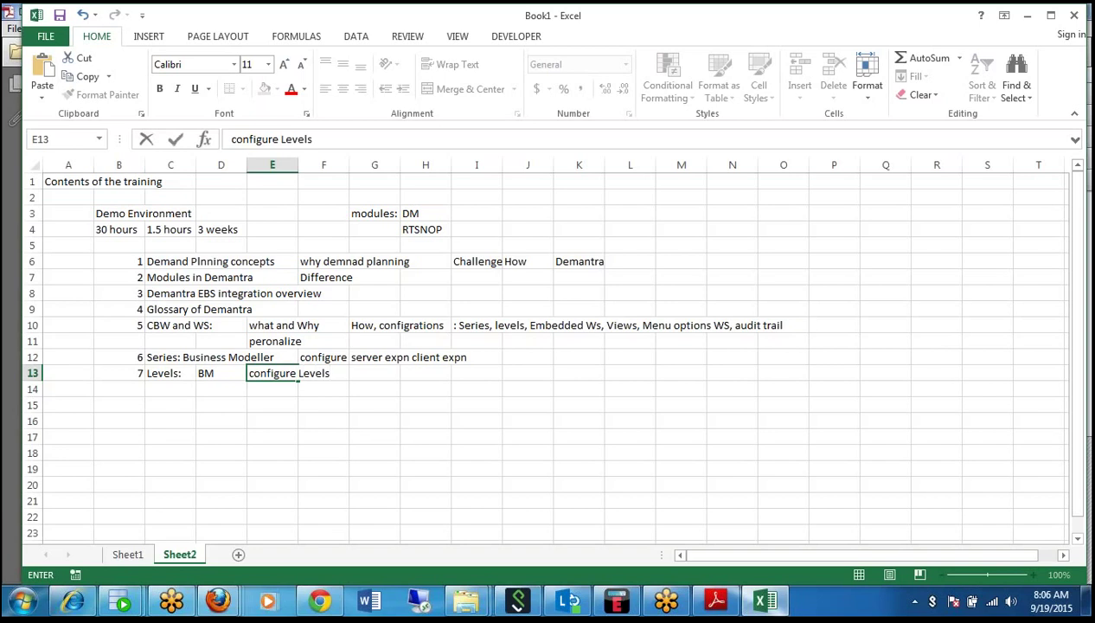
key("Tab")
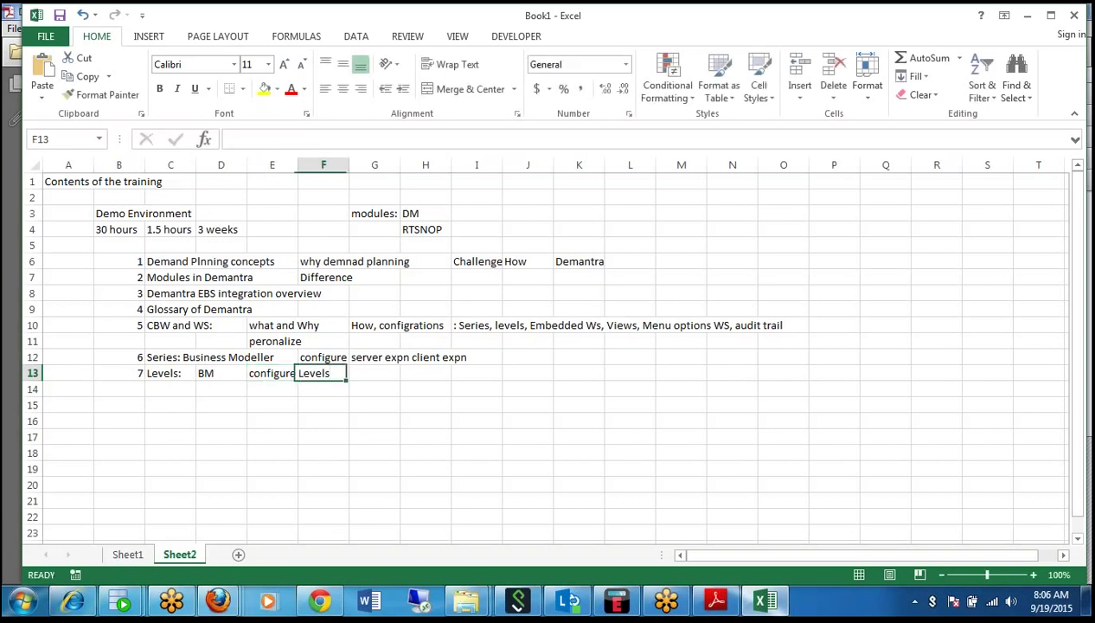
key("Tab")
type("Heit")
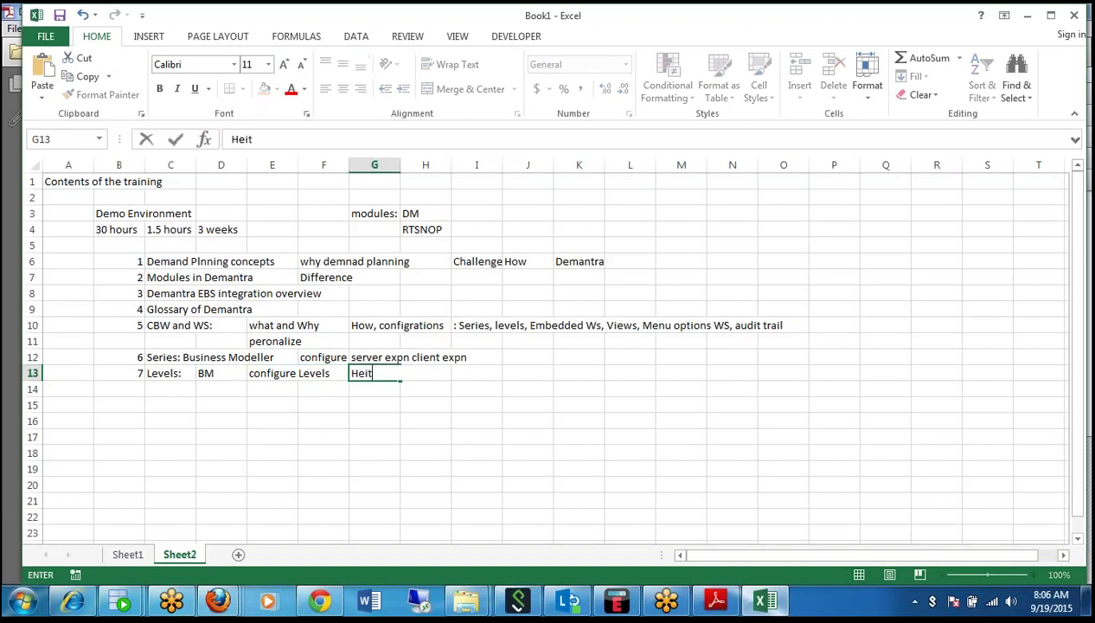
key("BackSpace")
type("rarchies")
key("Tab")
type("aggre")
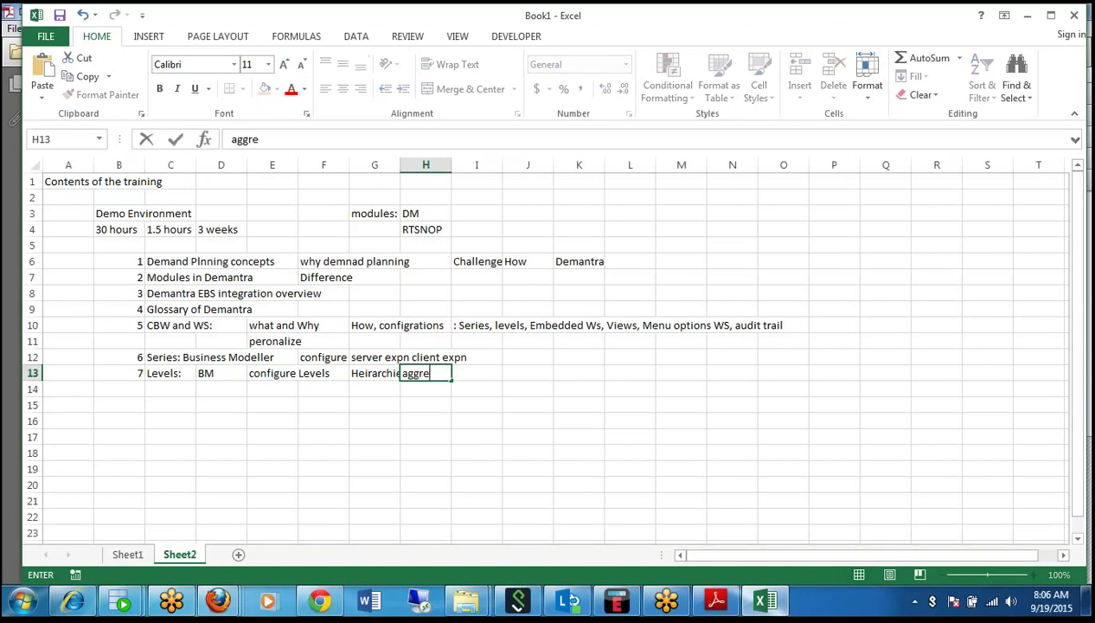
type("gration an")
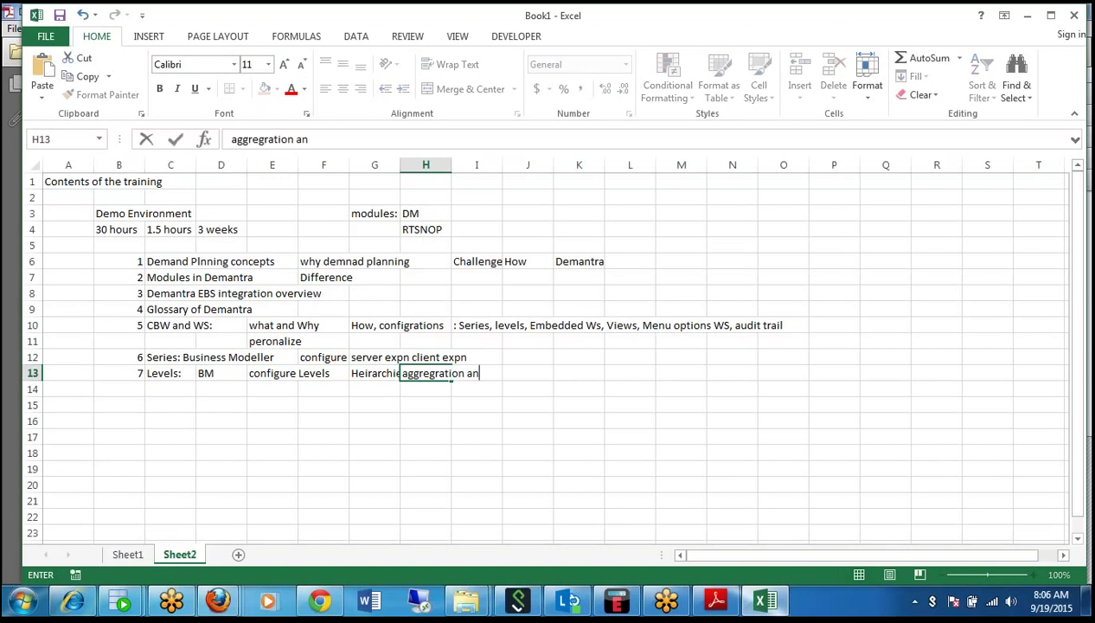
type("d disaggregation")
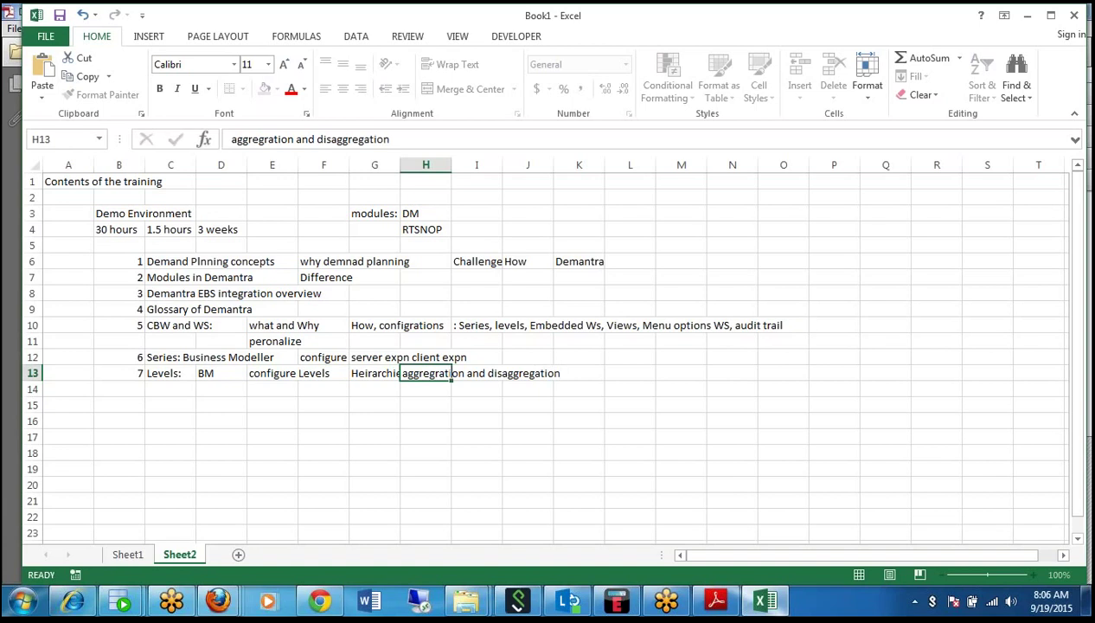
key("Right")
key("Right")
key("Right")
key("Right")
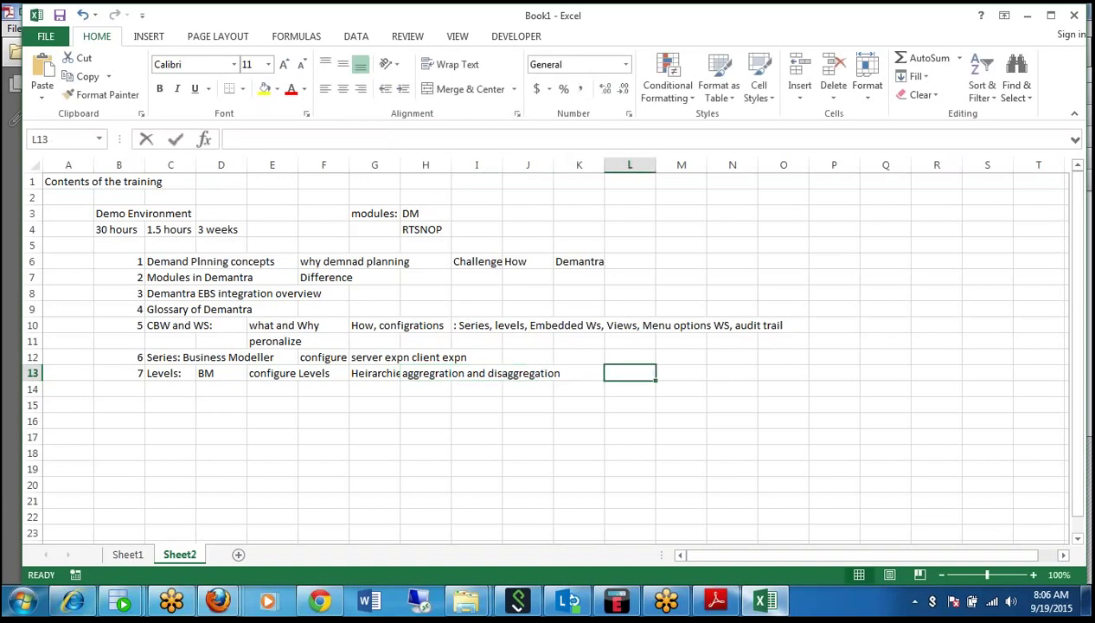
type("proportion")
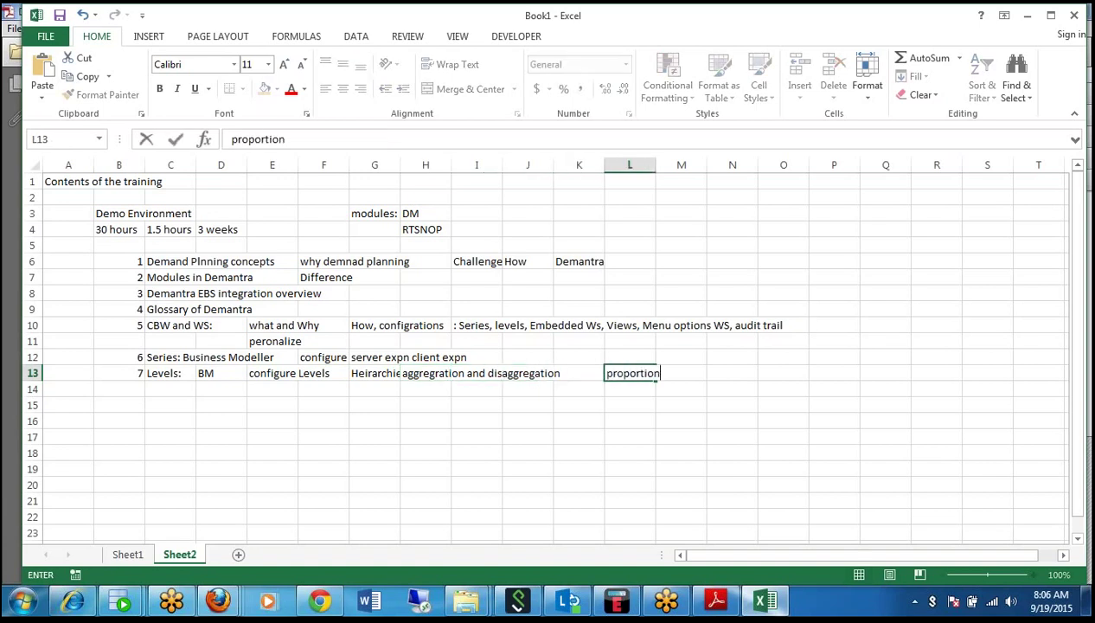
type("ality concept")
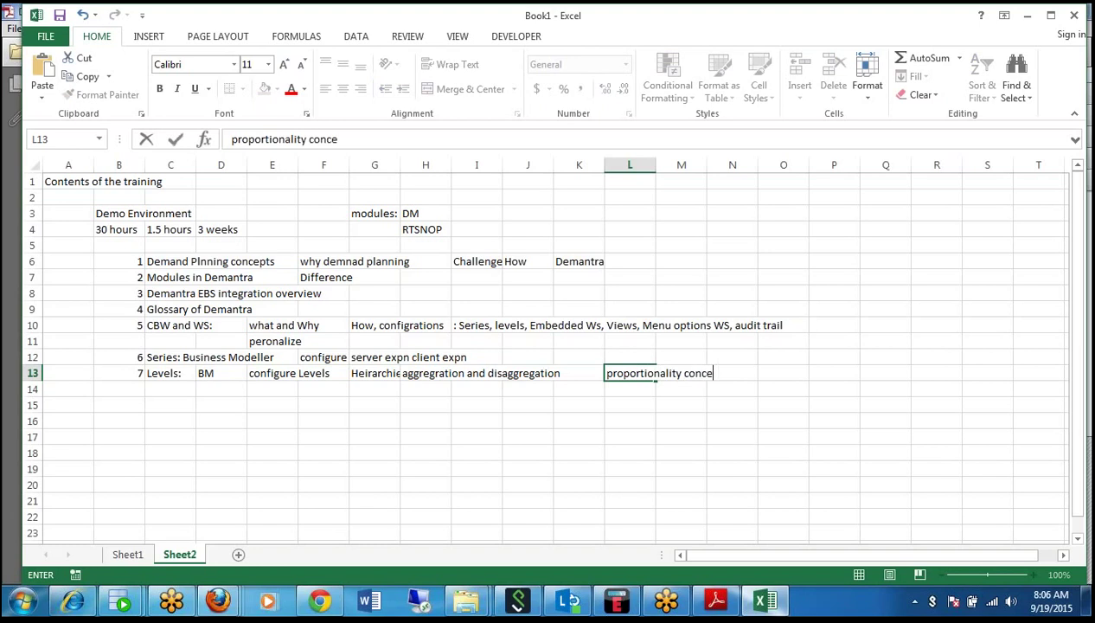
left_click(103, 397)
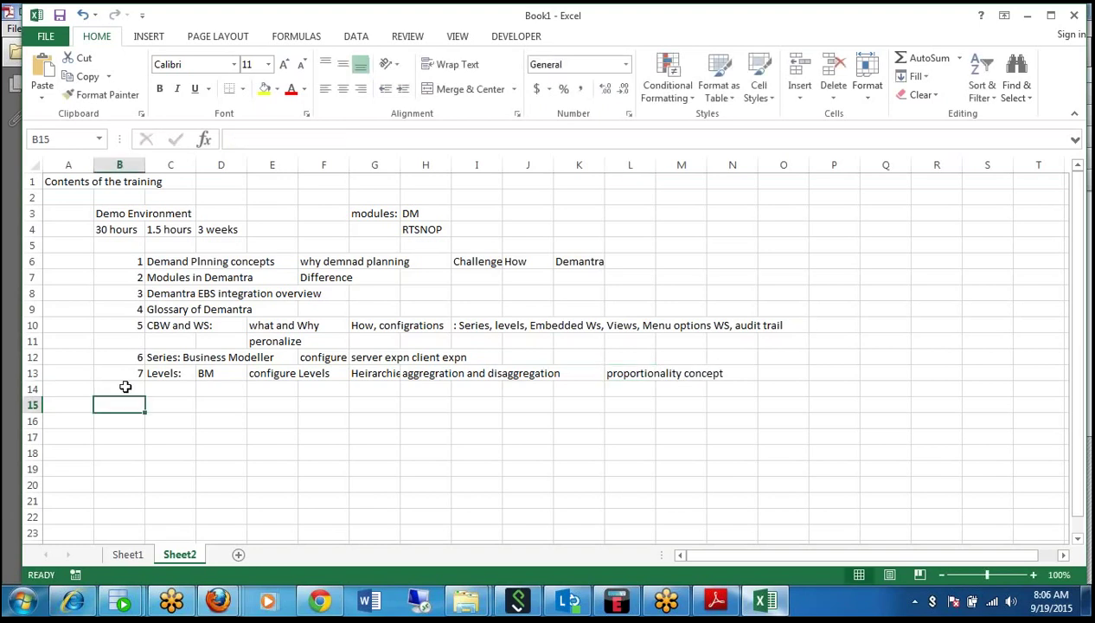
Enter topic 8 'Methods:' with 'BM configure them concept associations' in row 14.
left_click(125, 387)
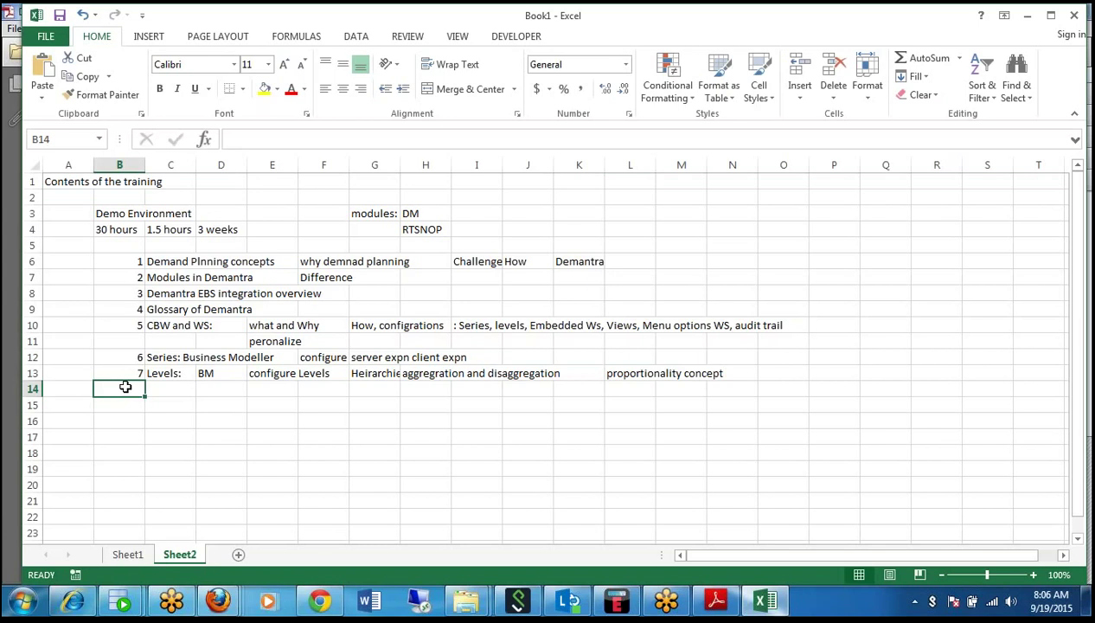
type("8")
key("Tab")
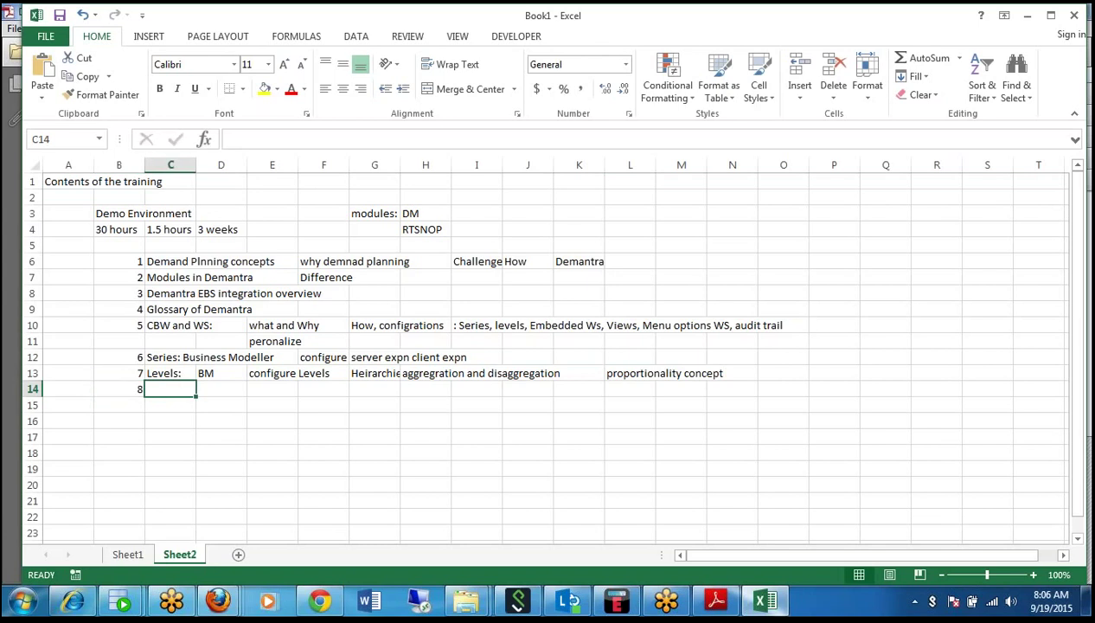
type("Methods")
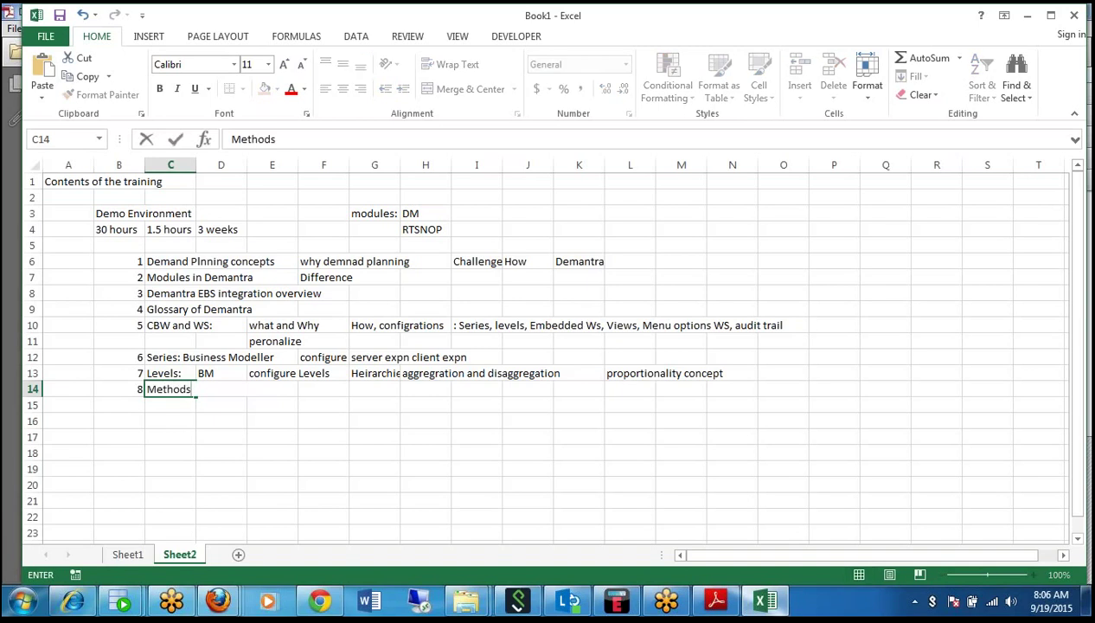
type(":")
key("Tab")
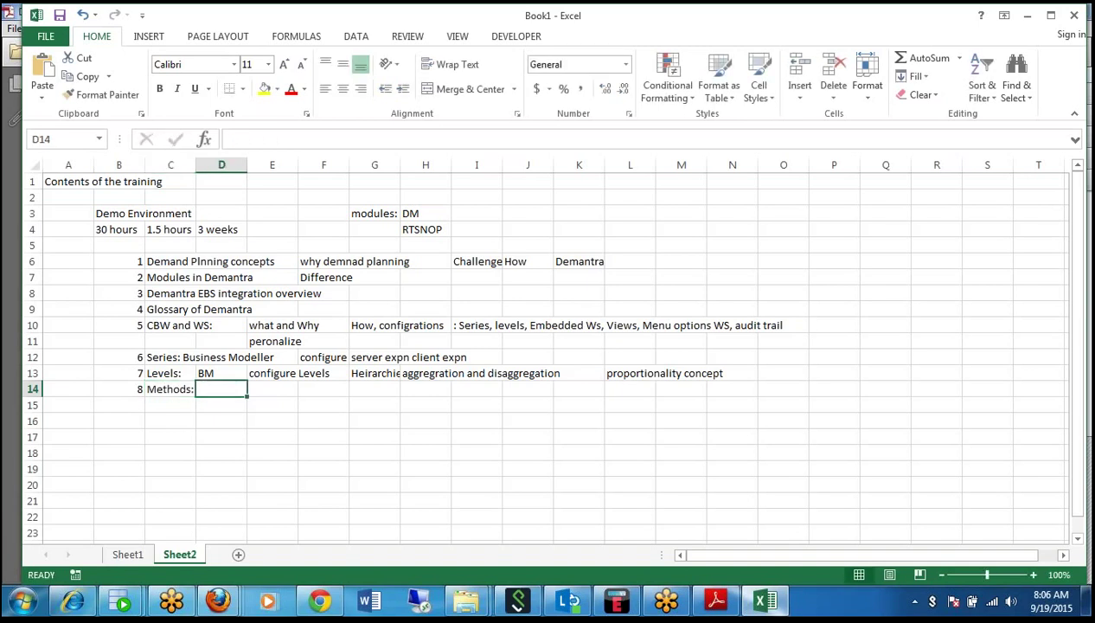
type("BM co")
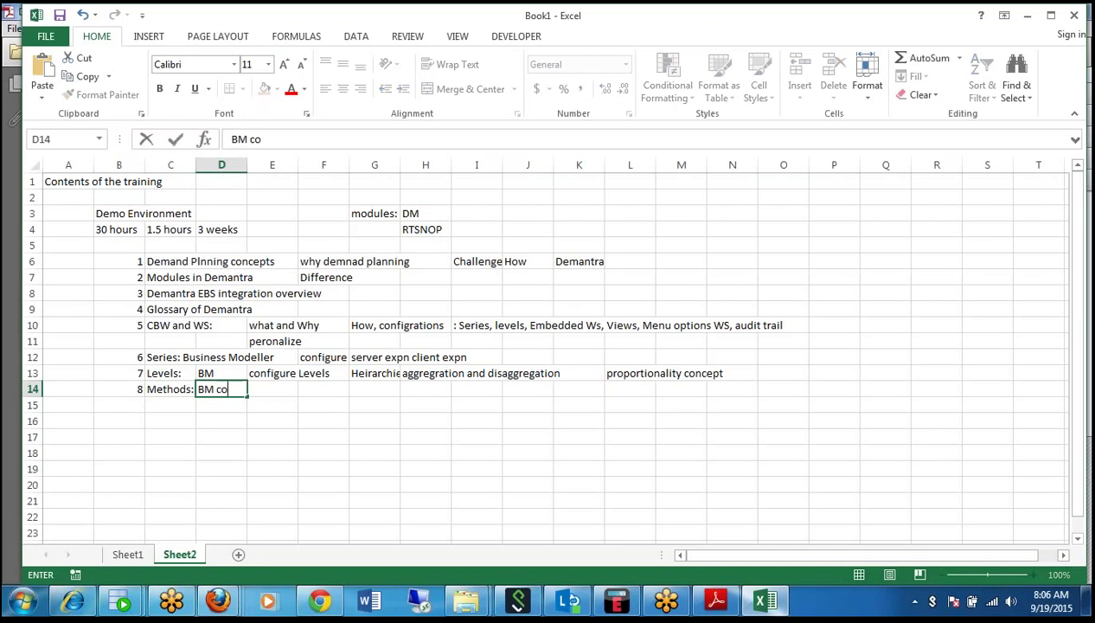
type("nfigure t")
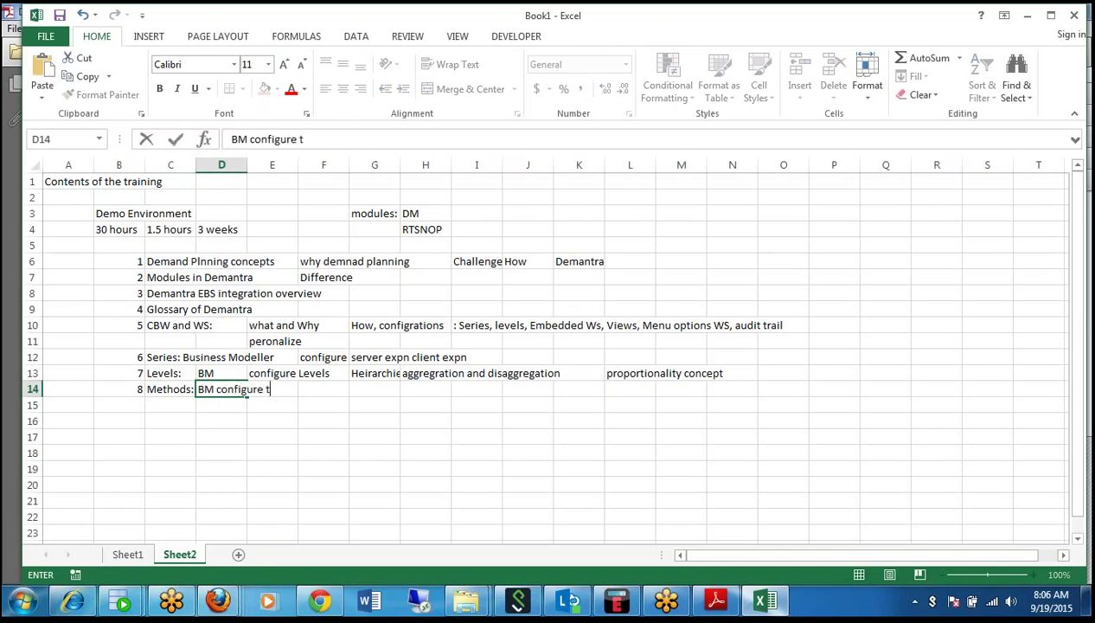
type("hem concept ")
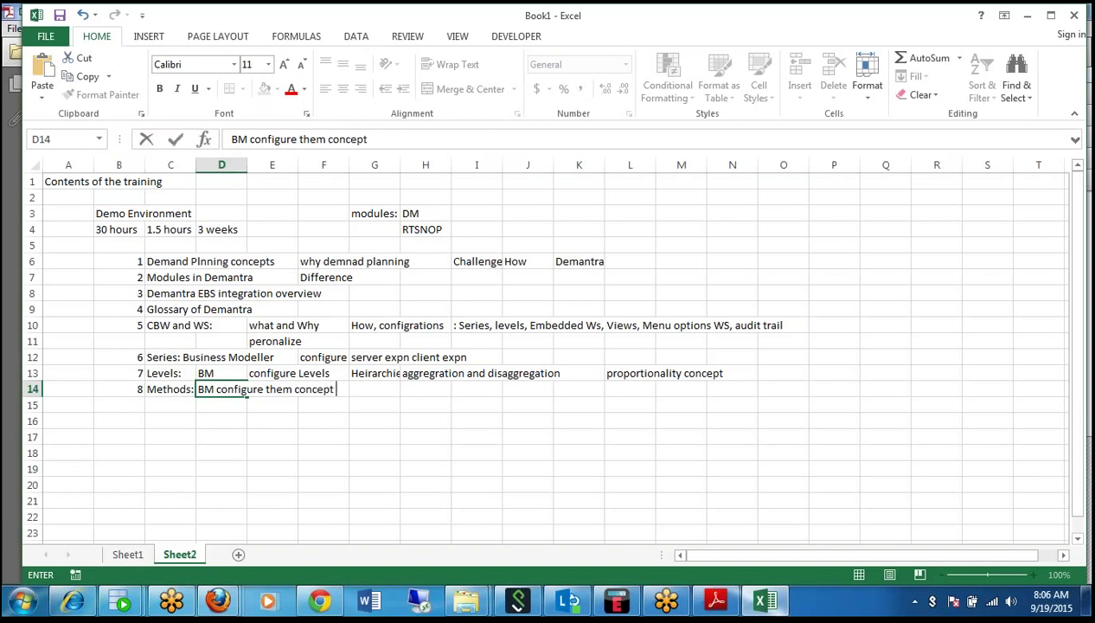
type("associations")
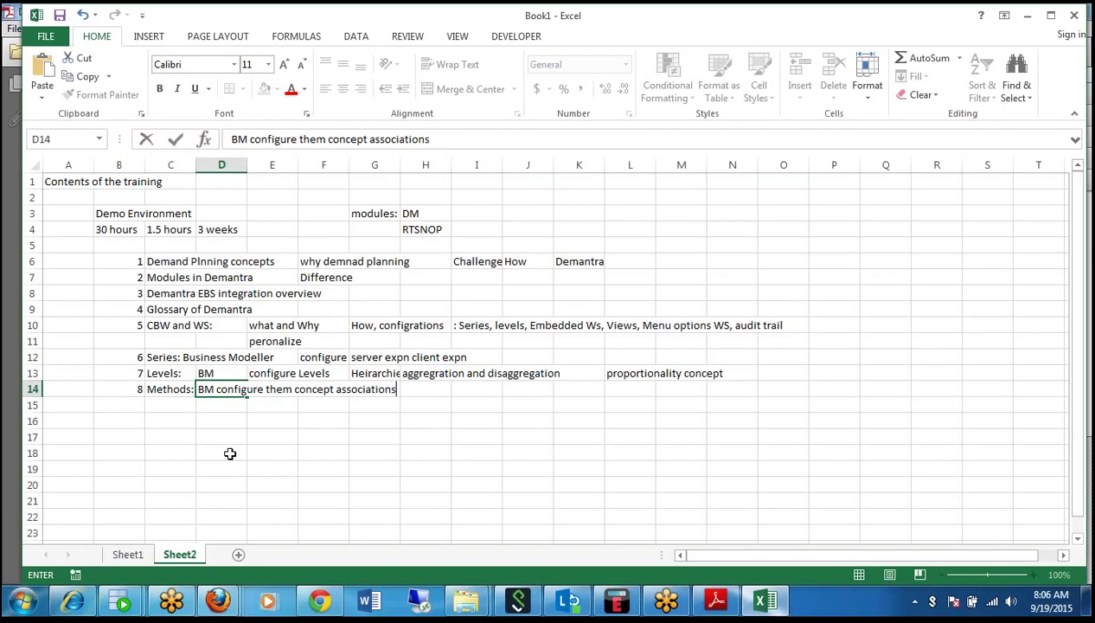
left_click_drag(230, 453, 122, 396)
left_click(121, 398)
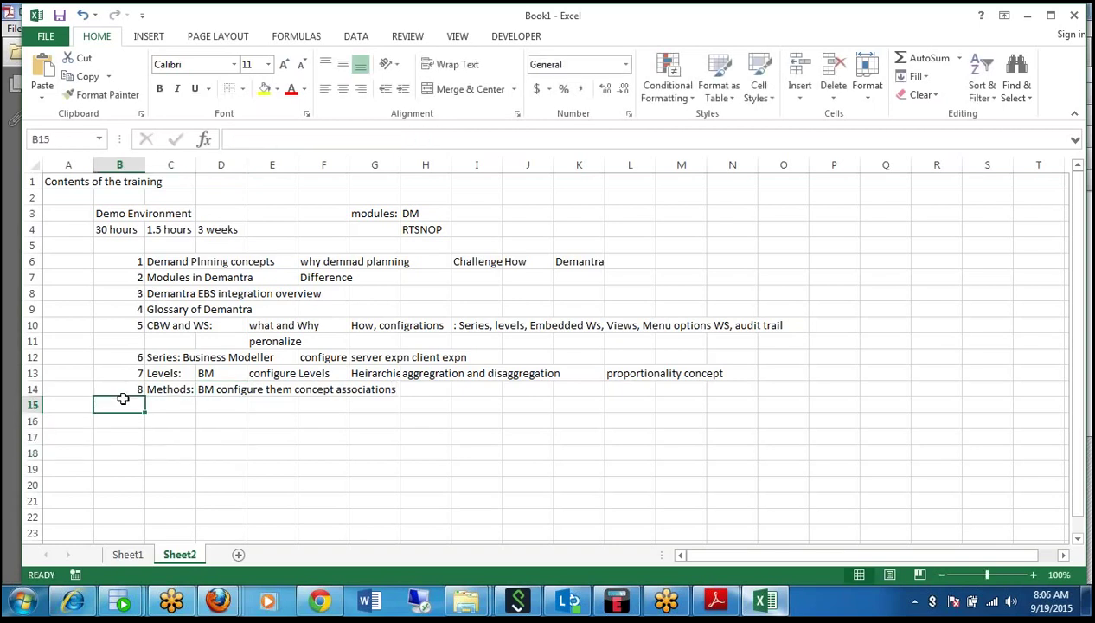
Enter topic 9 'Data Model' with a colon placeholder in D15.
type("9")
key("Tab")
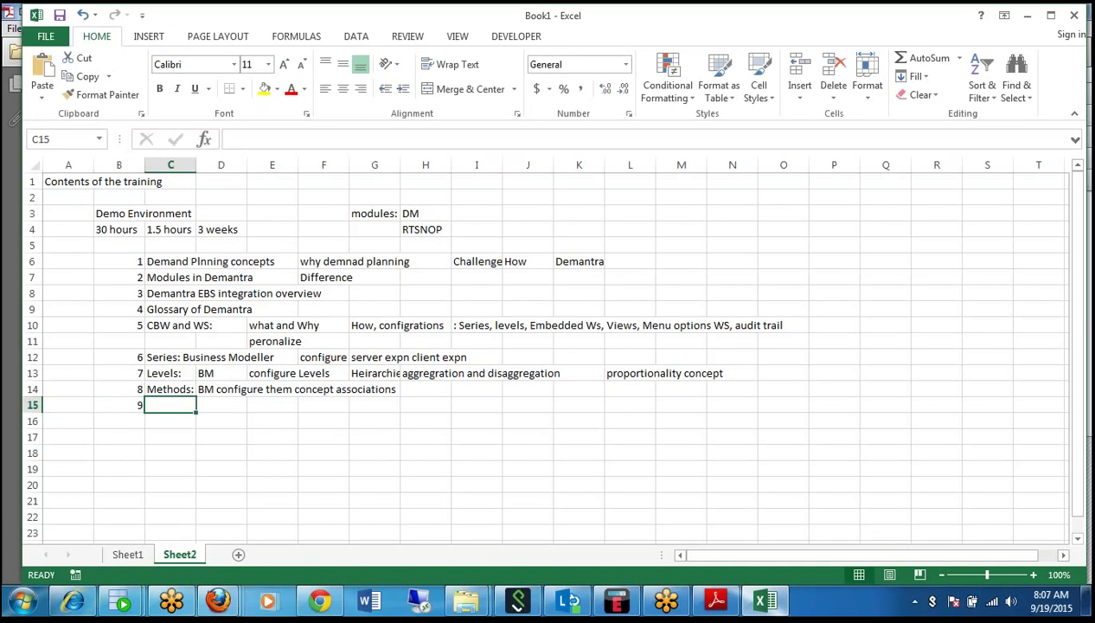
type("Data Model")
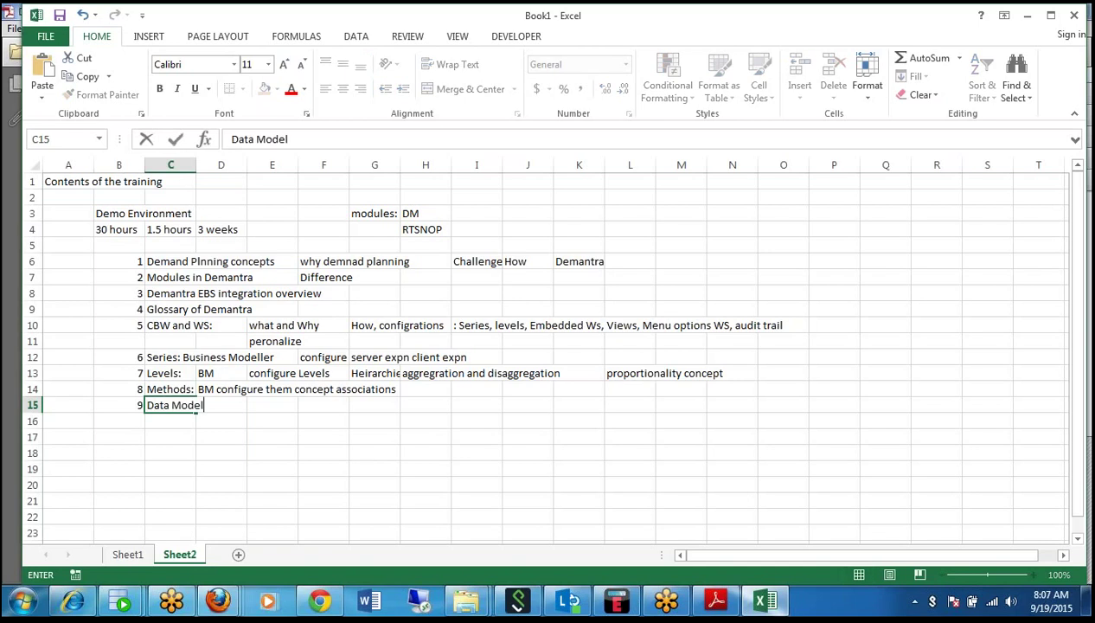
key("Tab")
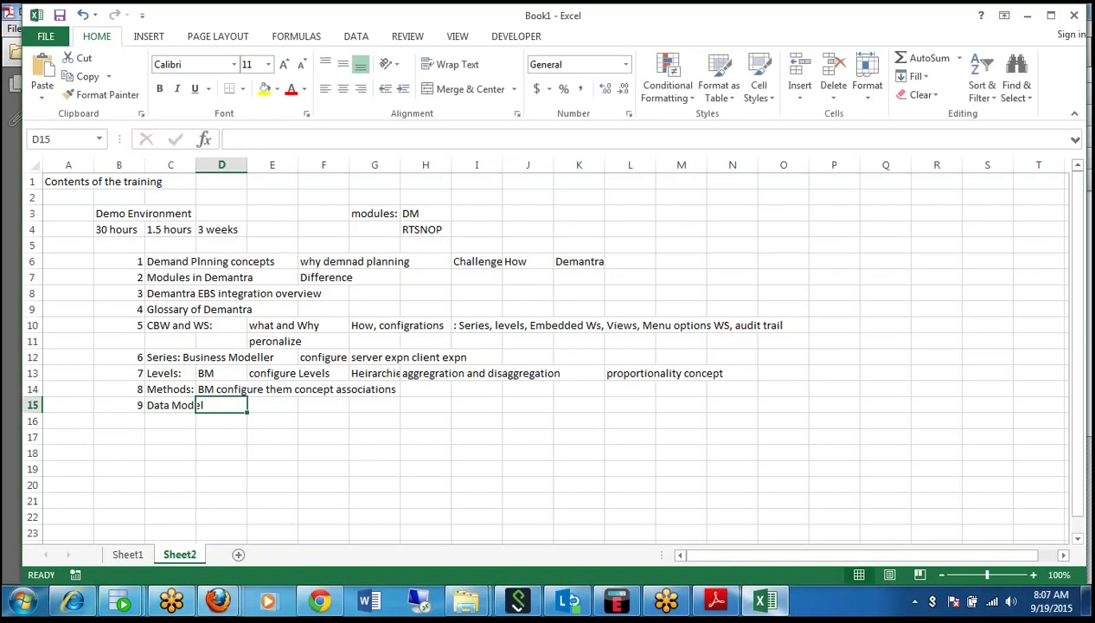
type(":")
left_click(305, 389)
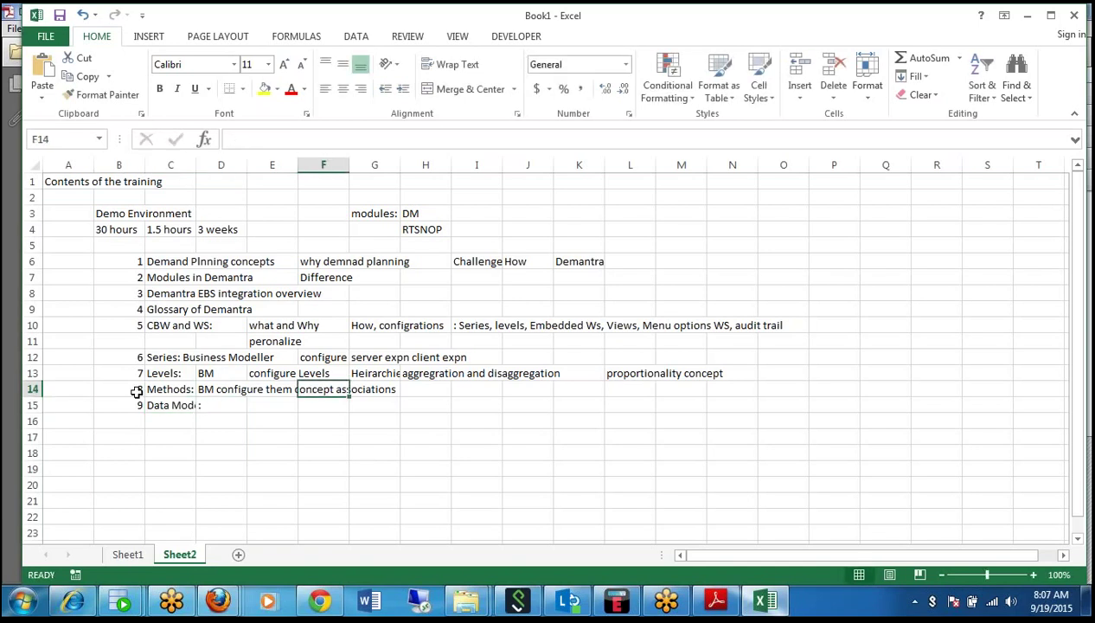
Widen column C and replace the D15 colon with 'import data into demantra'.
left_click_drag(195, 166, 214, 167)
double_click(249, 404)
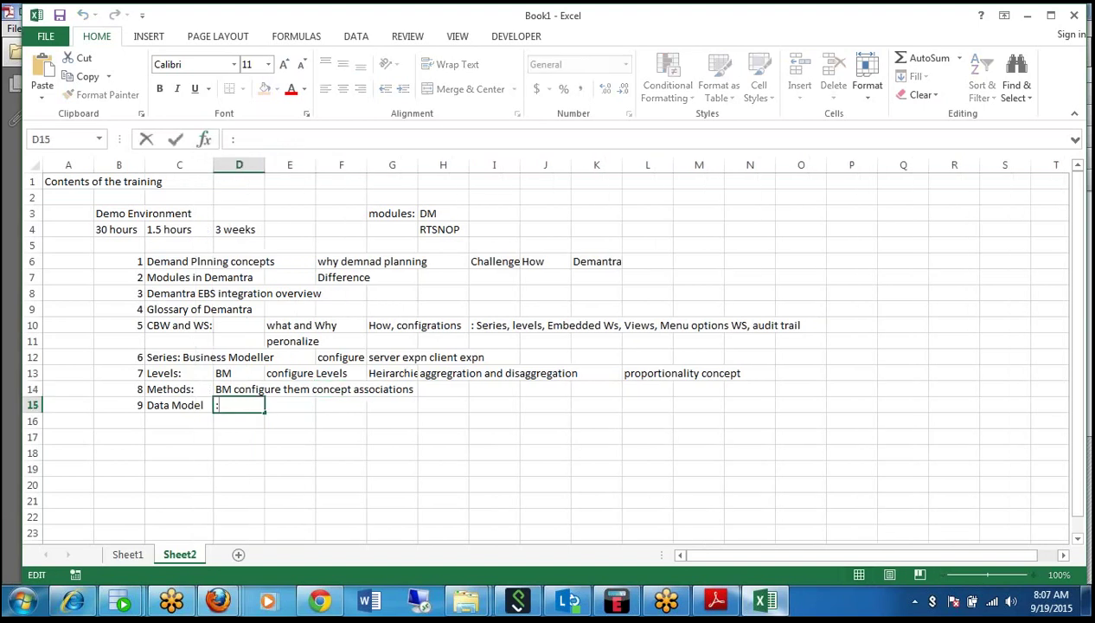
key("BackSpace")
type("import data into")
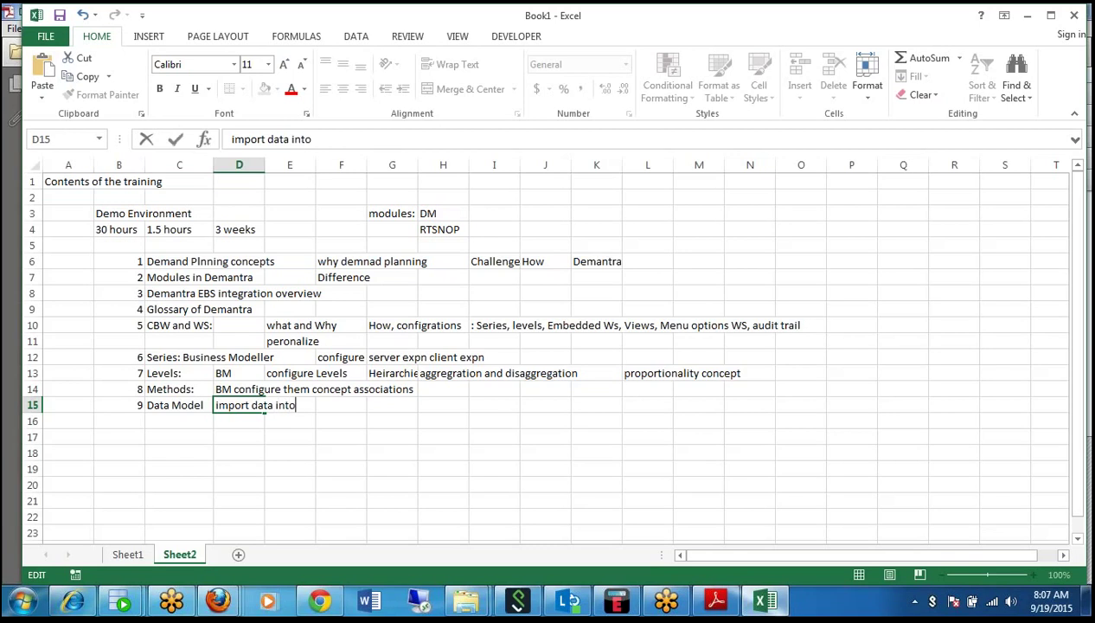
type(" demantra")
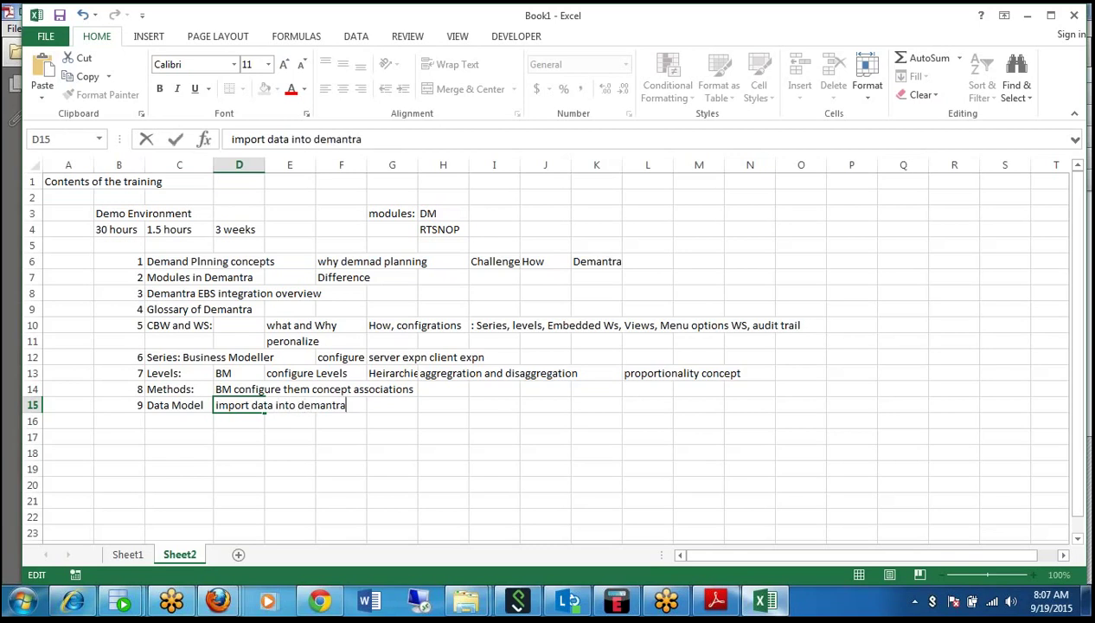
left_click(443, 451)
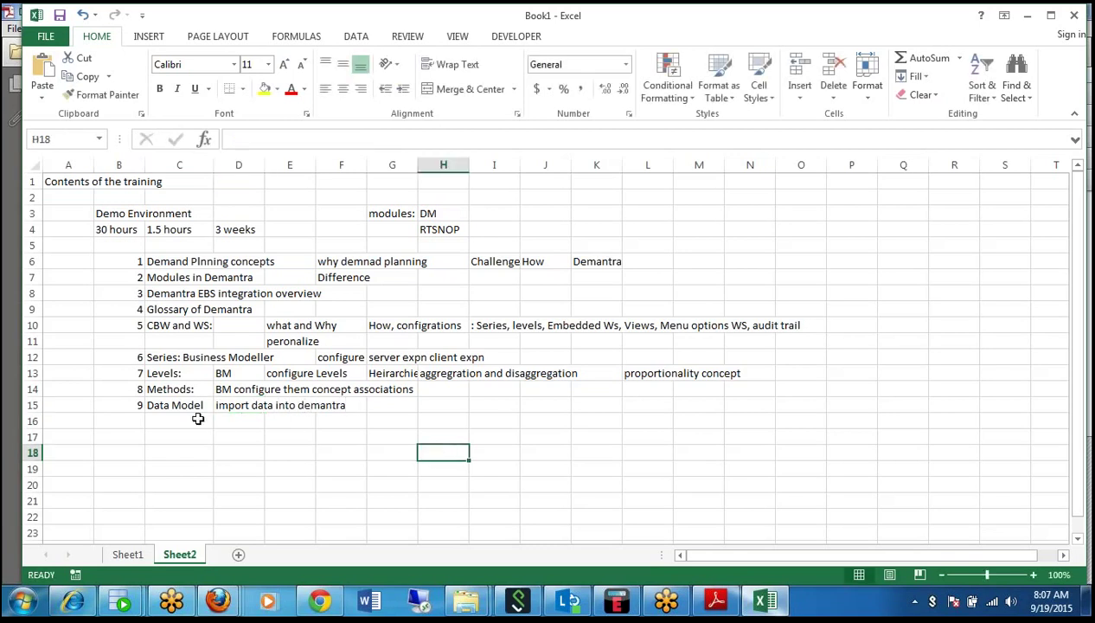
Enter topic 10 'Integration interface' in row 16.
left_click(122, 423)
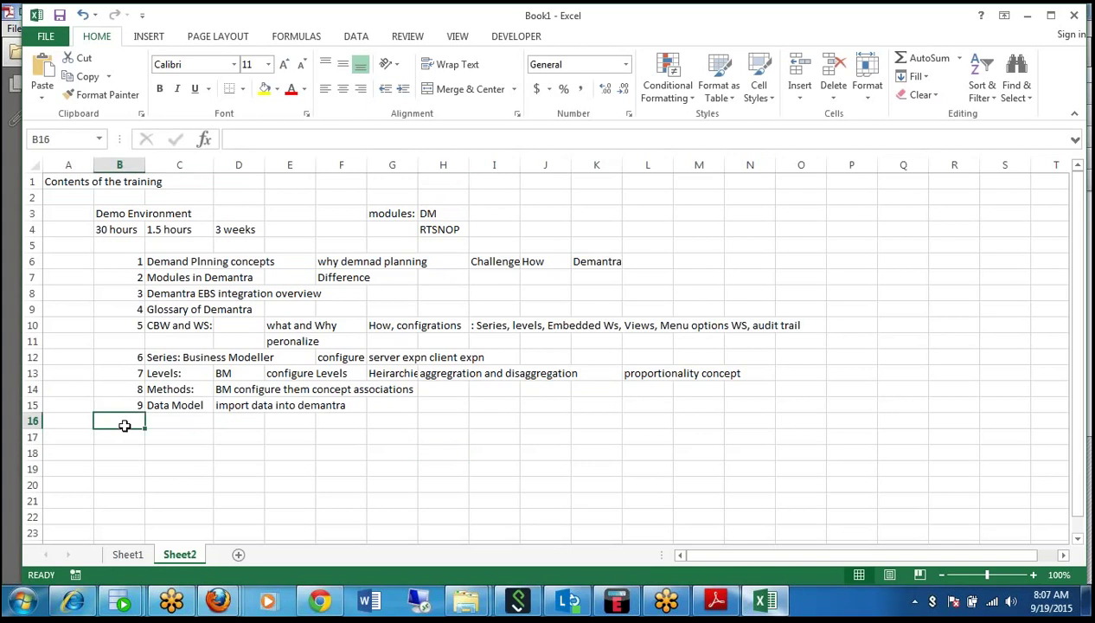
type("10")
key("Tab")
type("Inte")
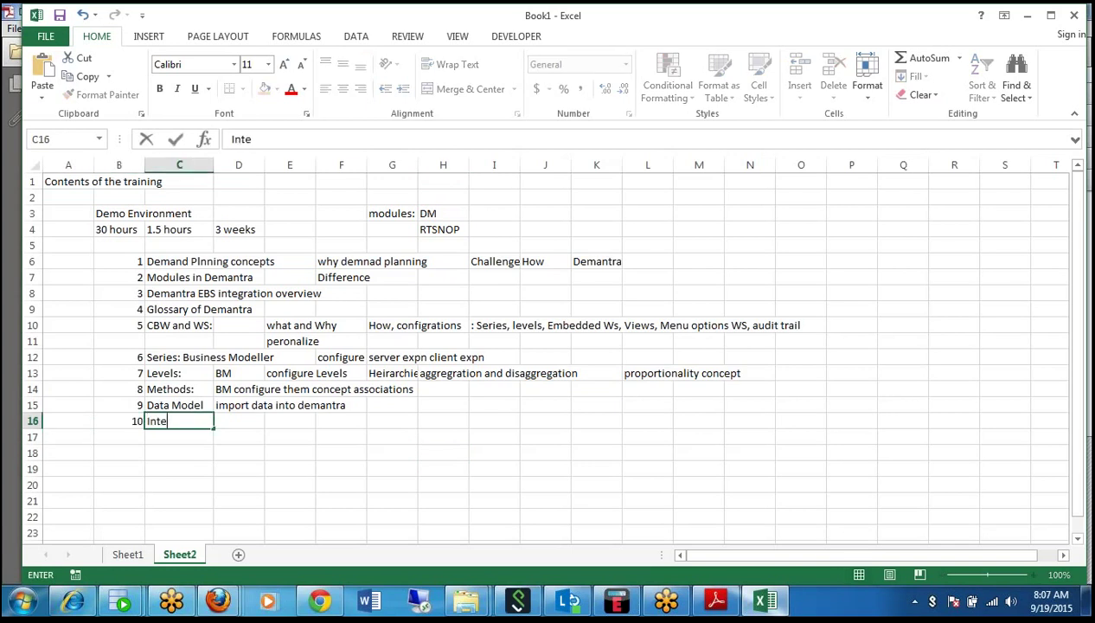
type("gration intergat")
key("BackSpace")
key("BackSpace")
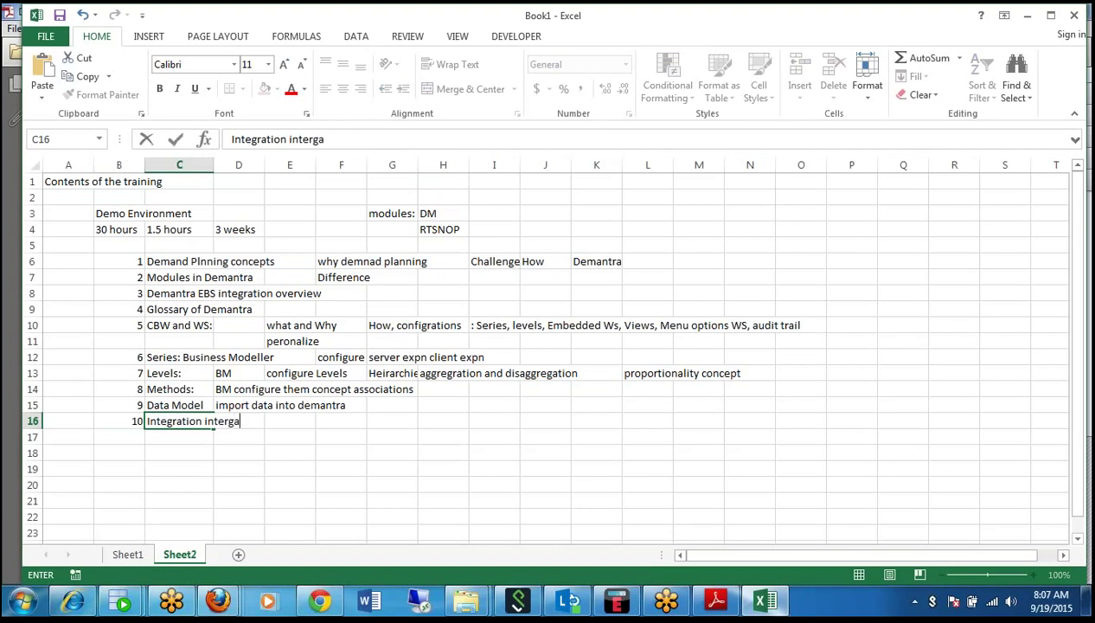
key("BackSpace")
type("face")
key("Tab")
key("Tab")
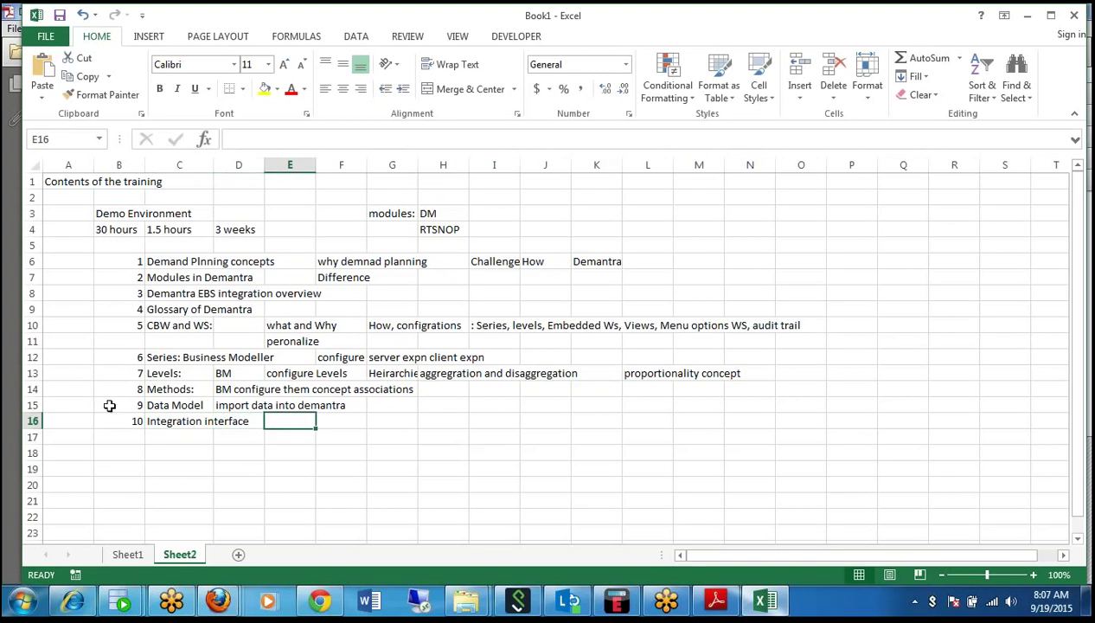
Add the note 'import and export' in E16.
left_click(232, 405)
left_click(300, 421)
type("impor")
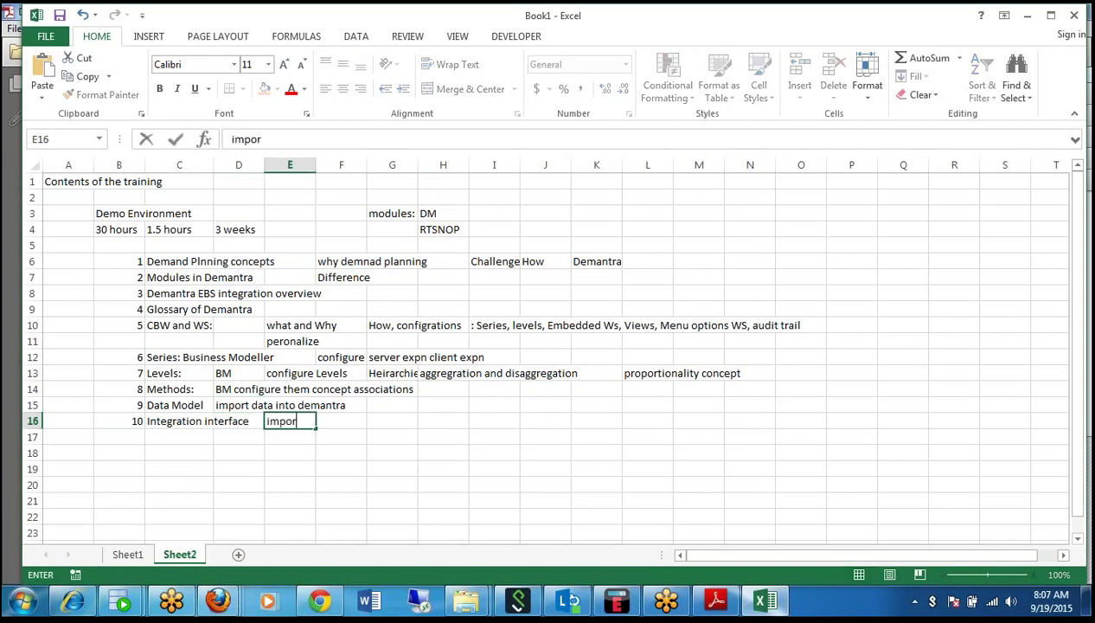
type("t and export")
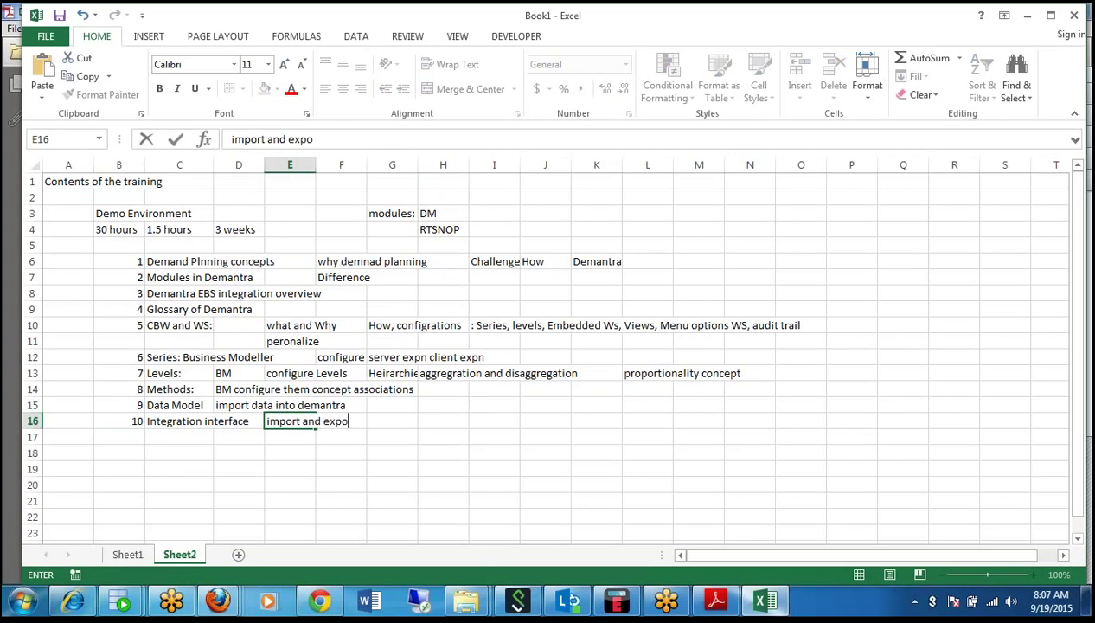
left_click(127, 434)
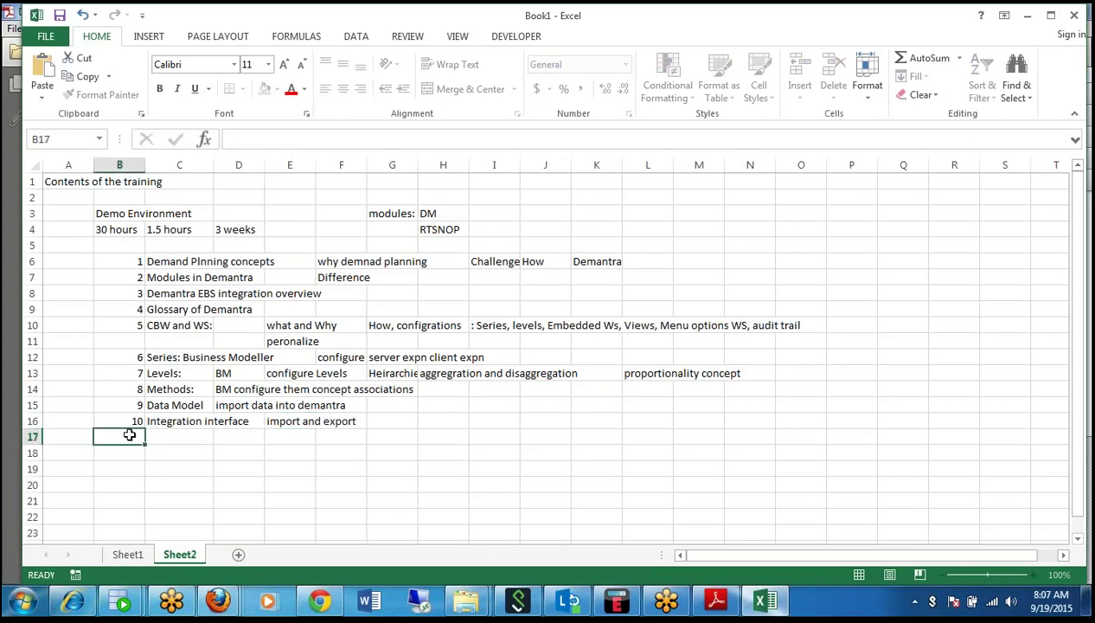
Enter topic 11 'Workflows' in row 17.
type("11")
left_click(203, 436)
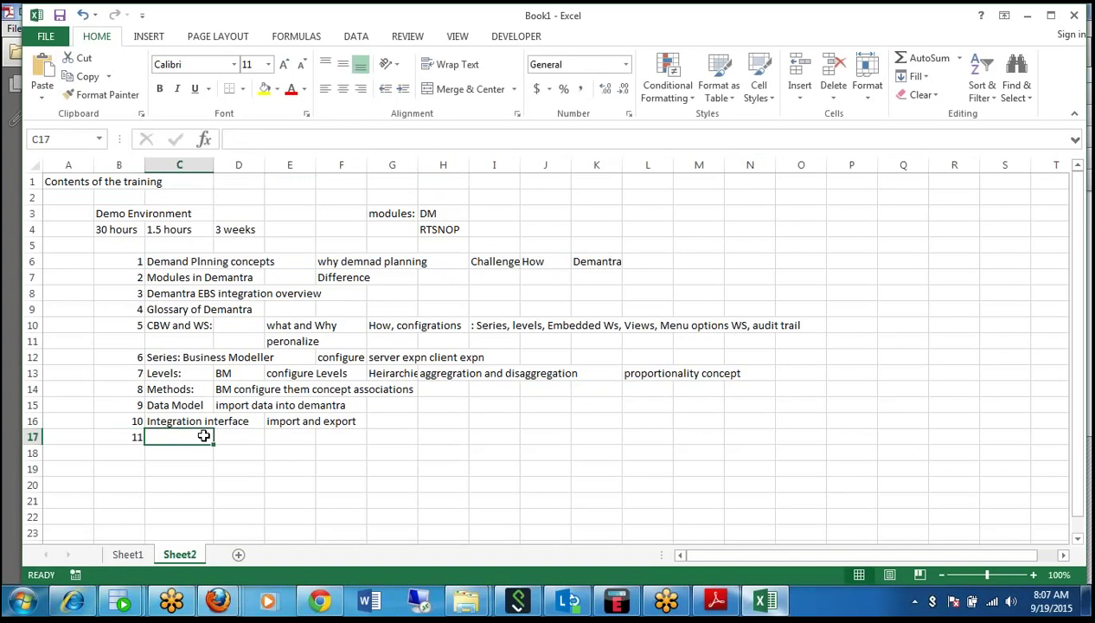
type("Worf")
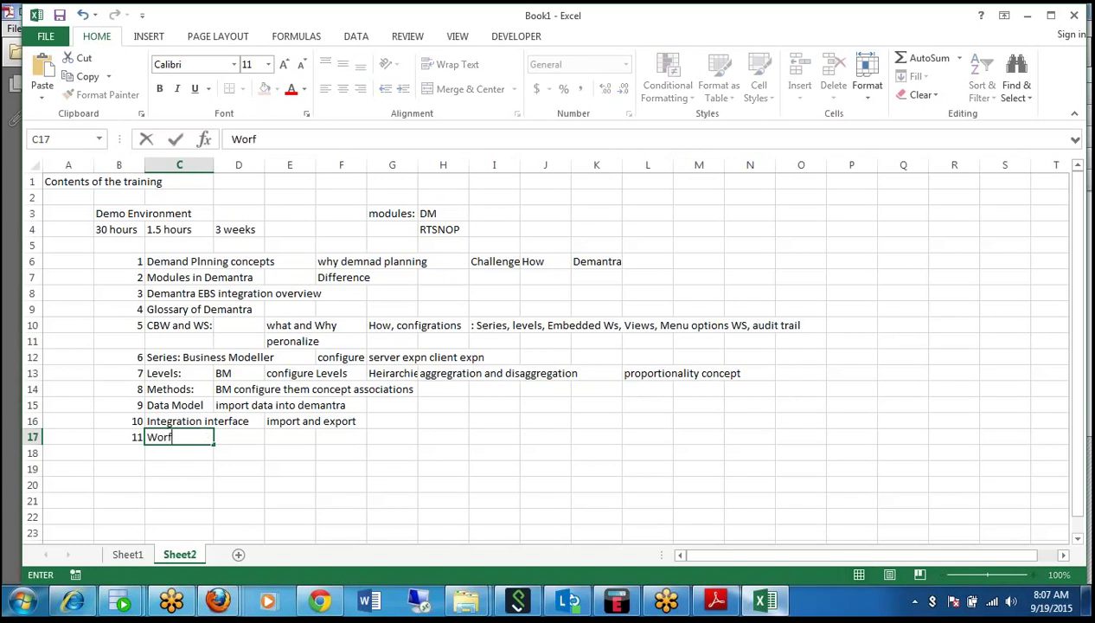
key("BackSpace")
type("kflows")
key("ctrl+Return")
Add 'batch jobs' and 'WF manager, create WF, schedule, start them' beside Workflows.
left_click(239, 437)
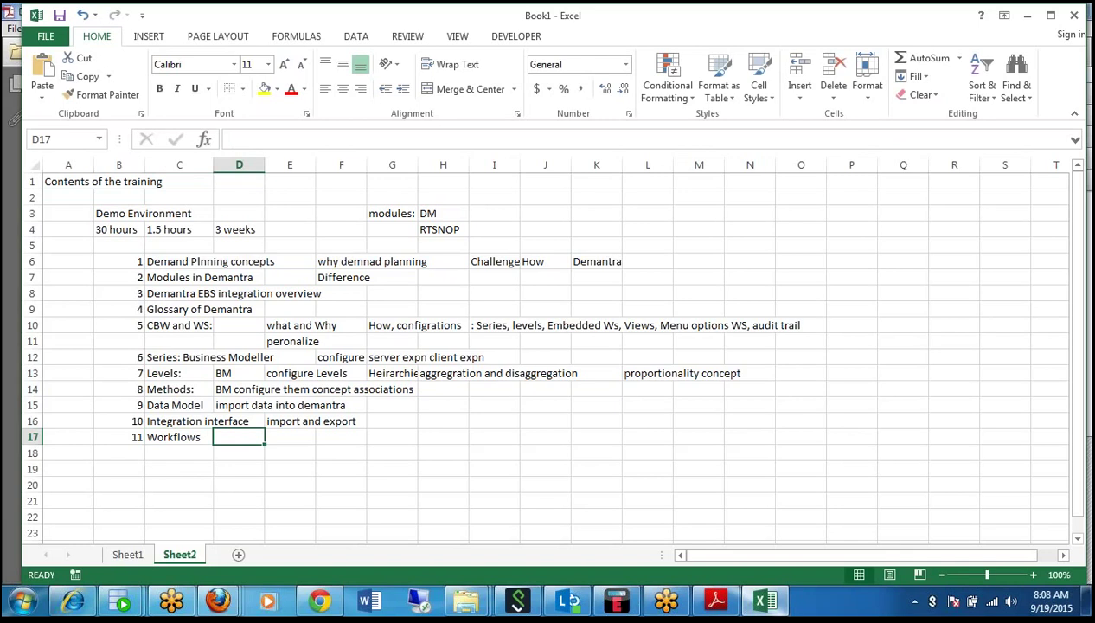
type("batch ")
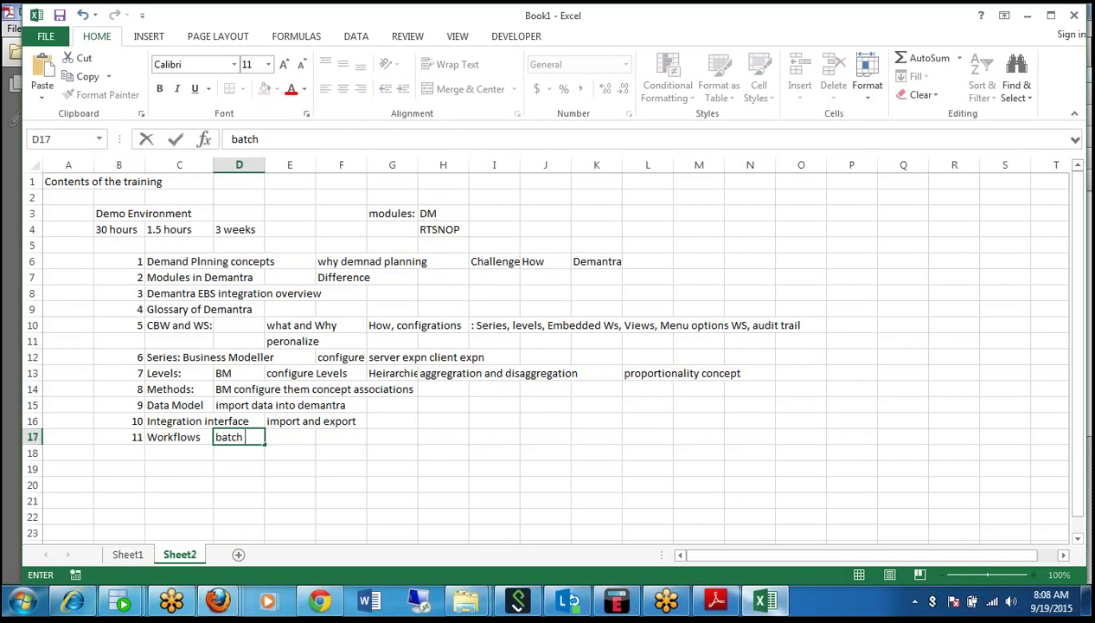
type("jobs")
key("Tab")
key("Tab")
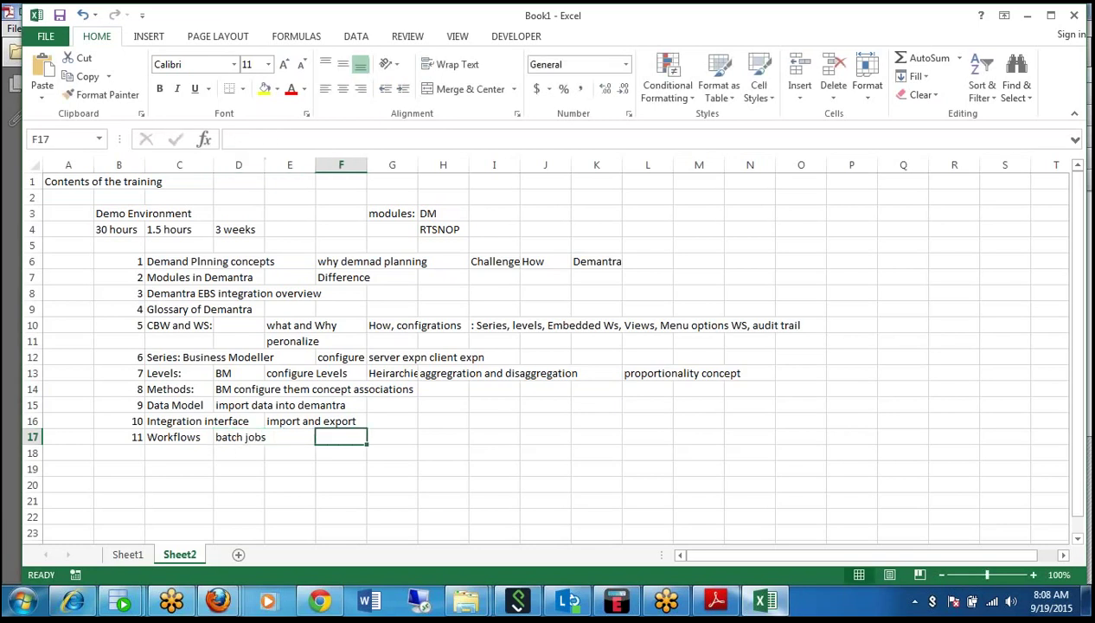
type("WF man")
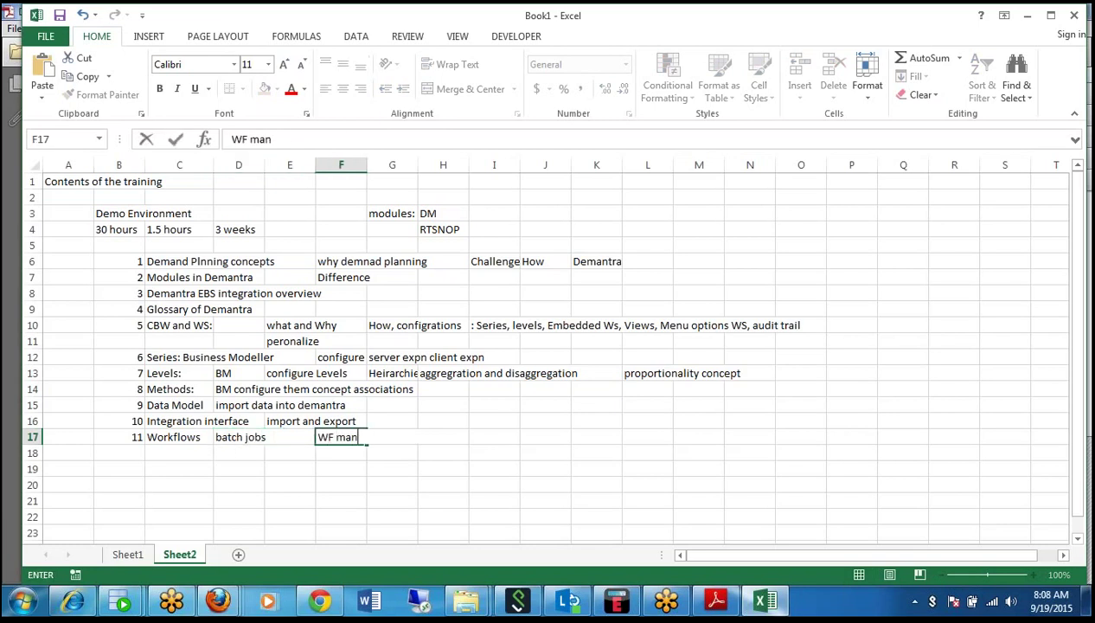
type("ager, create WF")
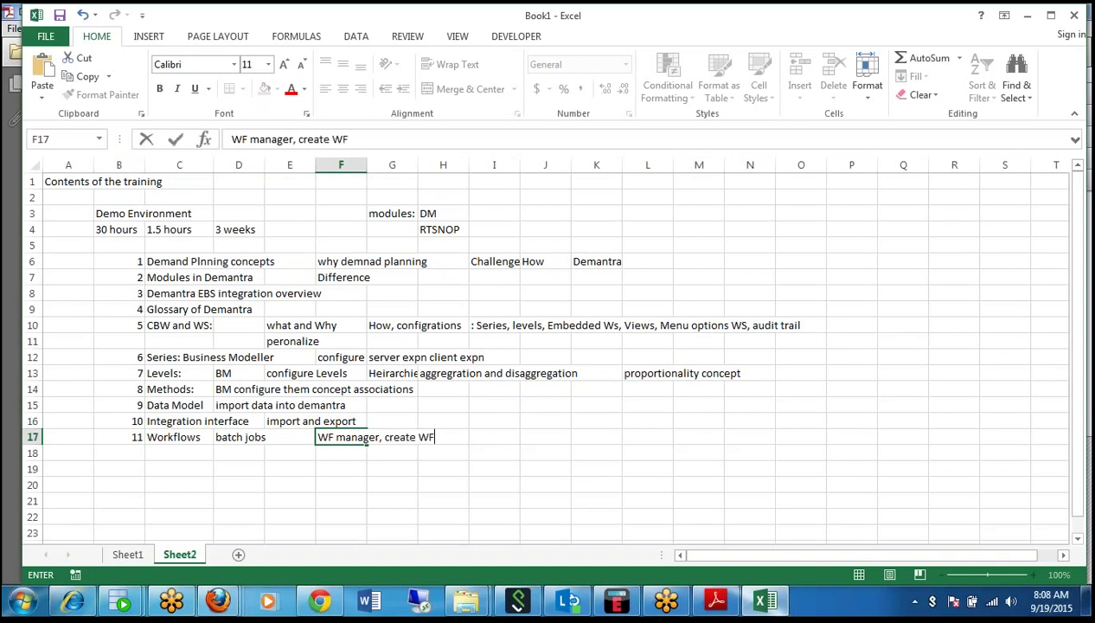
type(", schedule")
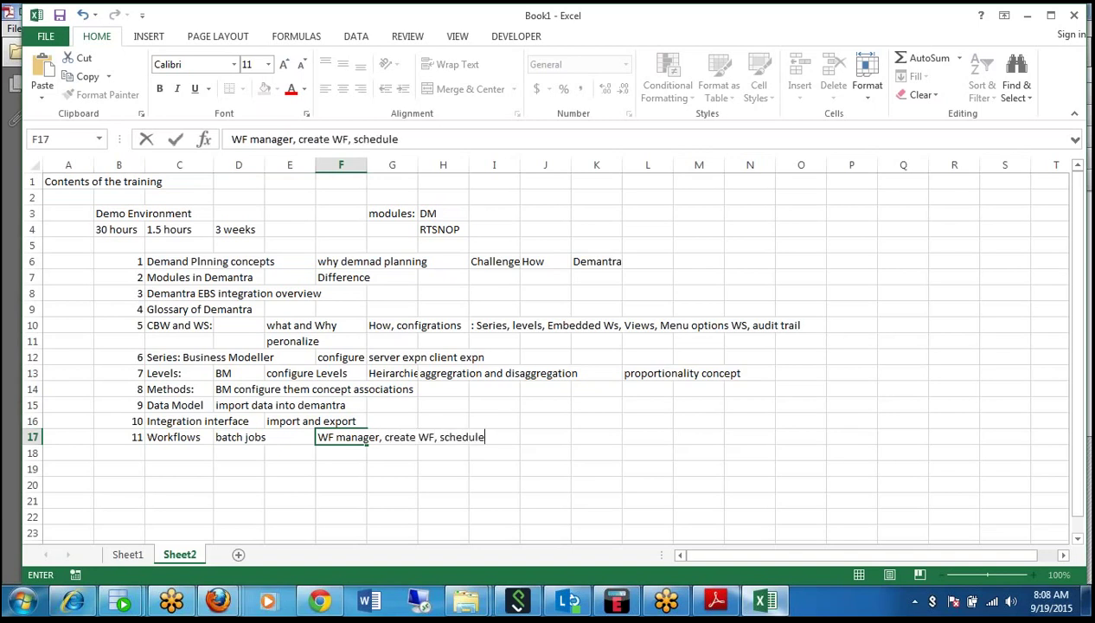
type(", start them")
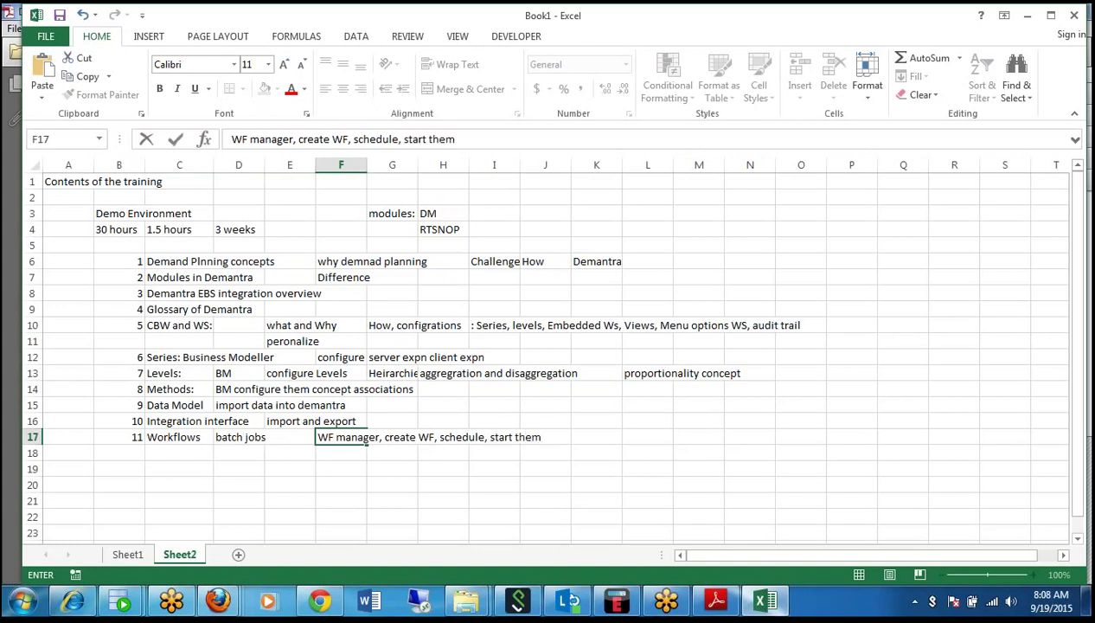
left_click(130, 438)
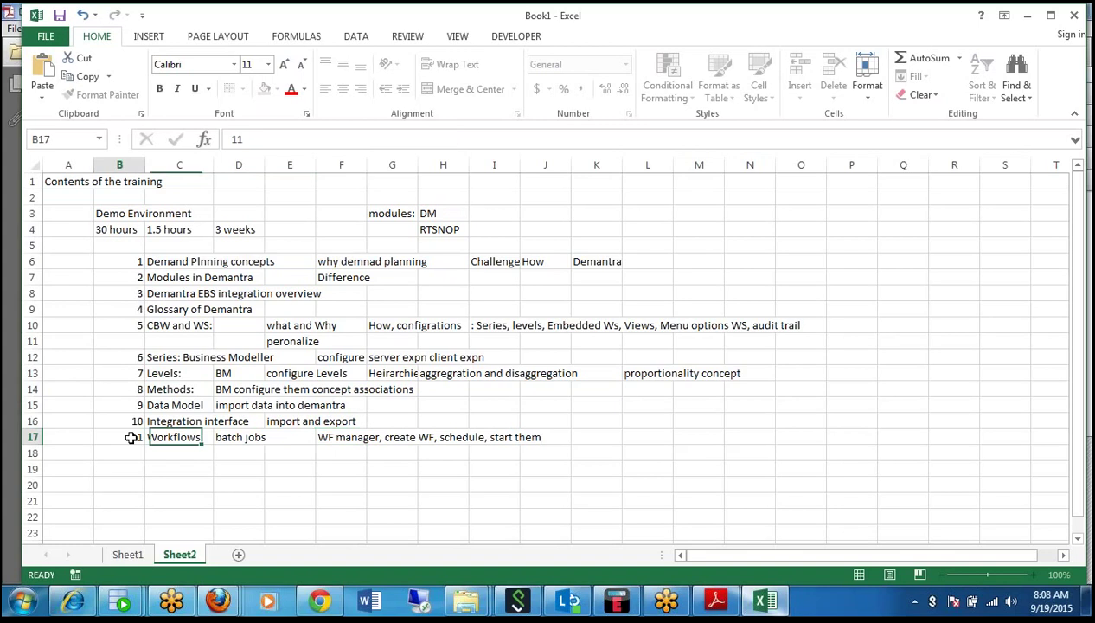
Enter 12 in B18 and 'Demantra Tables and APIs' in C18, correcting typos.
left_click(127, 449)
type("12")
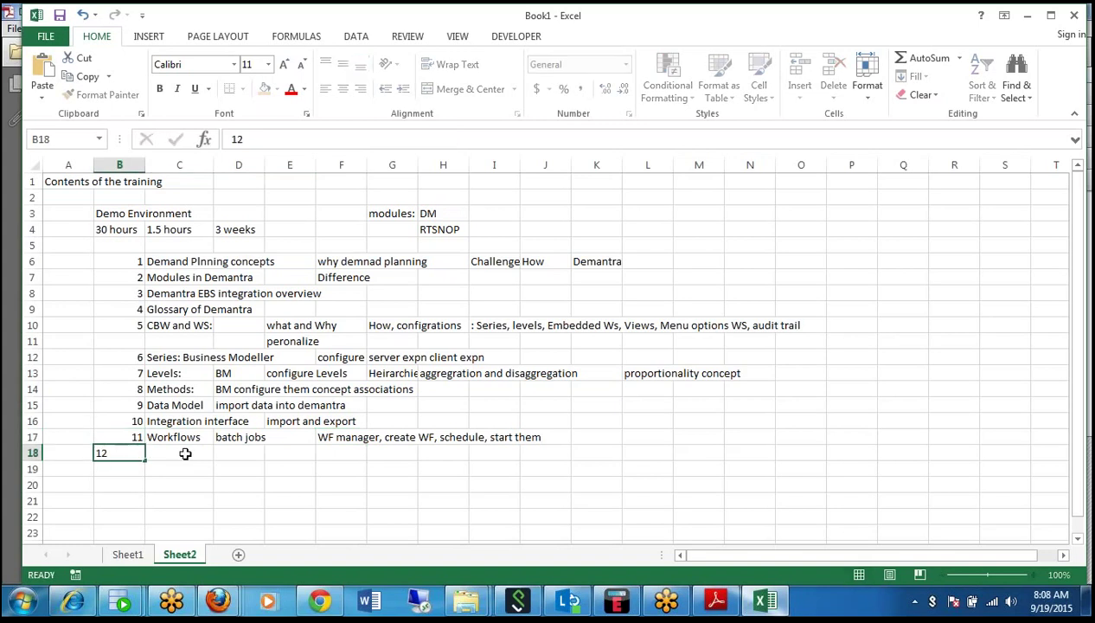
left_click(185, 453)
type("De")
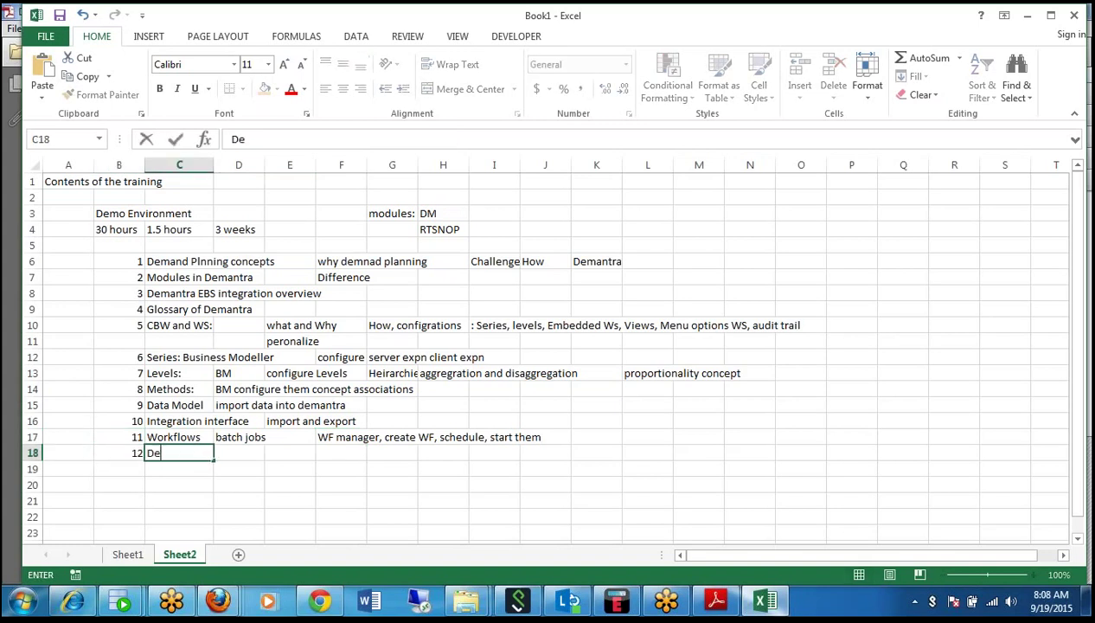
type("mantra Tables and APU")
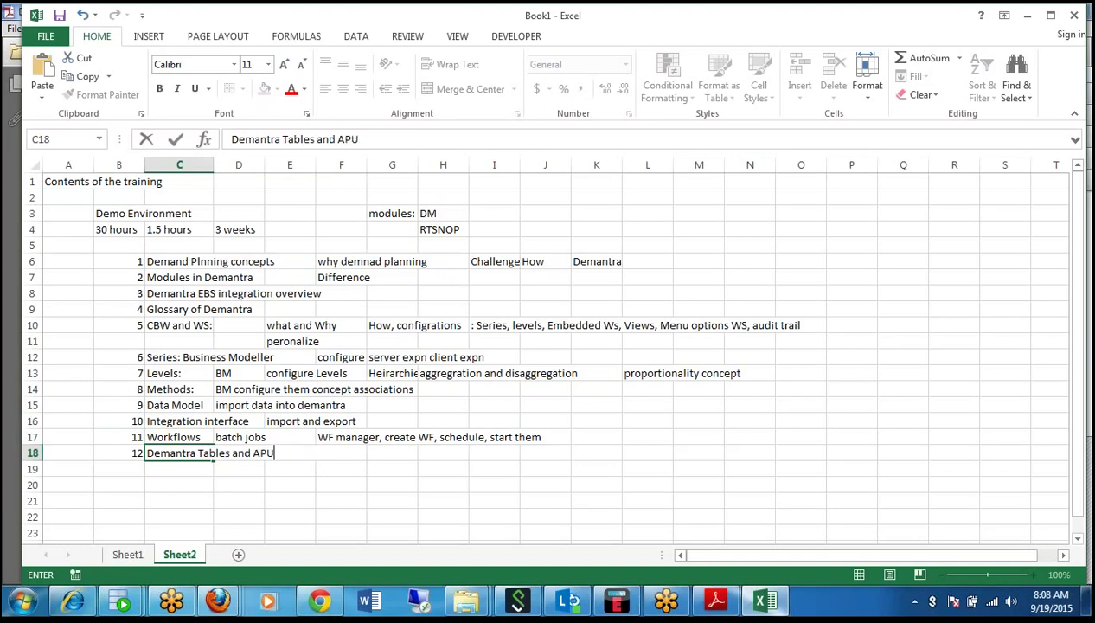
key("BackSpace")
type("IS")
key("BackSpace")
type("s")
left_click(267, 494)
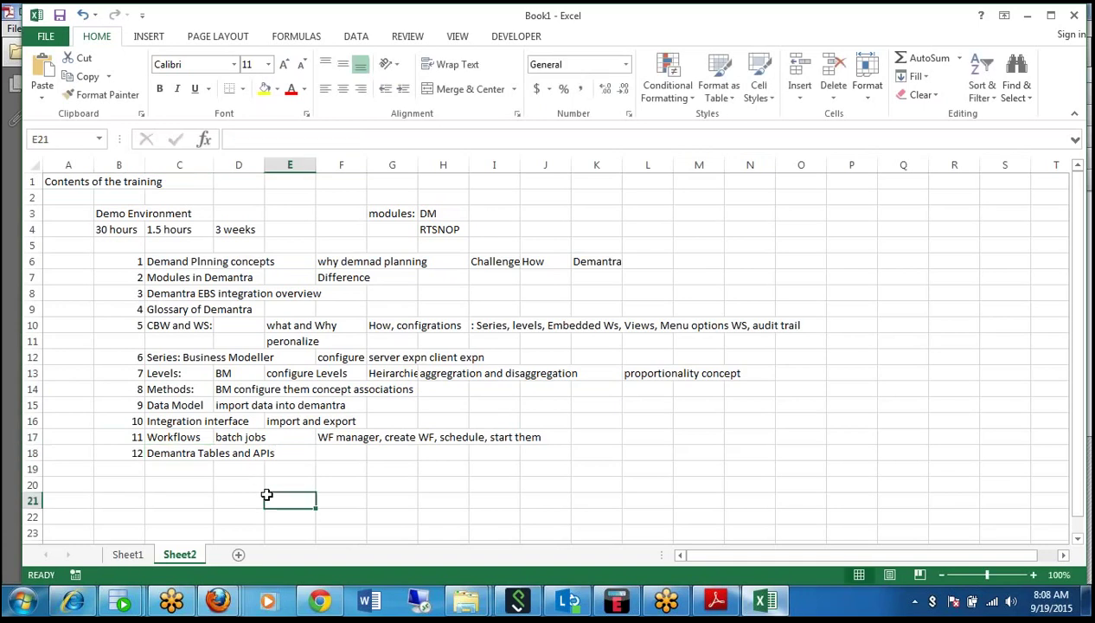
left_click(120, 465)
Enter topic 13 with the title 'Forecasting Process in Demantra' in row 19.
type("13")
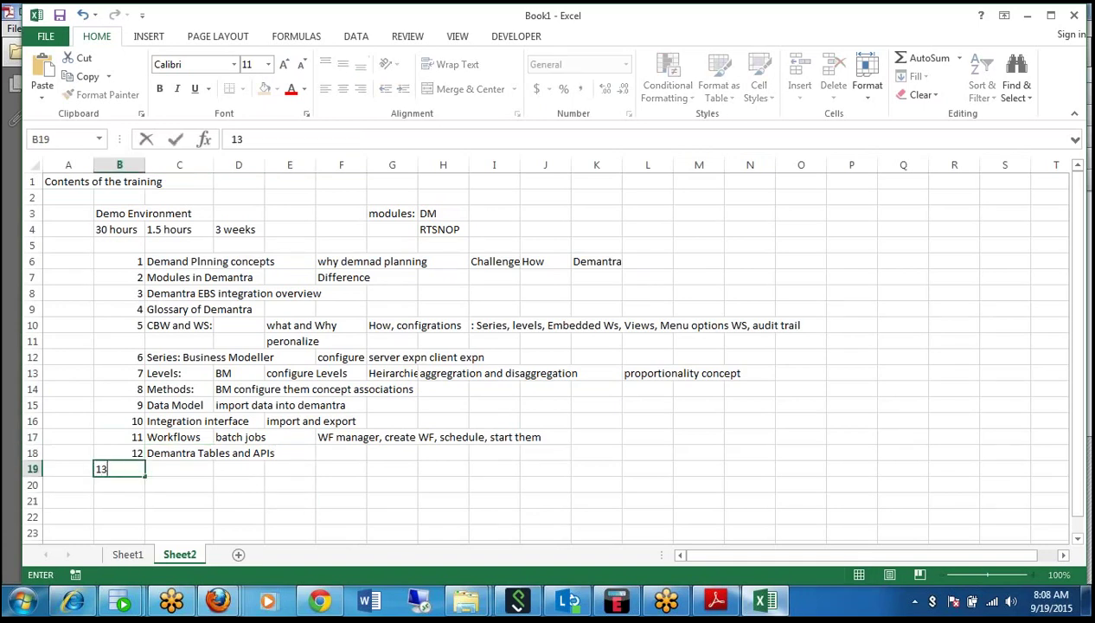
left_click(306, 455)
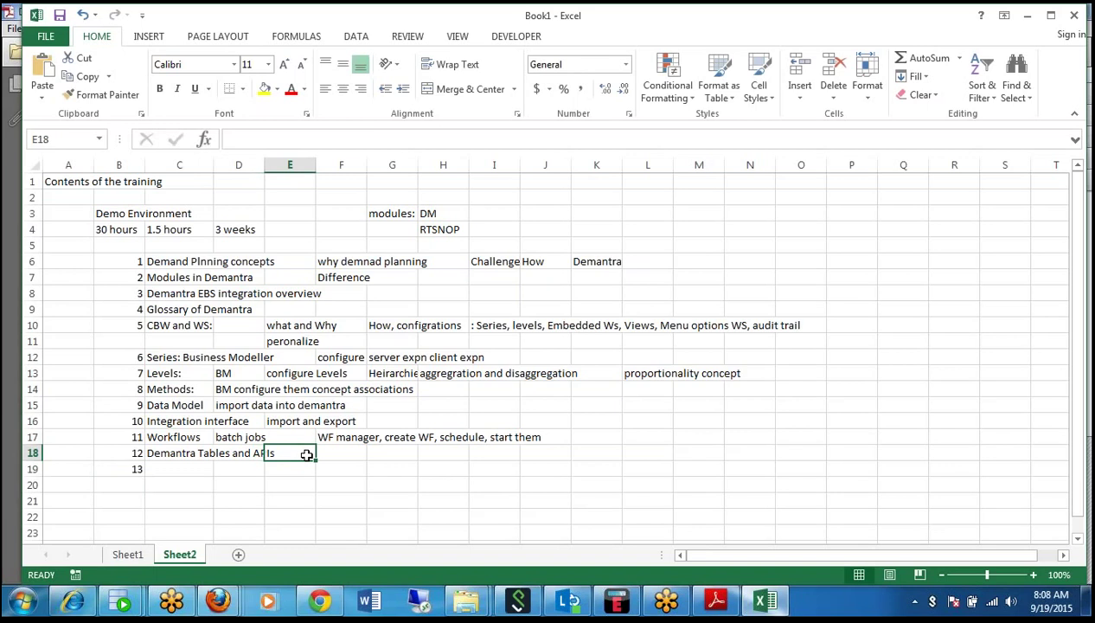
key("Down")
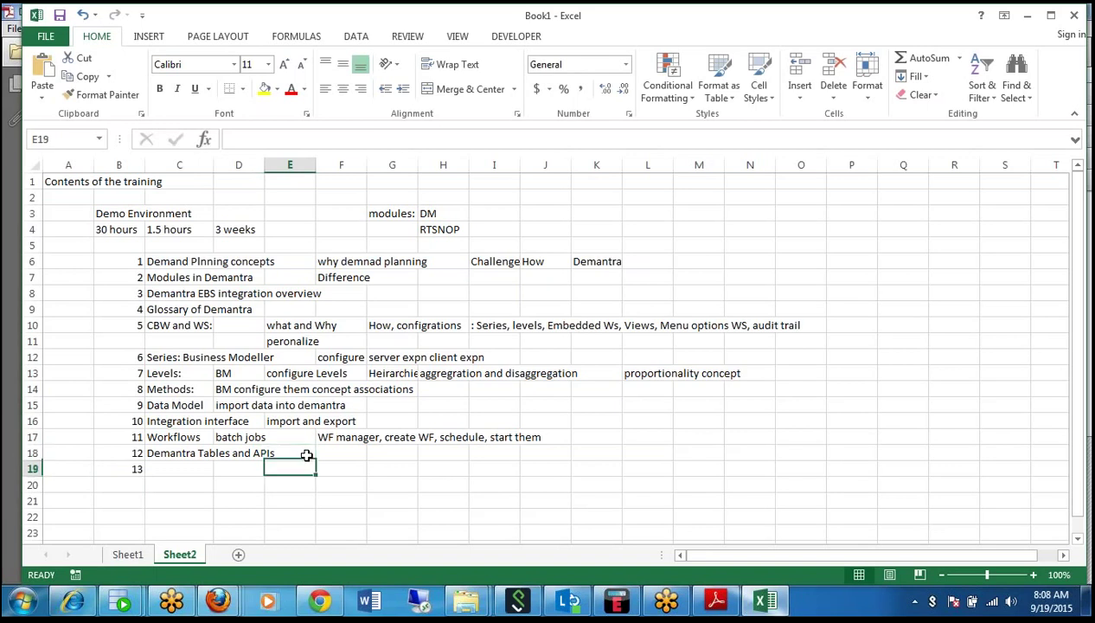
key("Left")
key("Left")
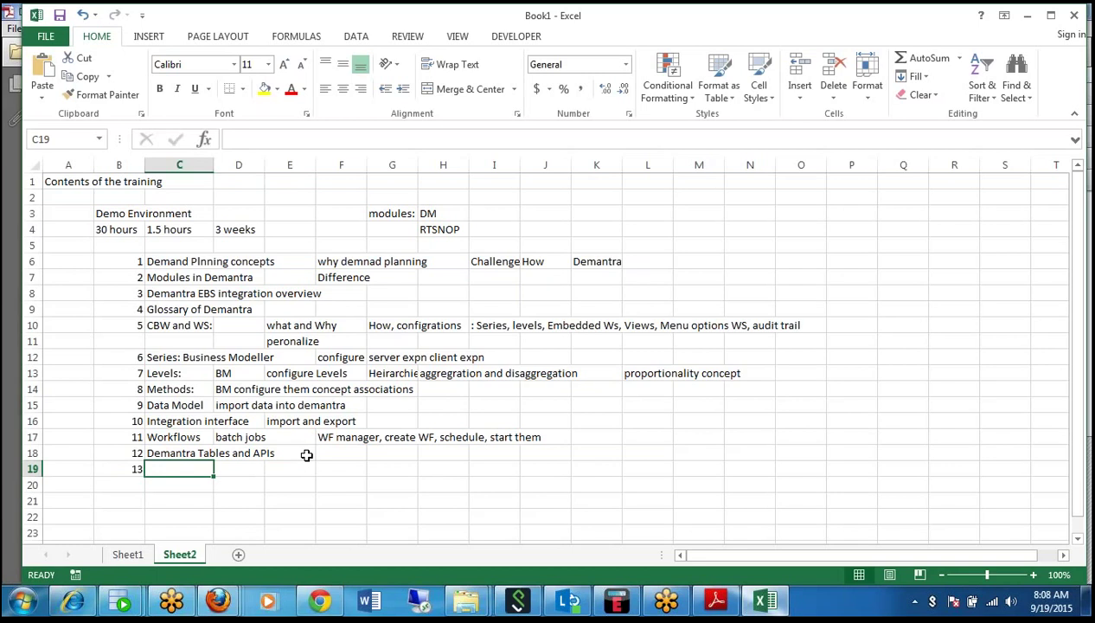
type("Forec")
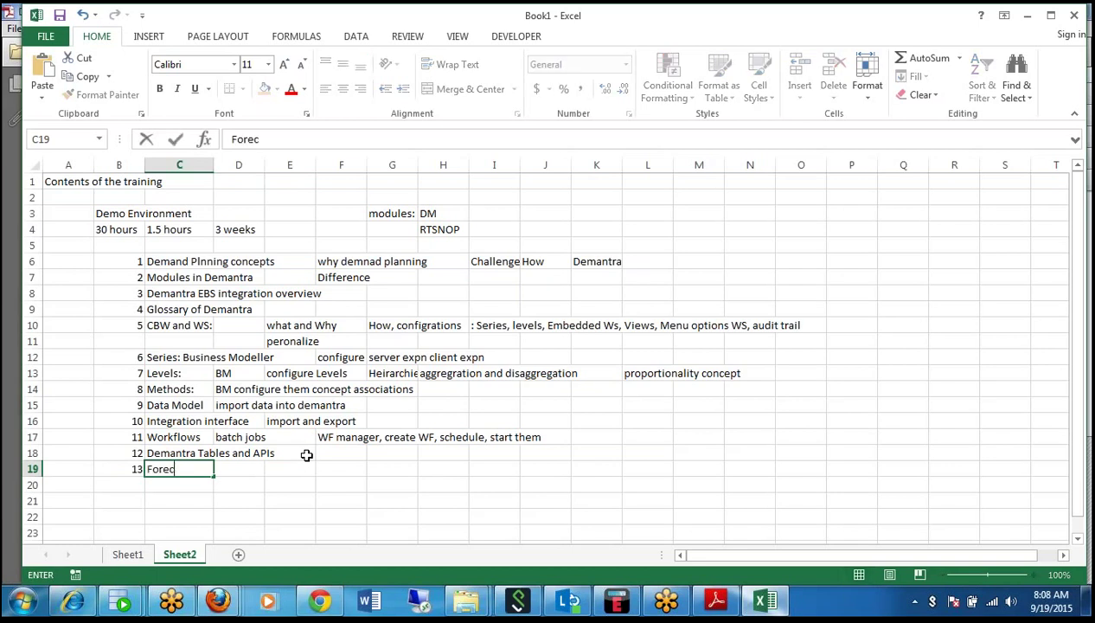
type("asting Pro")
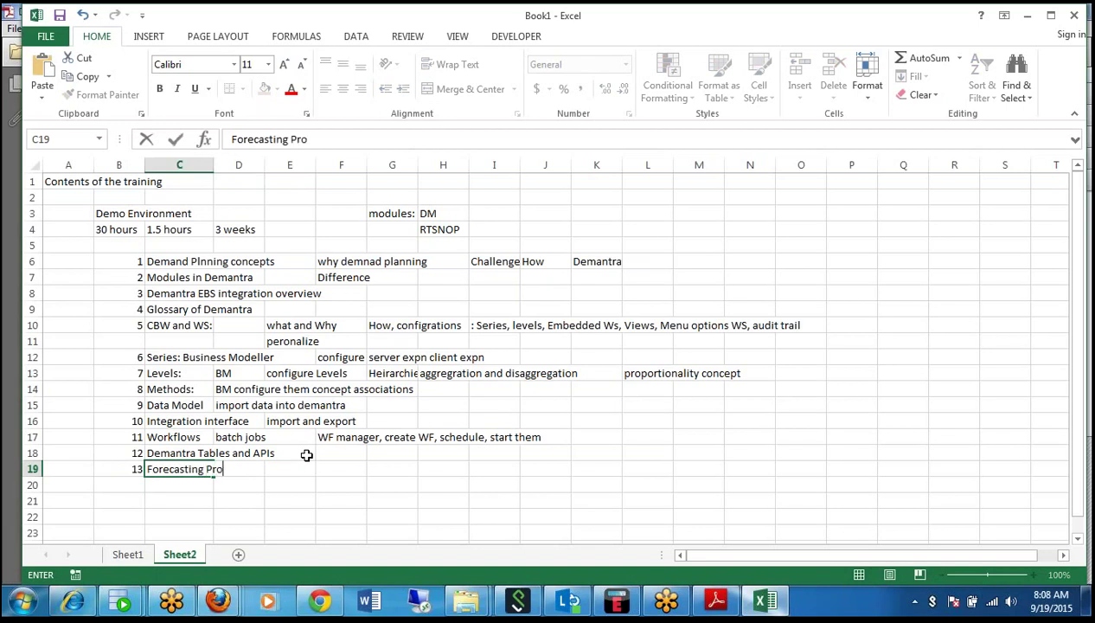
type("cess in Demantra")
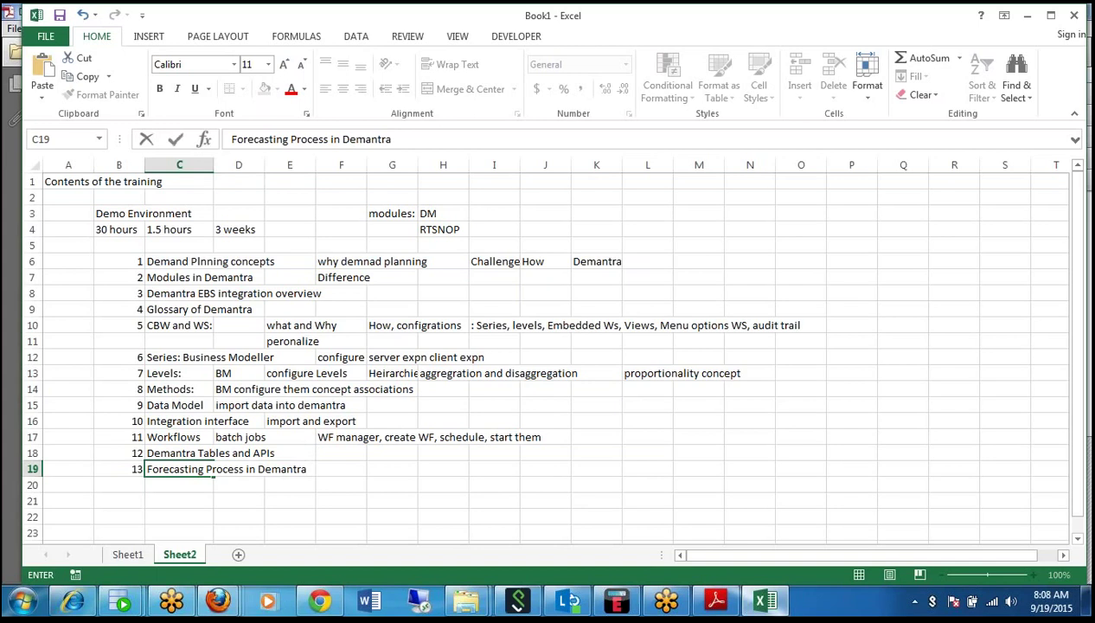
left_click(328, 527)
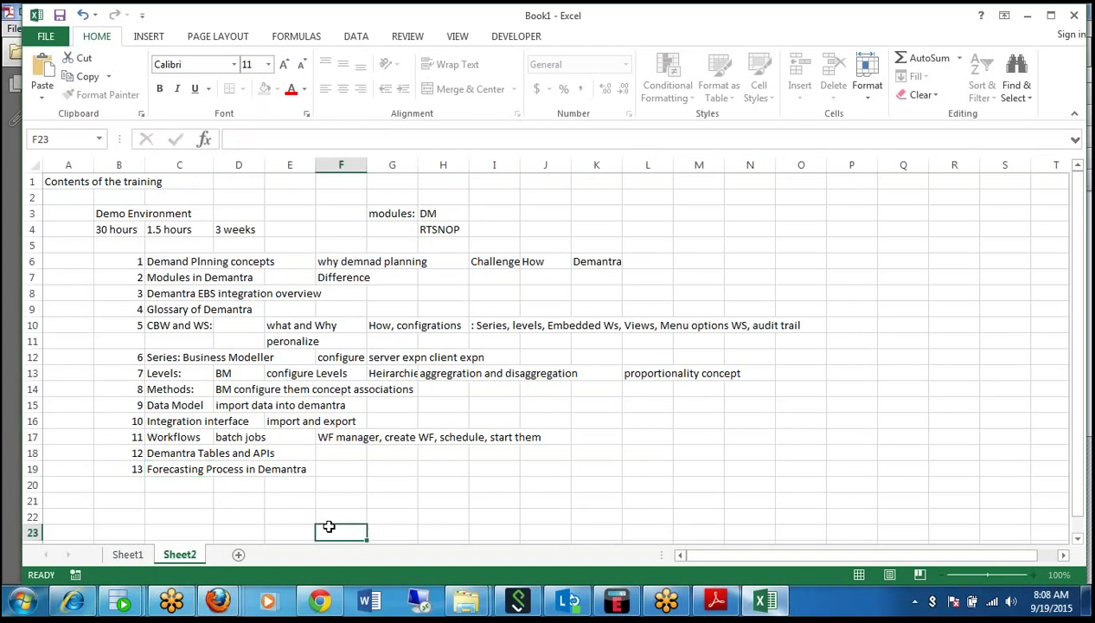
Add topic 14 'Analytical Engine' in row 20.
key("Up")
key("Up")
key("Up")
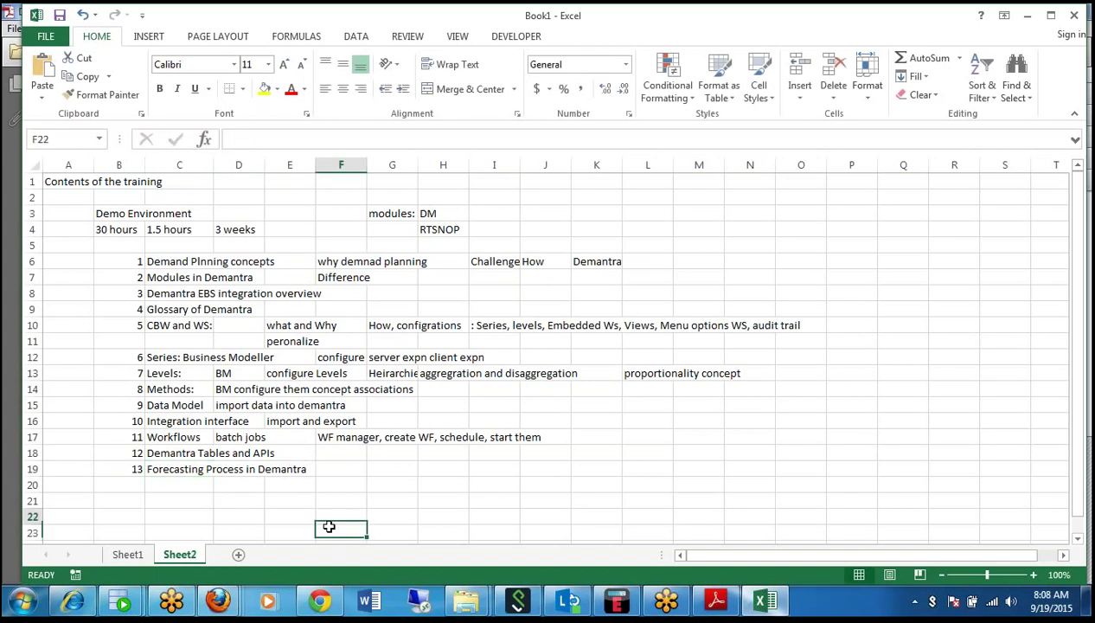
key("Left")
key("Left")
key("Left")
key("Left")
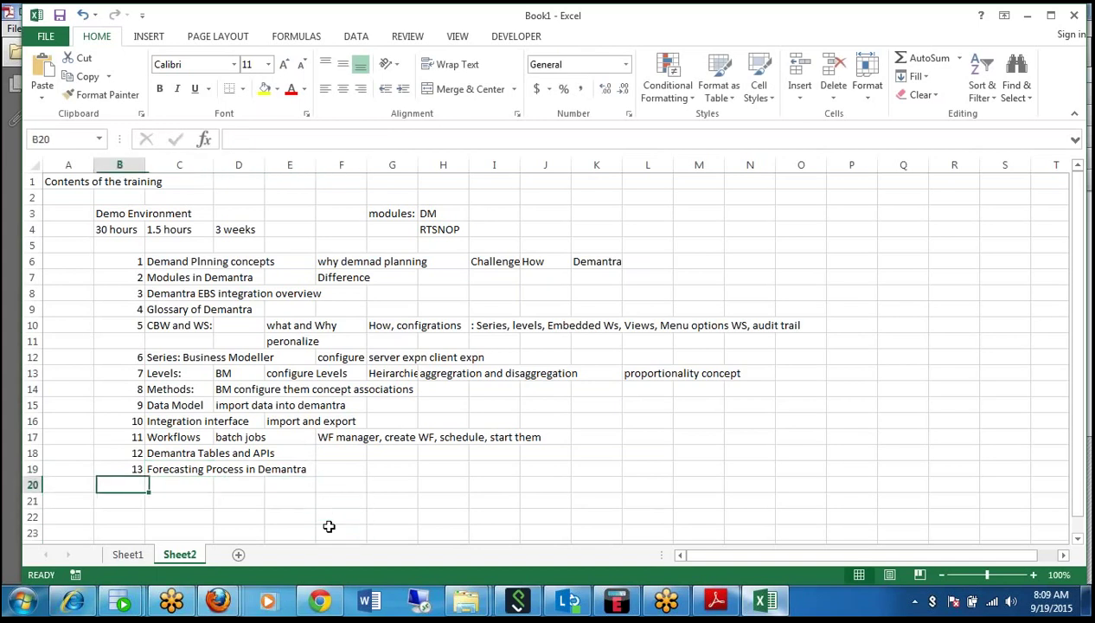
type("14")
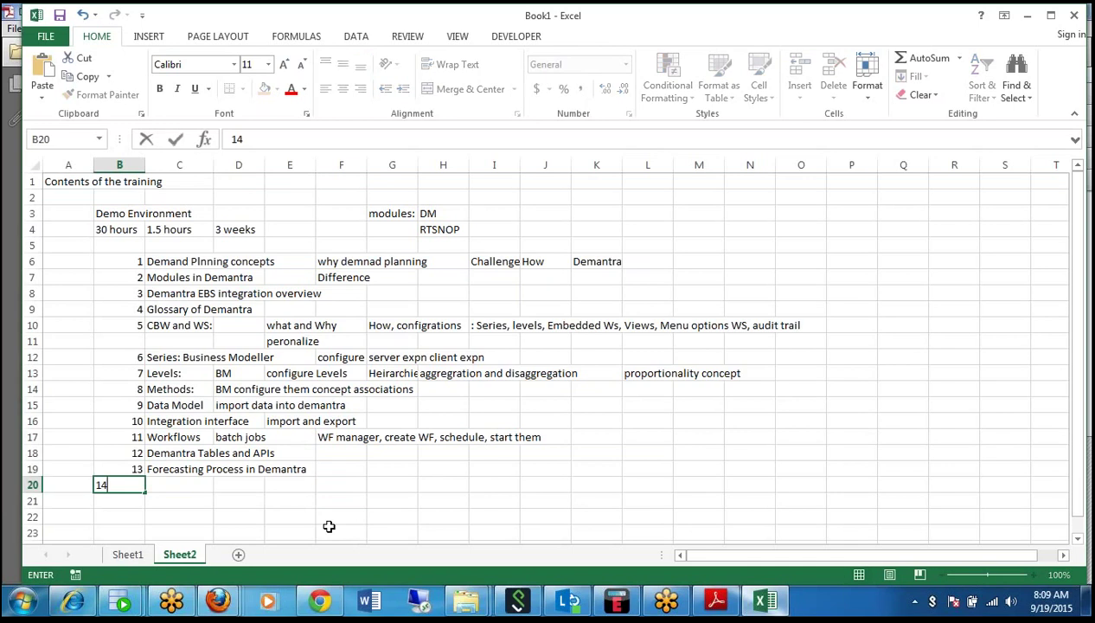
key("Tab")
type("Anal")
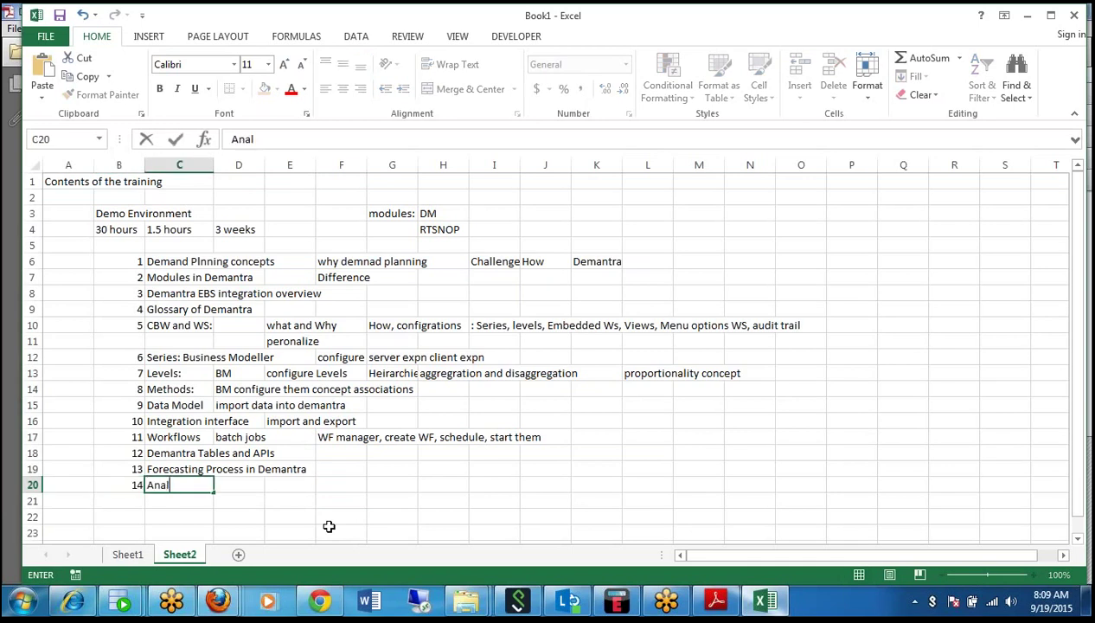
type("ytical Engin")
key("BackSpace")
key("BackSpace")
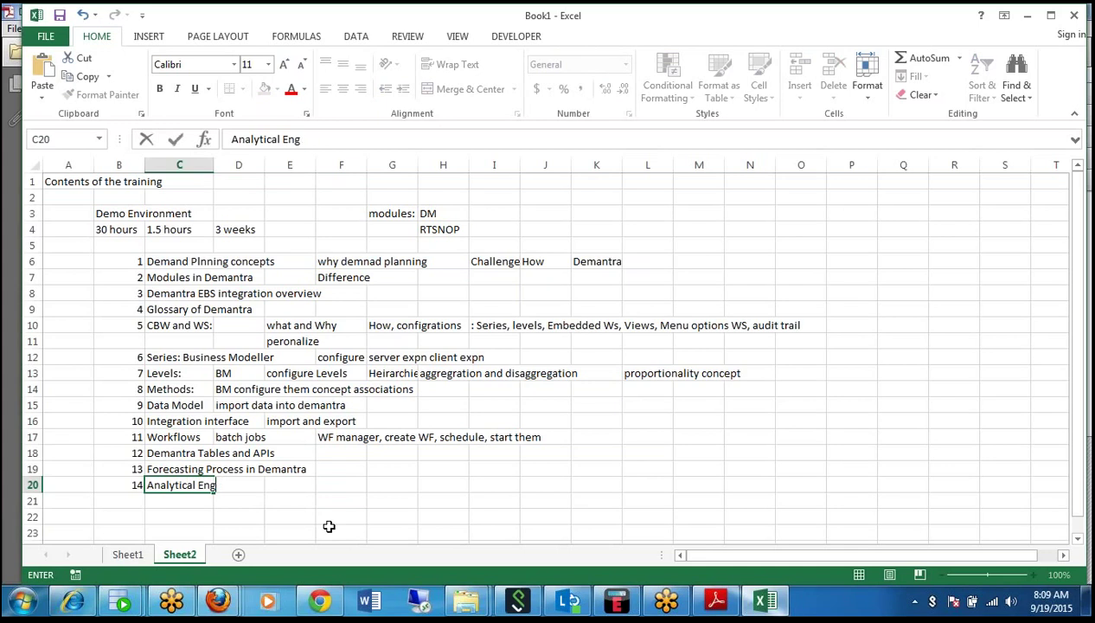
type("ine")
key("Return")
Add topic 15 'Forecast tree' with 'configuration and concept' in D21, and number 16 in B22.
type("Forecast t")
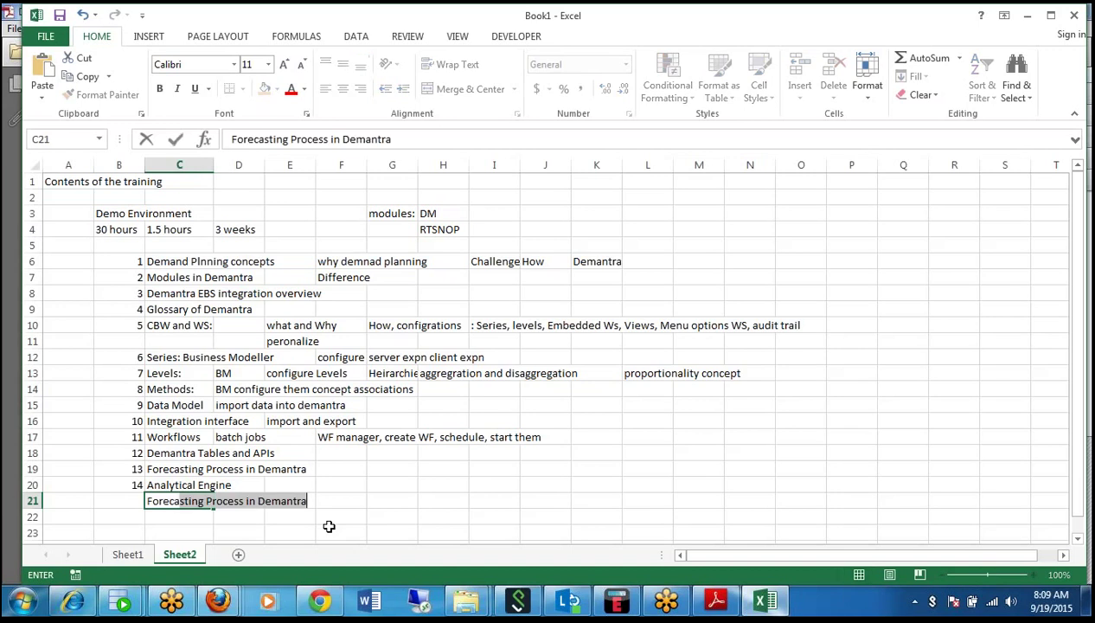
type("ree")
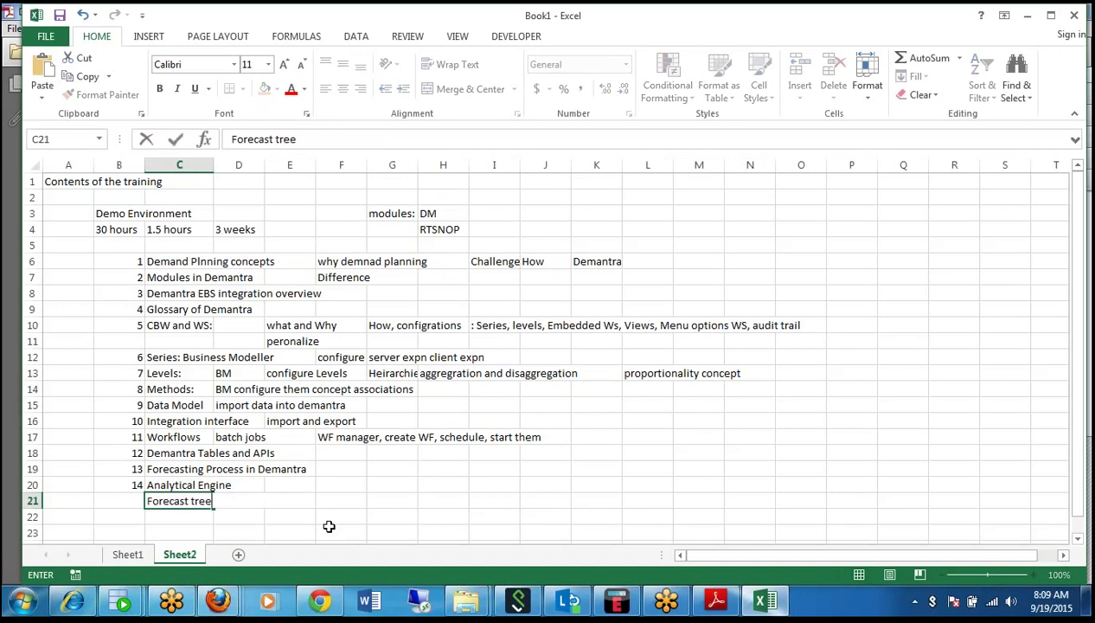
key("Tab")
type("con")
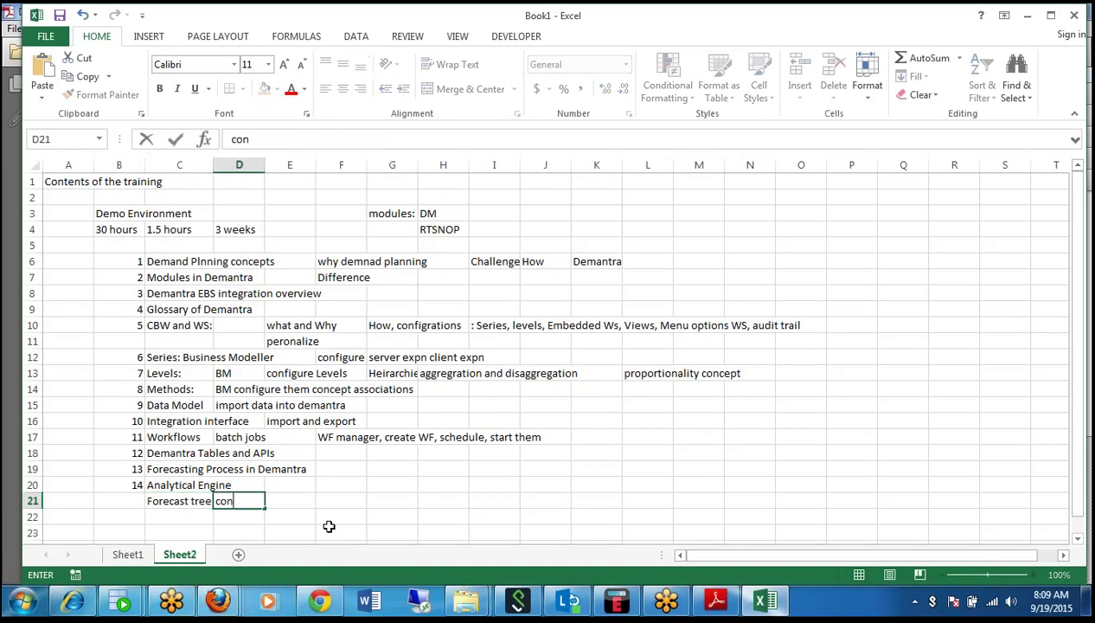
type("figuration and concept")
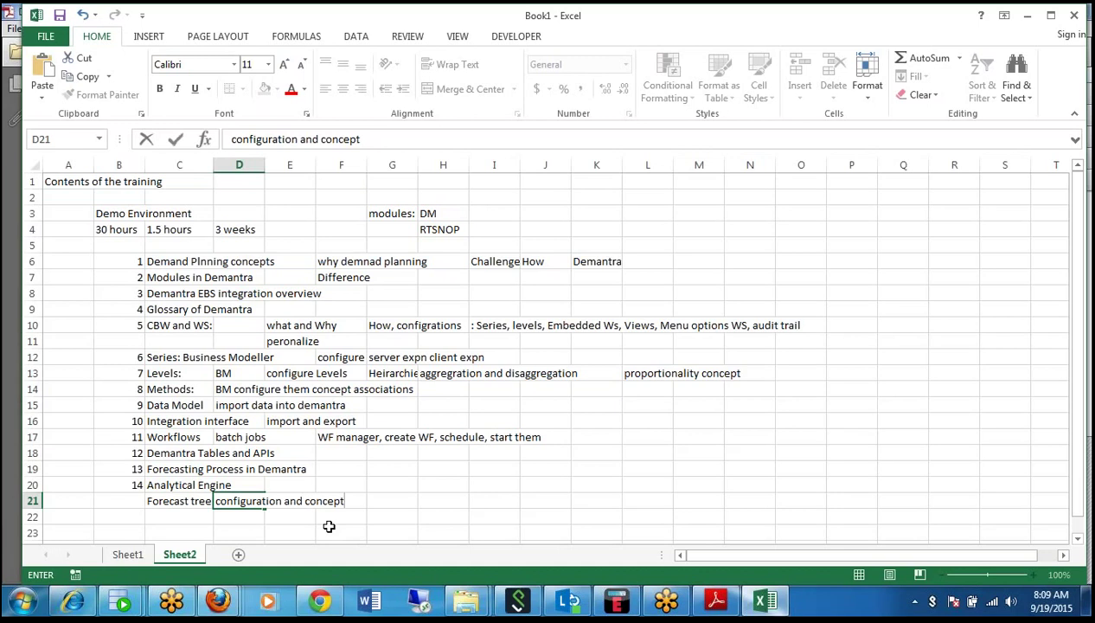
key("Return")
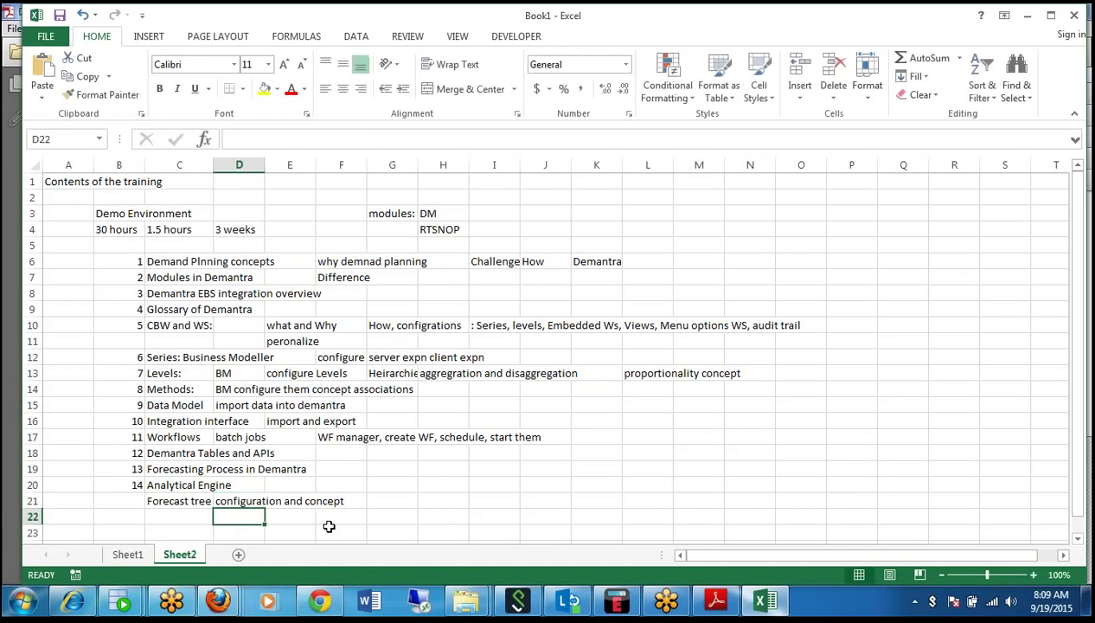
key("Left")
key("Up")
key("Left")
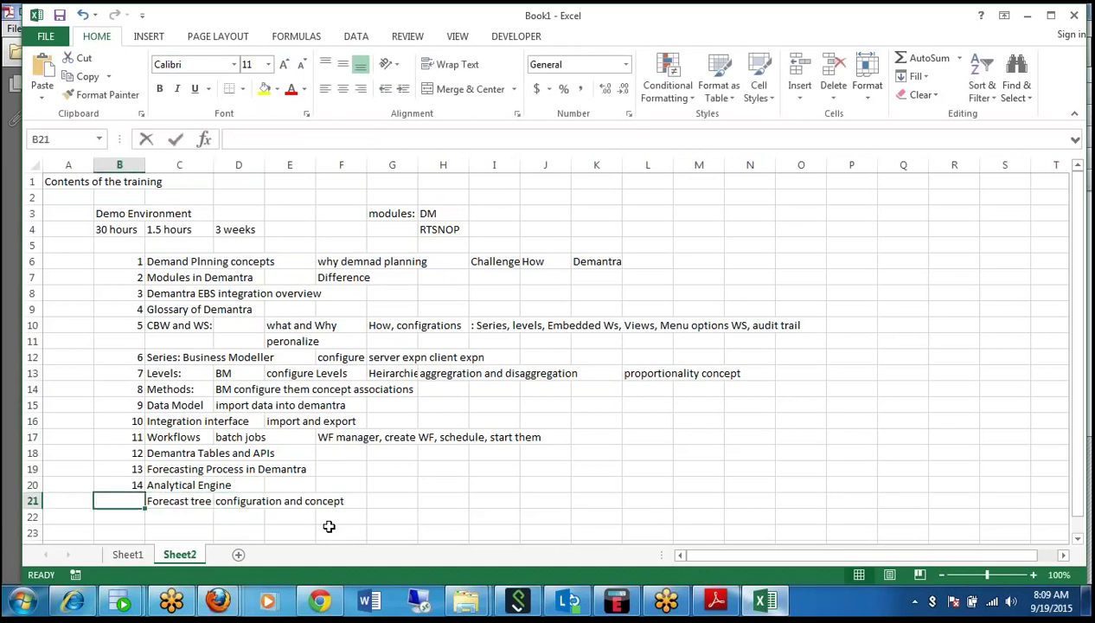
type("15")
key("Return")
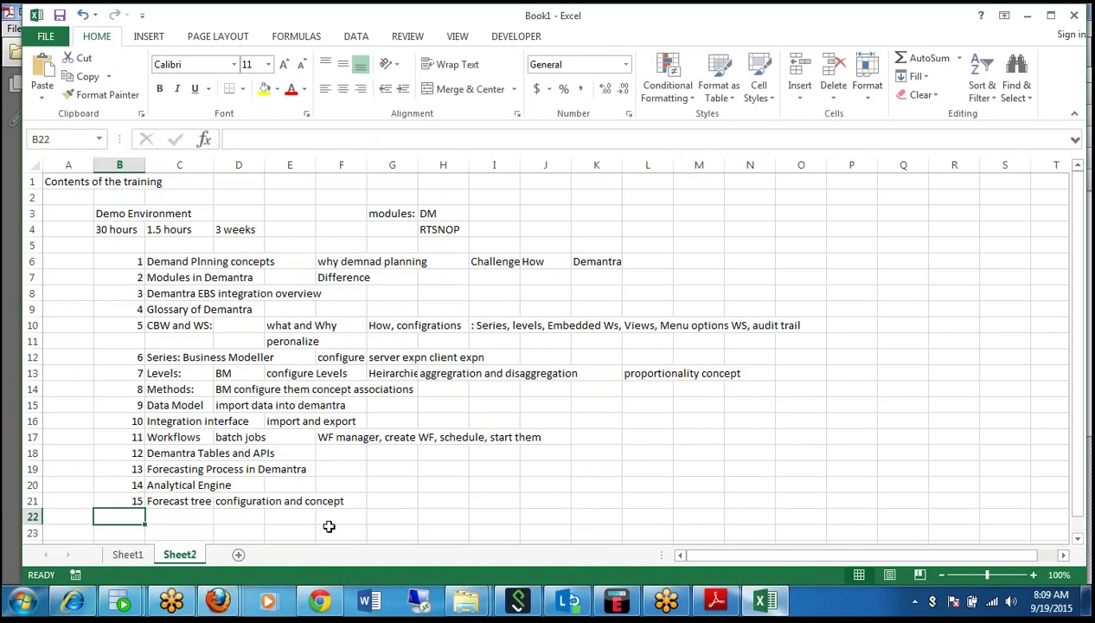
type("16")
key("Tab")
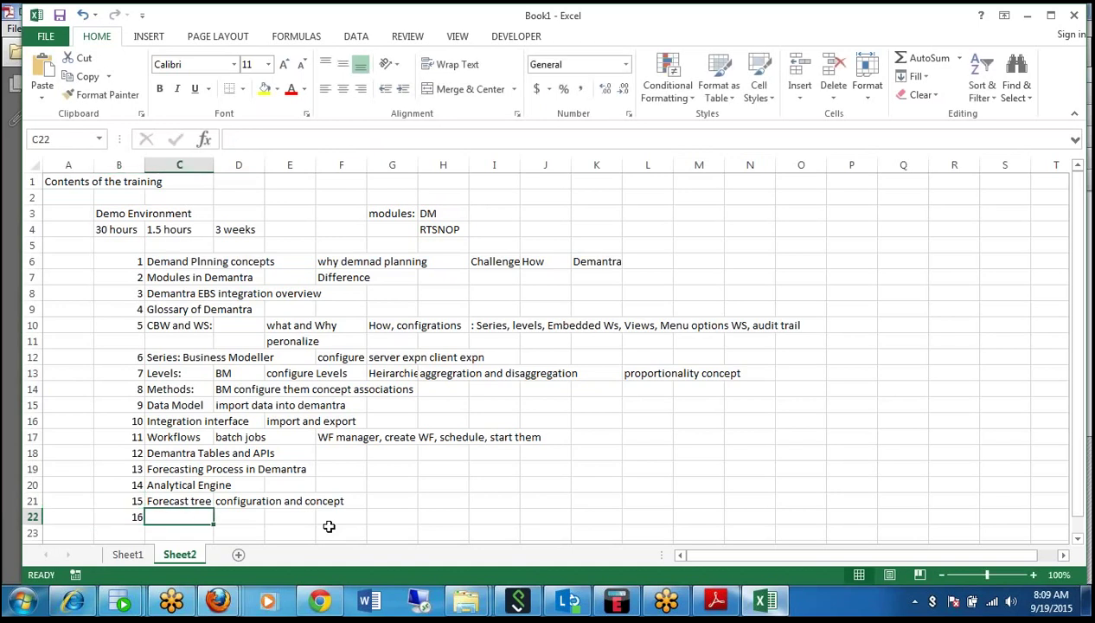
Title topic 16 'NPI process', then add 17 'Implementation Steps' in B23:C23.
type("NPI p")
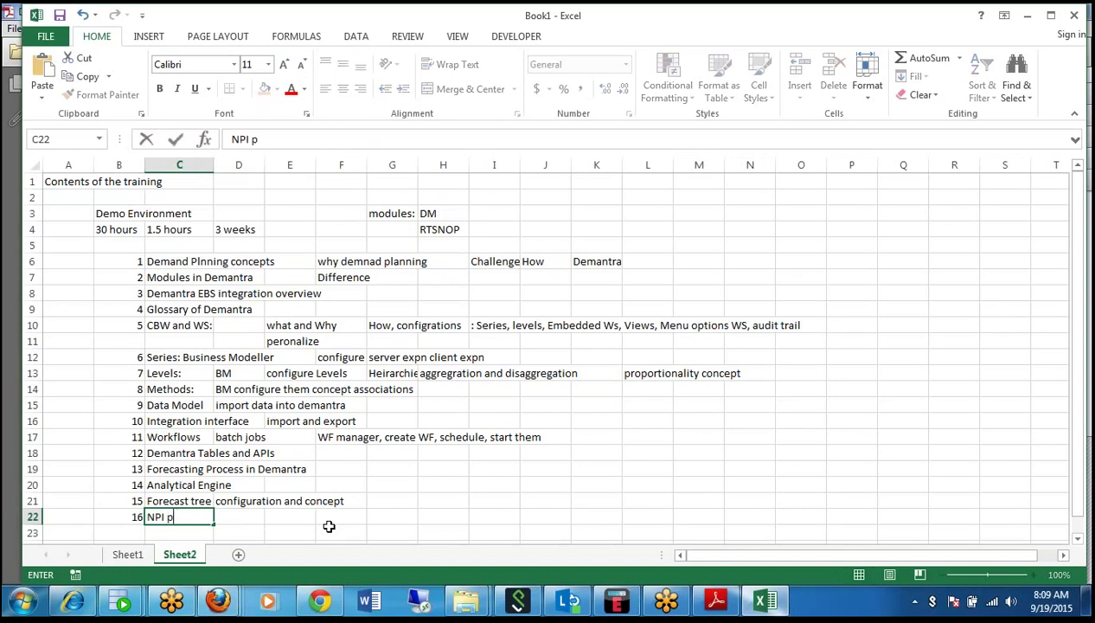
type("rocess")
key("ctrl+Return")
key("Return")
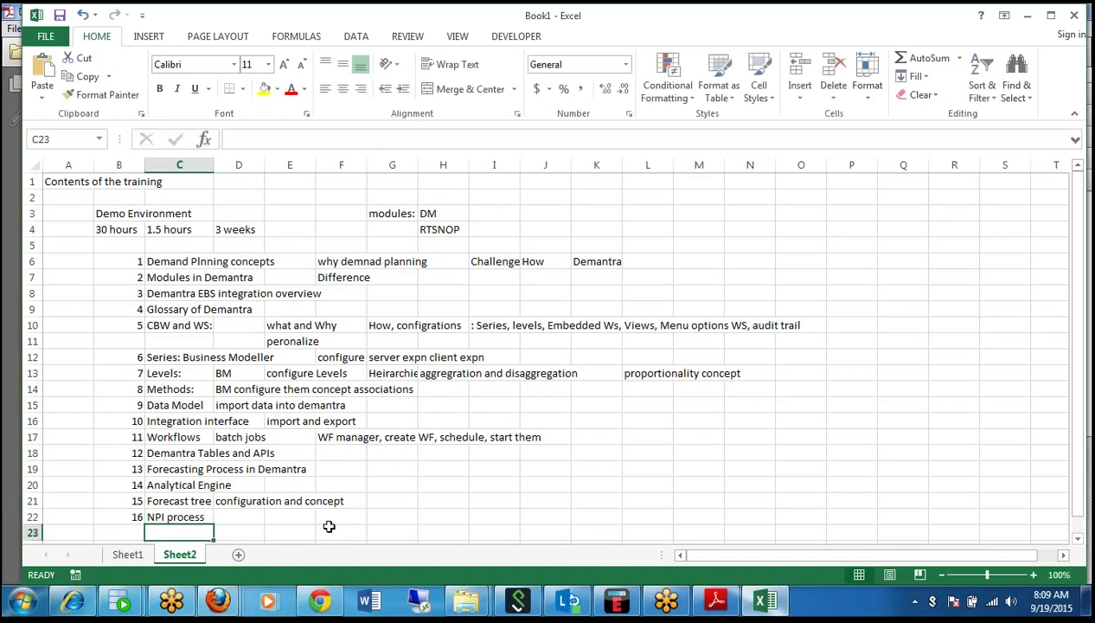
key("Left")
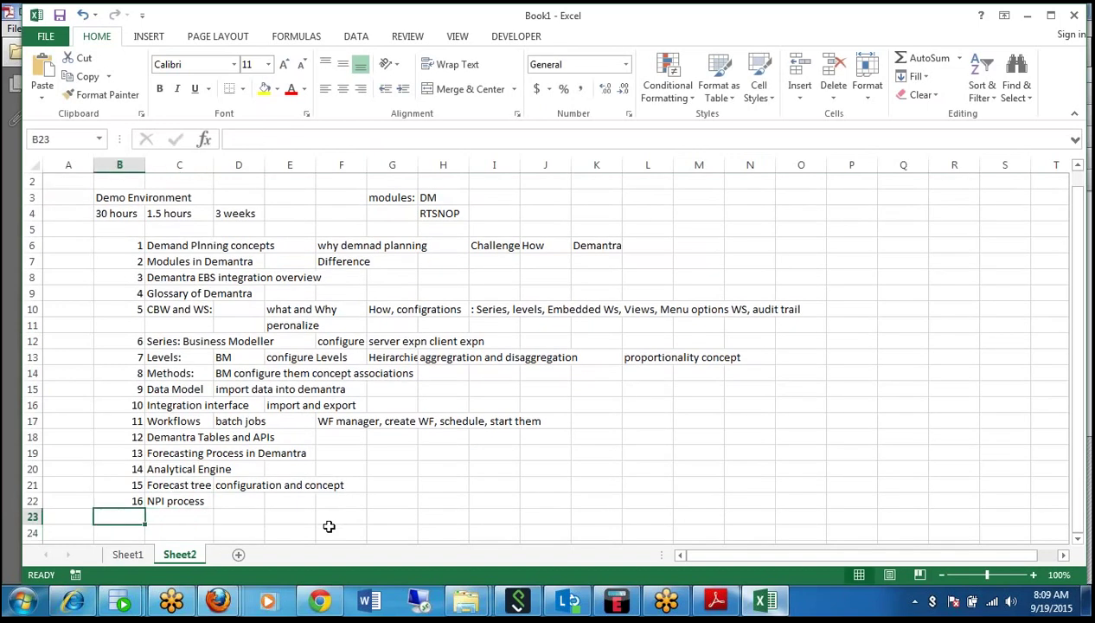
type("17")
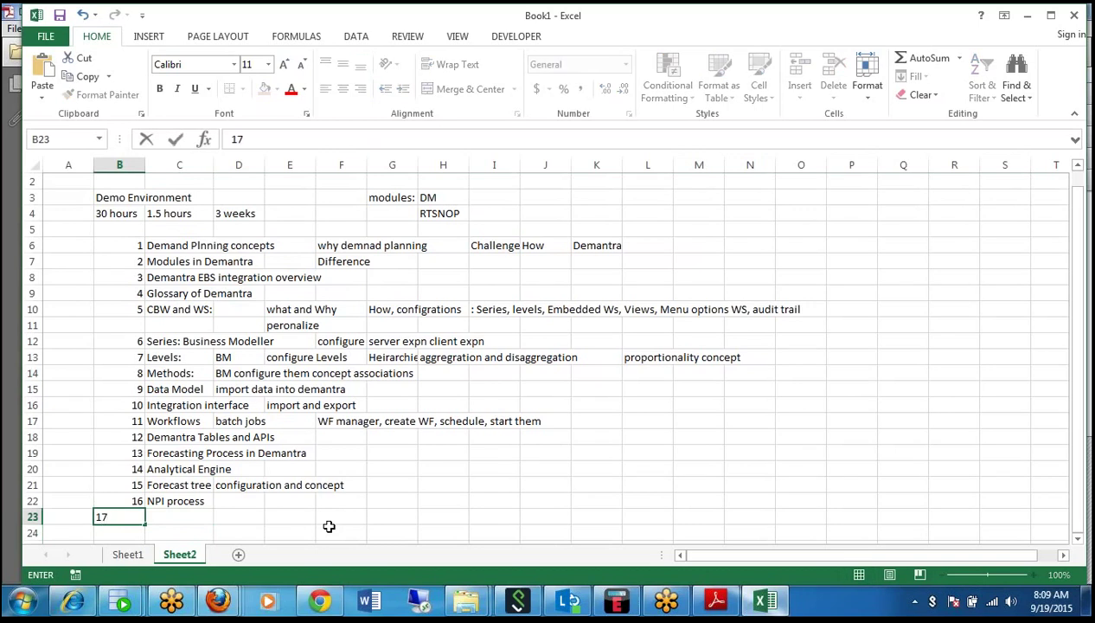
key("ctrl+Return")
key("Right")
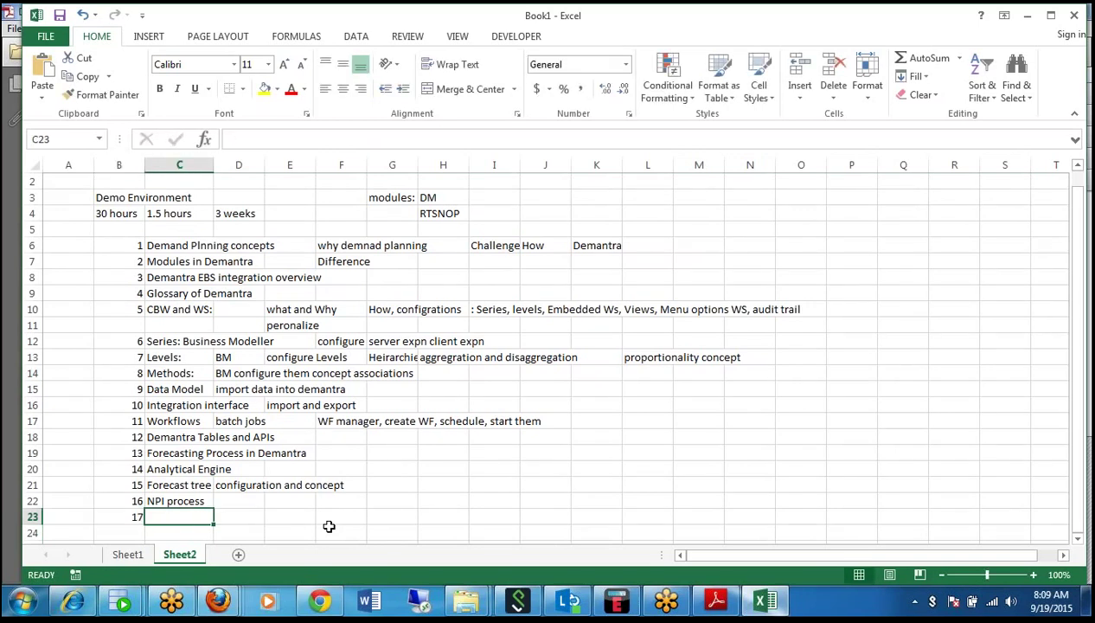
type("Implement")
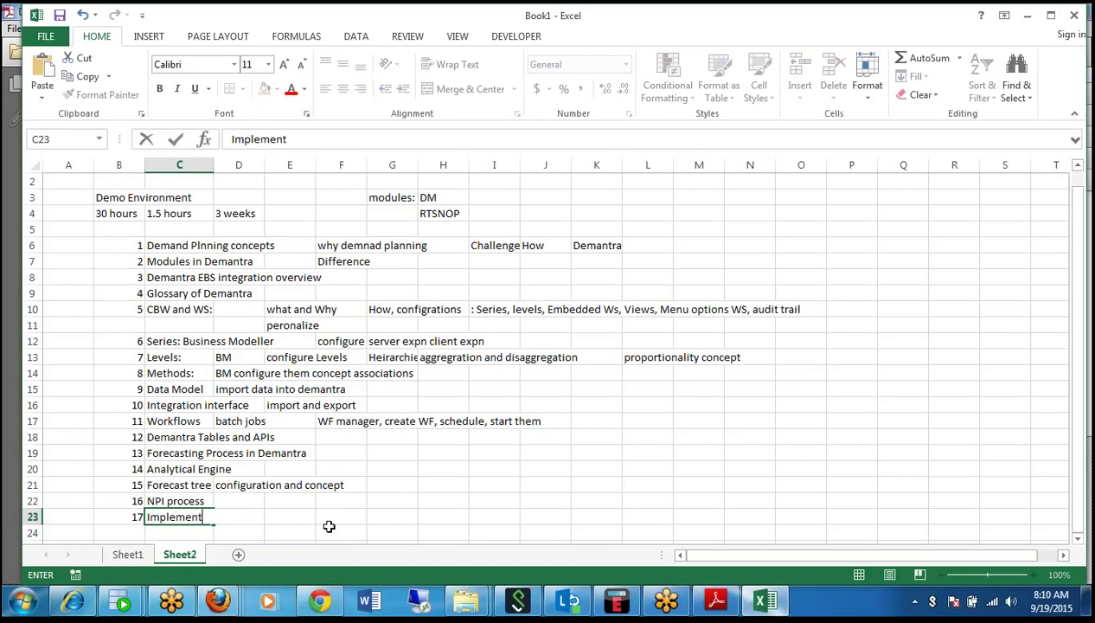
type("ation Steps")
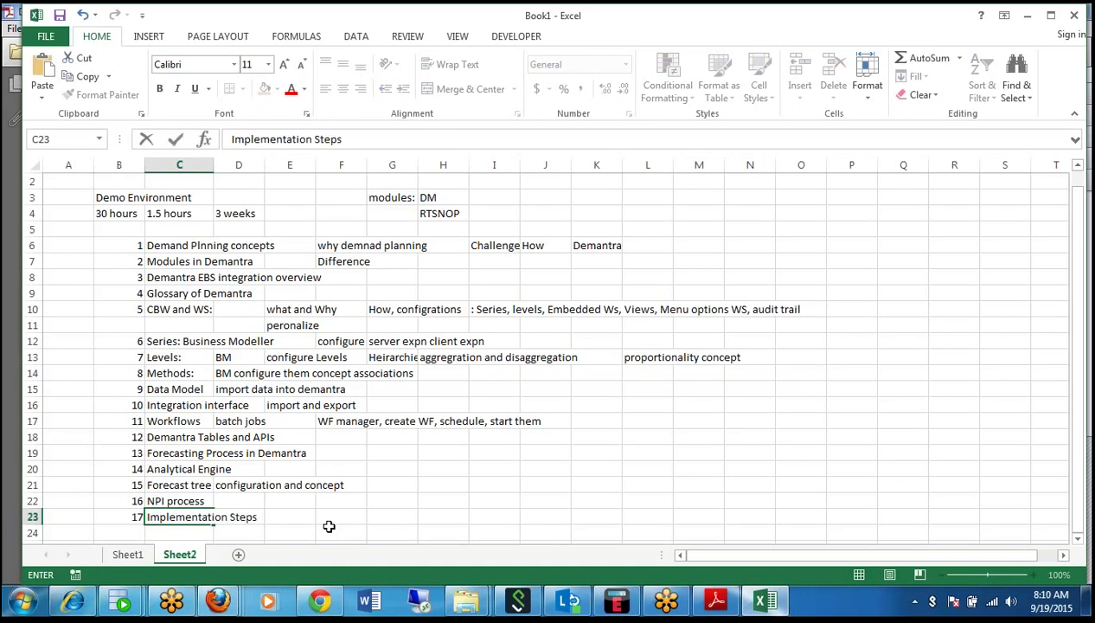
key("Return")
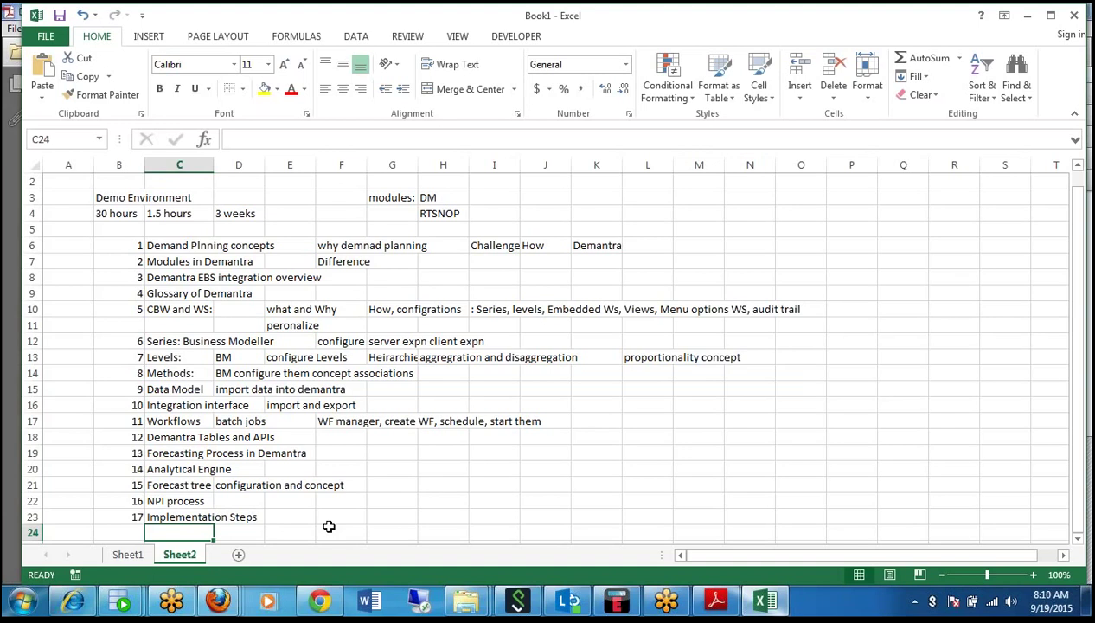
Add topic 18 'Interview questions' in row 24.
type("Intervie")
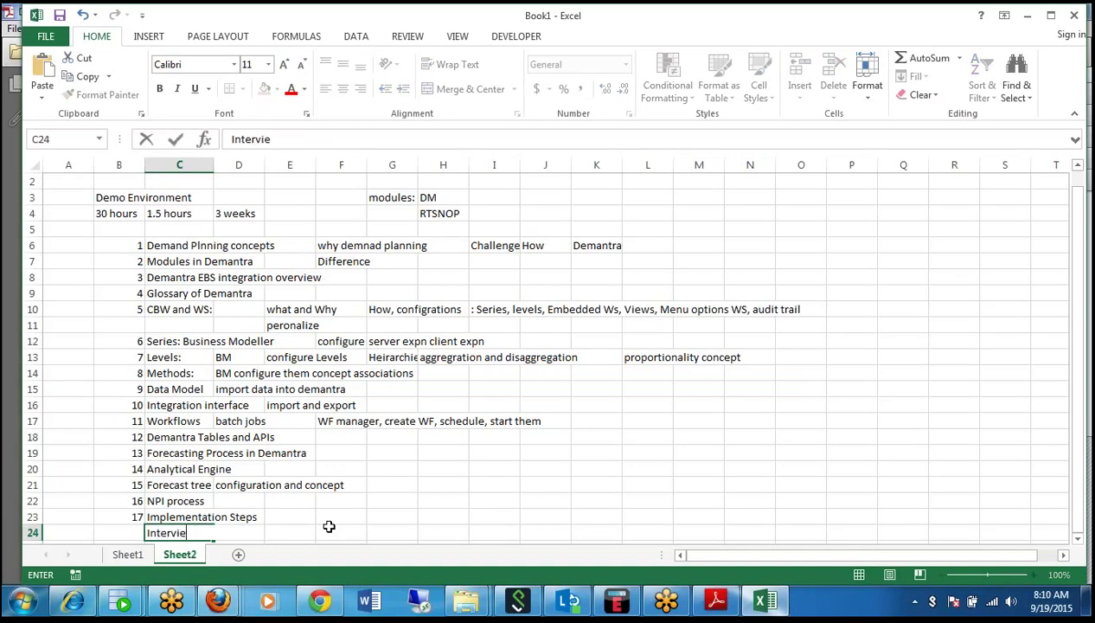
type("w questions")
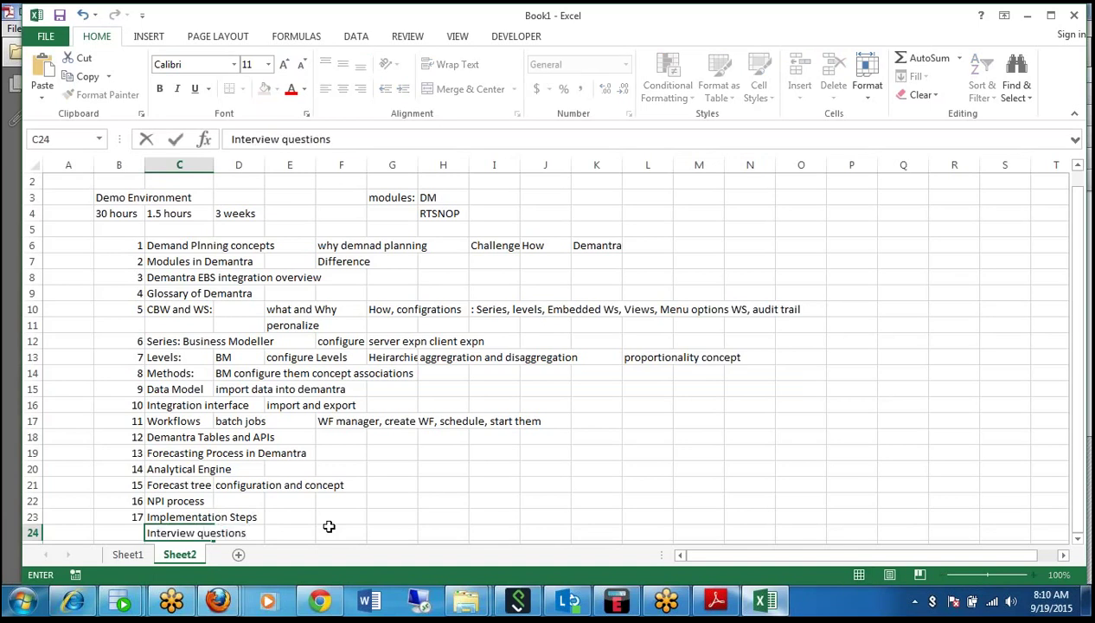
key("Return")
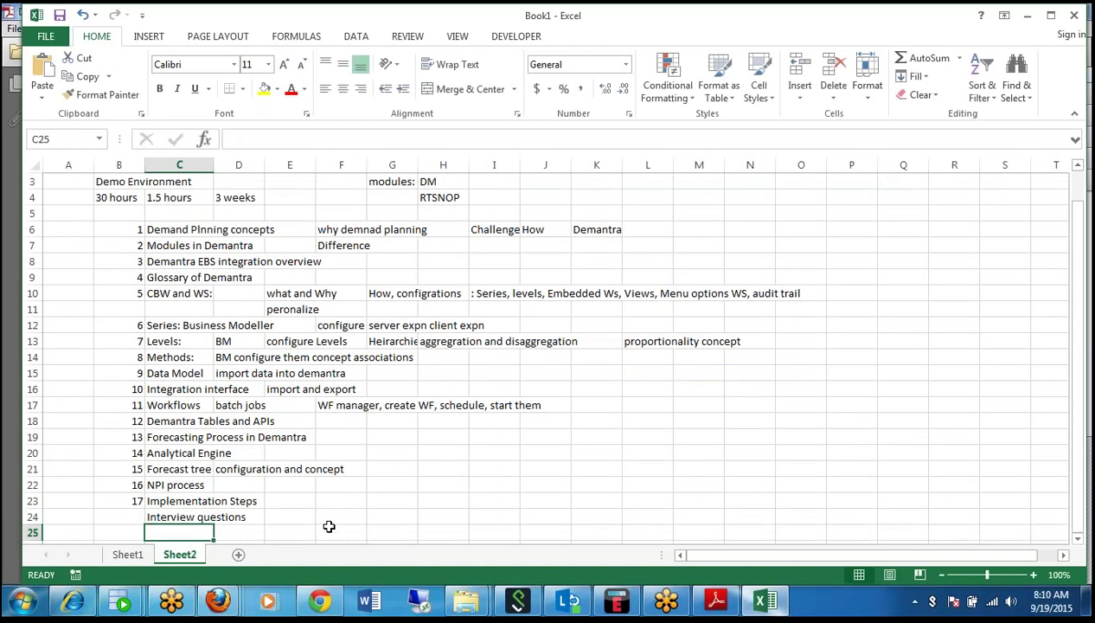
key("Up")
key("Left")
type("18")
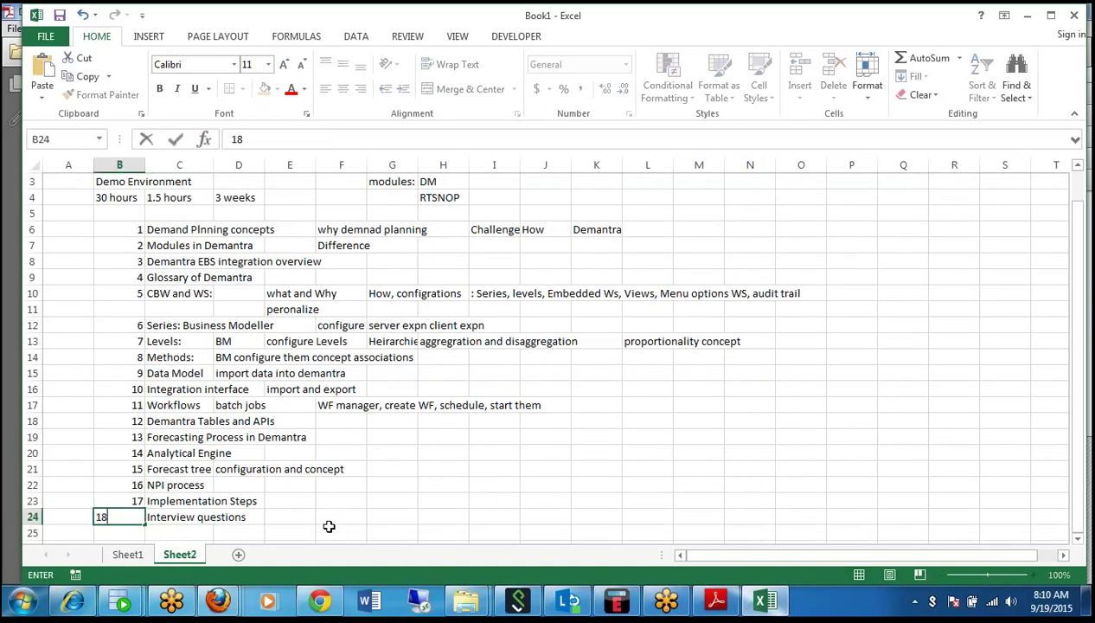
key("Return")
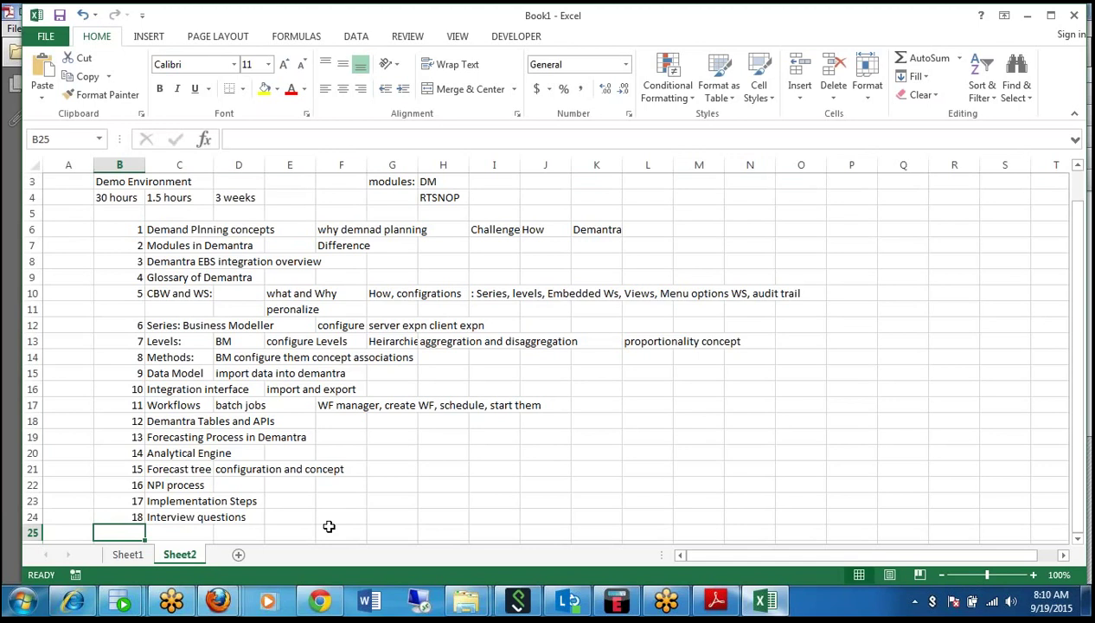
Add topic 19 'User Management' in row 25.
key("Right")
type("Use")
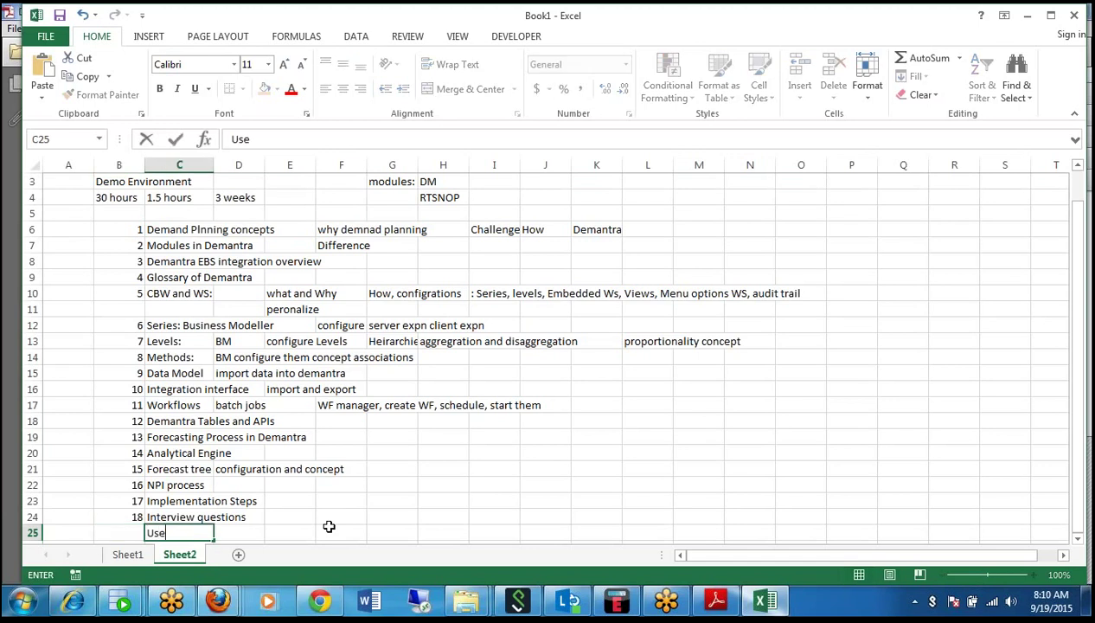
type("r Management")
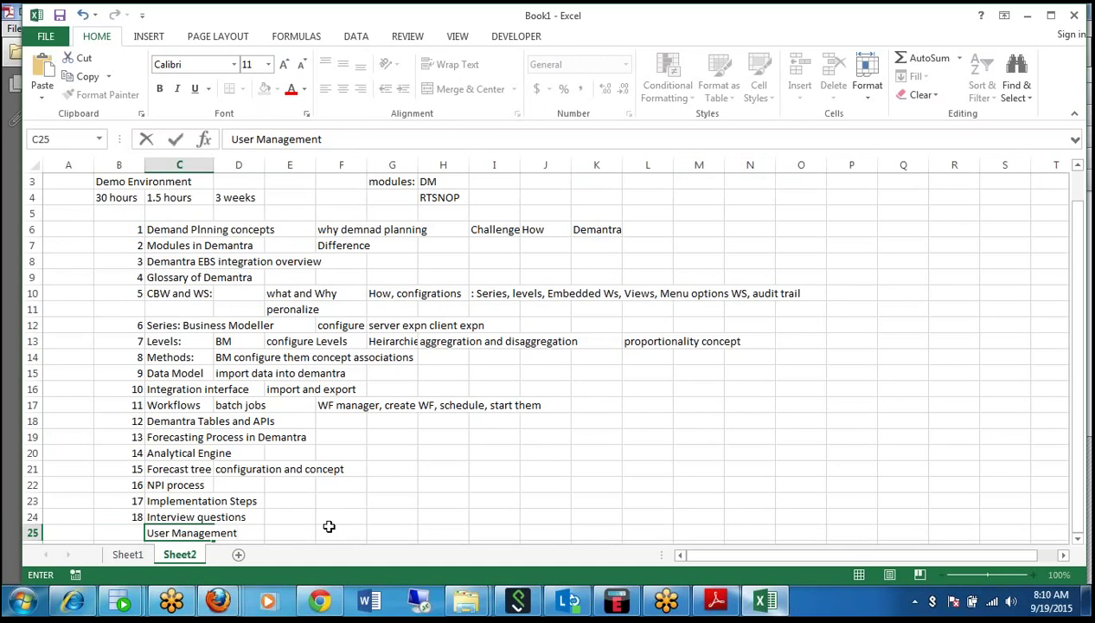
left_click(107, 527)
type("1")
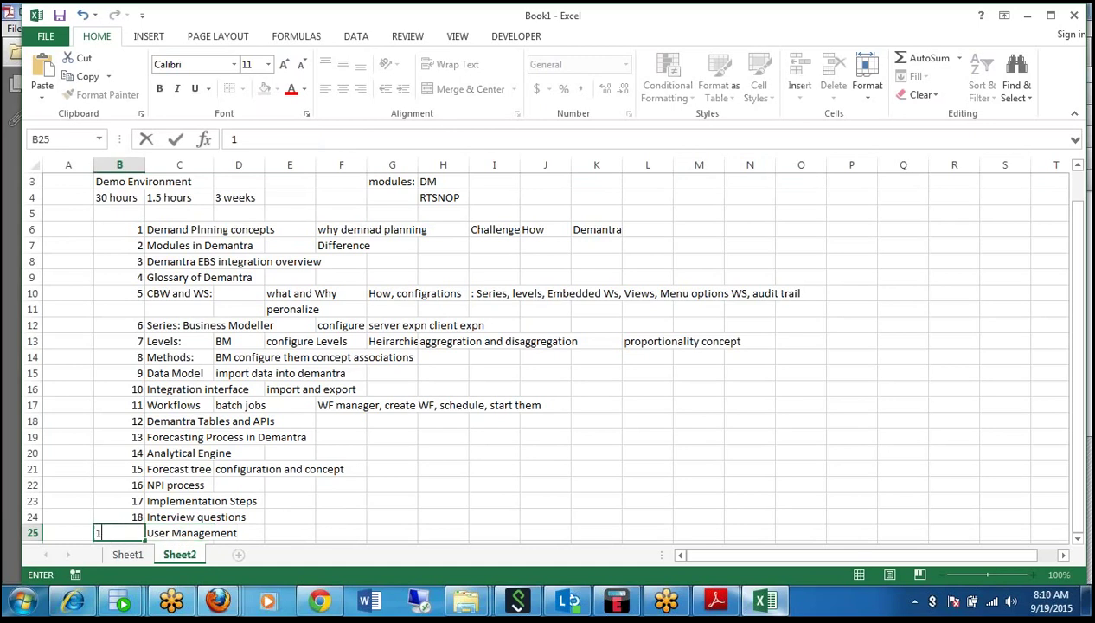
type("9")
left_click(403, 517)
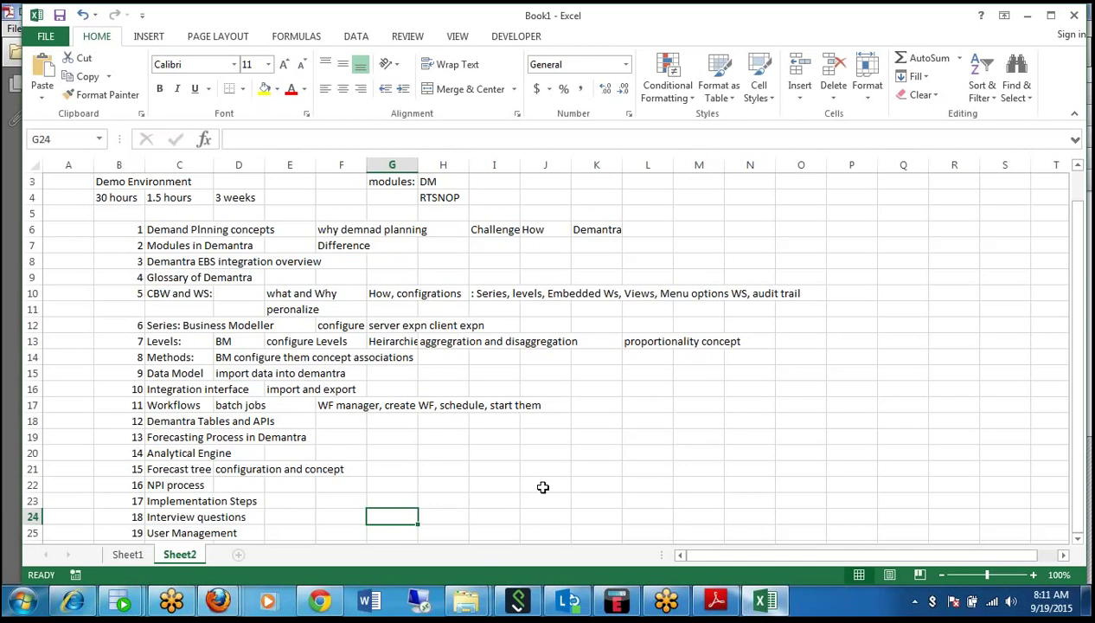
Switch to the DM_01_V1.0.pdf training slides in Adobe Reader and scroll to page 5.
key("Down")
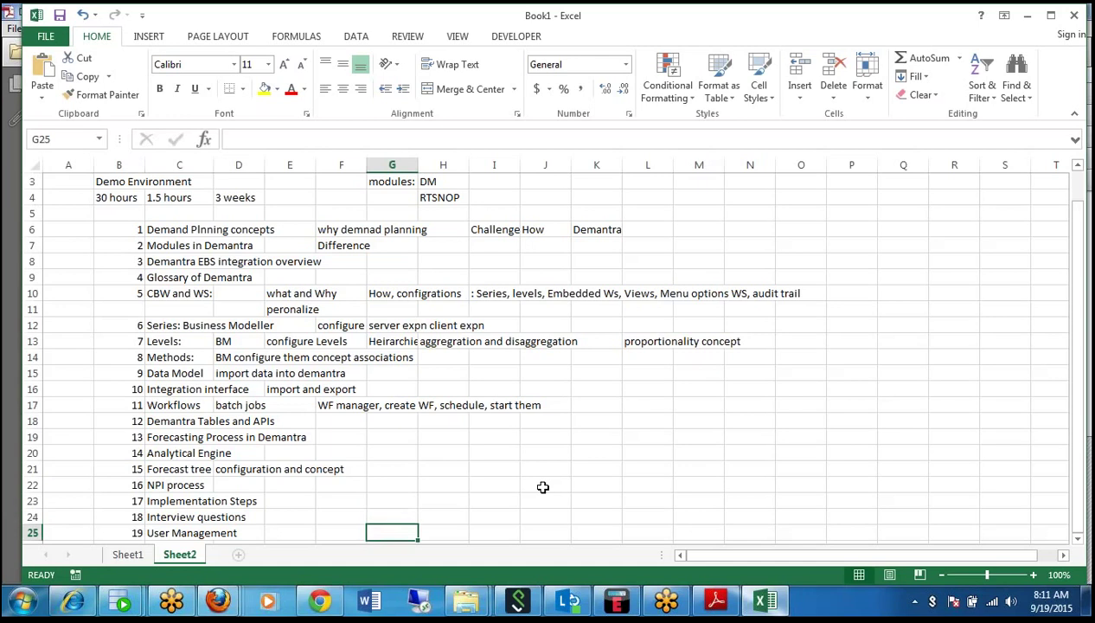
key("Up")
key("Up")
key("Up")
key("Up")
key("Up")
key("Up")
key("Up")
key("Up")
key("Up")
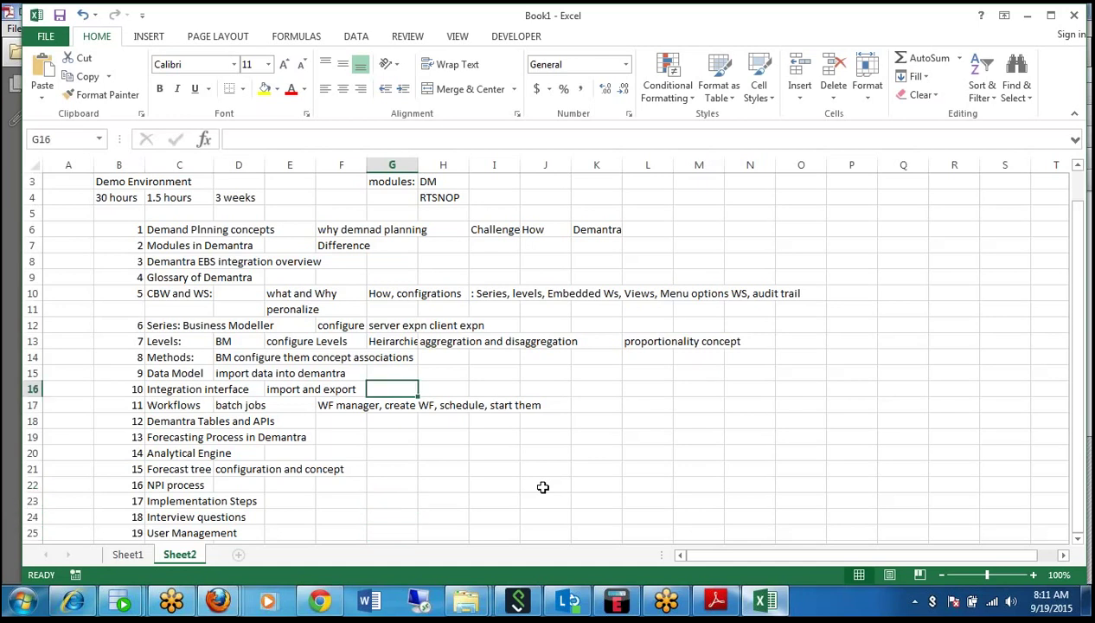
key("Up")
key("Up")
key("Up")
key("Up")
key("Up")
key("Up")
key("Up")
key("Up")
key("Up")
key("Up")
key("Up")
key("Up")
key("Up")
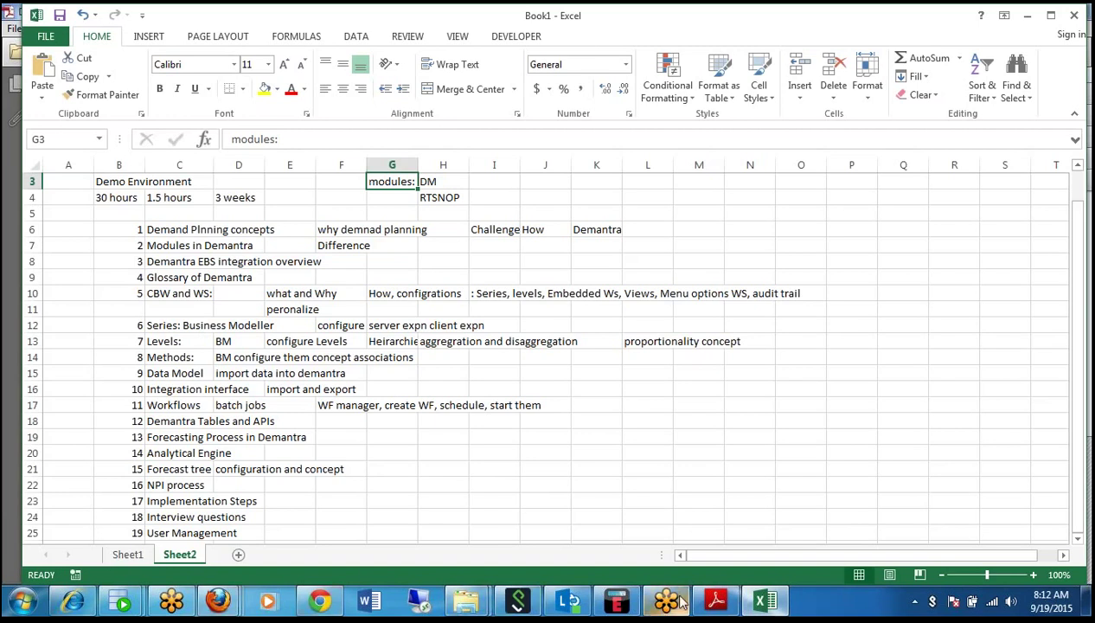
left_click(716, 600)
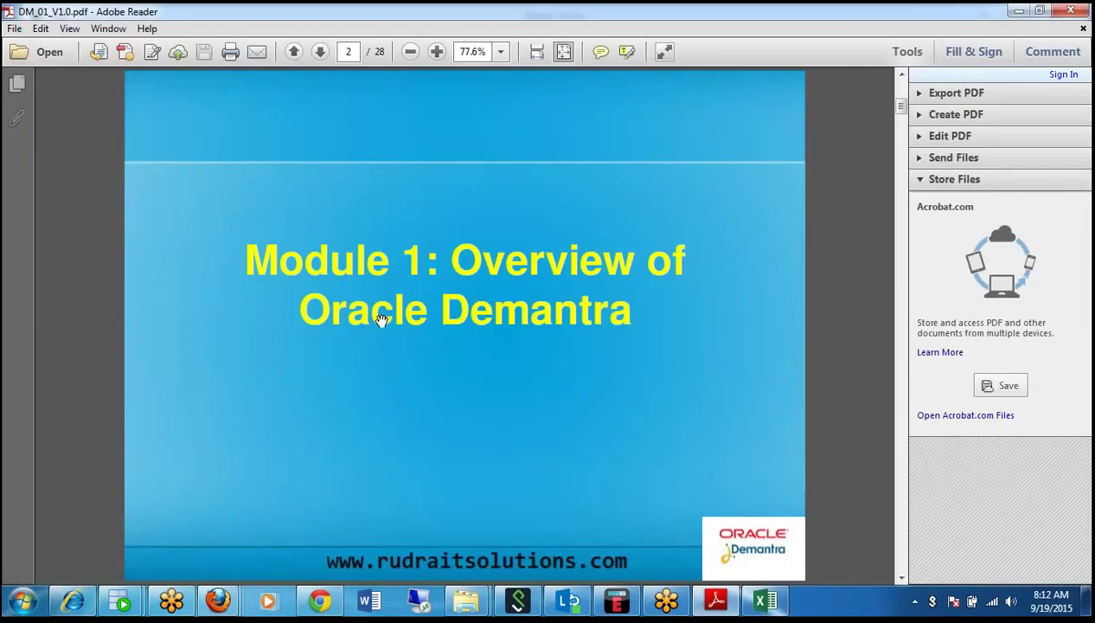
scroll(381, 320, "down", 2)
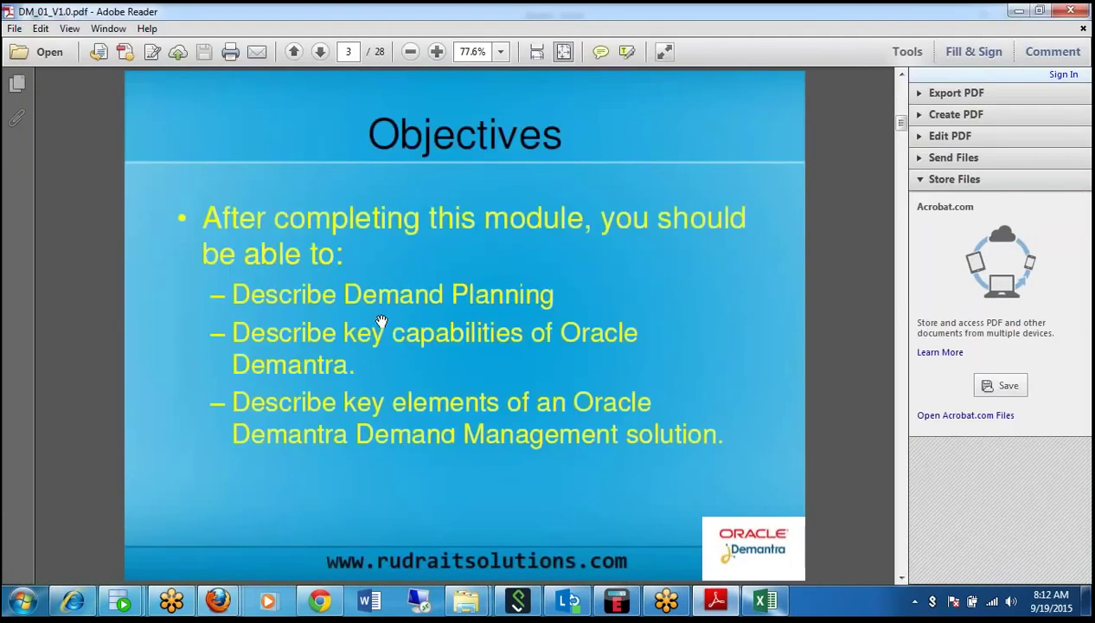
scroll(381, 319, "down", 2)
scroll(382, 320, "down", 2)
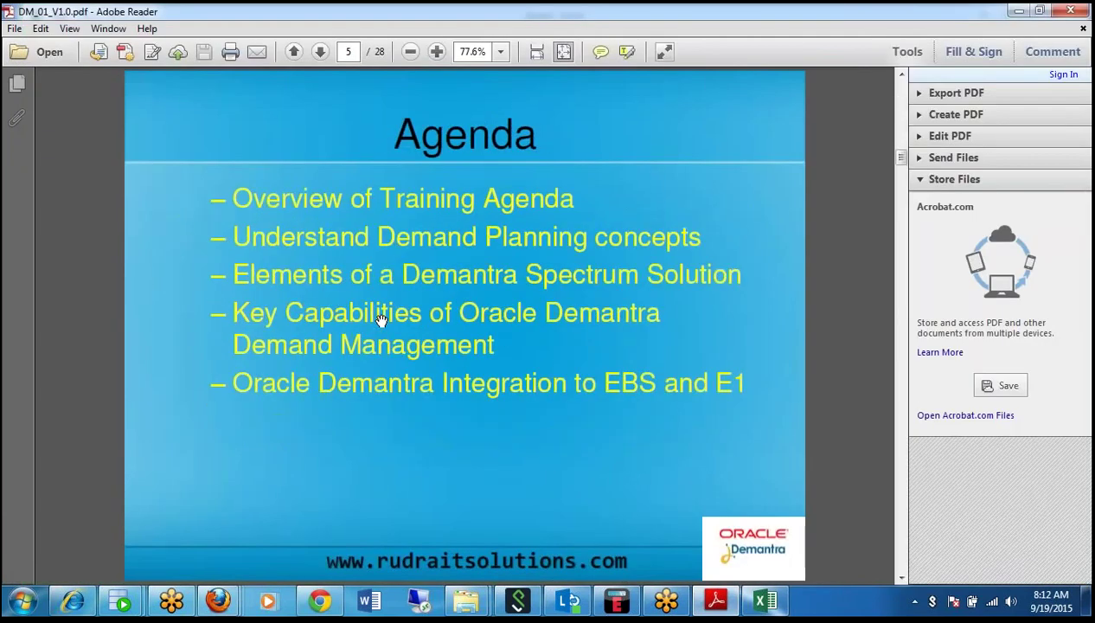
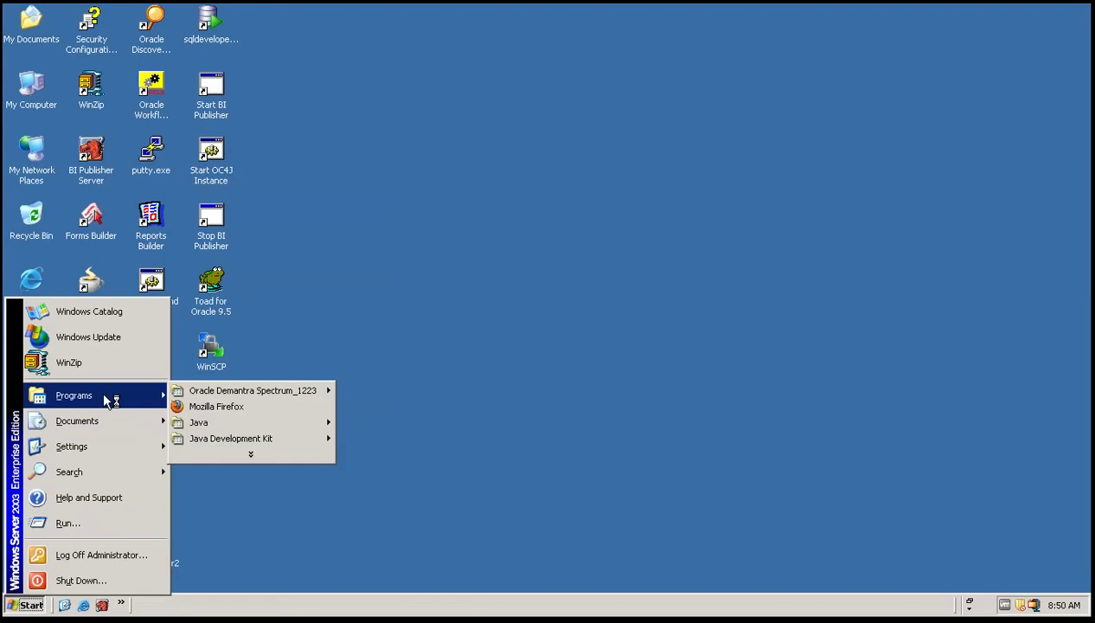
Start the Demantra web server from the Oracle Demantra Spectrum_1223 programs menu.
mouse_move(241, 394)
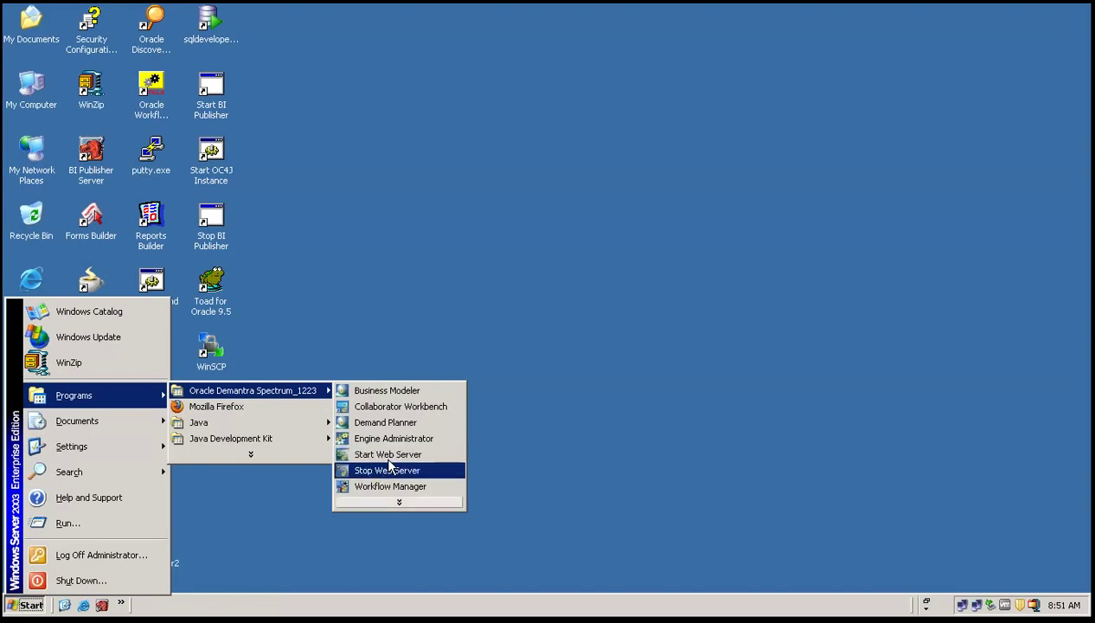
left_click(388, 455)
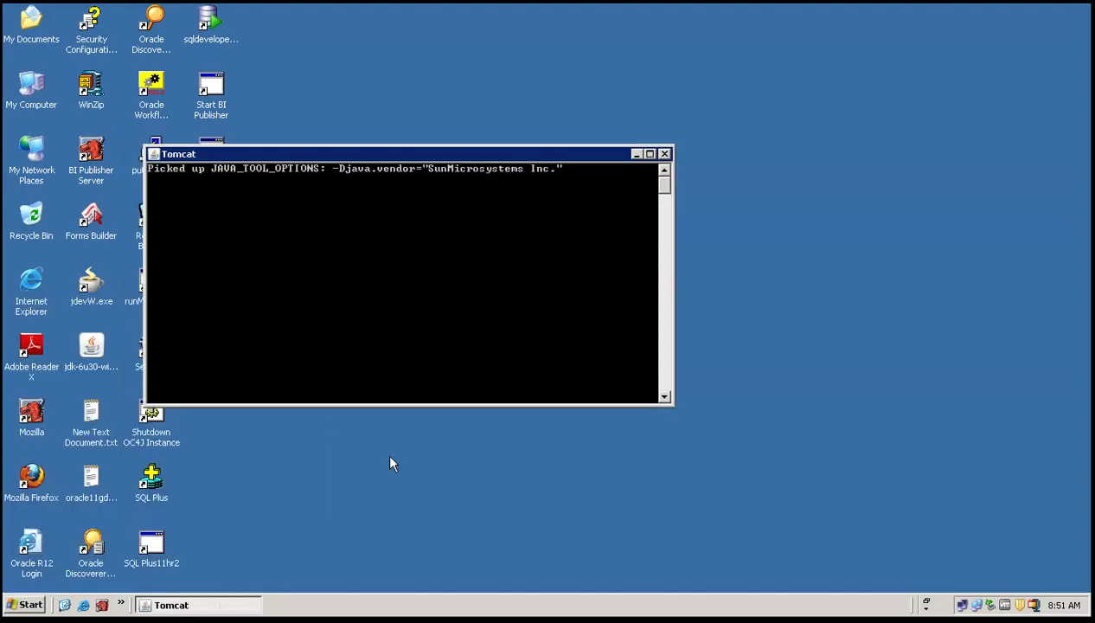
Let Tomcat finish starting on http-8080, then reopen the Oracle Demantra Spectrum_1223 programs list.
left_click(19, 603)
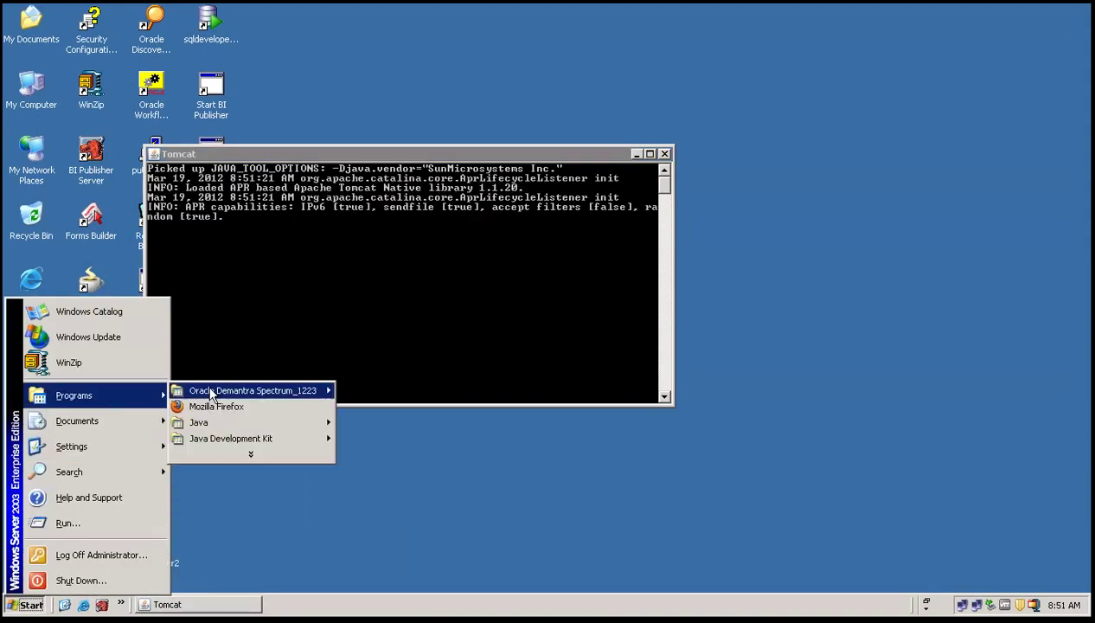
mouse_move(308, 388)
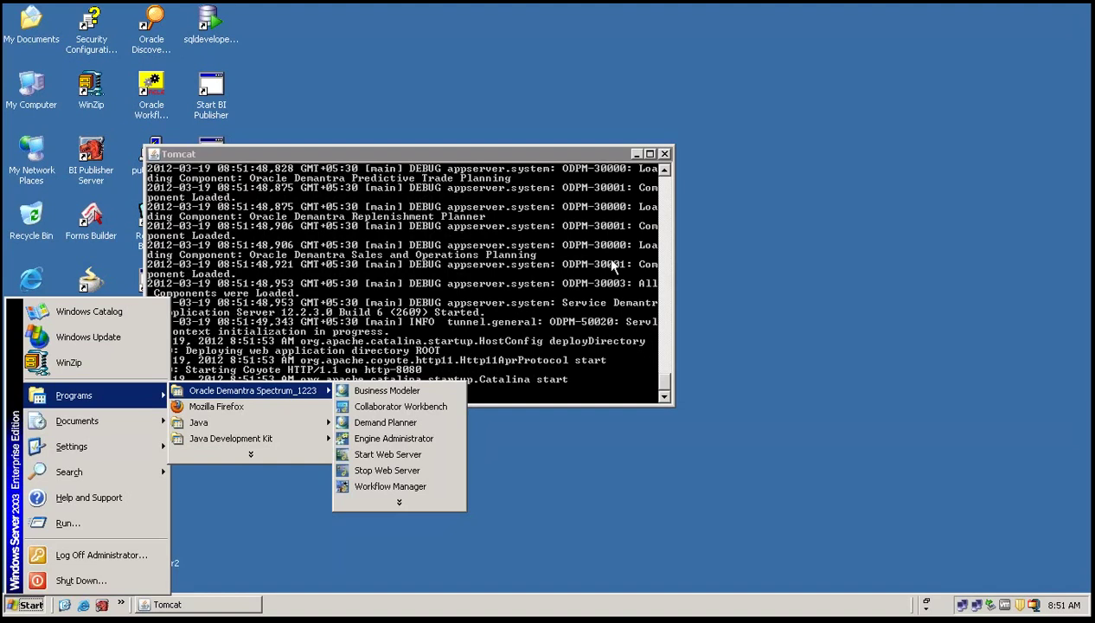
left_click(611, 265)
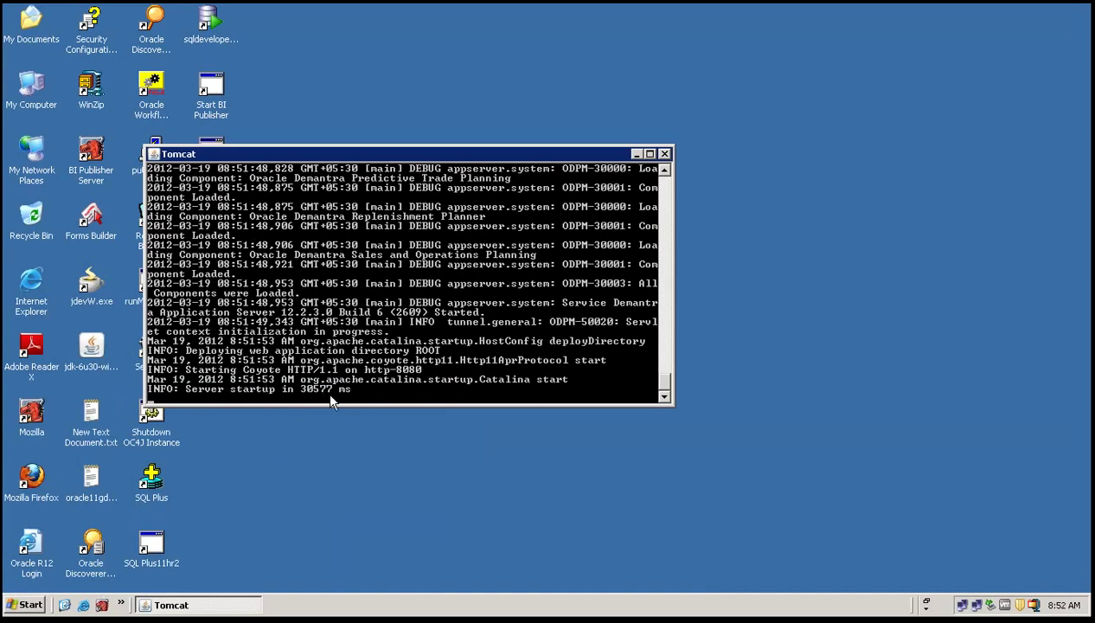
left_click(23, 605)
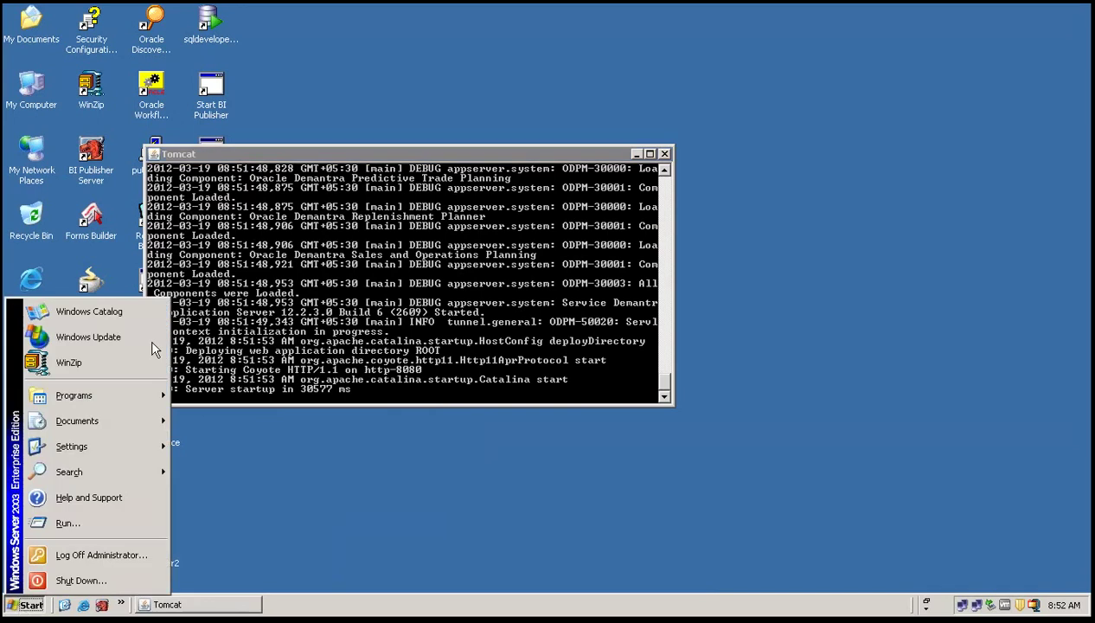
Launch Collaborator Workbench and maximize the Internet Explorer login page.
mouse_move(147, 395)
mouse_move(229, 393)
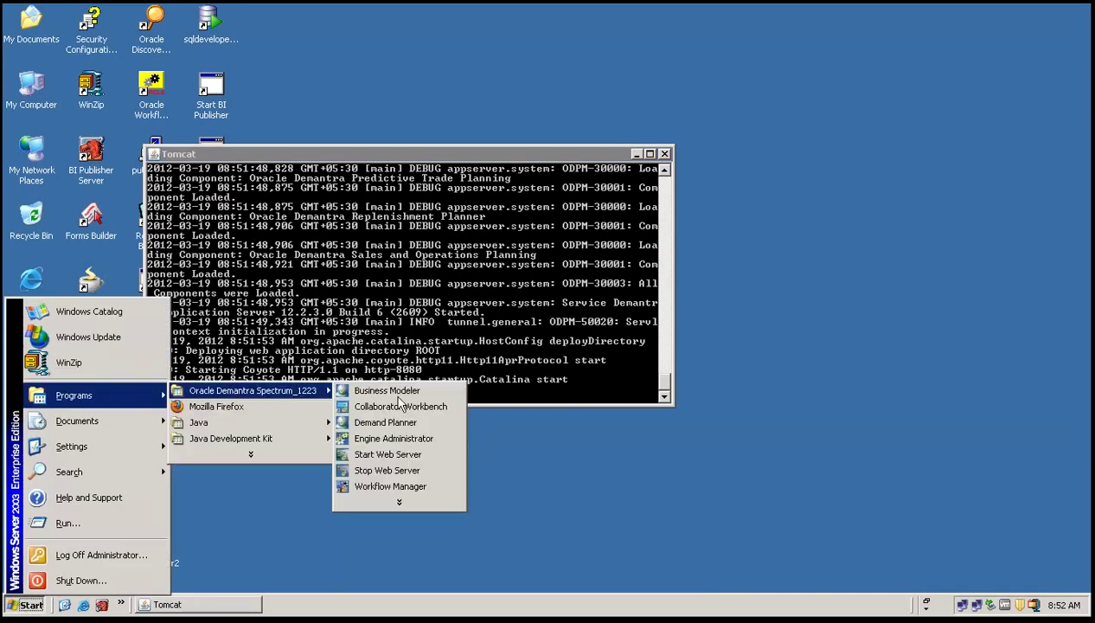
left_click(419, 405)
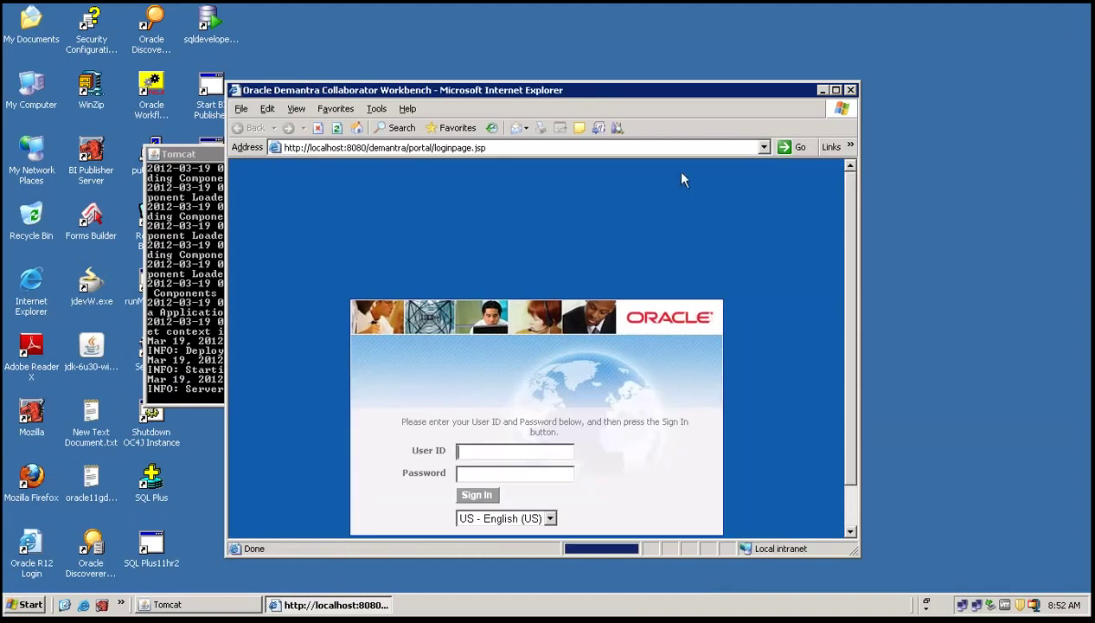
left_click(835, 90)
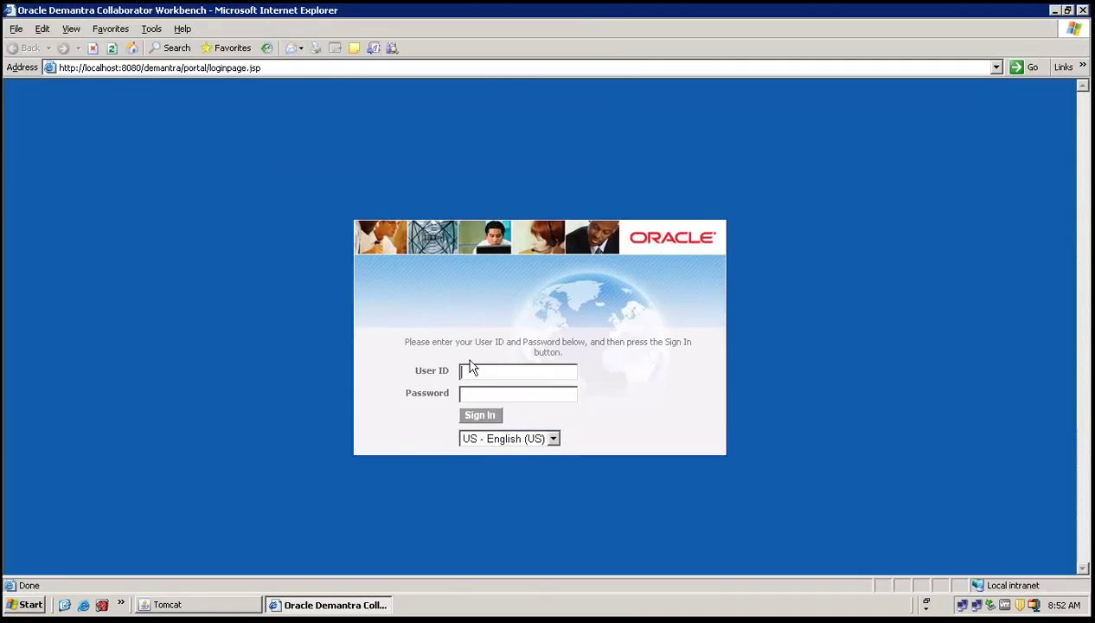
Sign in to the workbench with the user ID and password.
key("Tab")
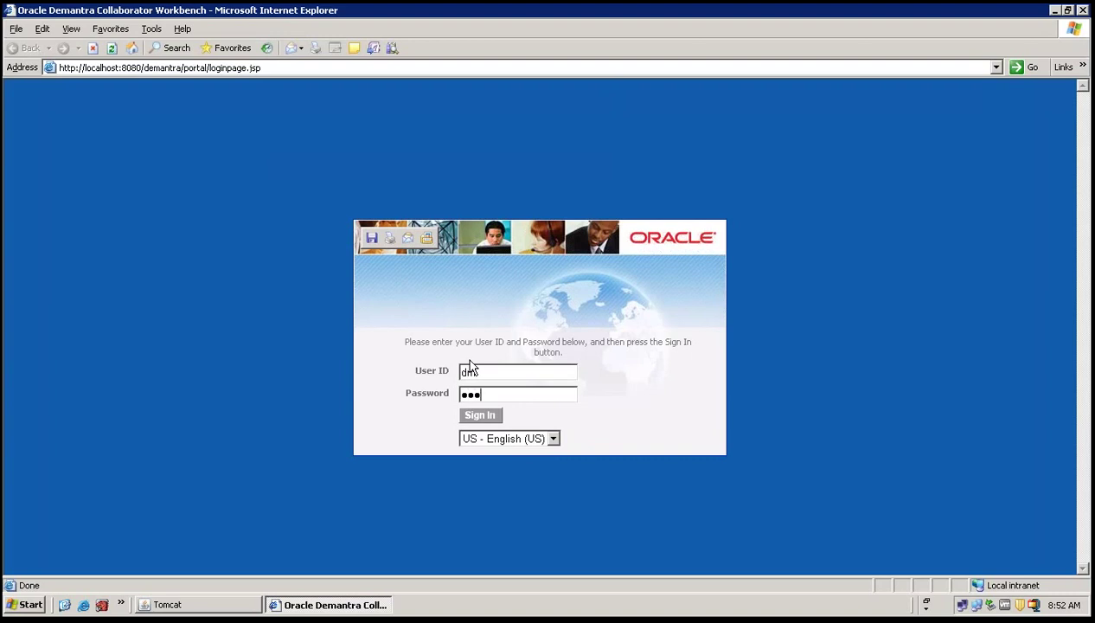
key("Return")
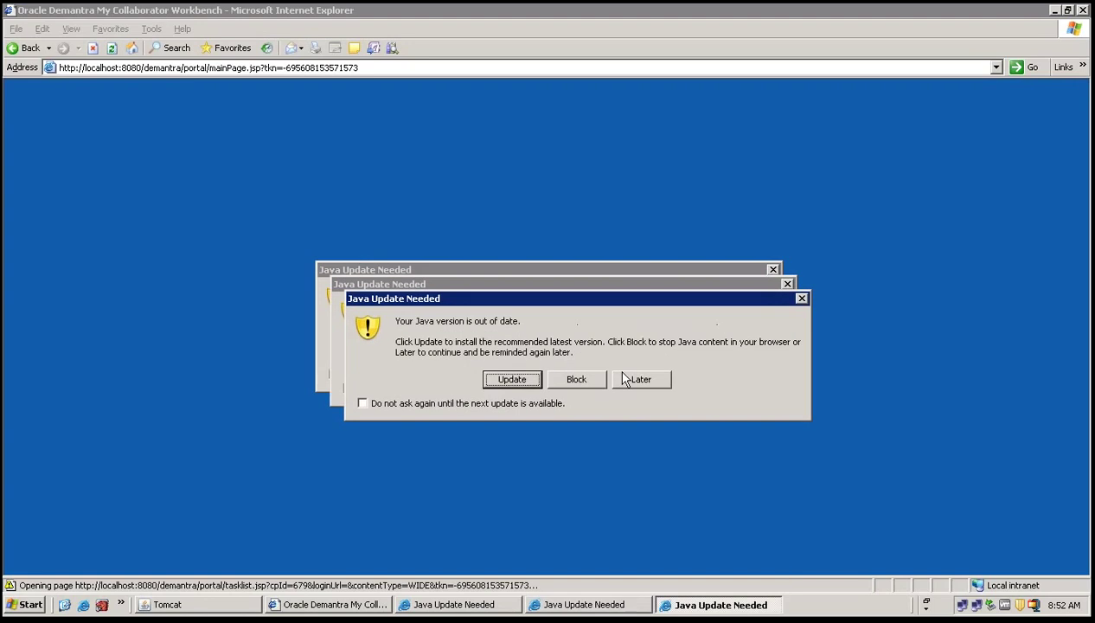
Postpone all three Java Update prompts with Later.
left_click(624, 380)
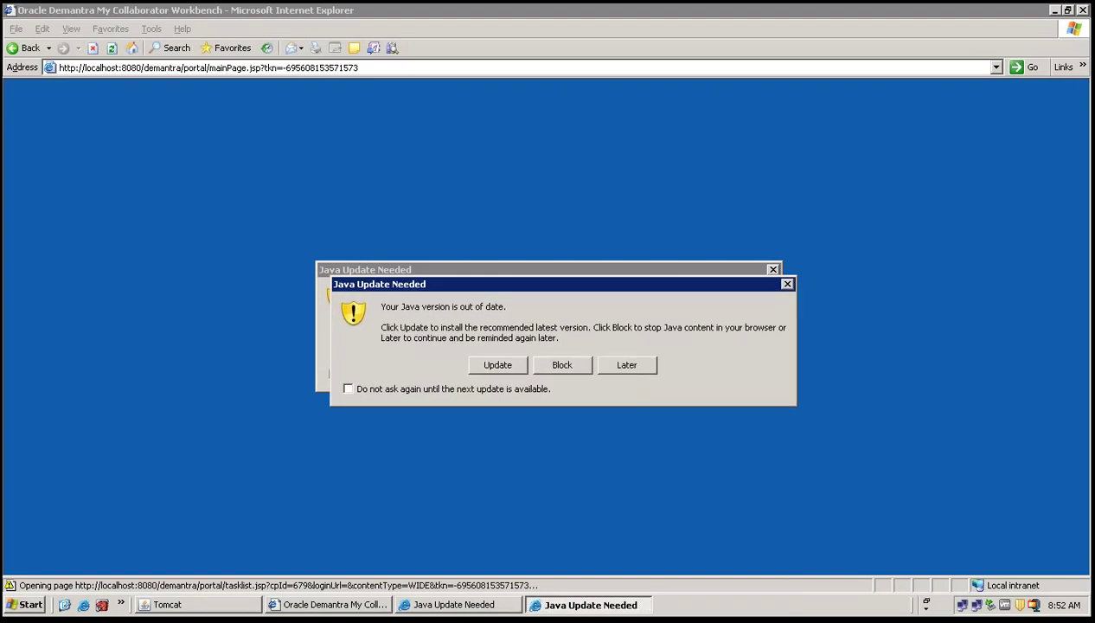
left_click(624, 370)
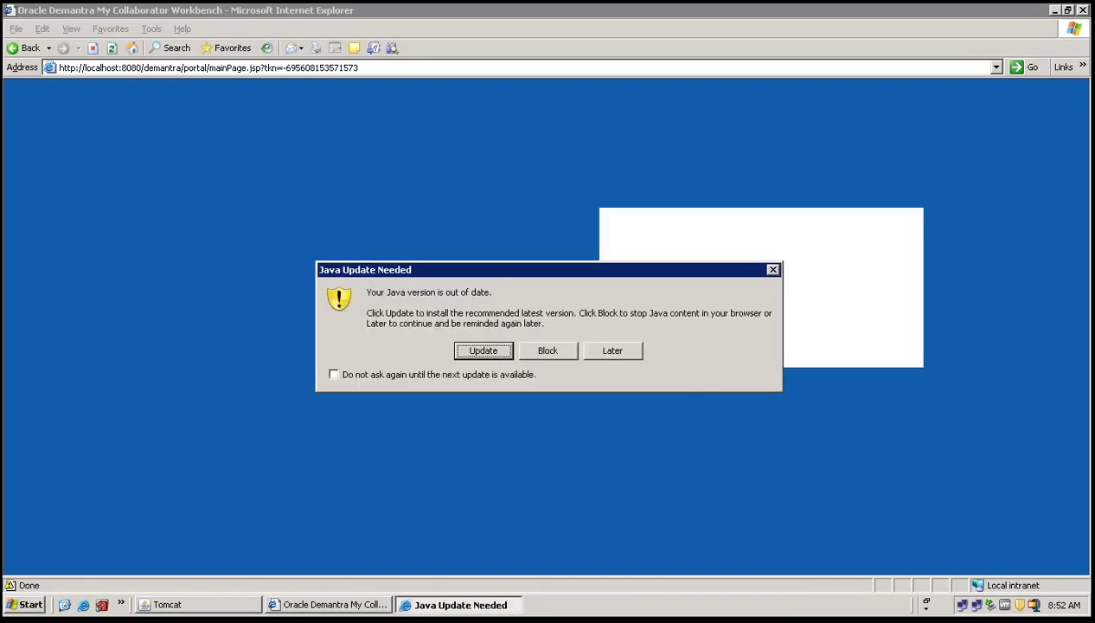
left_click(619, 351)
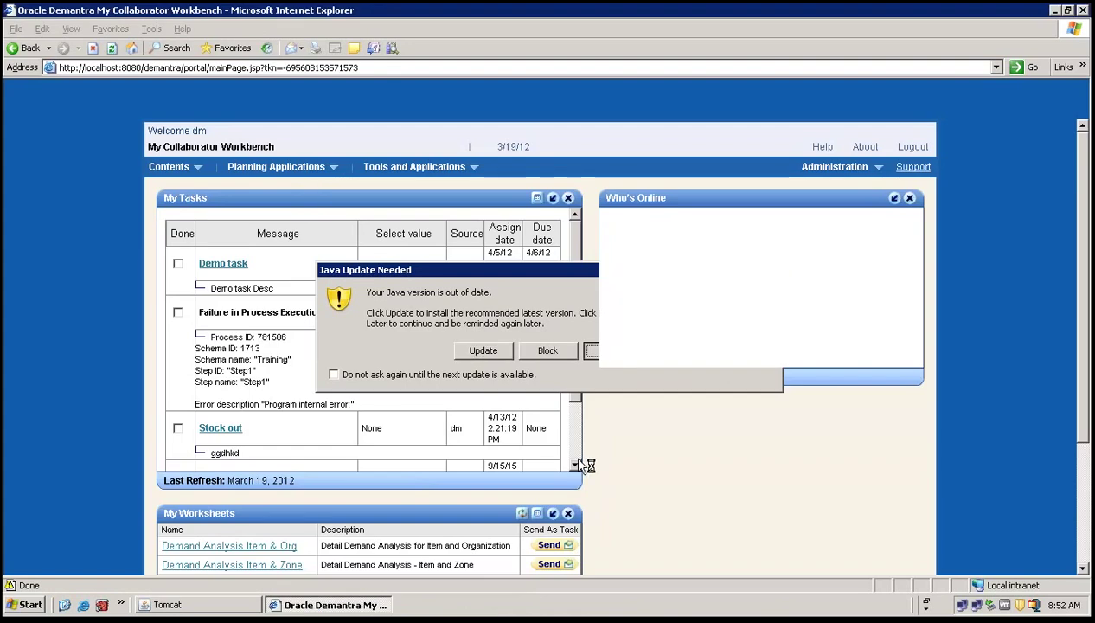
Accept the Java risk, run the applet, continue, and request the Demand Analysis Item & Org worksheet.
left_click(257, 550)
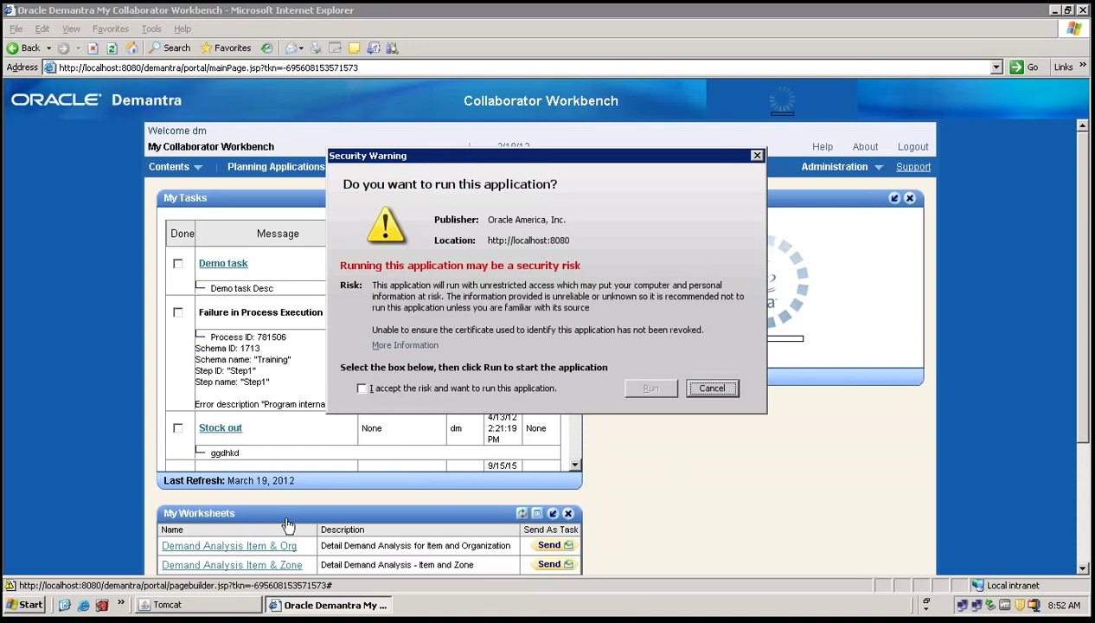
left_click(478, 388)
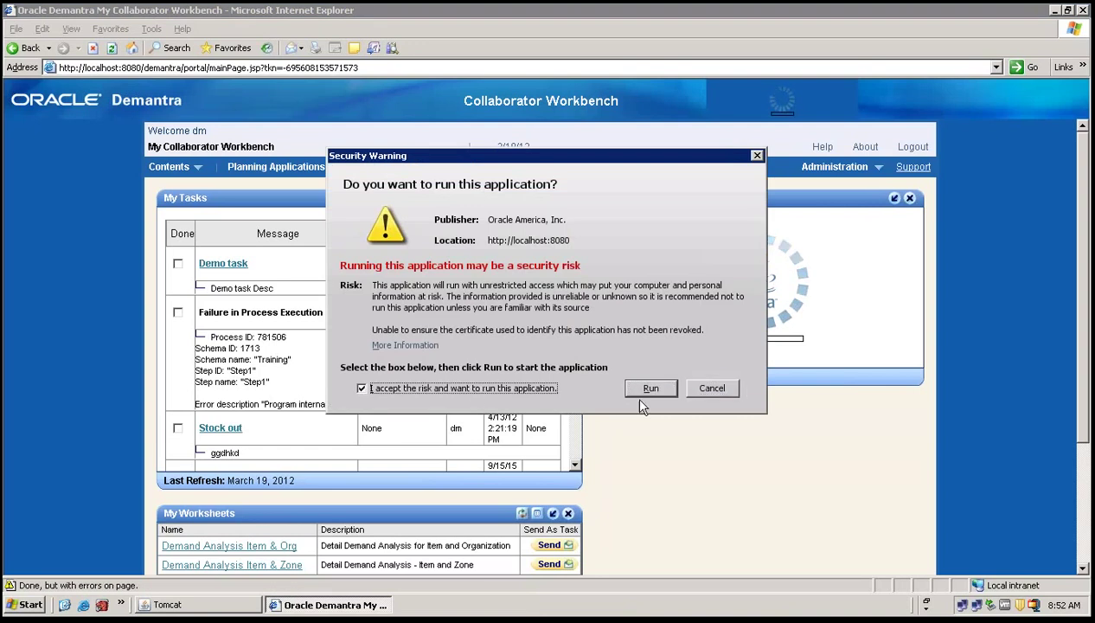
left_click(650, 389)
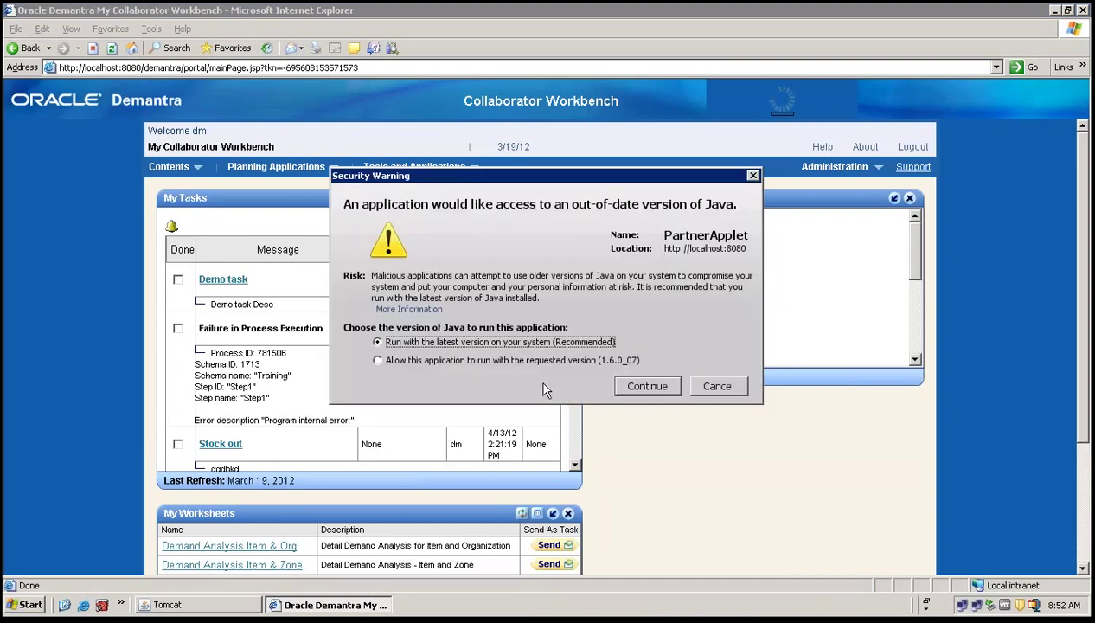
left_click(644, 388)
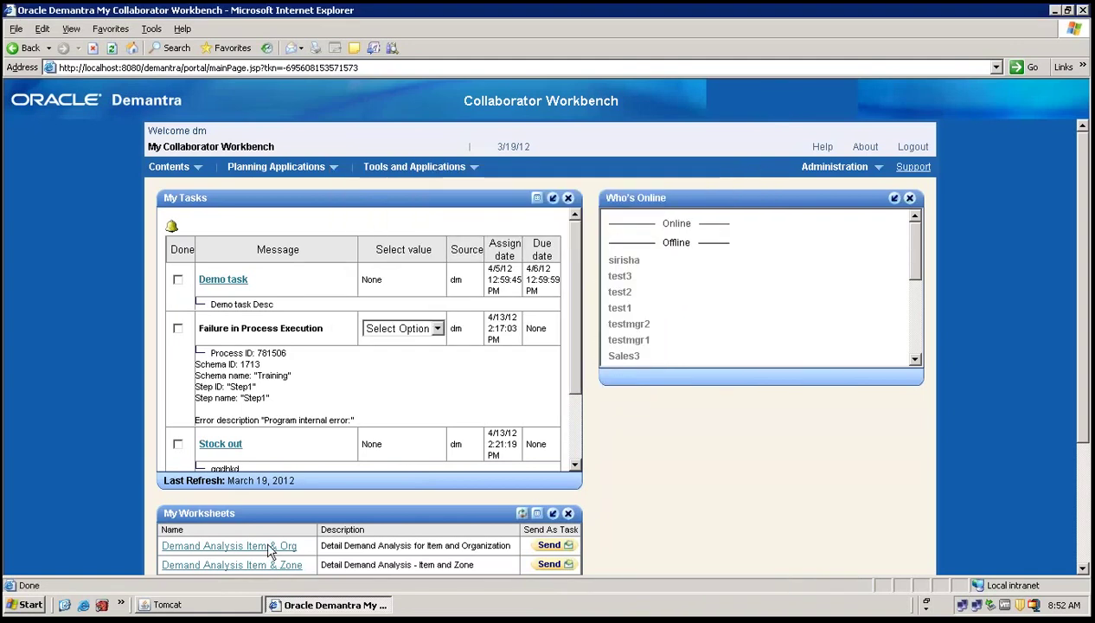
left_click(270, 545)
Review the Demantra components slide in the PDF, then restore the remote server session.
left_click(270, 546)
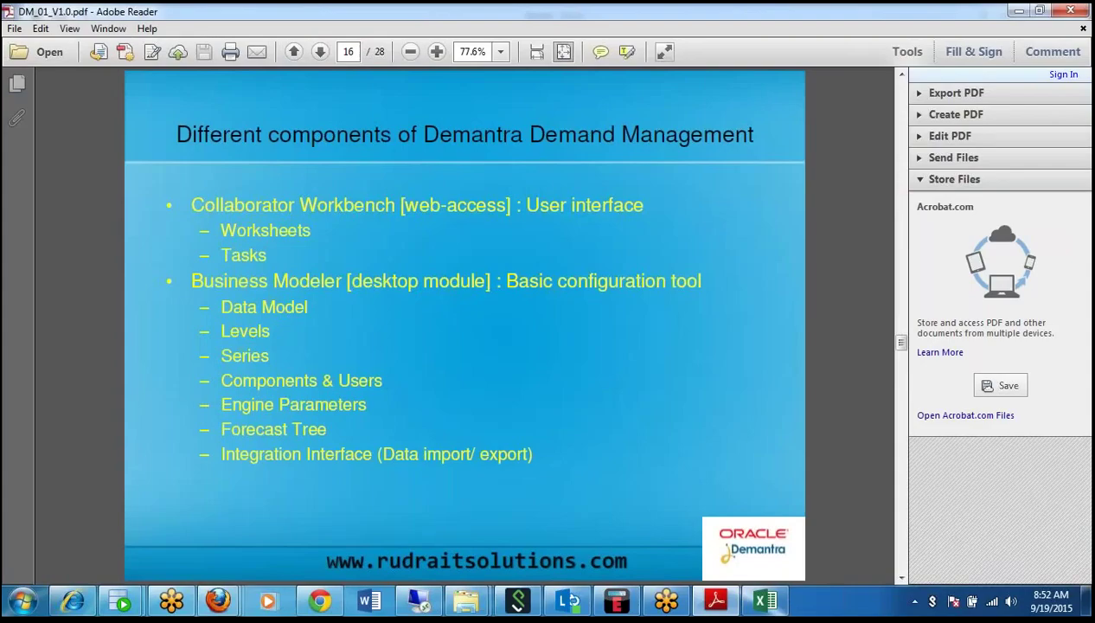
key("alt+Tab")
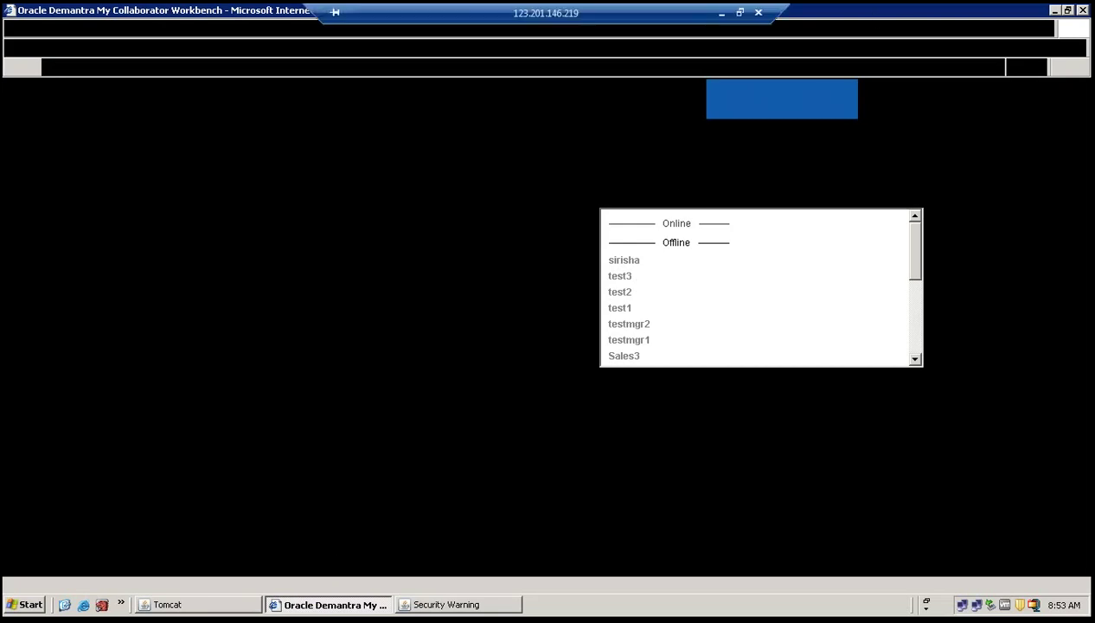
left_click(721, 13)
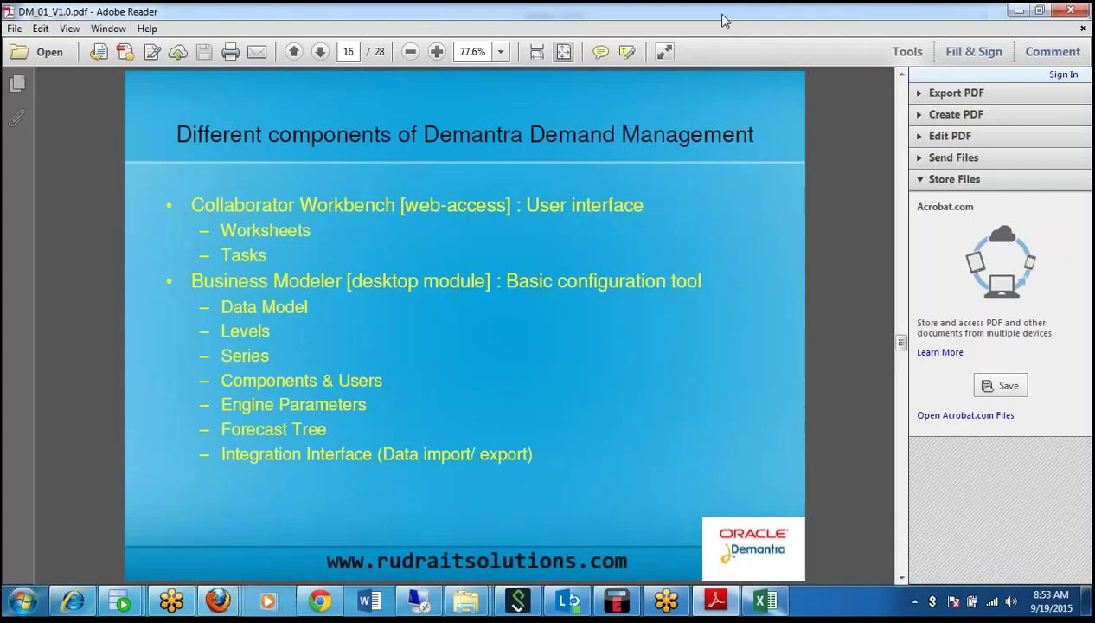
left_click(418, 600)
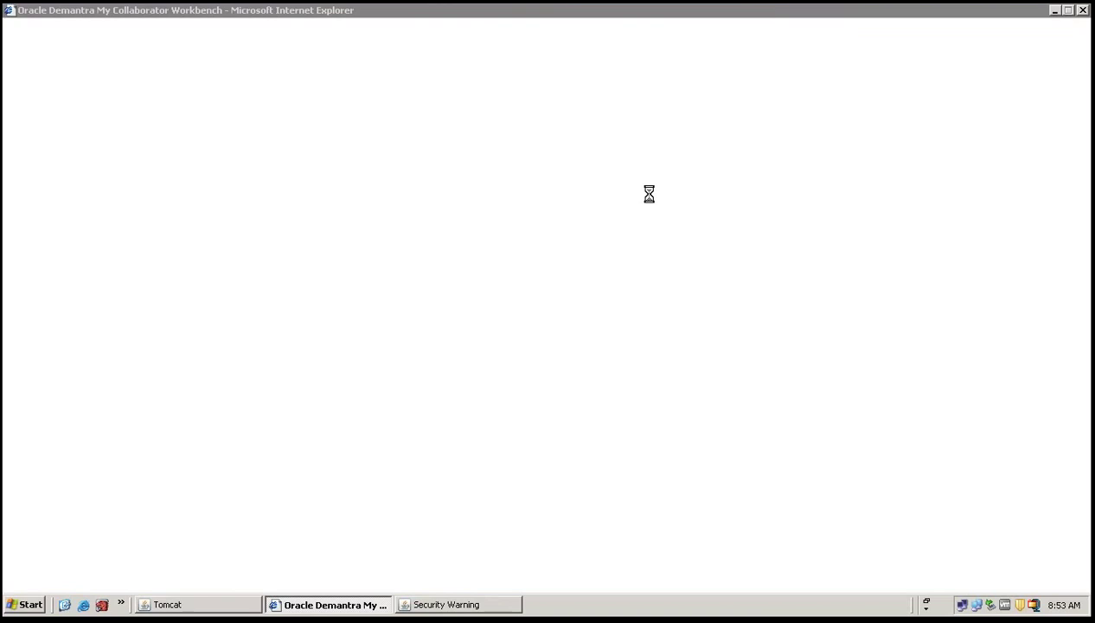
Approve the Java Security Warning with Run and bring the workbench portal forward.
mouse_move(469, 17)
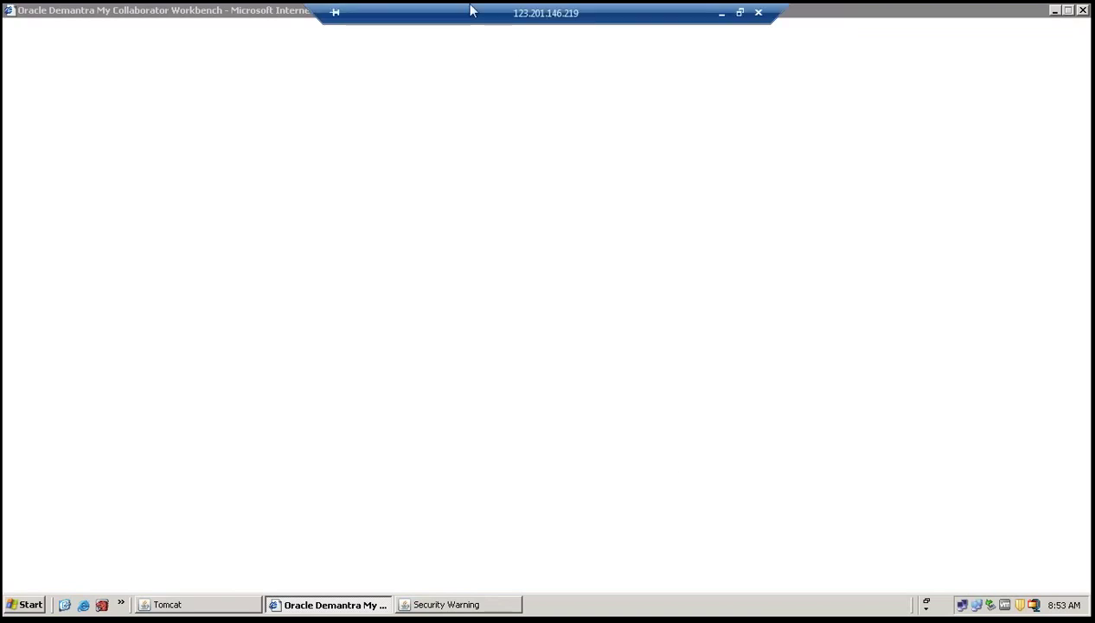
left_click(361, 606)
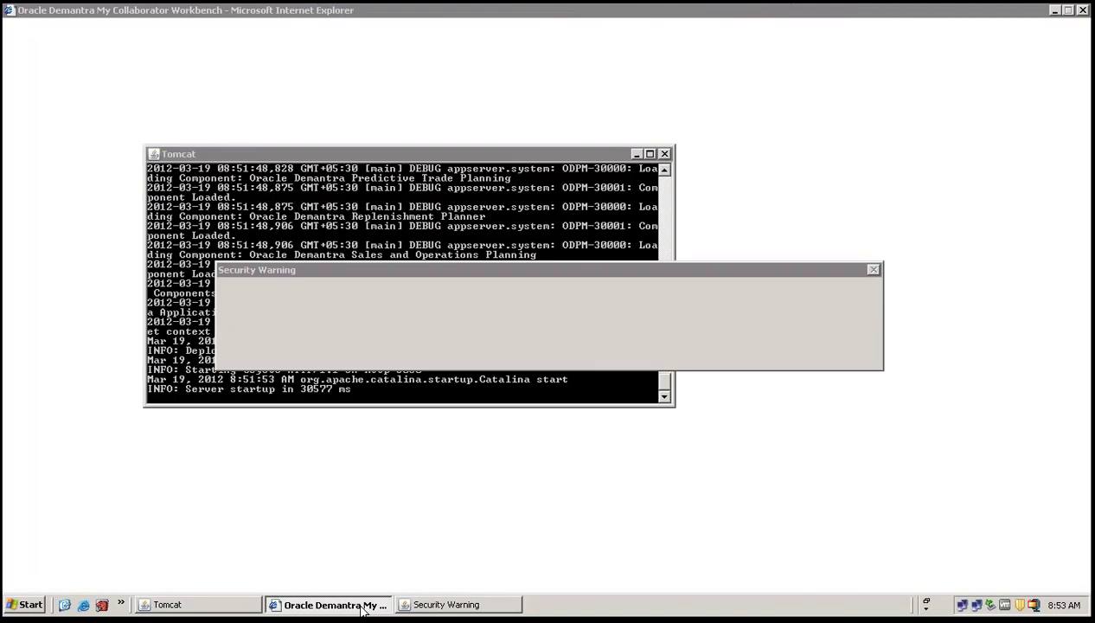
left_click(476, 350)
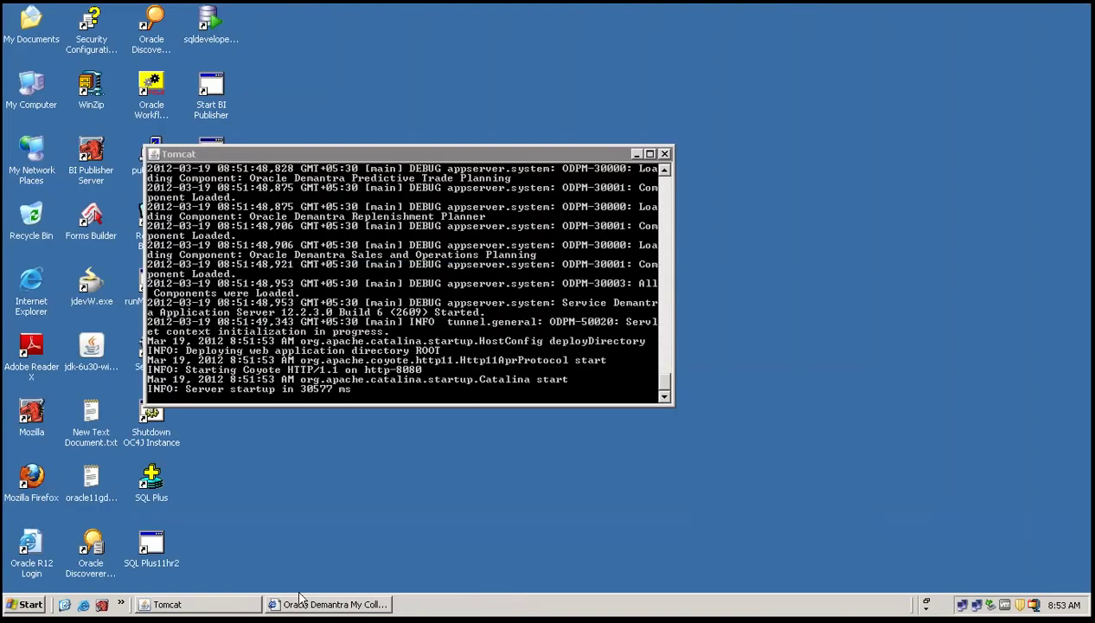
left_click(299, 602)
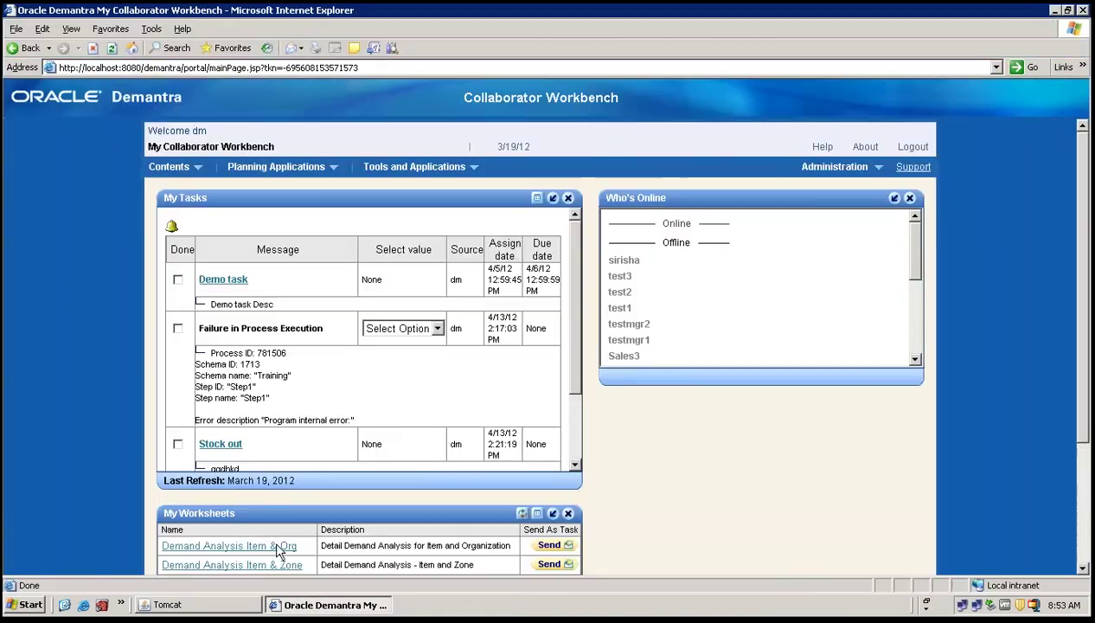
Load the Demand Analysis Item & Org worksheet window, then log out of Collaborator Workbench.
left_click(277, 547)
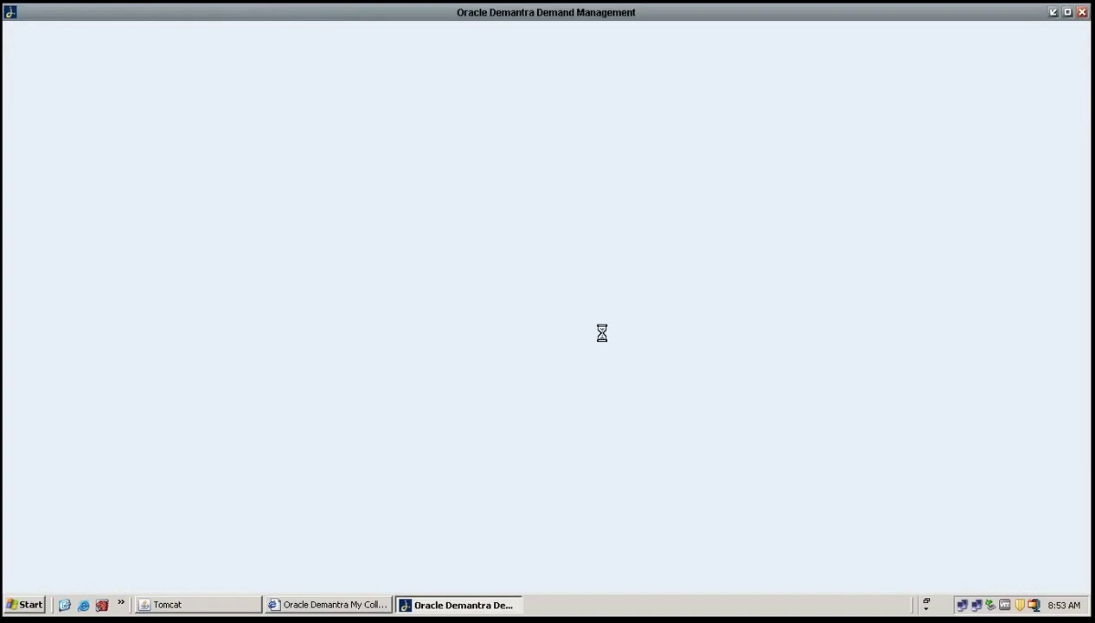
left_click(458, 604)
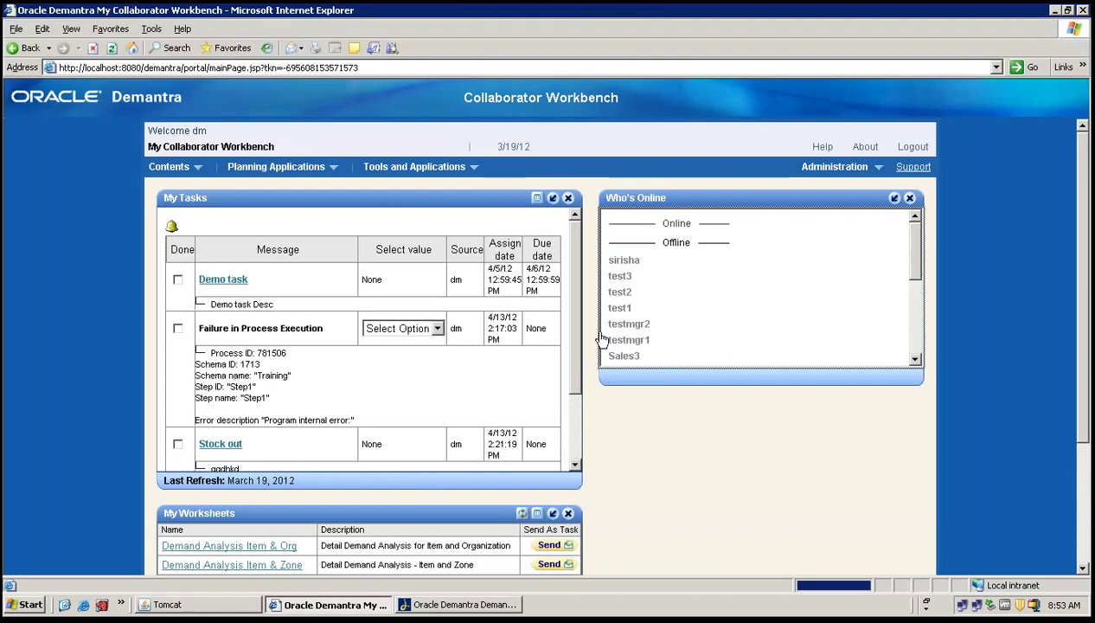
left_click(459, 604)
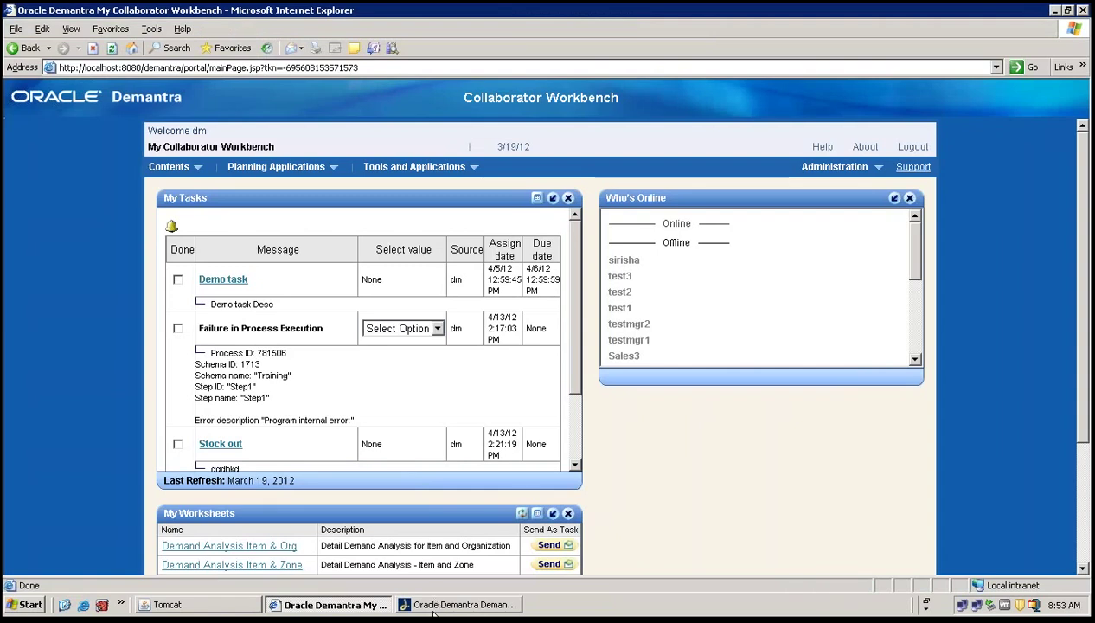
left_click(433, 605)
left_click(443, 605)
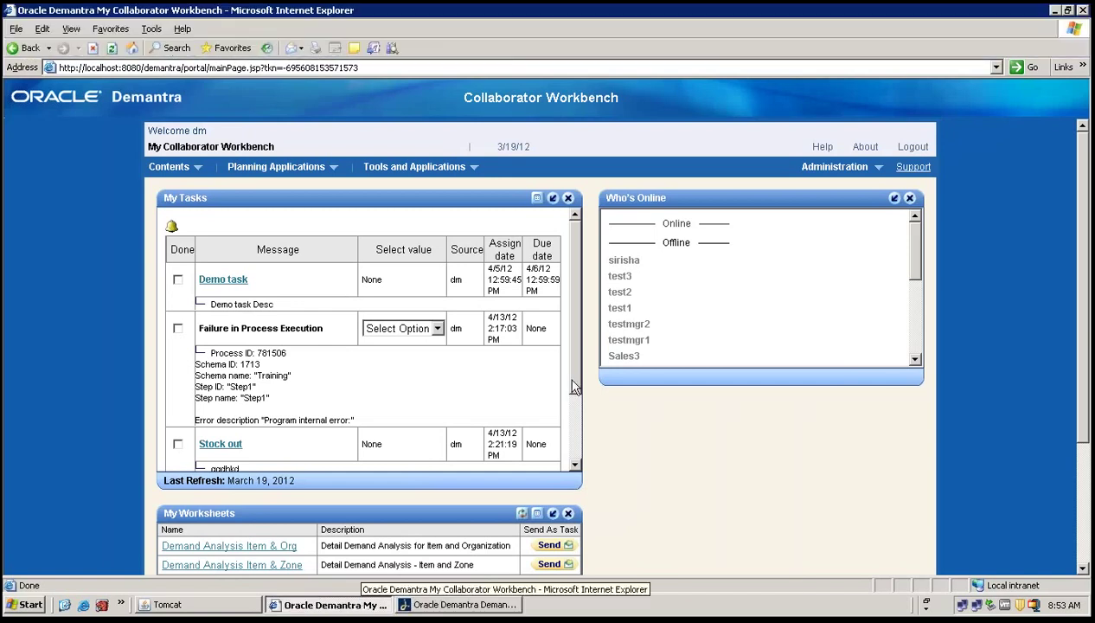
left_click(912, 147)
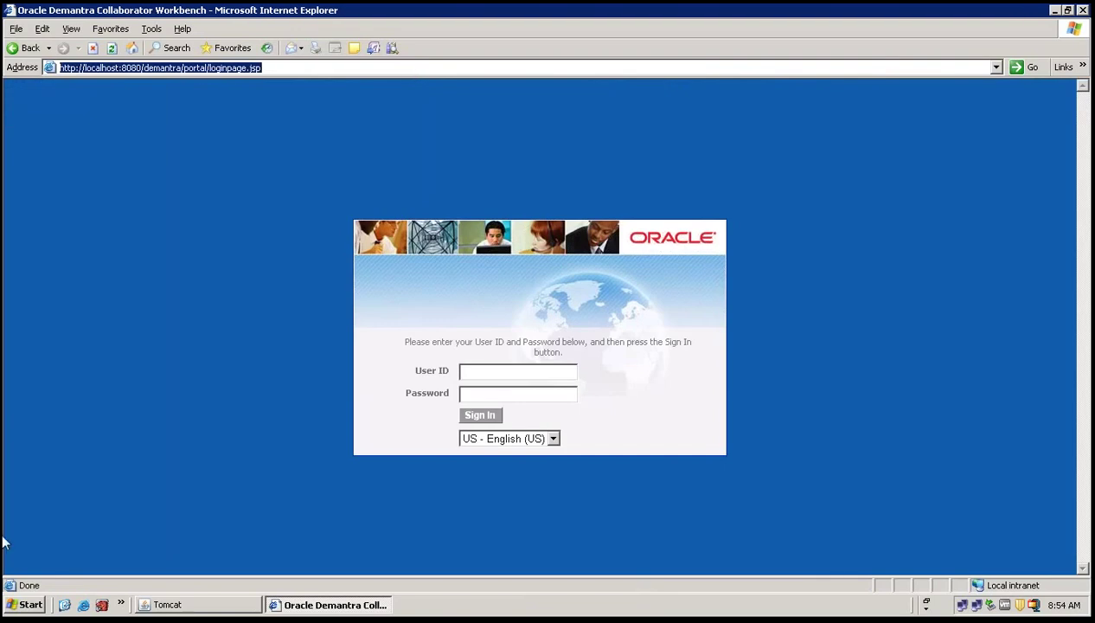
Launch Mozilla Firefox and dismiss the Software Update Failed message.
left_click(15, 610)
mouse_move(62, 394)
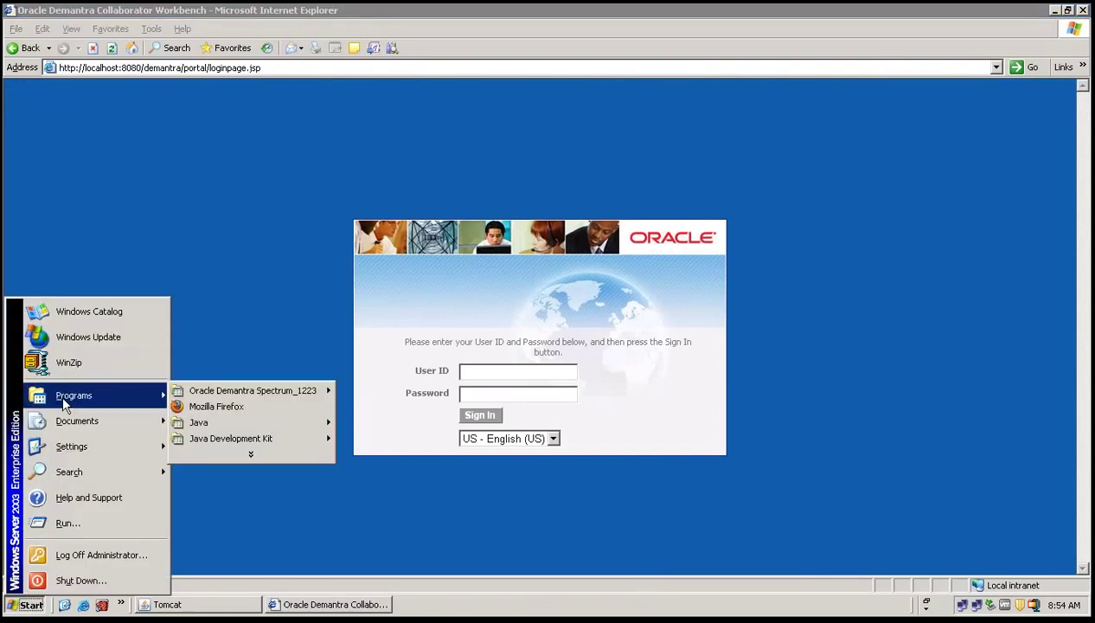
left_click(195, 404)
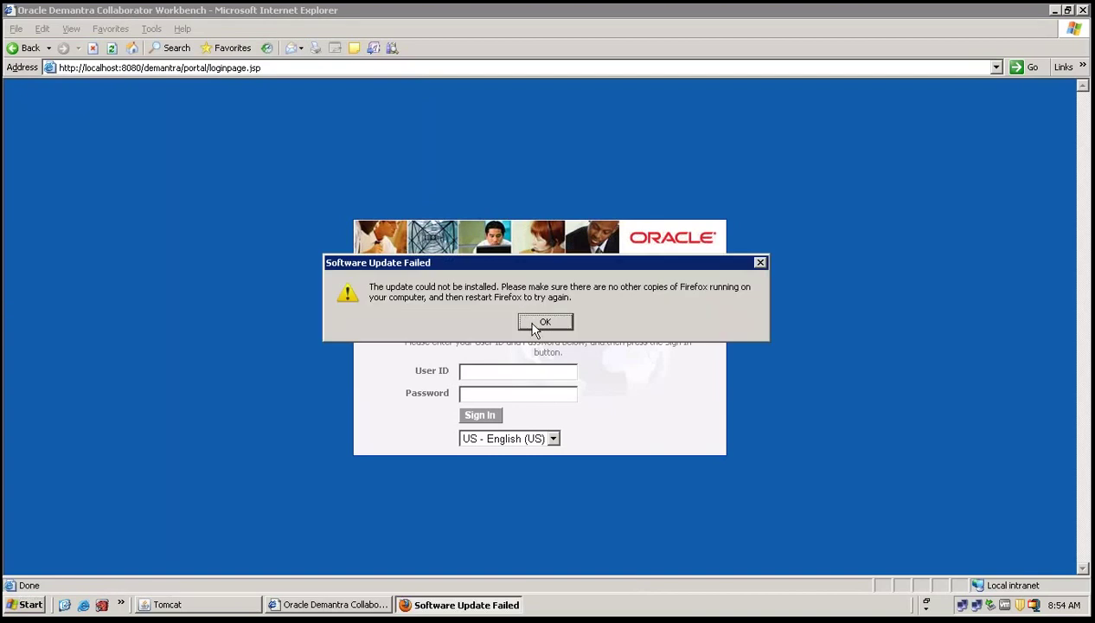
left_click(545, 321)
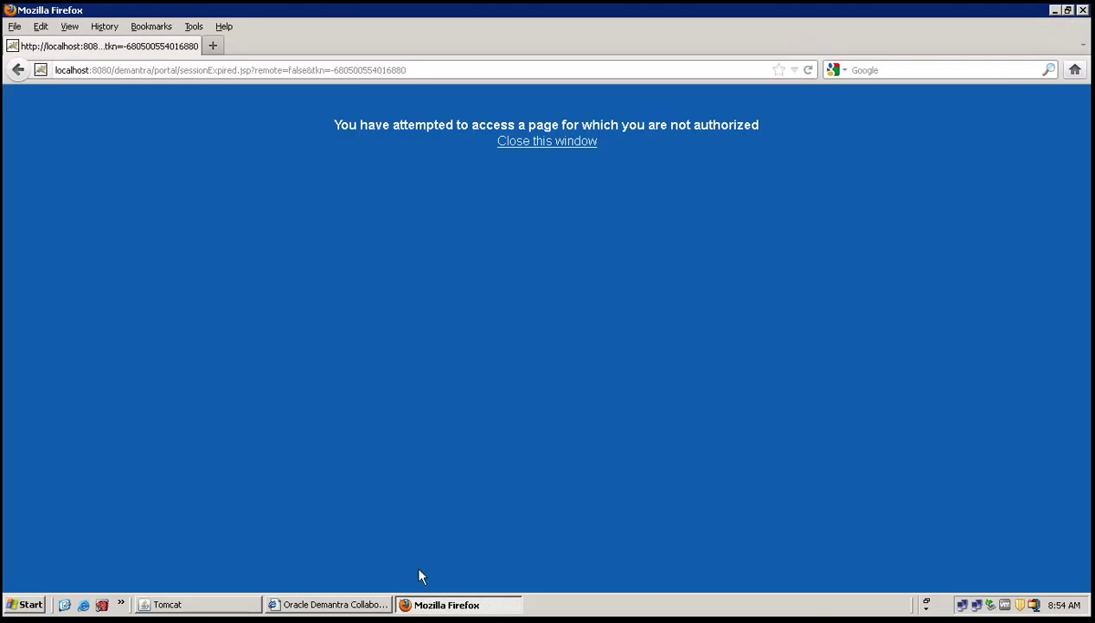
Paste the Internet Explorer login URL into Firefox and sign in with the user ID and password.
left_click(424, 604)
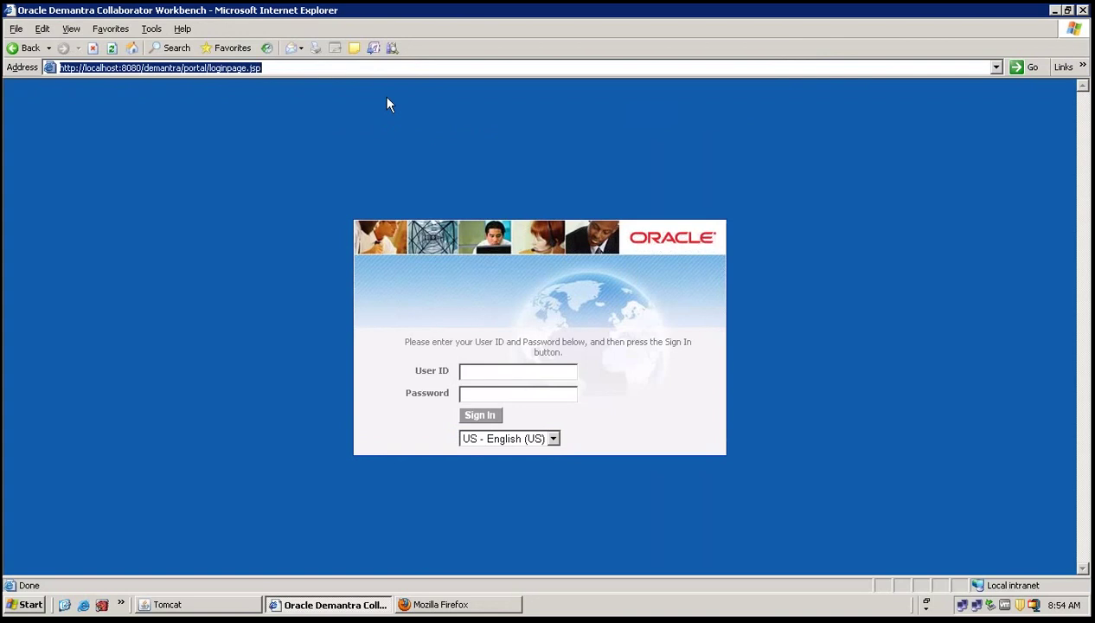
key("End")
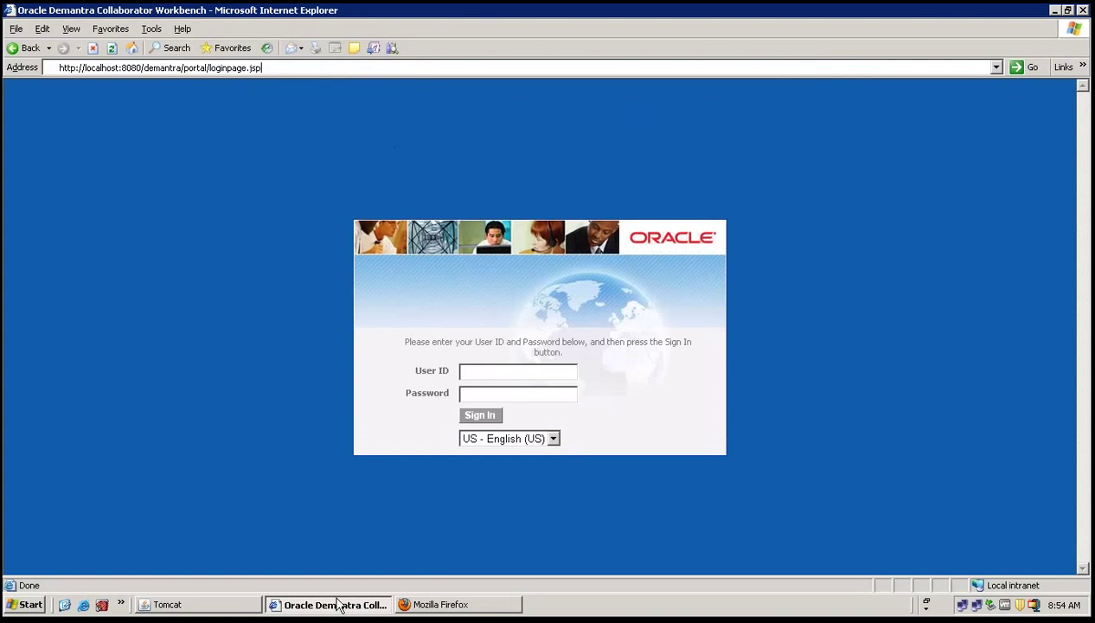
left_click(339, 605)
left_click(380, 69)
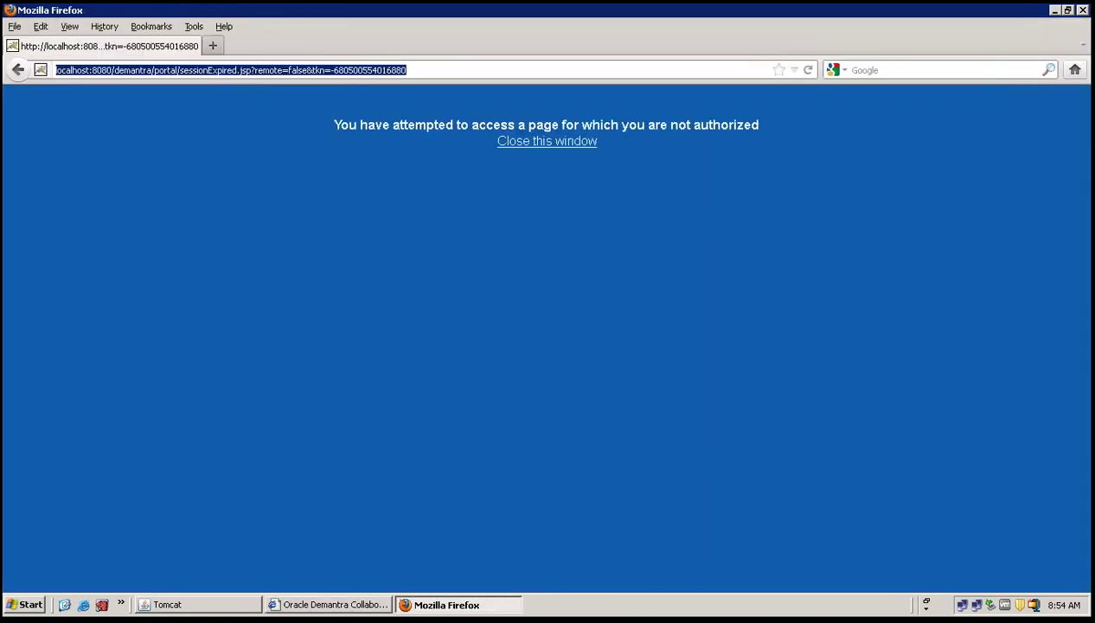
type("http://localhost:8080/demantra/portal/loginpage.jsp")
key("Return")
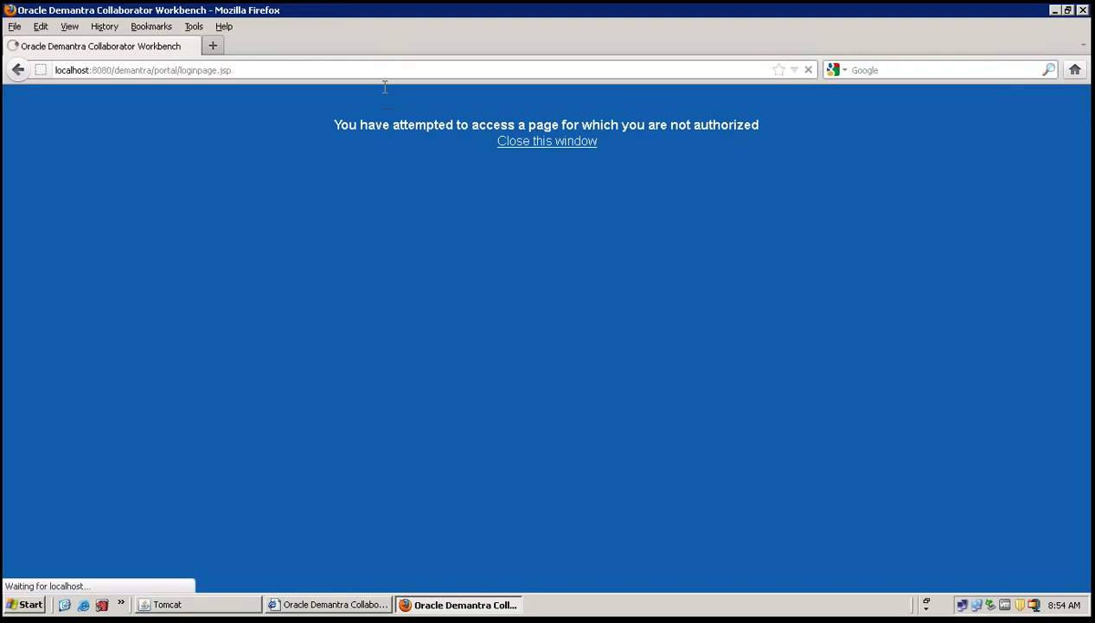
type("dm")
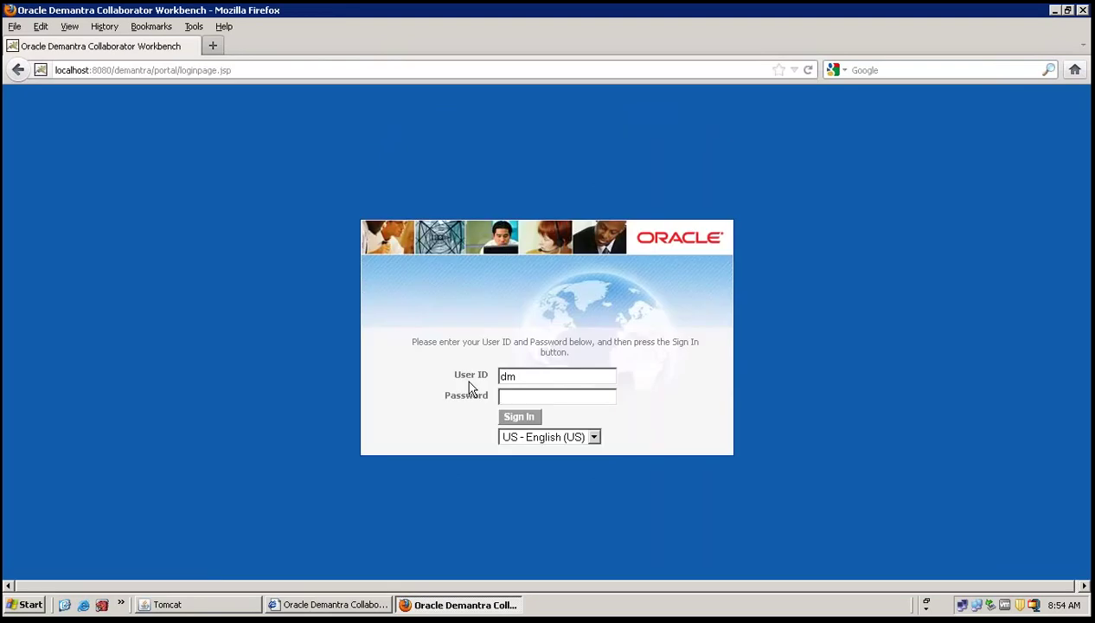
type("•••••••")
key("Return")
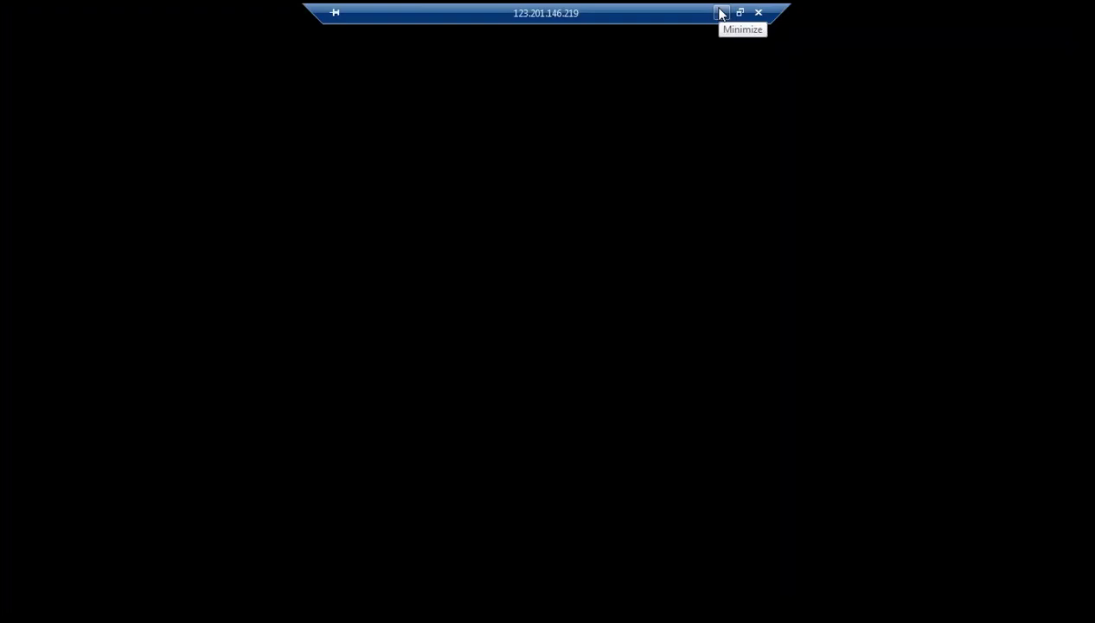
Minimize the remote desktop to view the components slide, then restore the session.
left_click(721, 13)
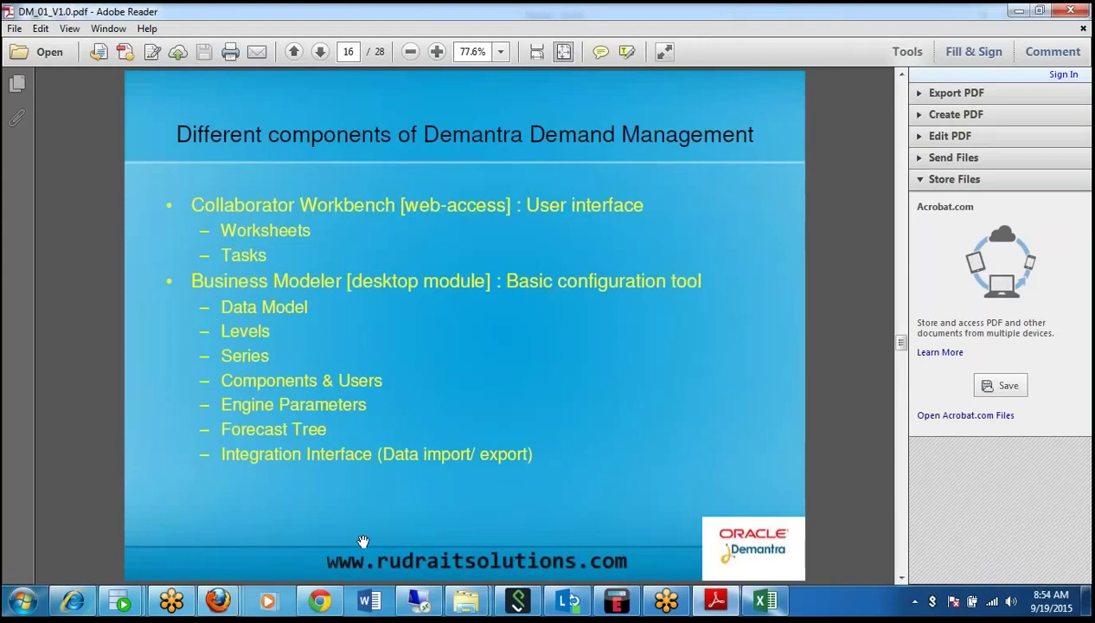
left_click(415, 601)
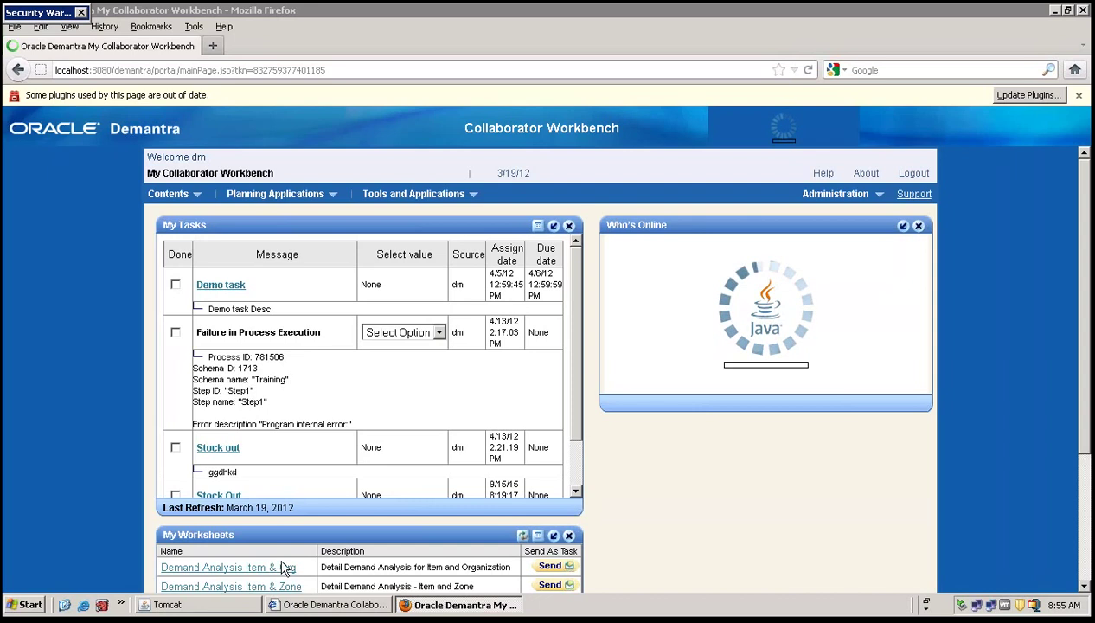
left_click(417, 609)
left_click(417, 605)
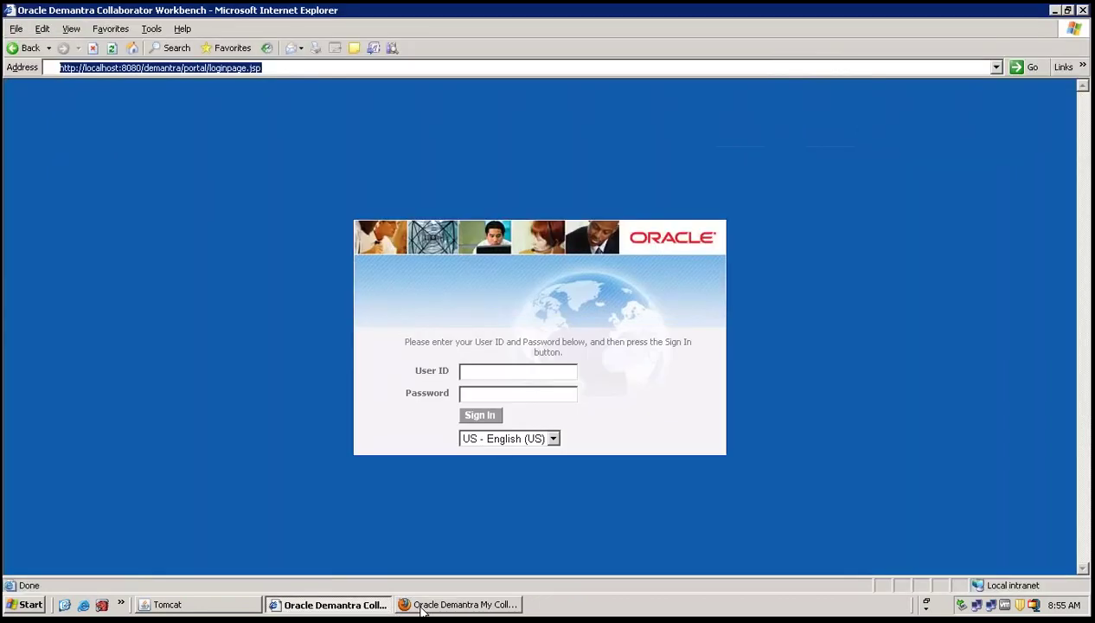
left_click(417, 605)
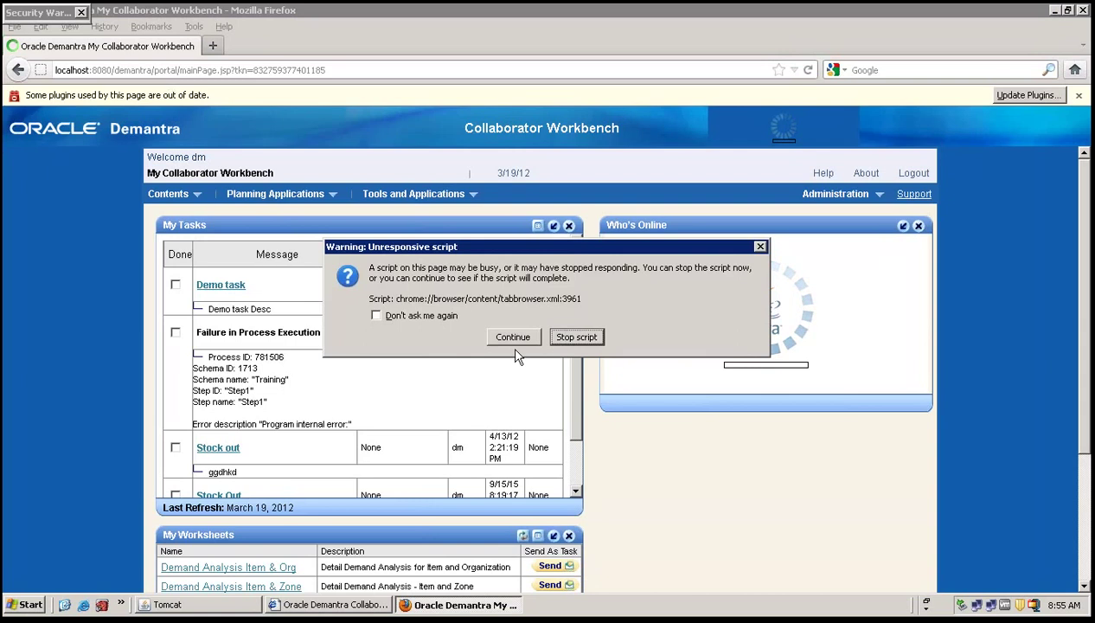
left_click(513, 337)
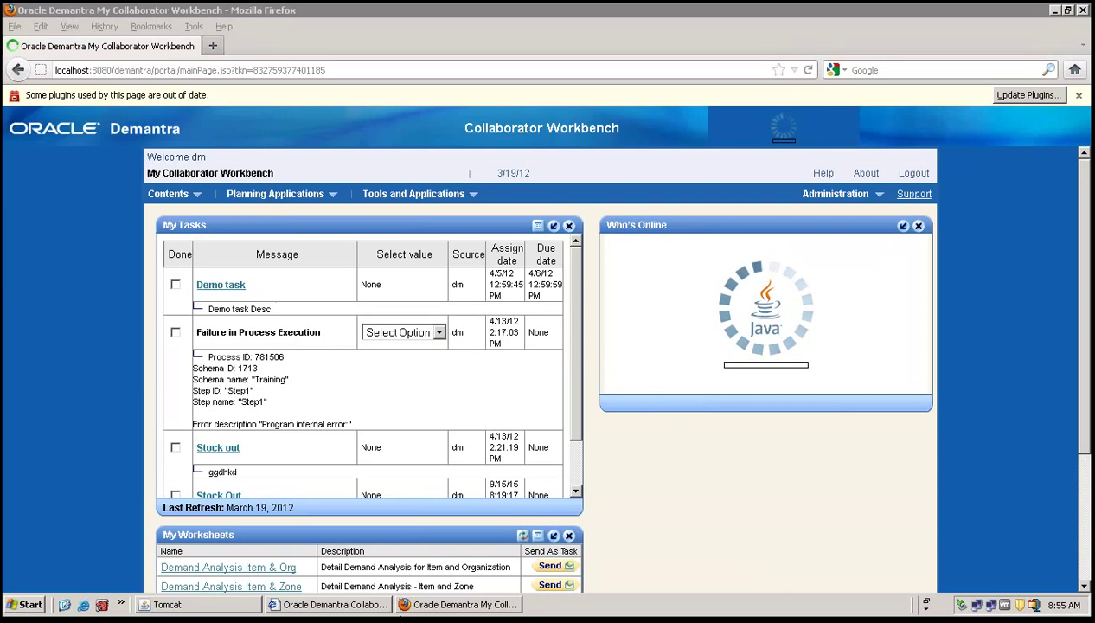
Launch Business Modeler from the Oracle Demantra Spectrum_1223 programs menu.
left_click(24, 604)
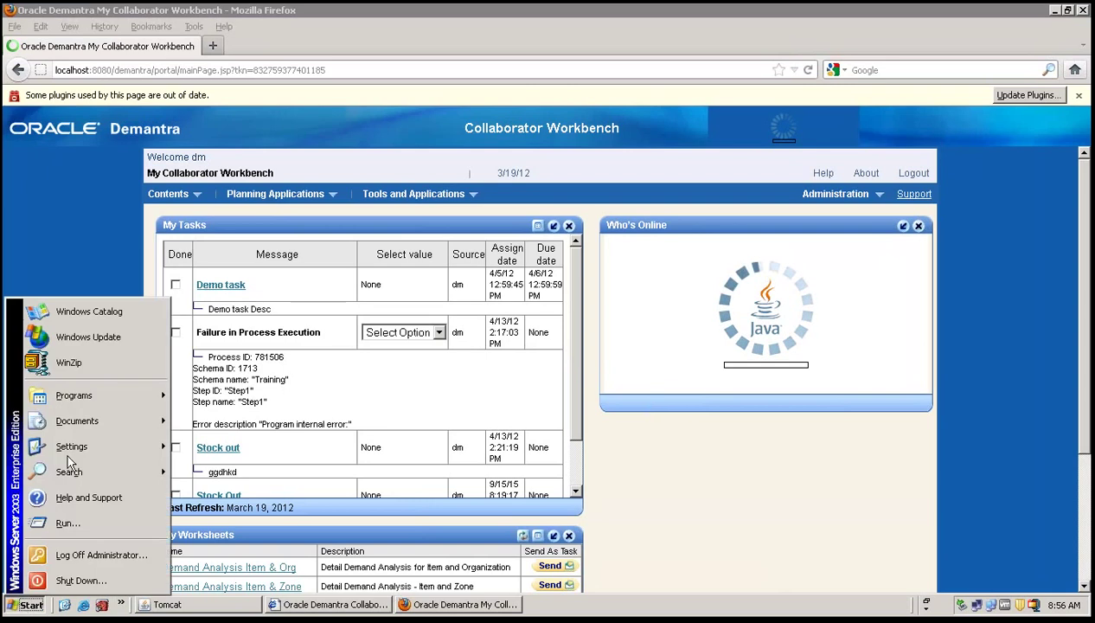
mouse_move(91, 394)
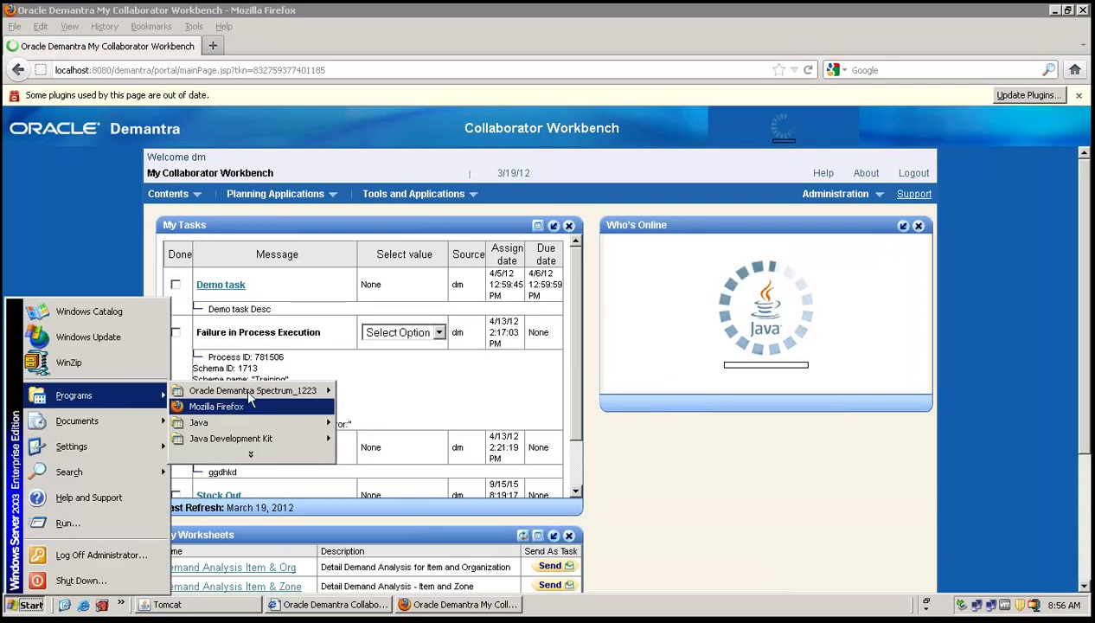
mouse_move(260, 390)
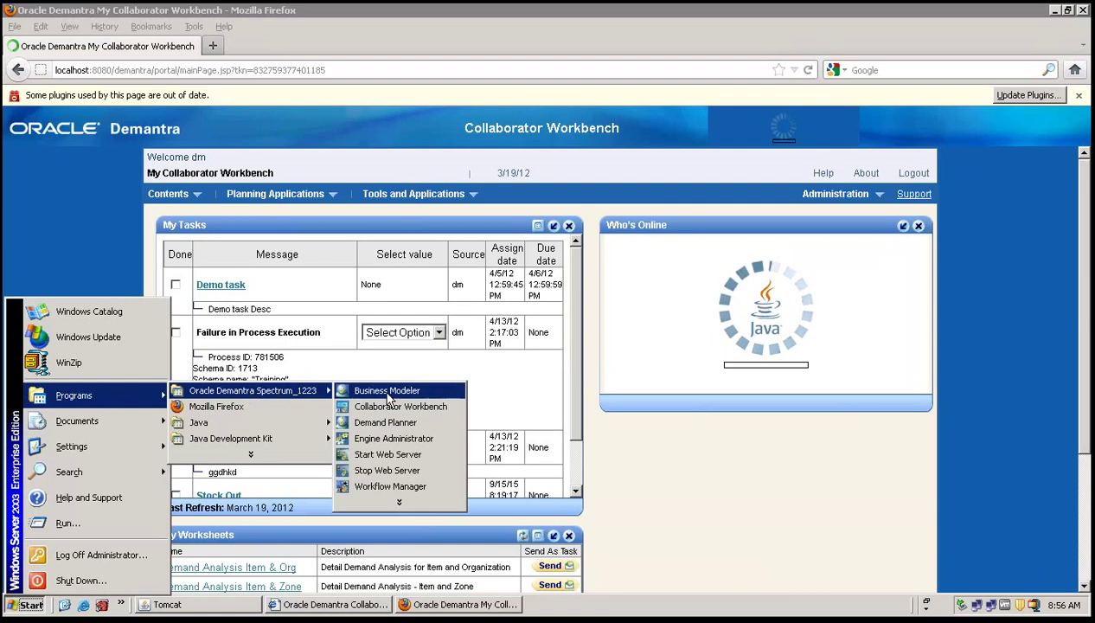
left_click(386, 390)
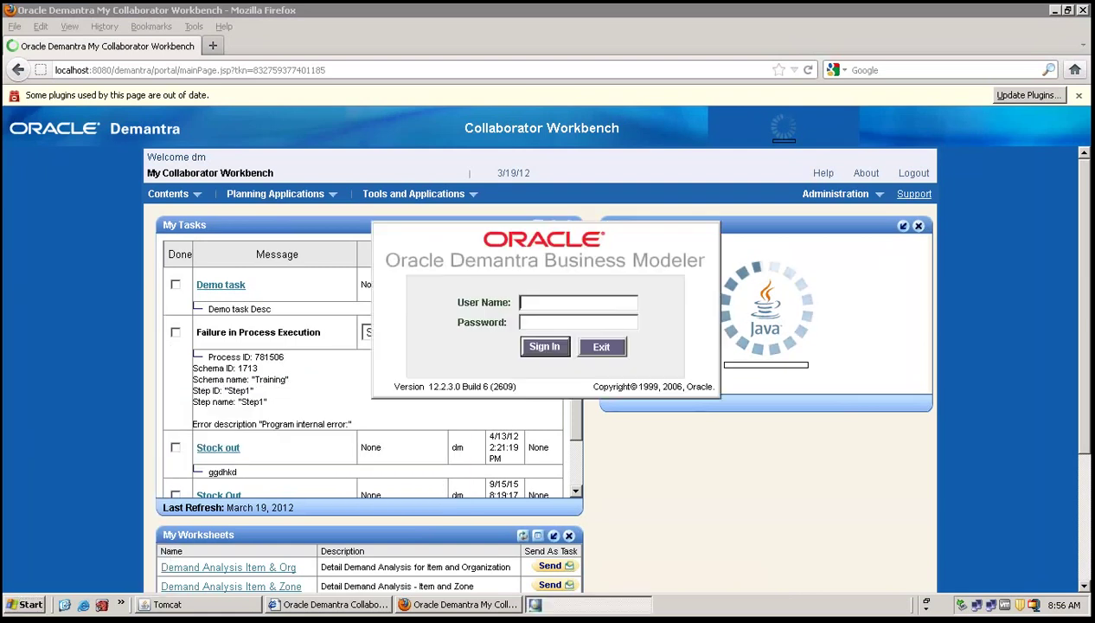
Sign in with the user name and password to schema dm1223 on db11.
type("dm")
key("Tab")
type("d*******")
key("Return")
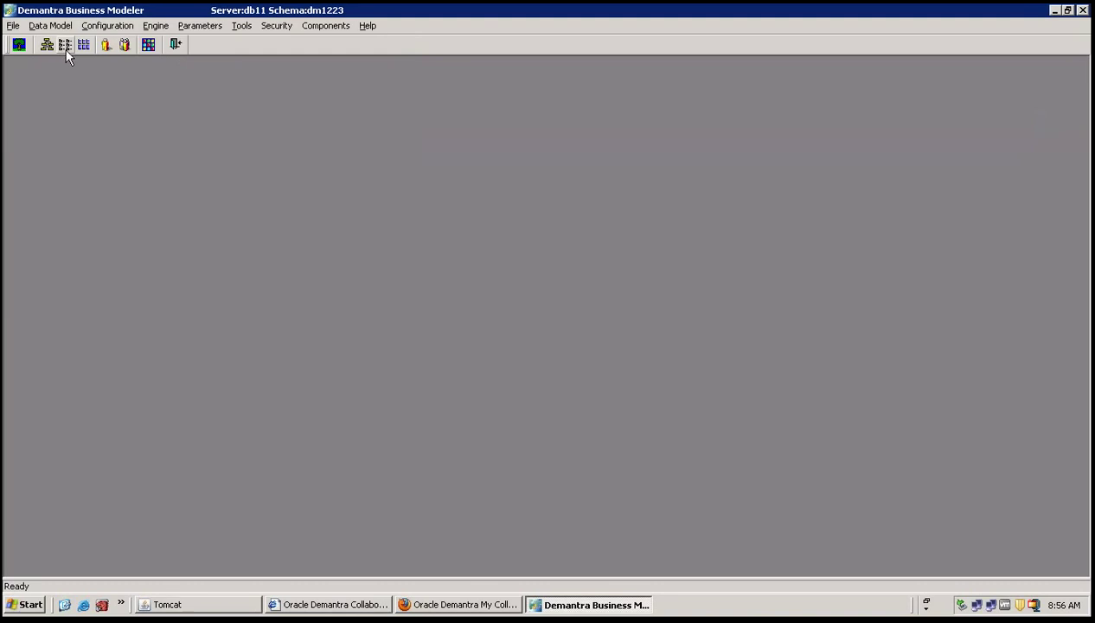
Open Configuration > Configure Series showing # Wks, look over the Tools and Security menus, then exit.
left_click(115, 27)
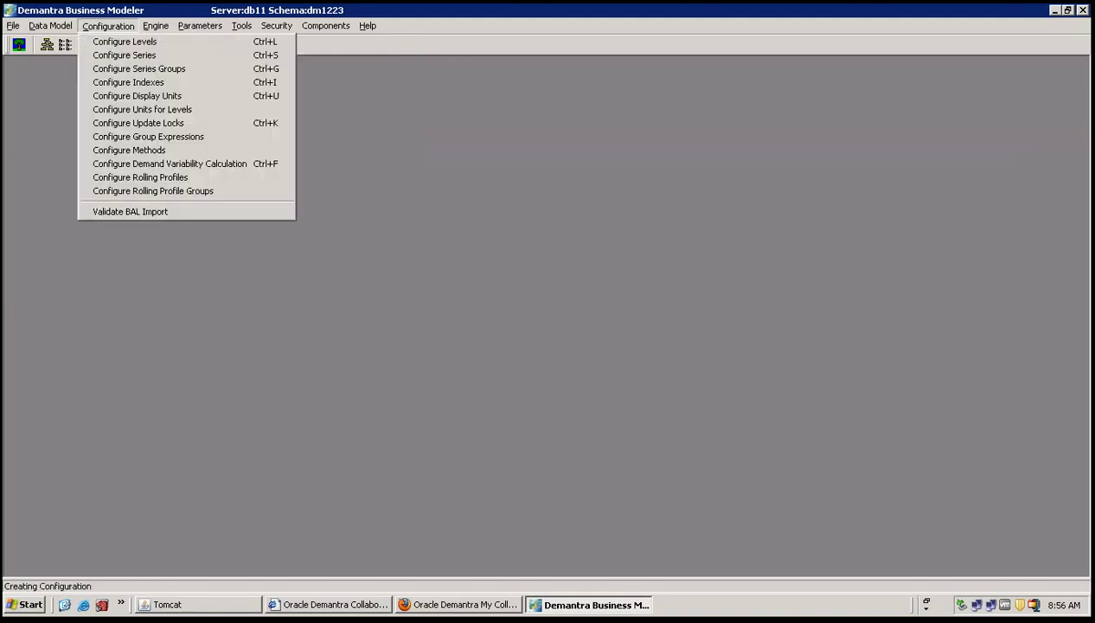
left_click(137, 54)
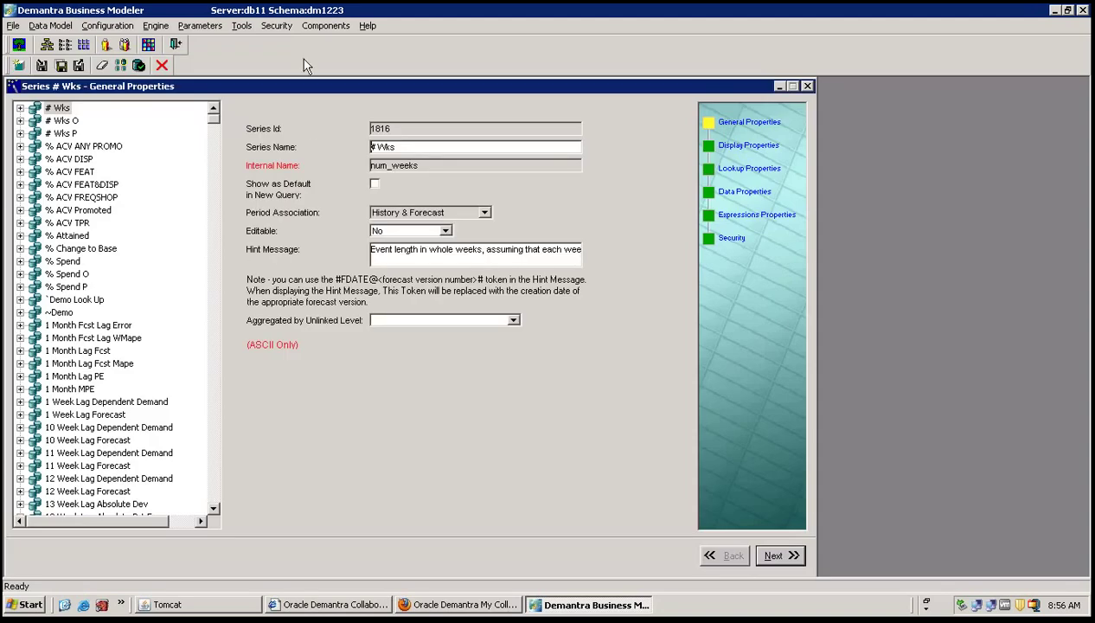
left_click(242, 26)
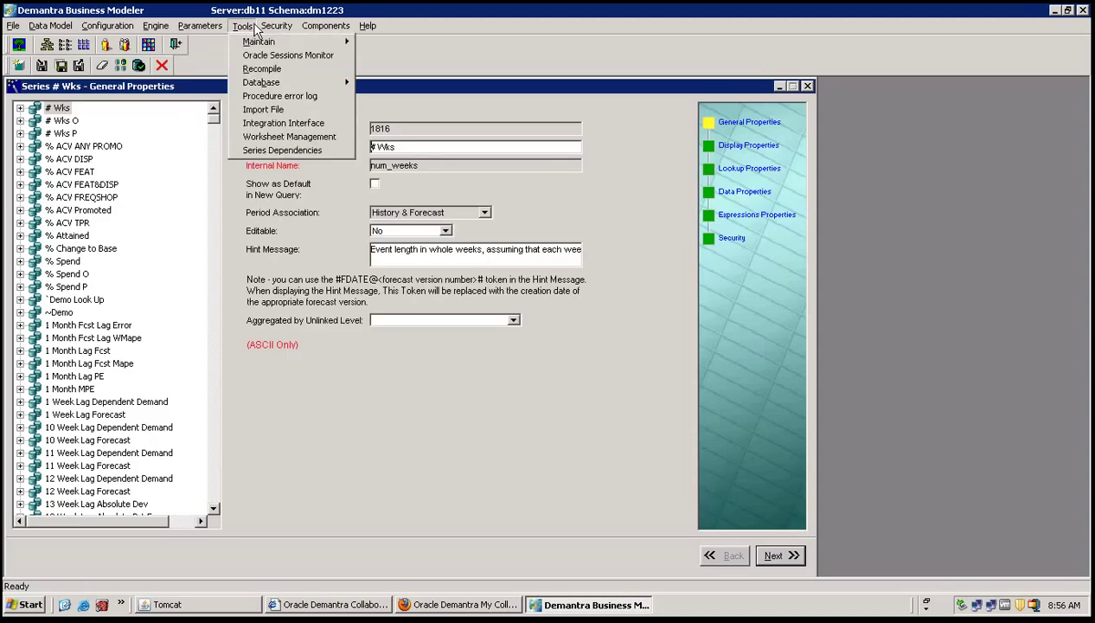
mouse_move(276, 26)
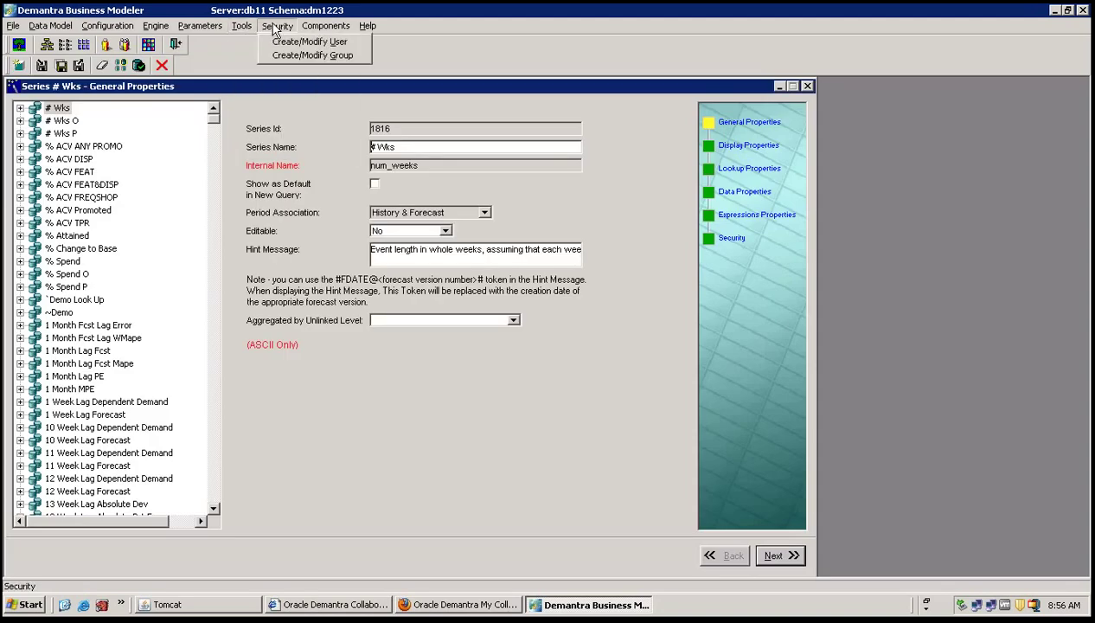
left_click(468, 35)
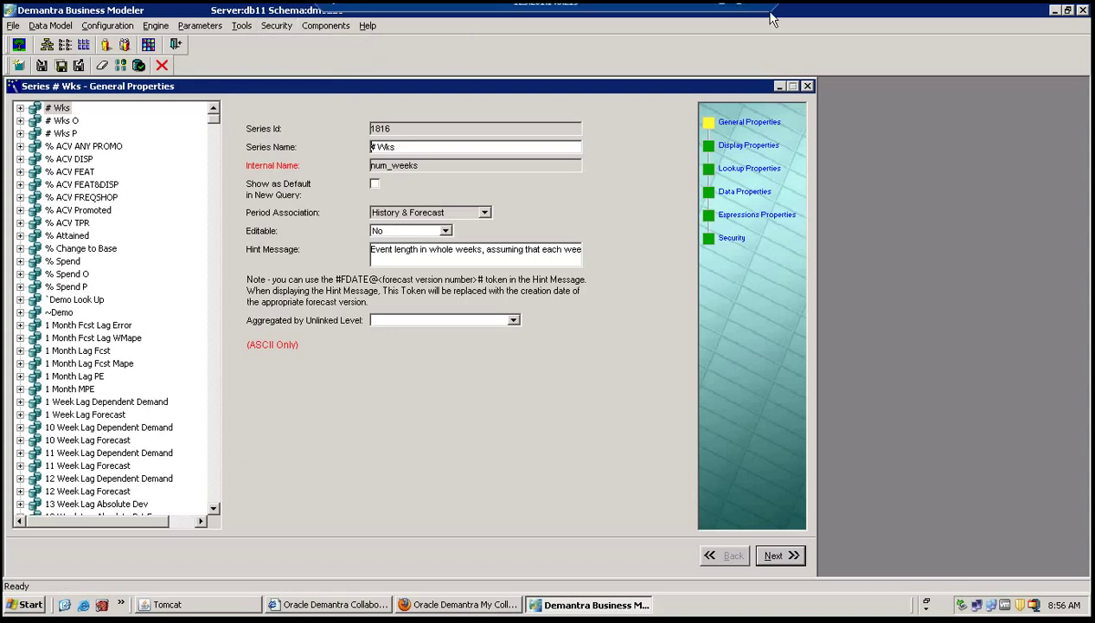
left_click(176, 46)
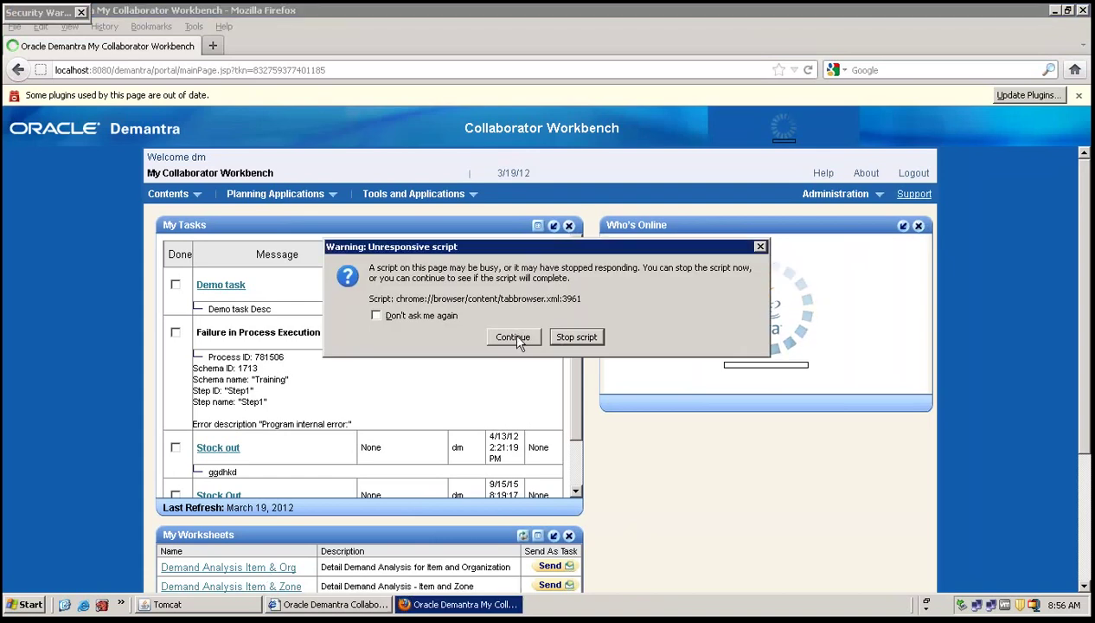
Let the stalled page script continue, and close the programs list without launching anything.
left_click(510, 333)
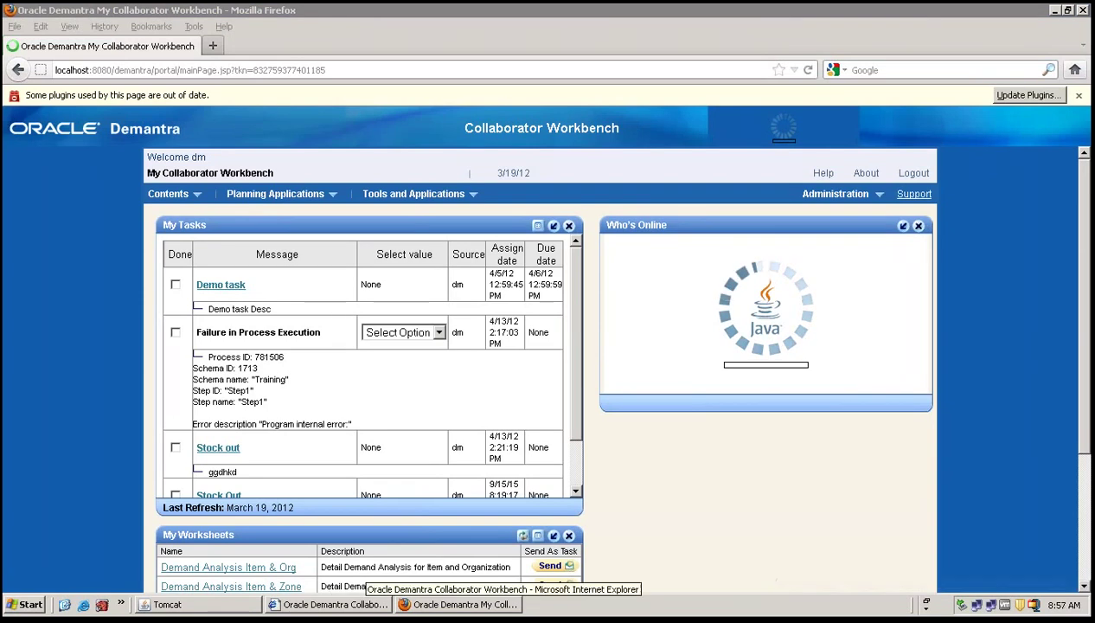
left_click(26, 604)
mouse_move(121, 396)
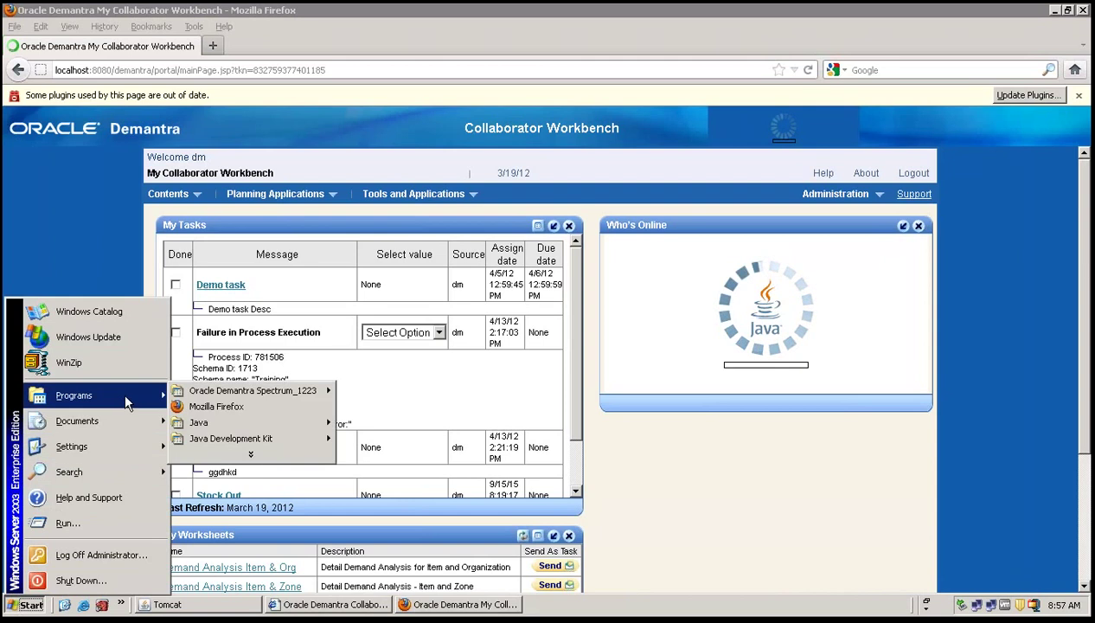
left_click(914, 185)
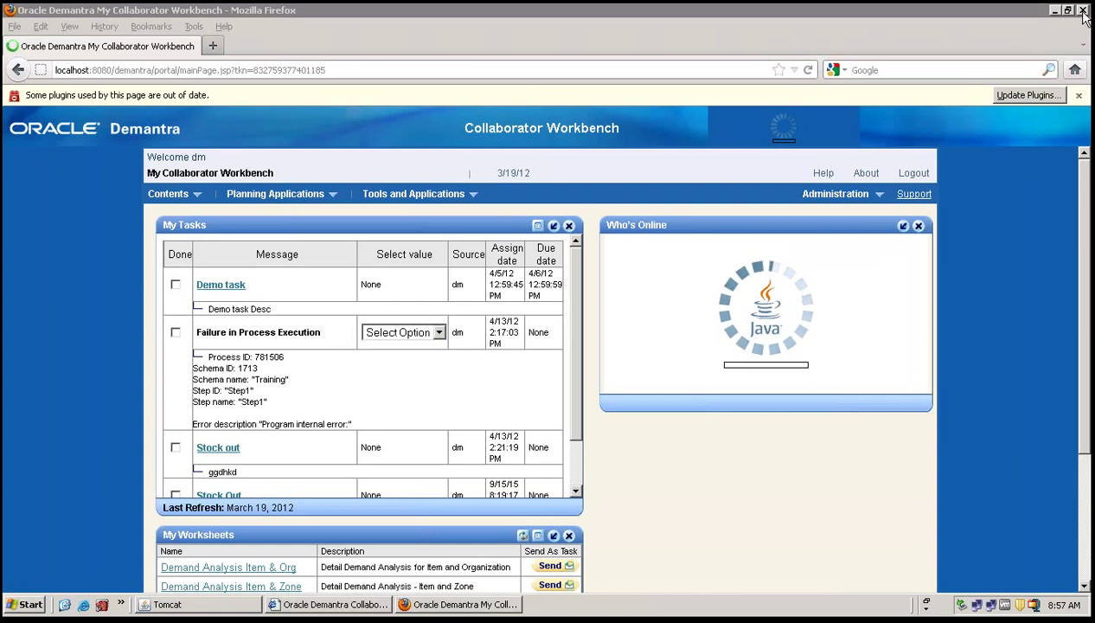
Bring the Internet Explorer Demantra sign-in page back to the front.
left_click(308, 606)
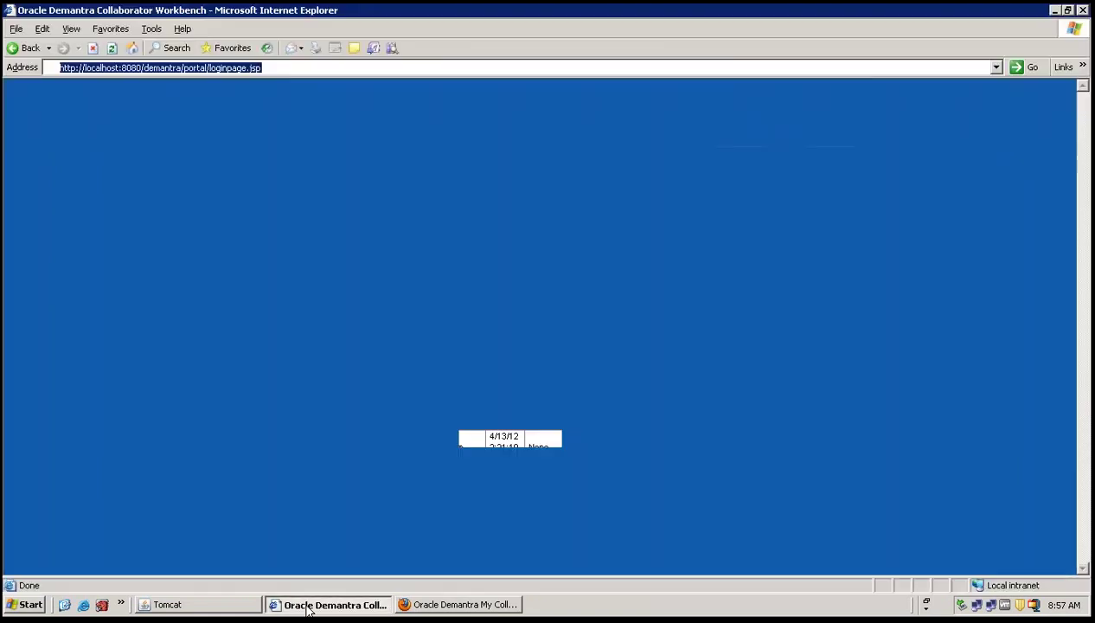
left_click(1054, 10)
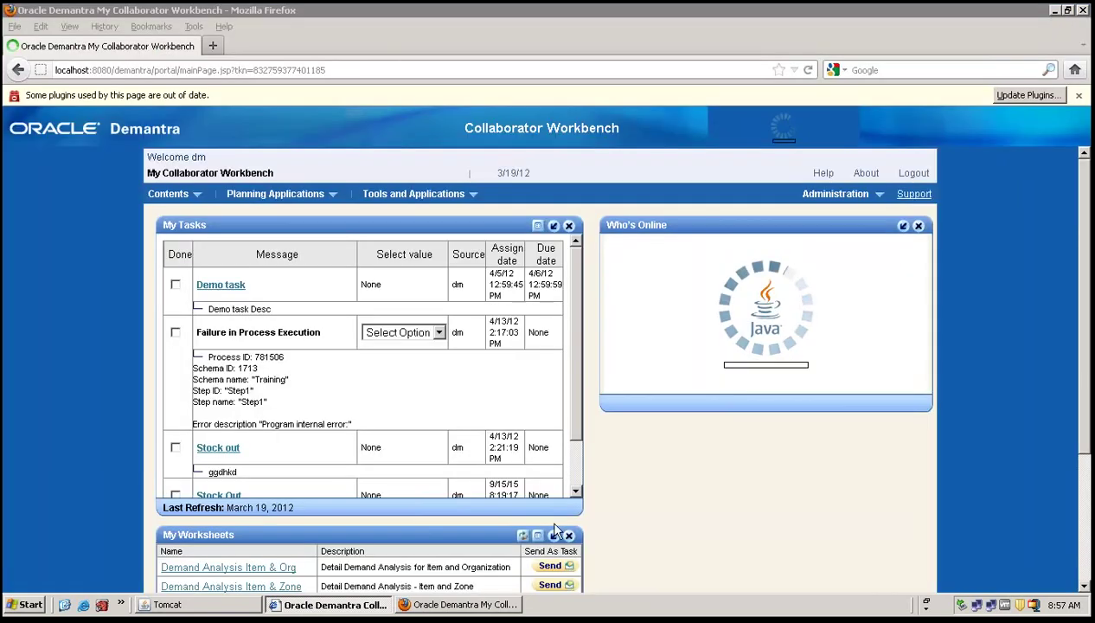
left_click(308, 603)
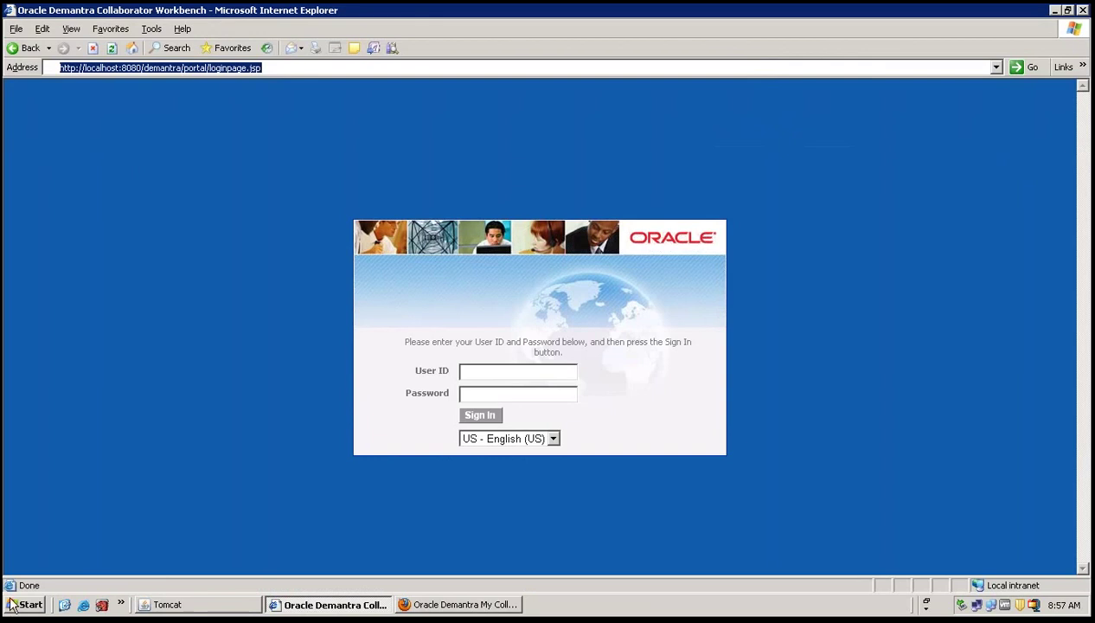
left_click(12, 604)
Launch Workflow Manager from the Oracle Demantra Spectrum_1223 programs and sign in with the account password.
mouse_move(97, 395)
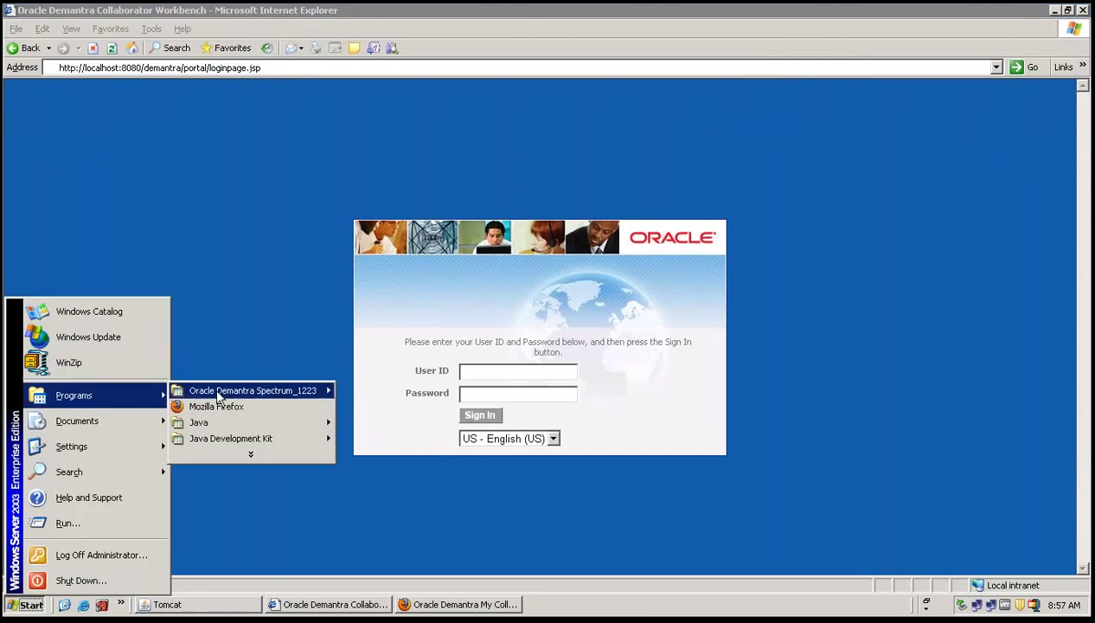
mouse_move(217, 396)
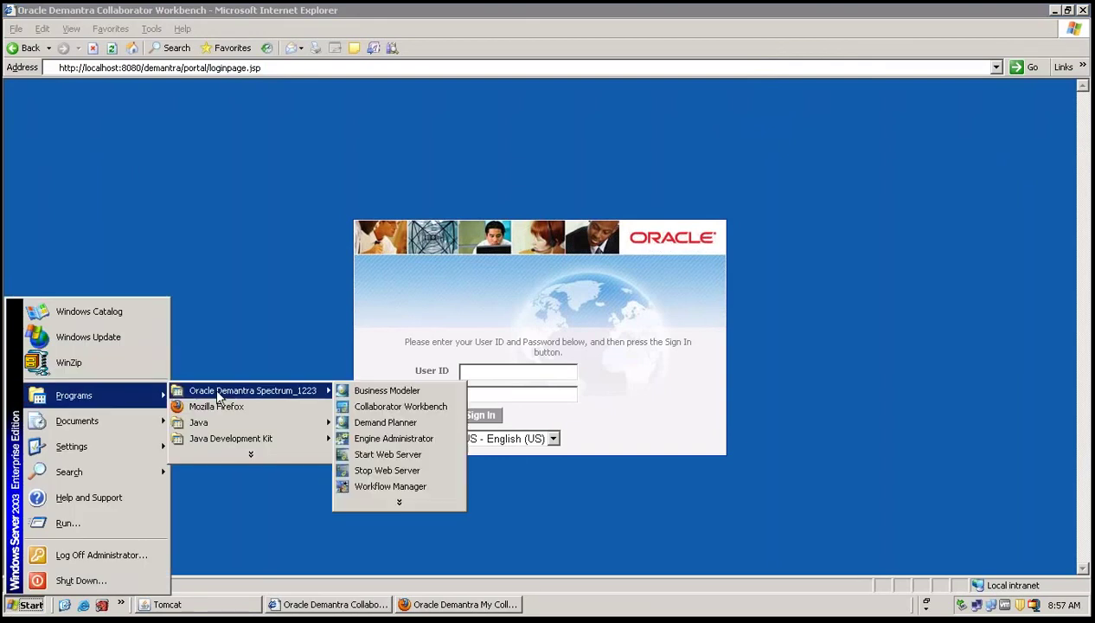
left_click(373, 486)
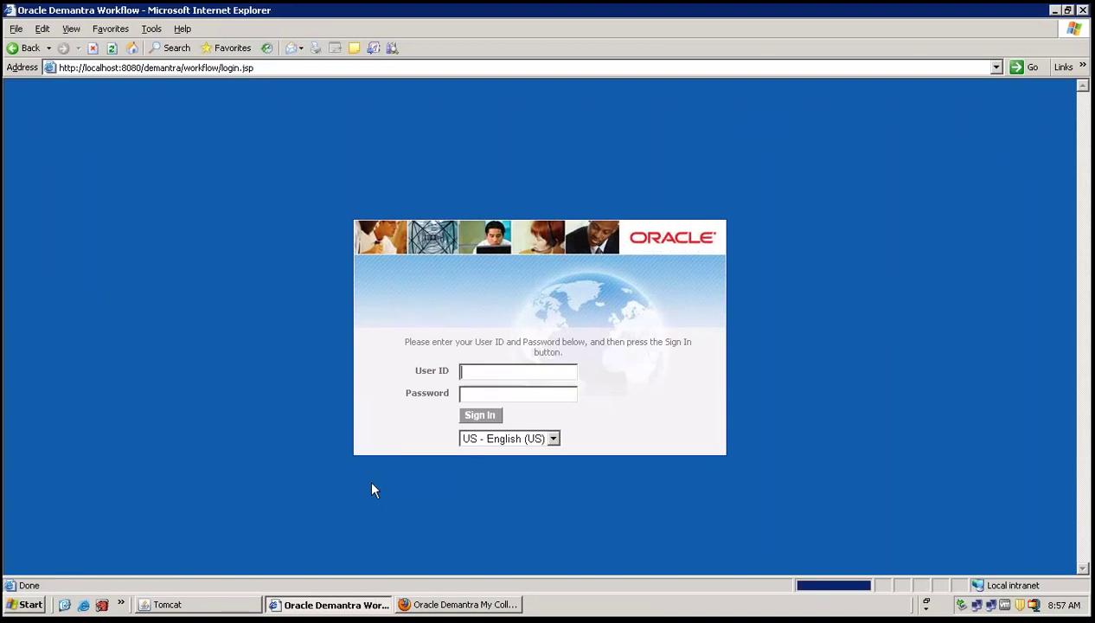
type("dm")
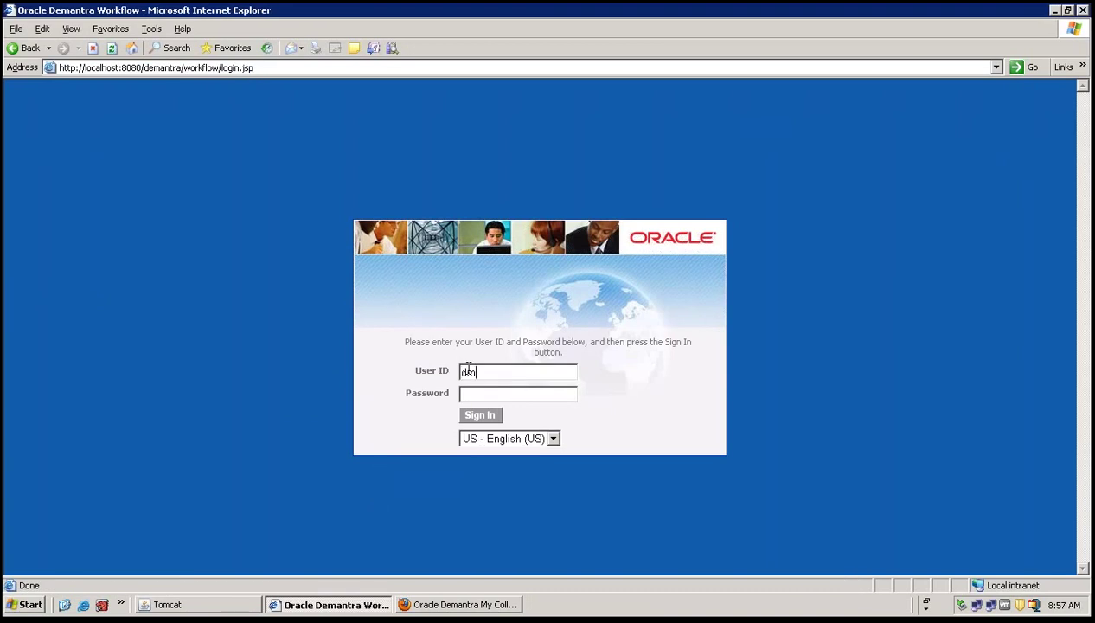
type("password")
key("Return")
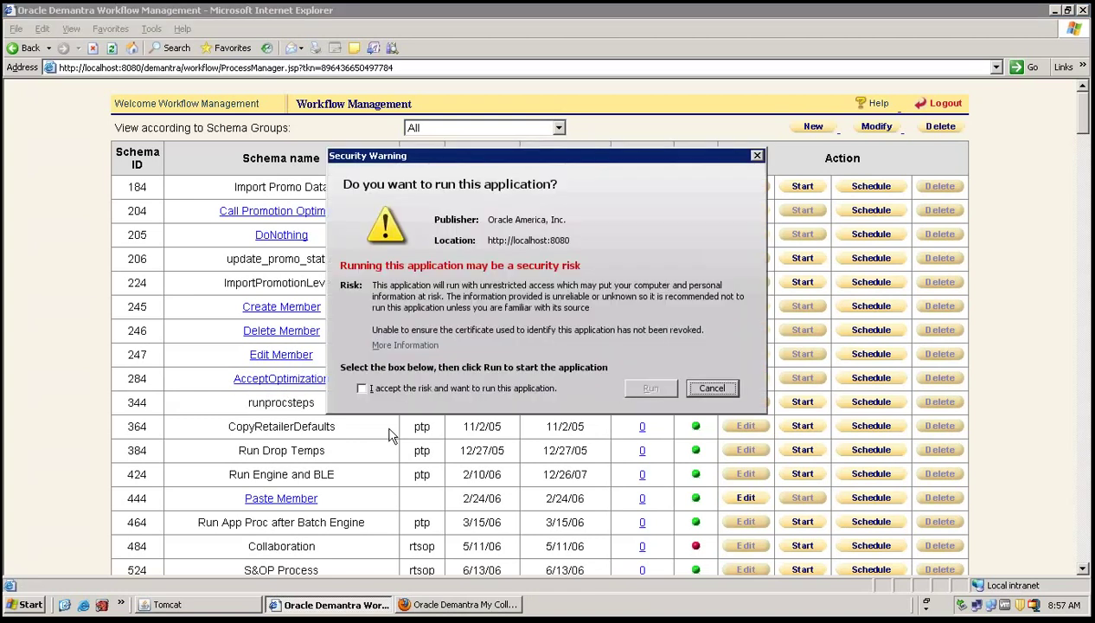
Accept the risk, let the Java application run, and continue past the out-of-date Java warning.
left_click(411, 387)
left_click(637, 388)
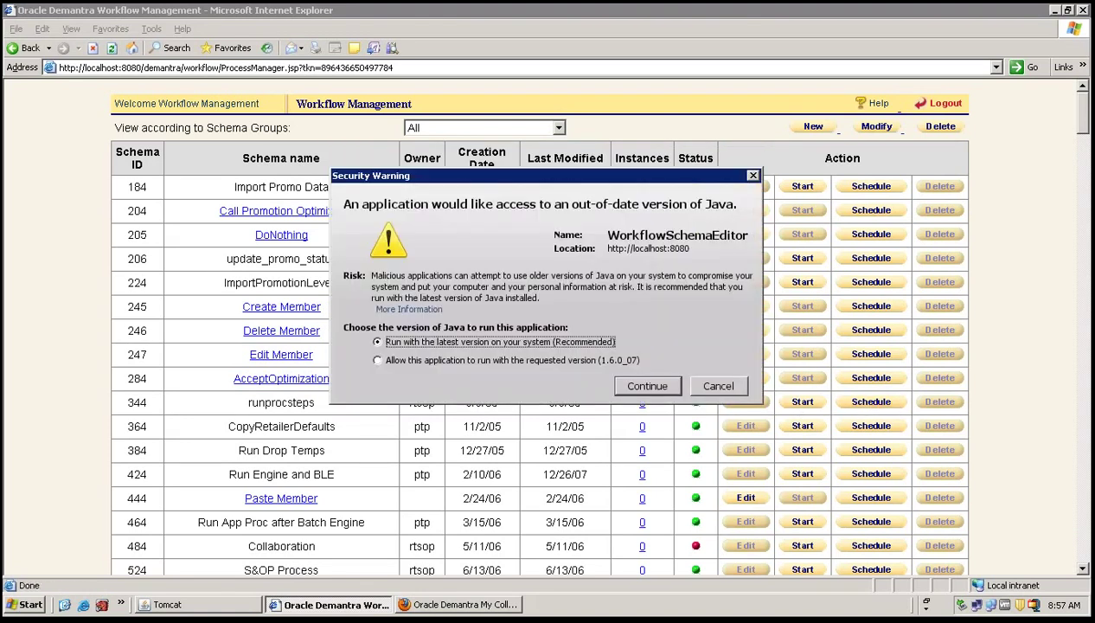
left_click(644, 385)
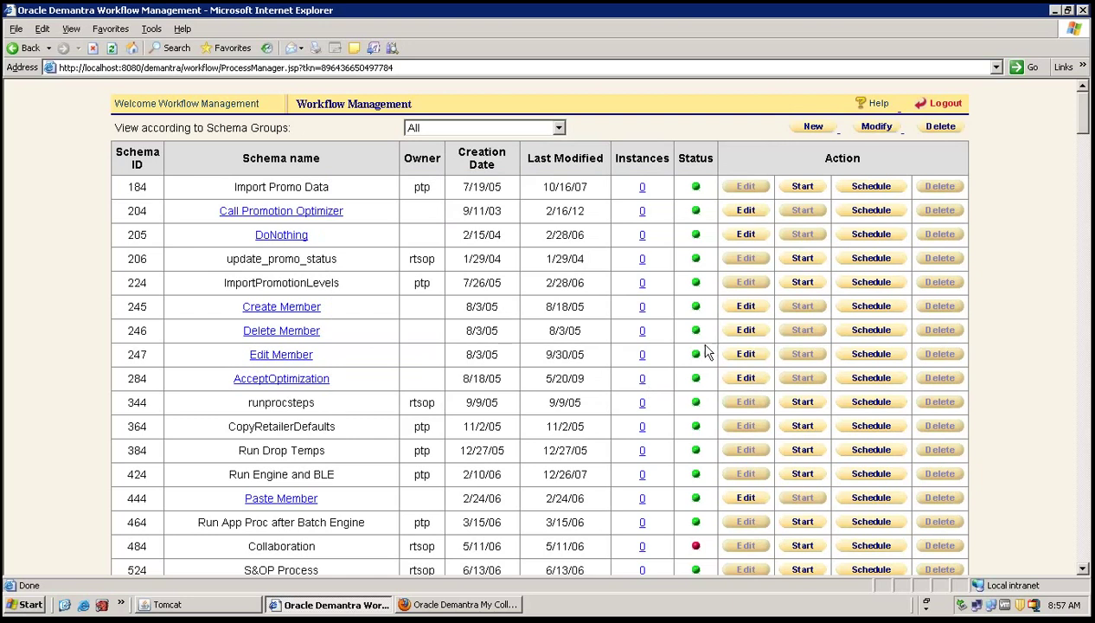
mouse_move(714, 15)
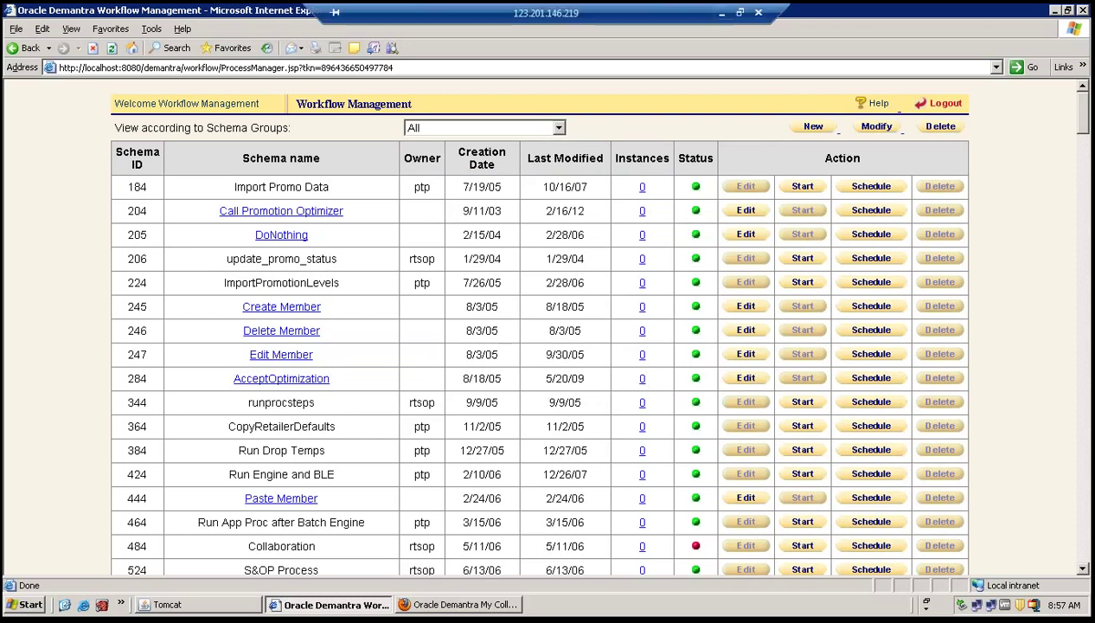
left_click(721, 13)
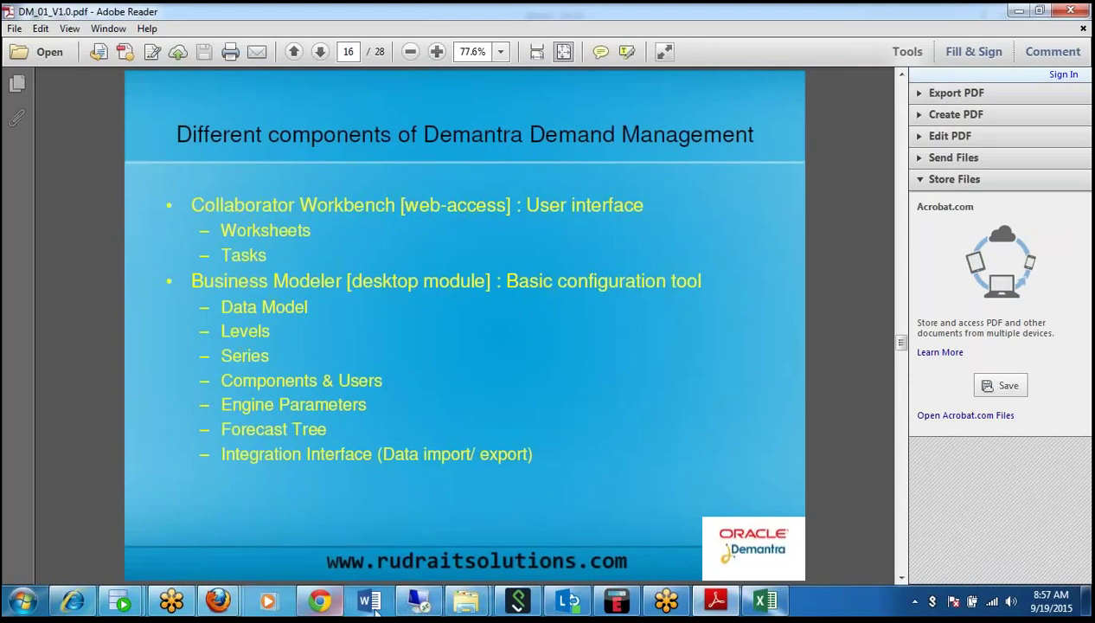
left_click(417, 602)
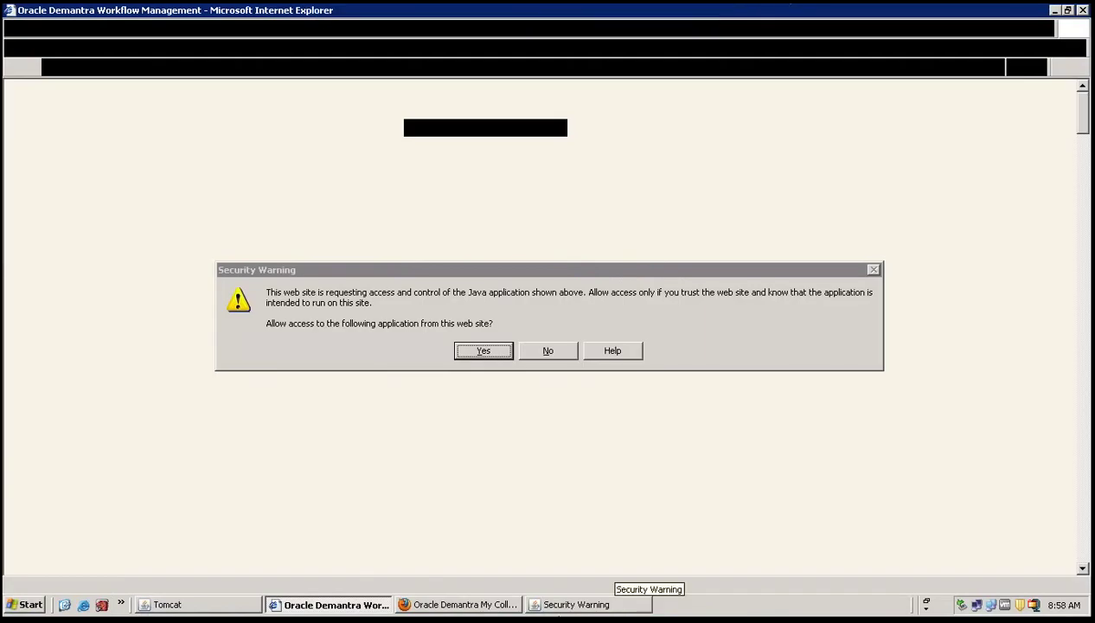
Allow the site access to the Java application and minimize the Workflow Management window.
left_click(491, 353)
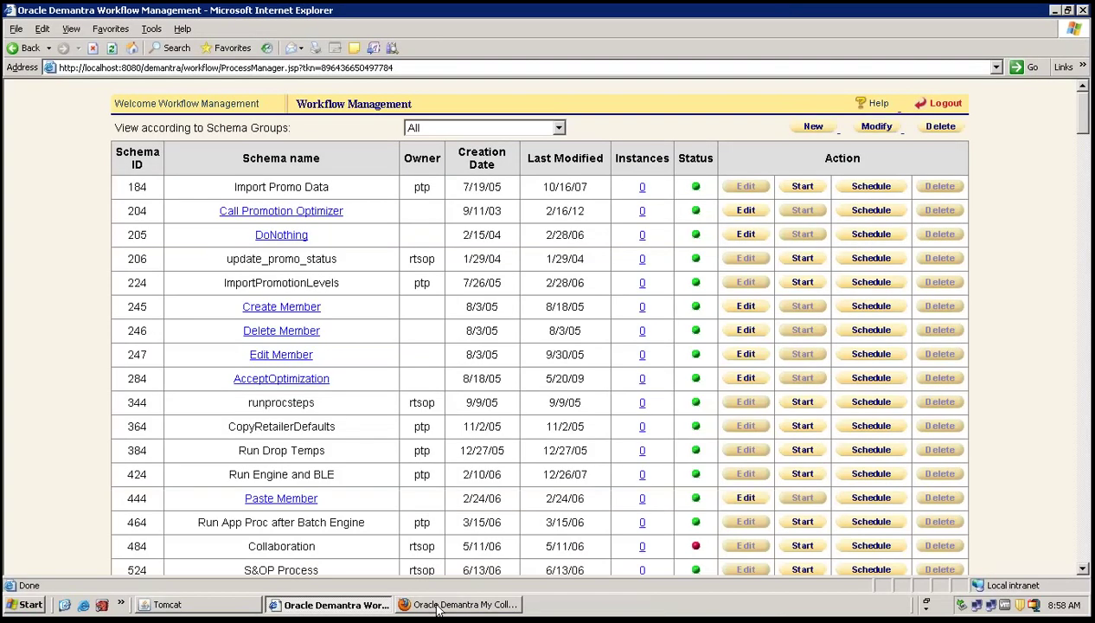
left_click(438, 605)
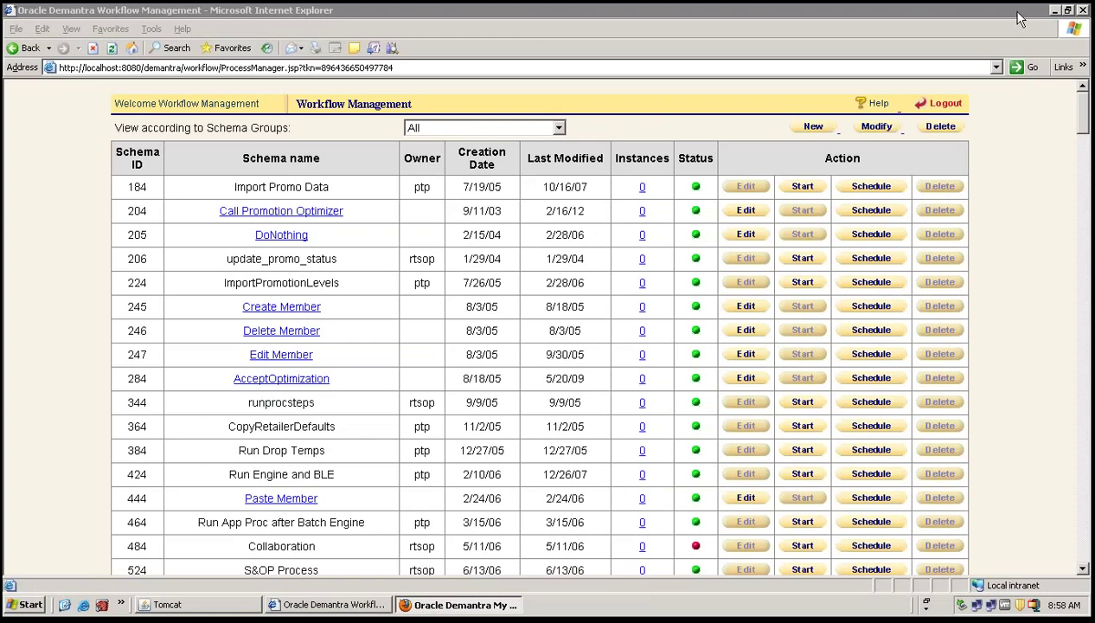
left_click(1054, 10)
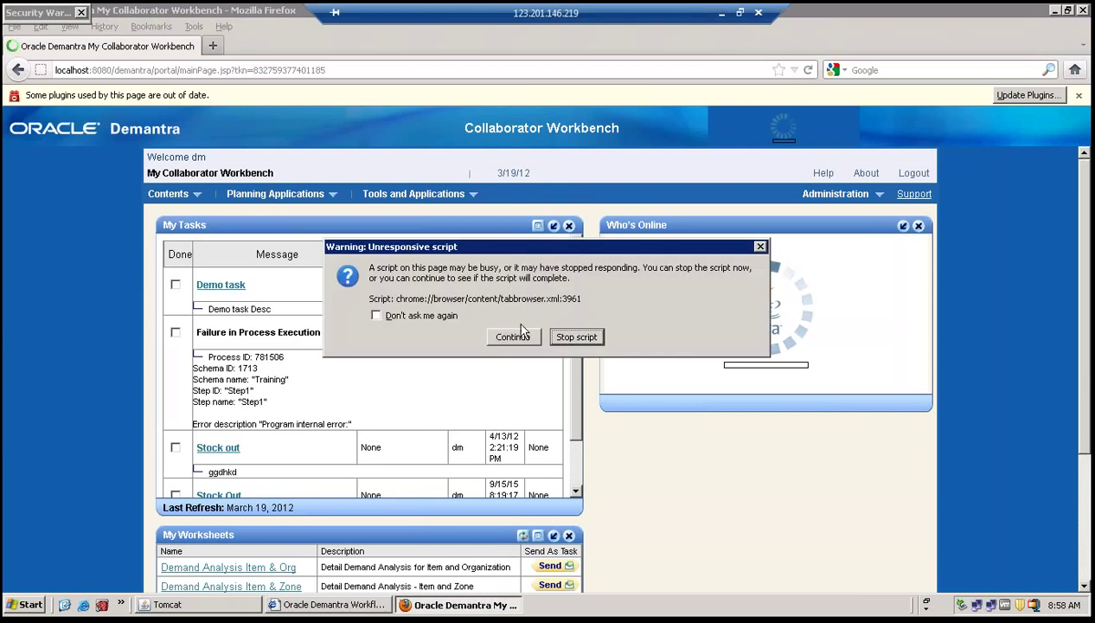
Stop the unresponsive Workbench script and minimize the remote session to show the slides.
left_click(568, 336)
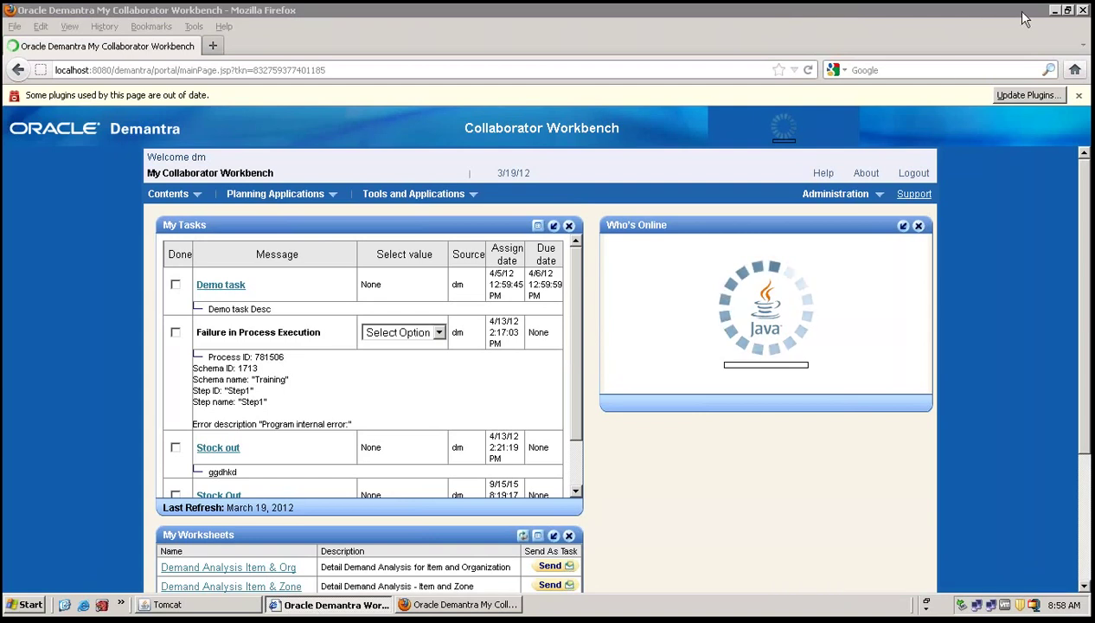
mouse_move(967, 2)
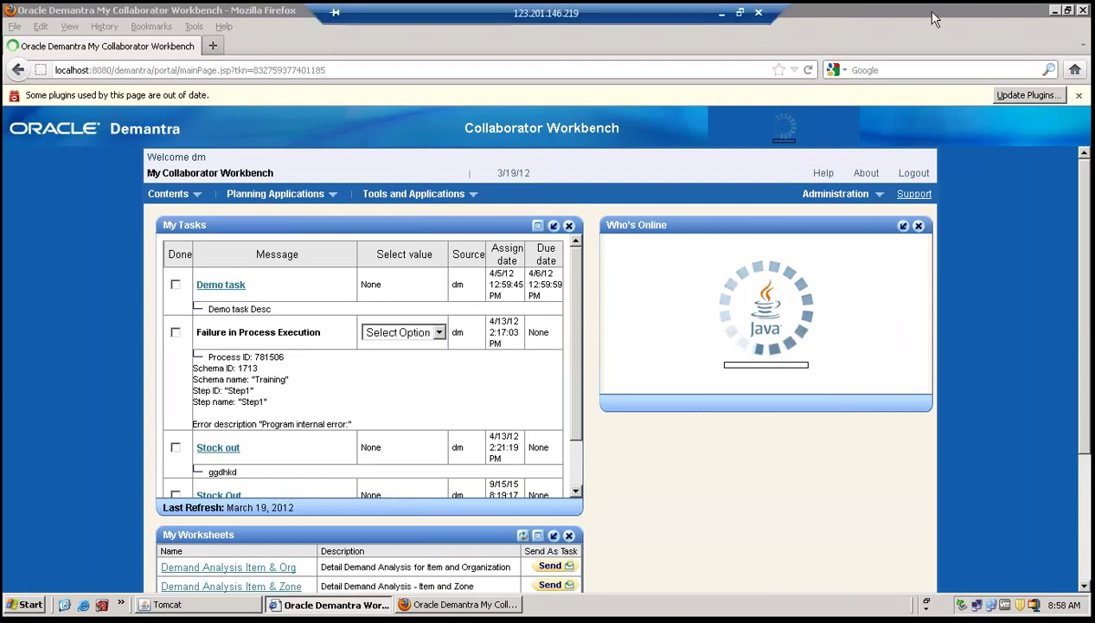
left_click(723, 12)
scroll(571, 286, "down", 8)
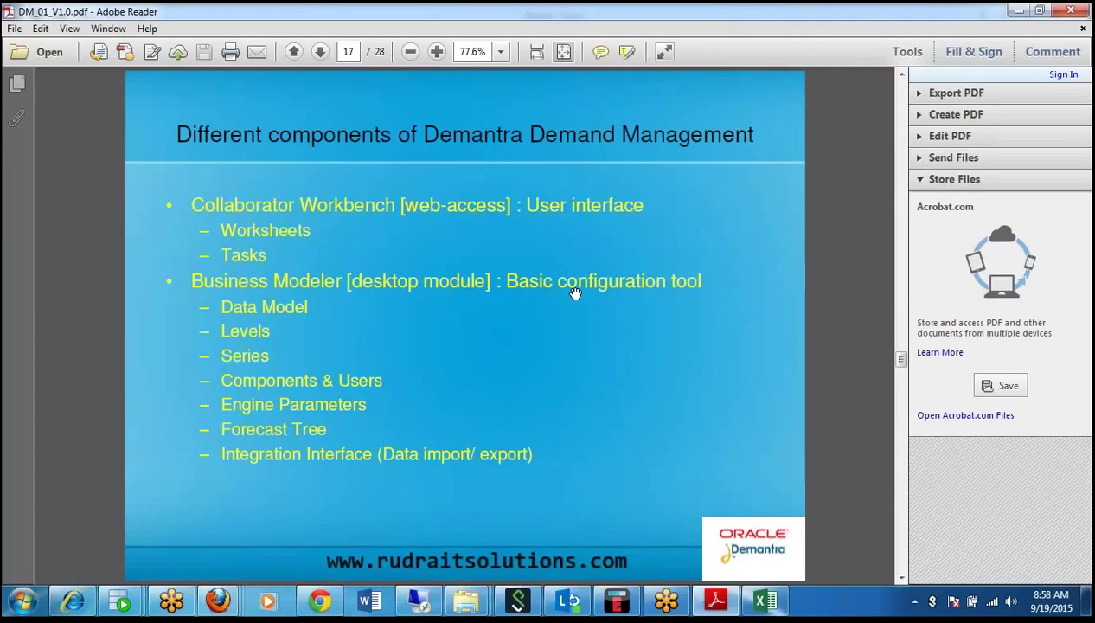
Scroll back to page 16, the Demantra components slide, then return to the remote Workbench.
scroll(574, 294, "up", 1)
scroll(575, 294, "up", 1)
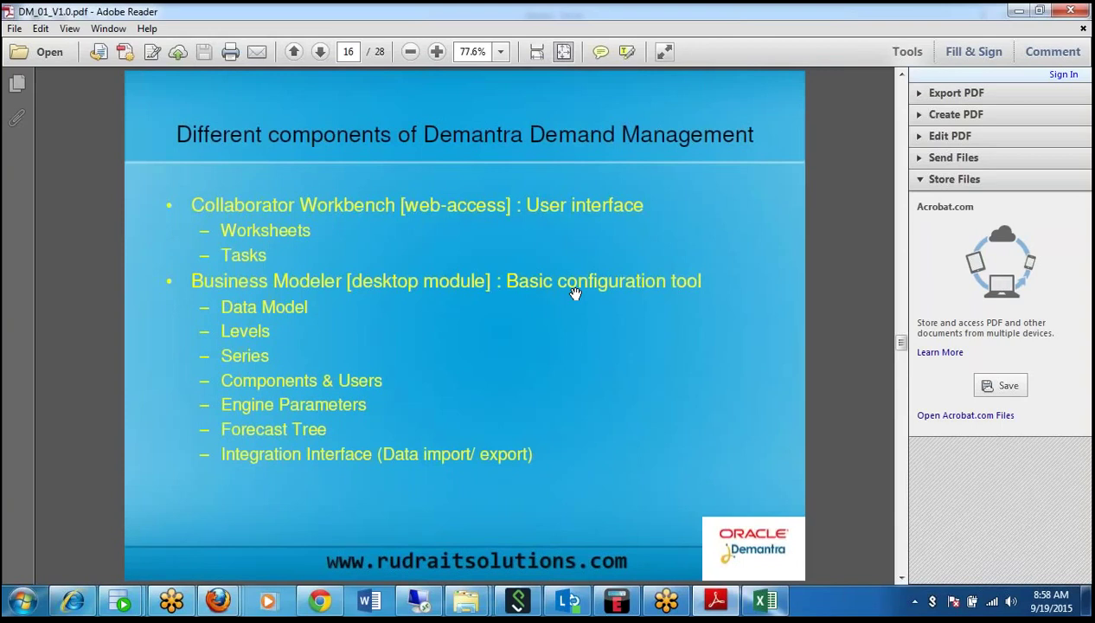
left_click(418, 600)
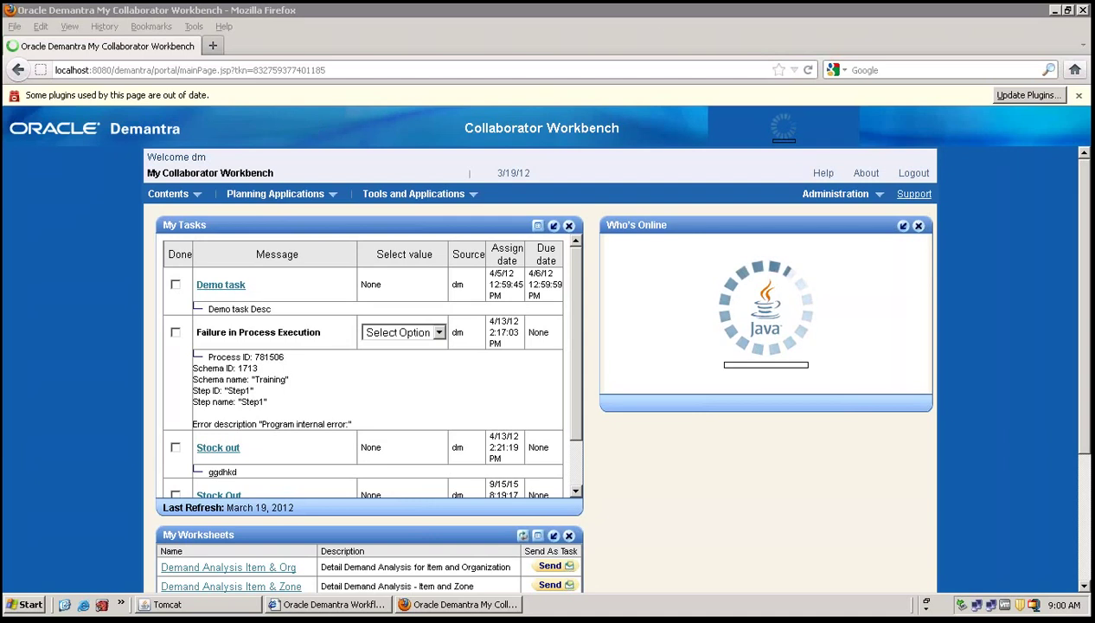
Minimize the remote-desktop session from its connection bar to reveal PDF page 16.
mouse_move(680, 23)
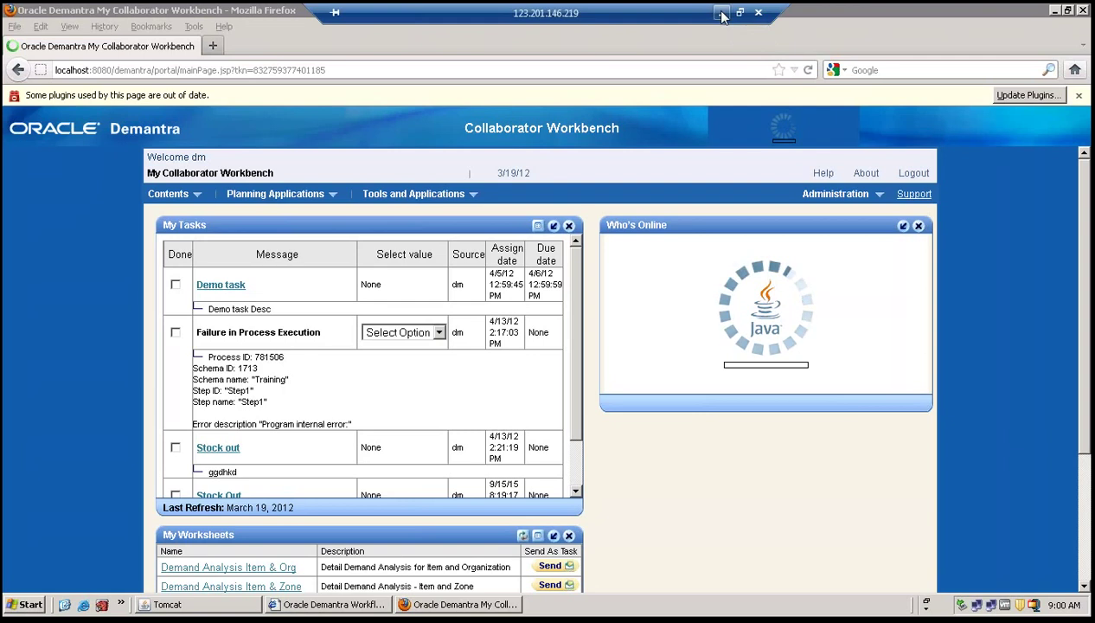
left_click(722, 13)
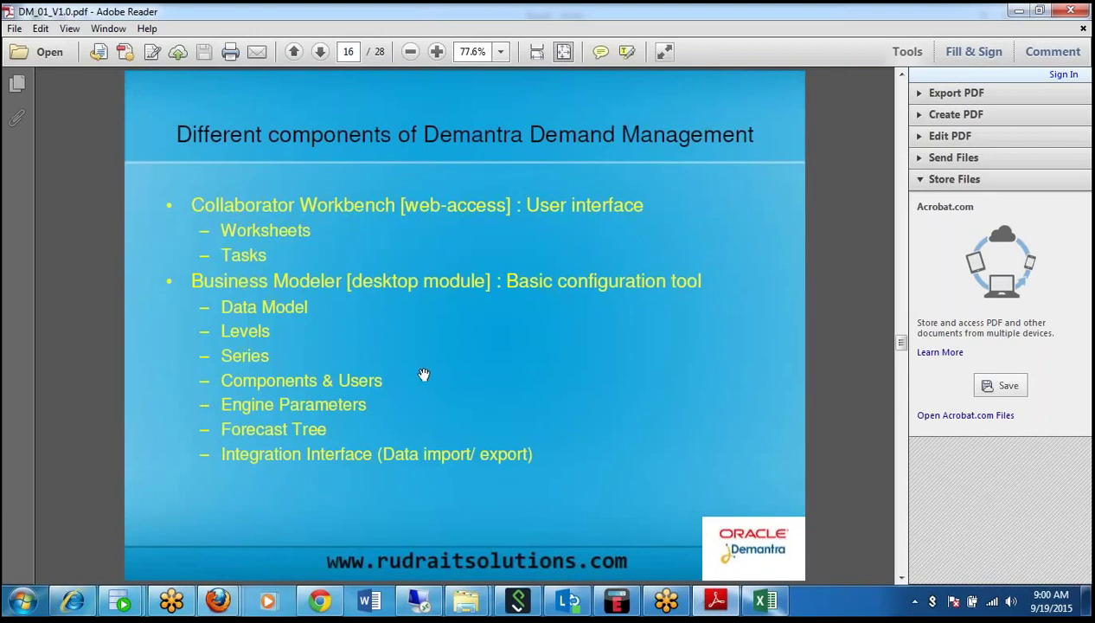
Advance to page 17 on Workflow Manager and Engine Administrator, then return to the remote session.
scroll(424, 373, "down", 2)
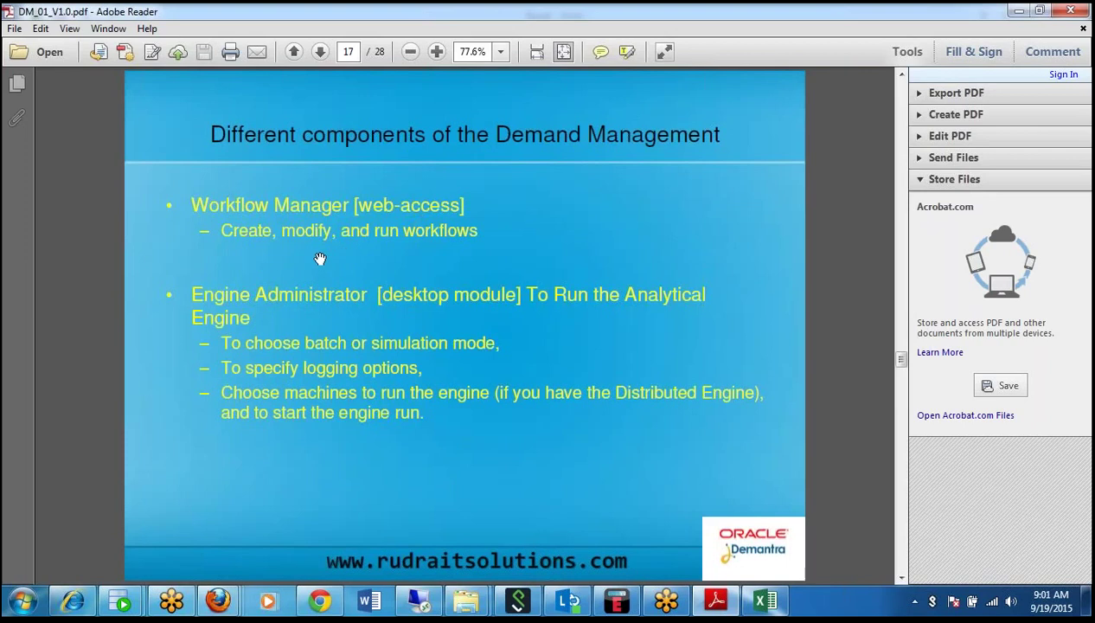
left_click(418, 600)
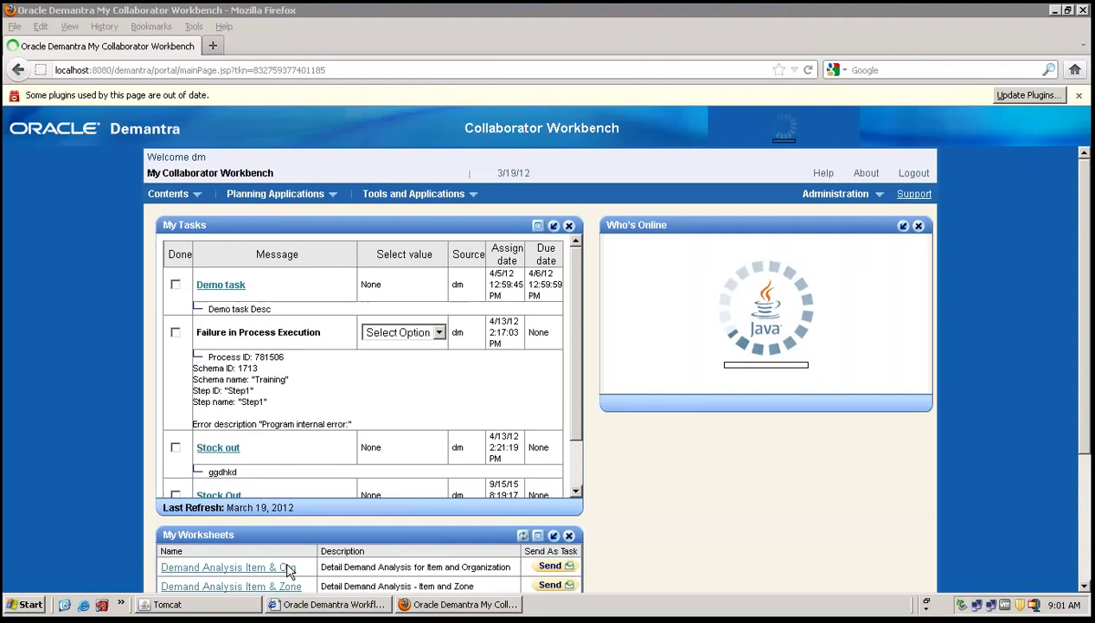
Launch Engine Administrator from the Oracle Demantra programs menu.
left_click(25, 604)
mouse_move(90, 404)
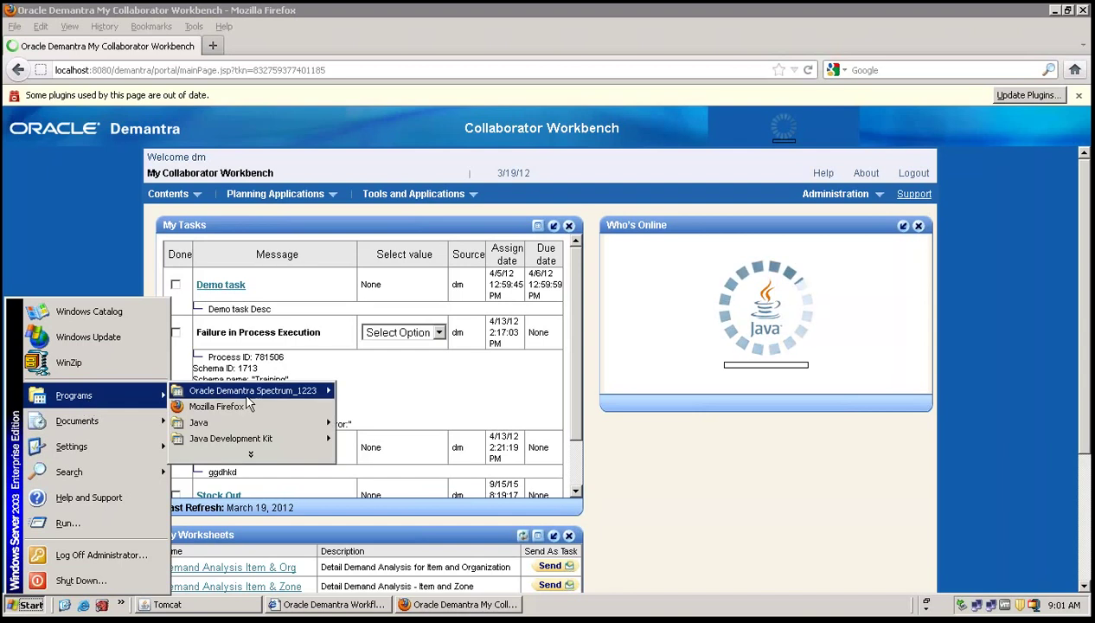
mouse_move(259, 391)
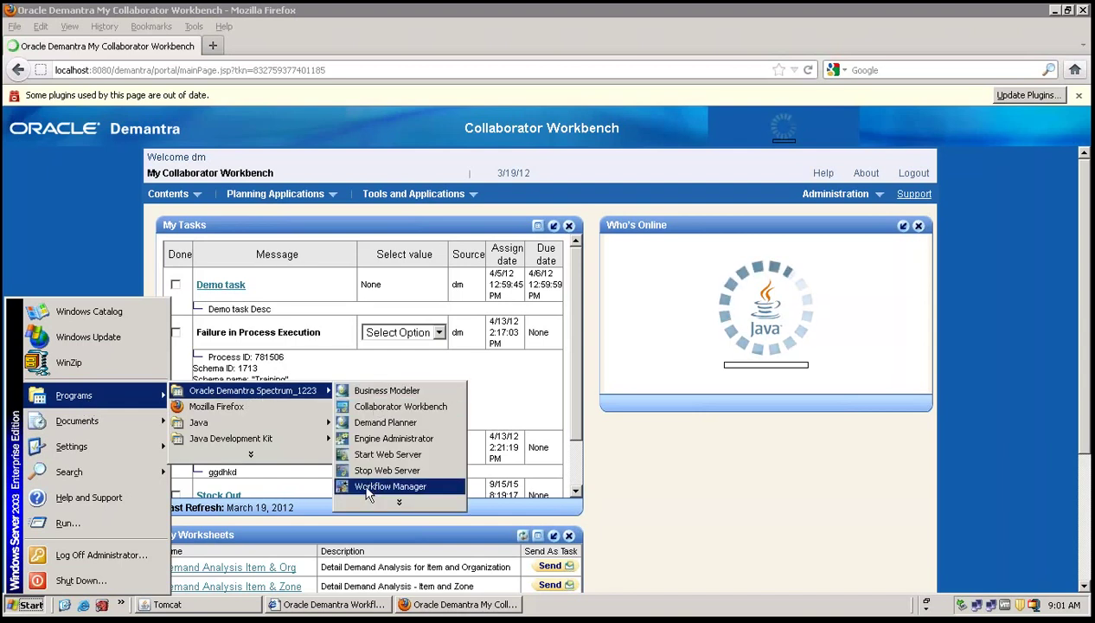
left_click(384, 439)
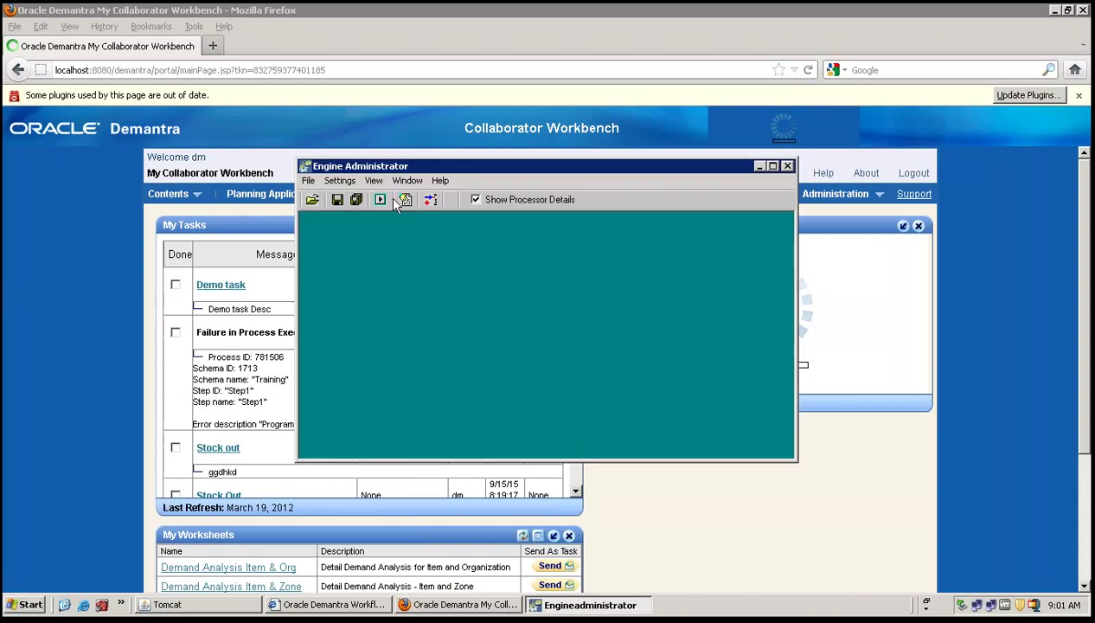
Connect File > Run Engine in Batch mode with the password, then close everything and return to the slides.
left_click(309, 181)
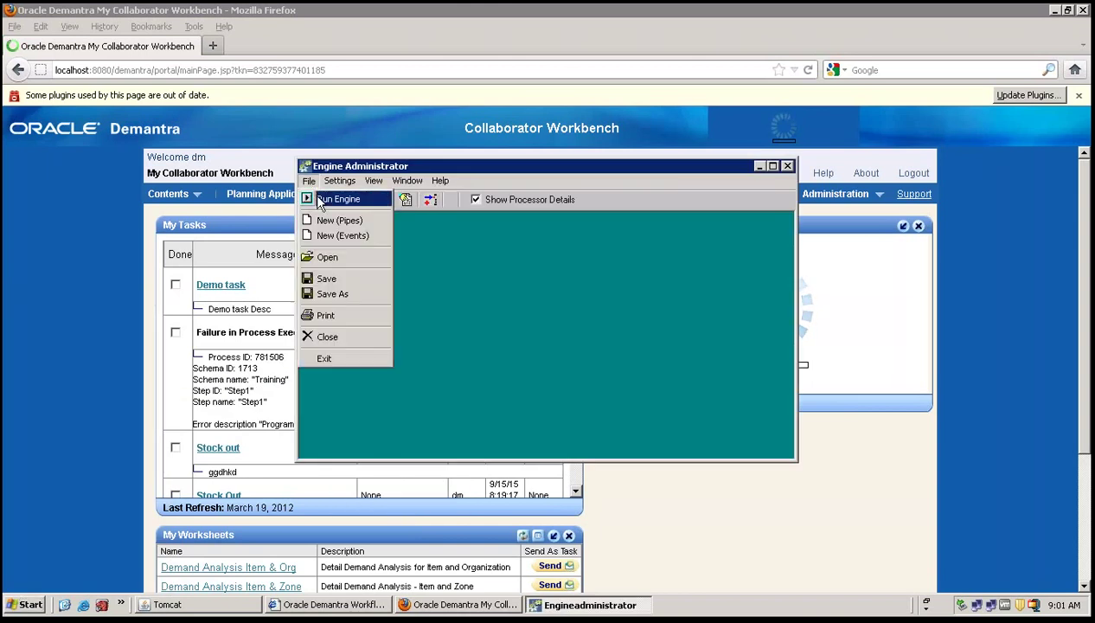
left_click(326, 199)
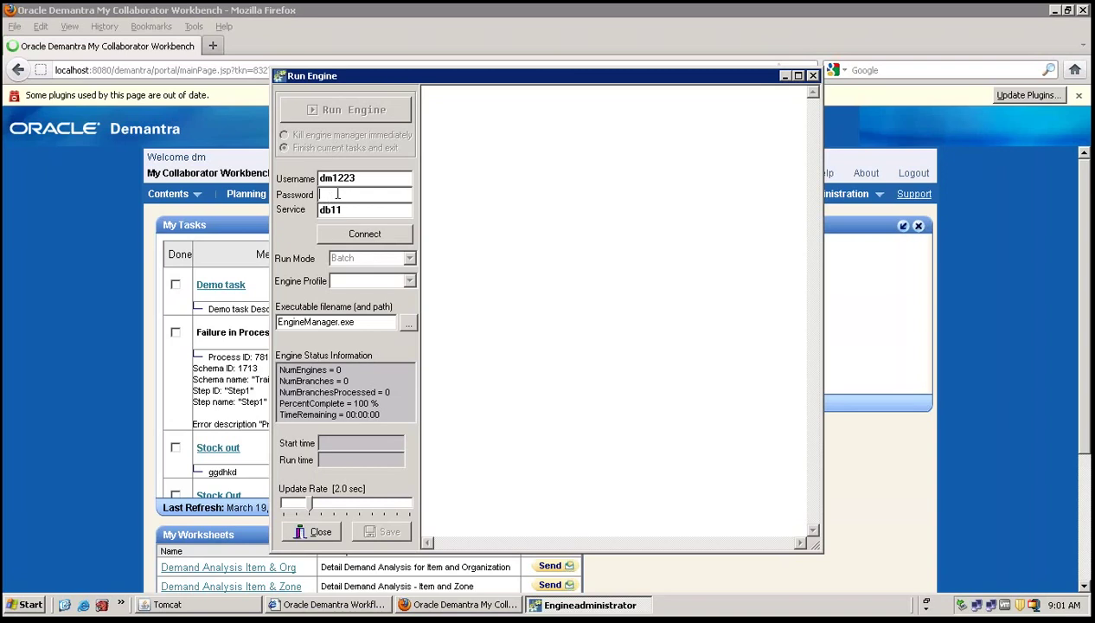
type("***")
left_click(346, 234)
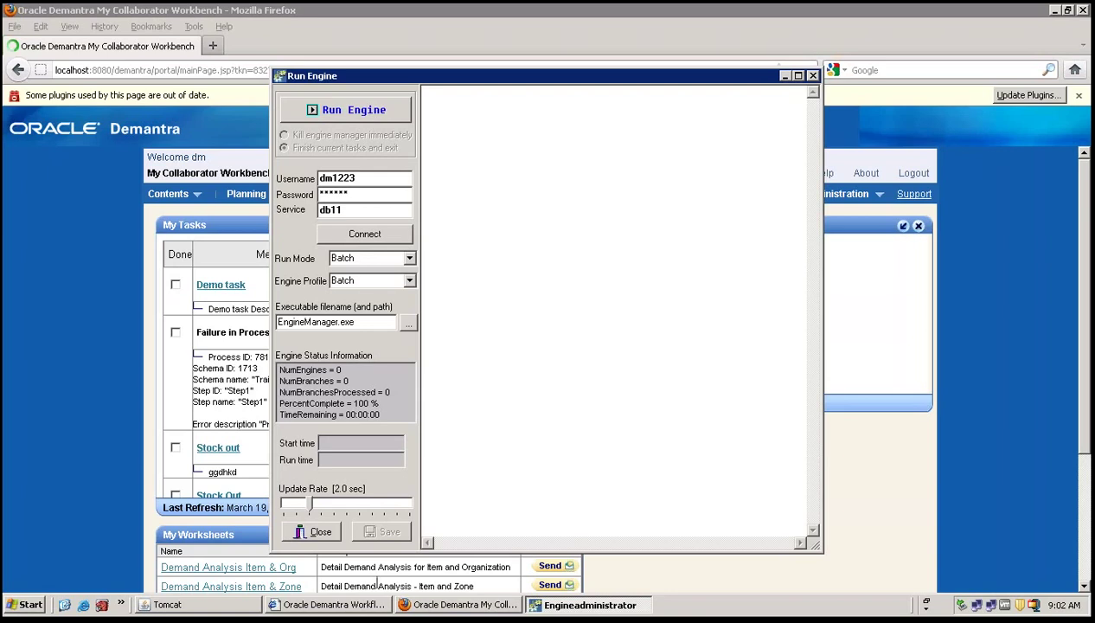
left_click(307, 531)
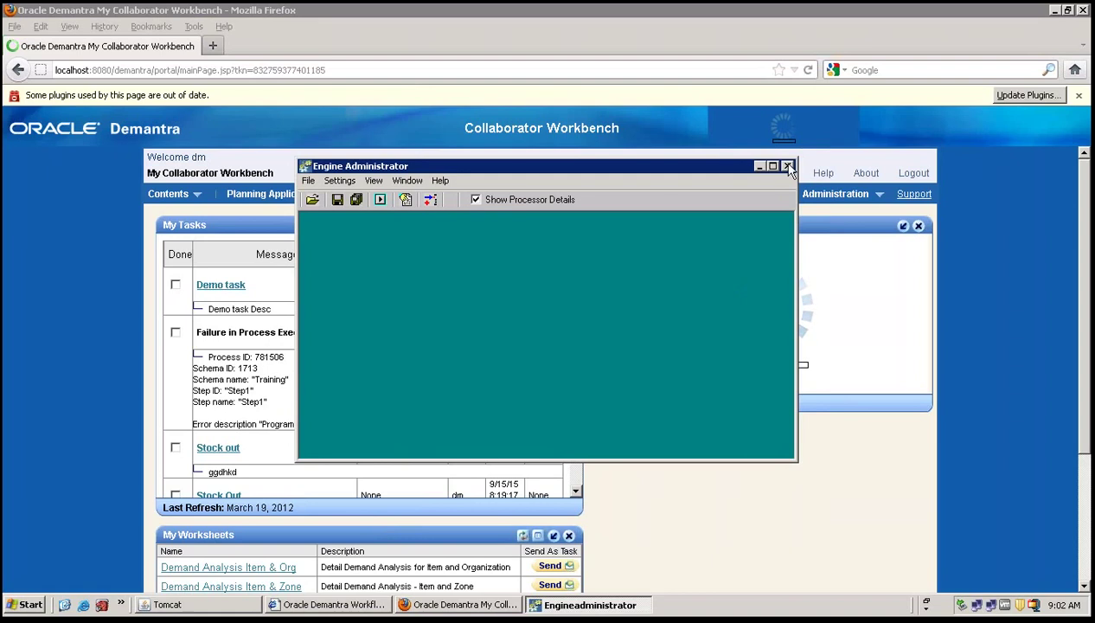
left_click(788, 166)
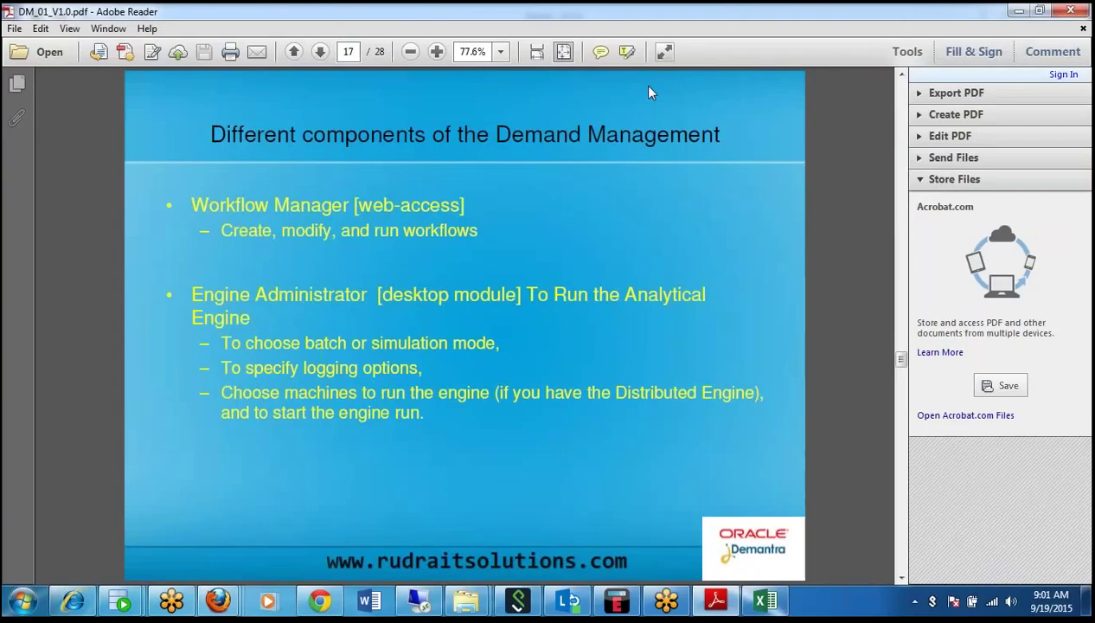
left_click(721, 13)
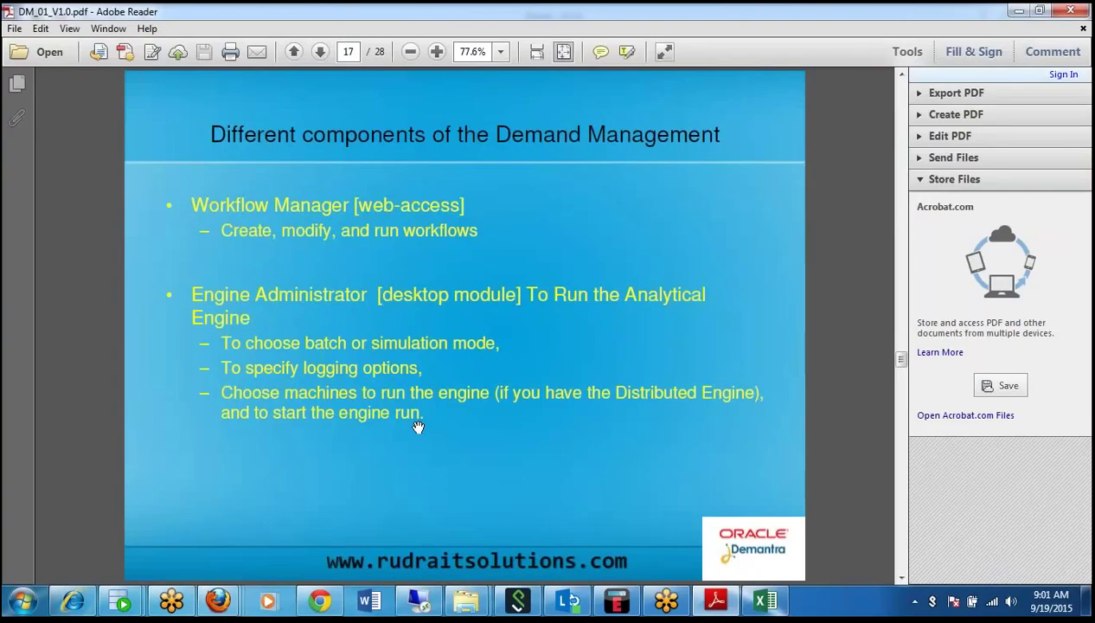